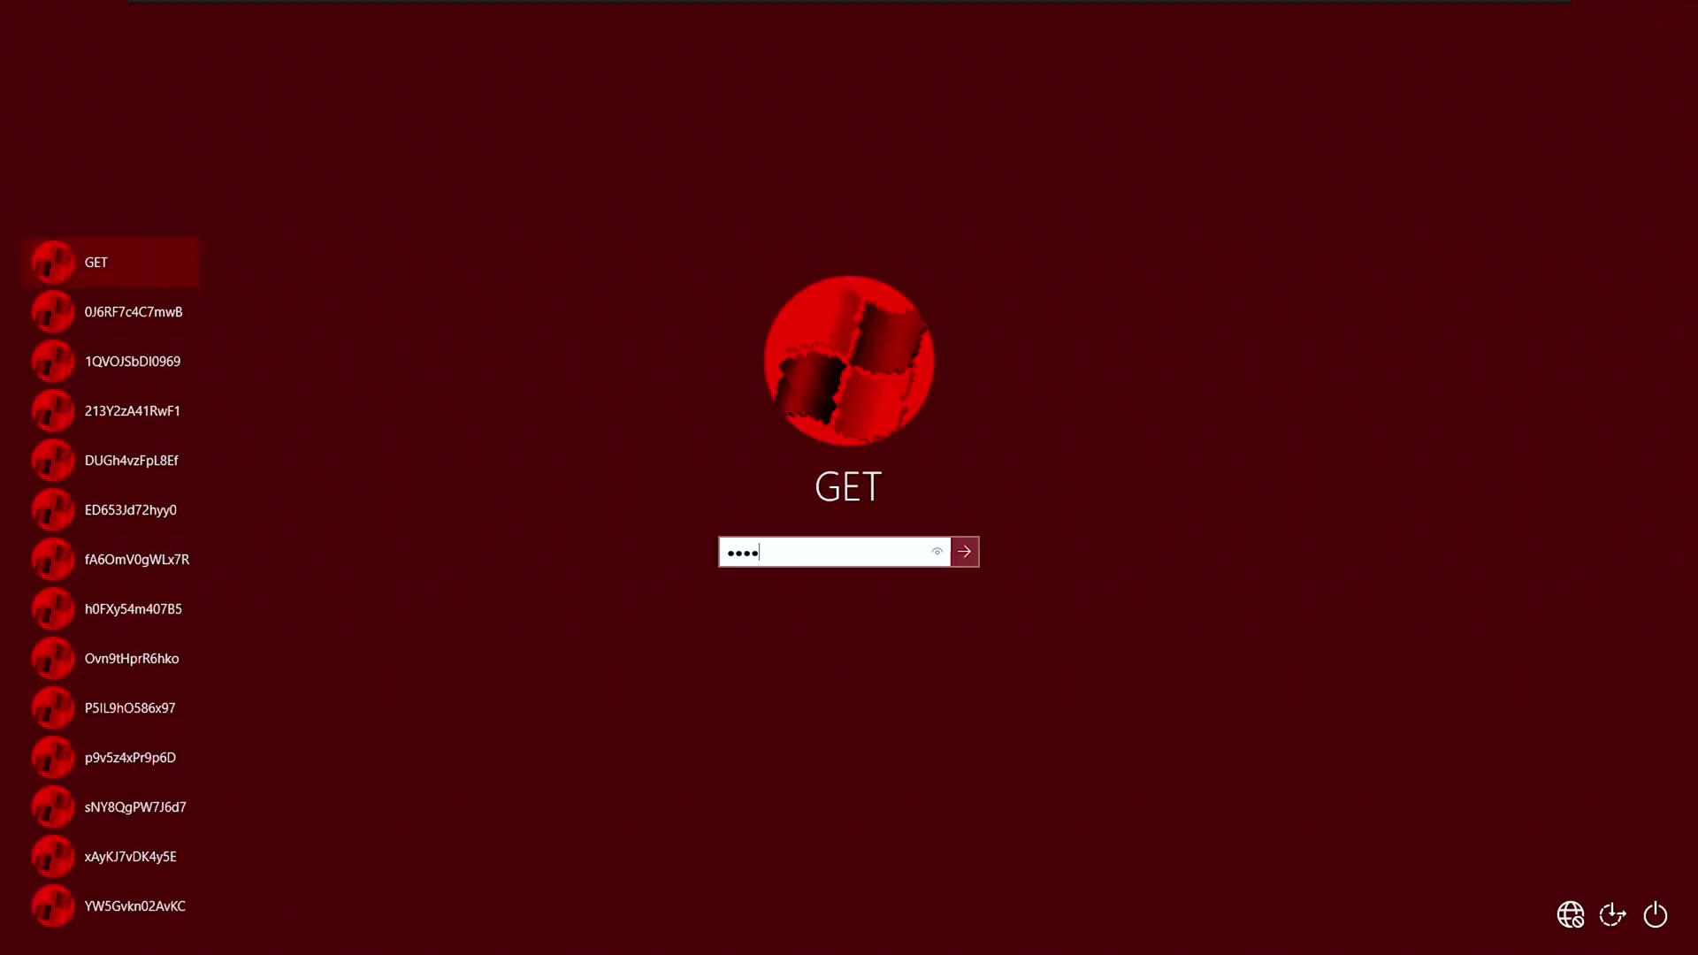
Sign in to the guest with the account password, retrying after the incorrect-password error, and let the payload run.
{"action": "key", "text": "Return"}
{"action": "left_click", "coordinate": [849, 587]}
{"action": "key", "text": "Return"}
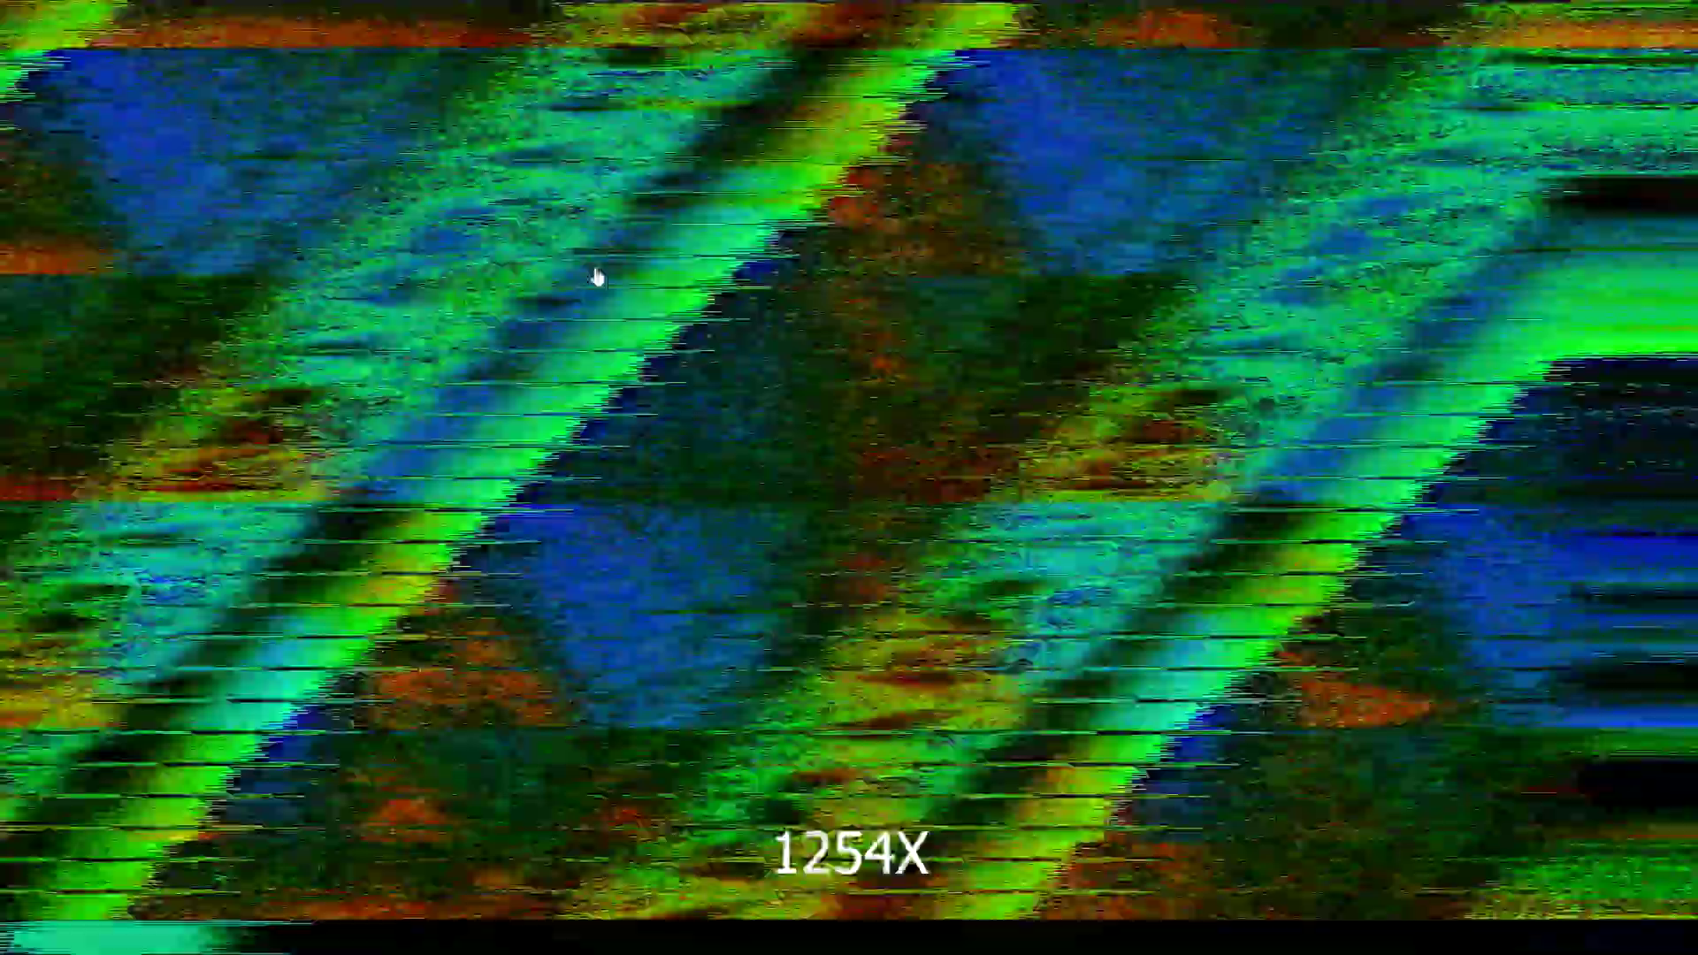
{"action": "mouse_move", "coordinate": [417, 16]}
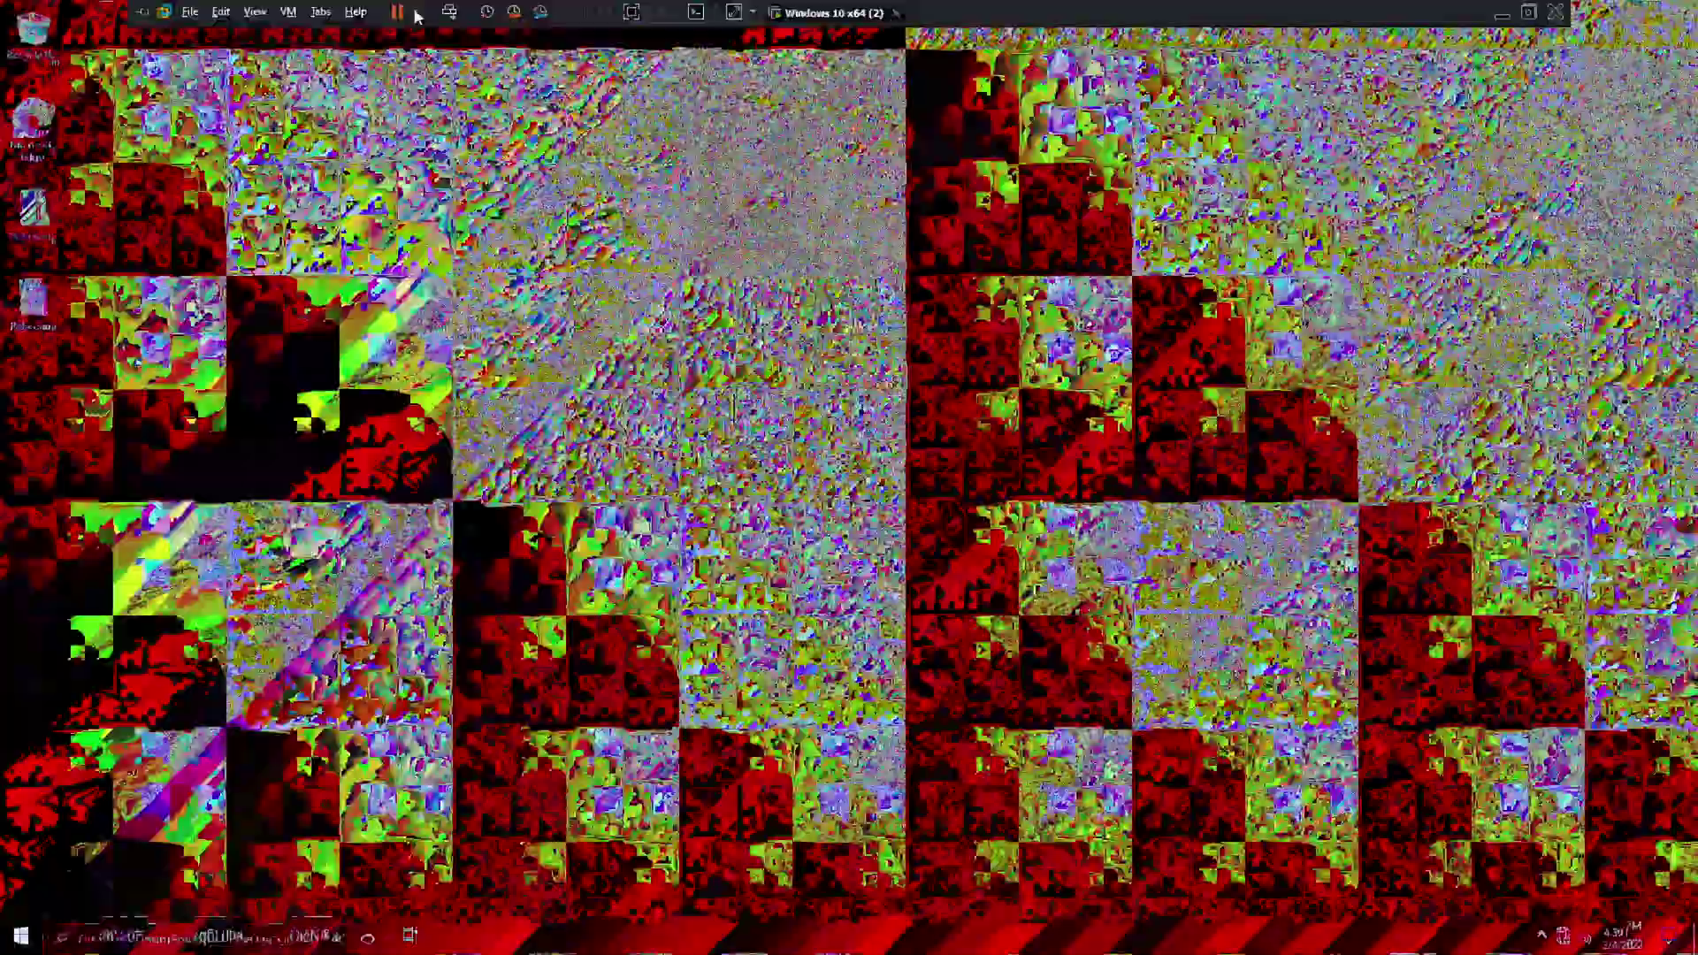
Exit full-screen mode to show the crashed guest in the windowed VMware view.
{"action": "left_click", "coordinate": [418, 16]}
{"action": "left_click", "coordinate": [402, 115]}
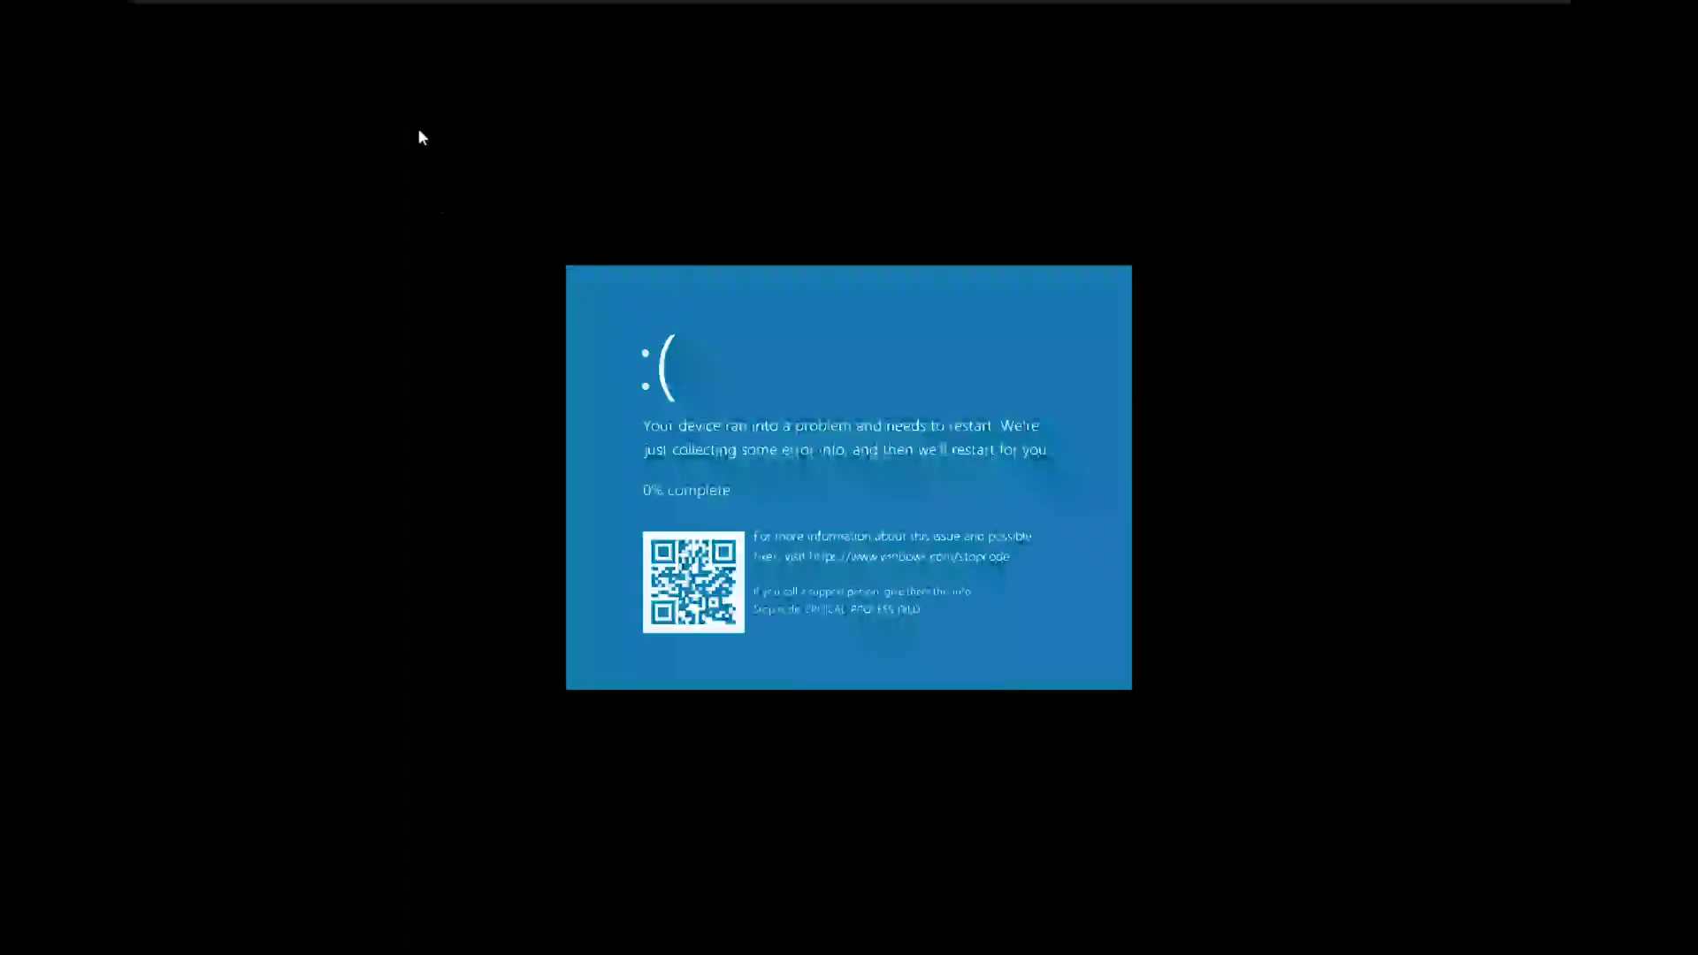
{"action": "left_click", "coordinate": [416, 12]}
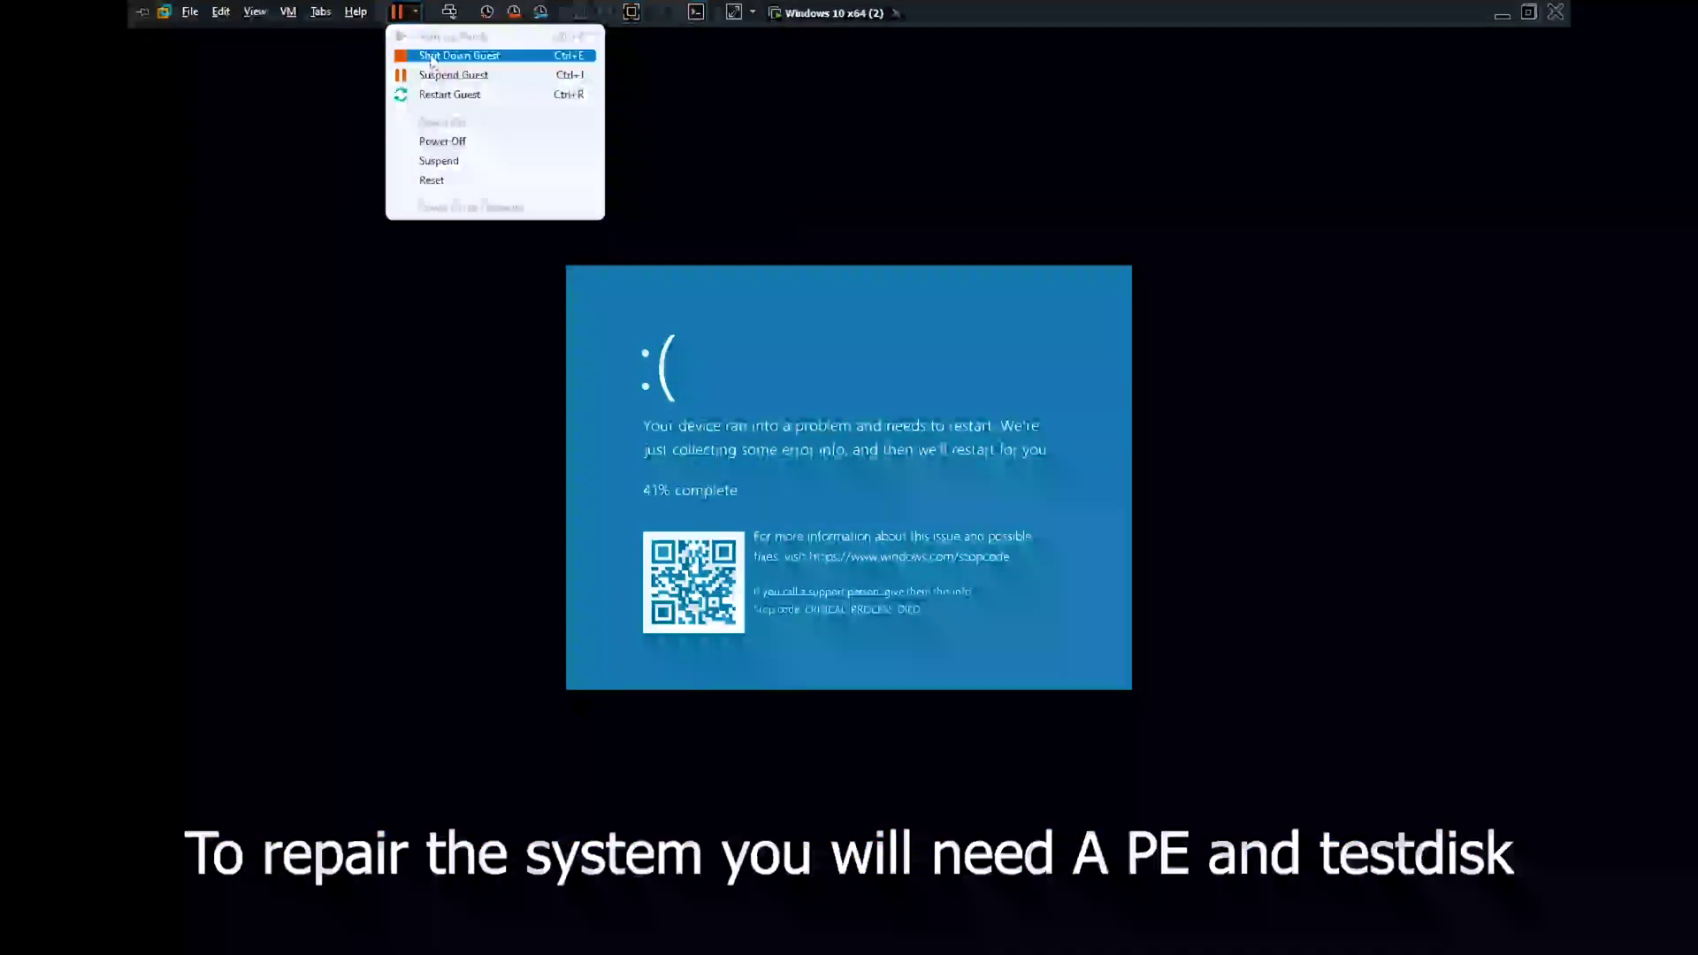
{"action": "left_click", "coordinate": [1529, 13]}
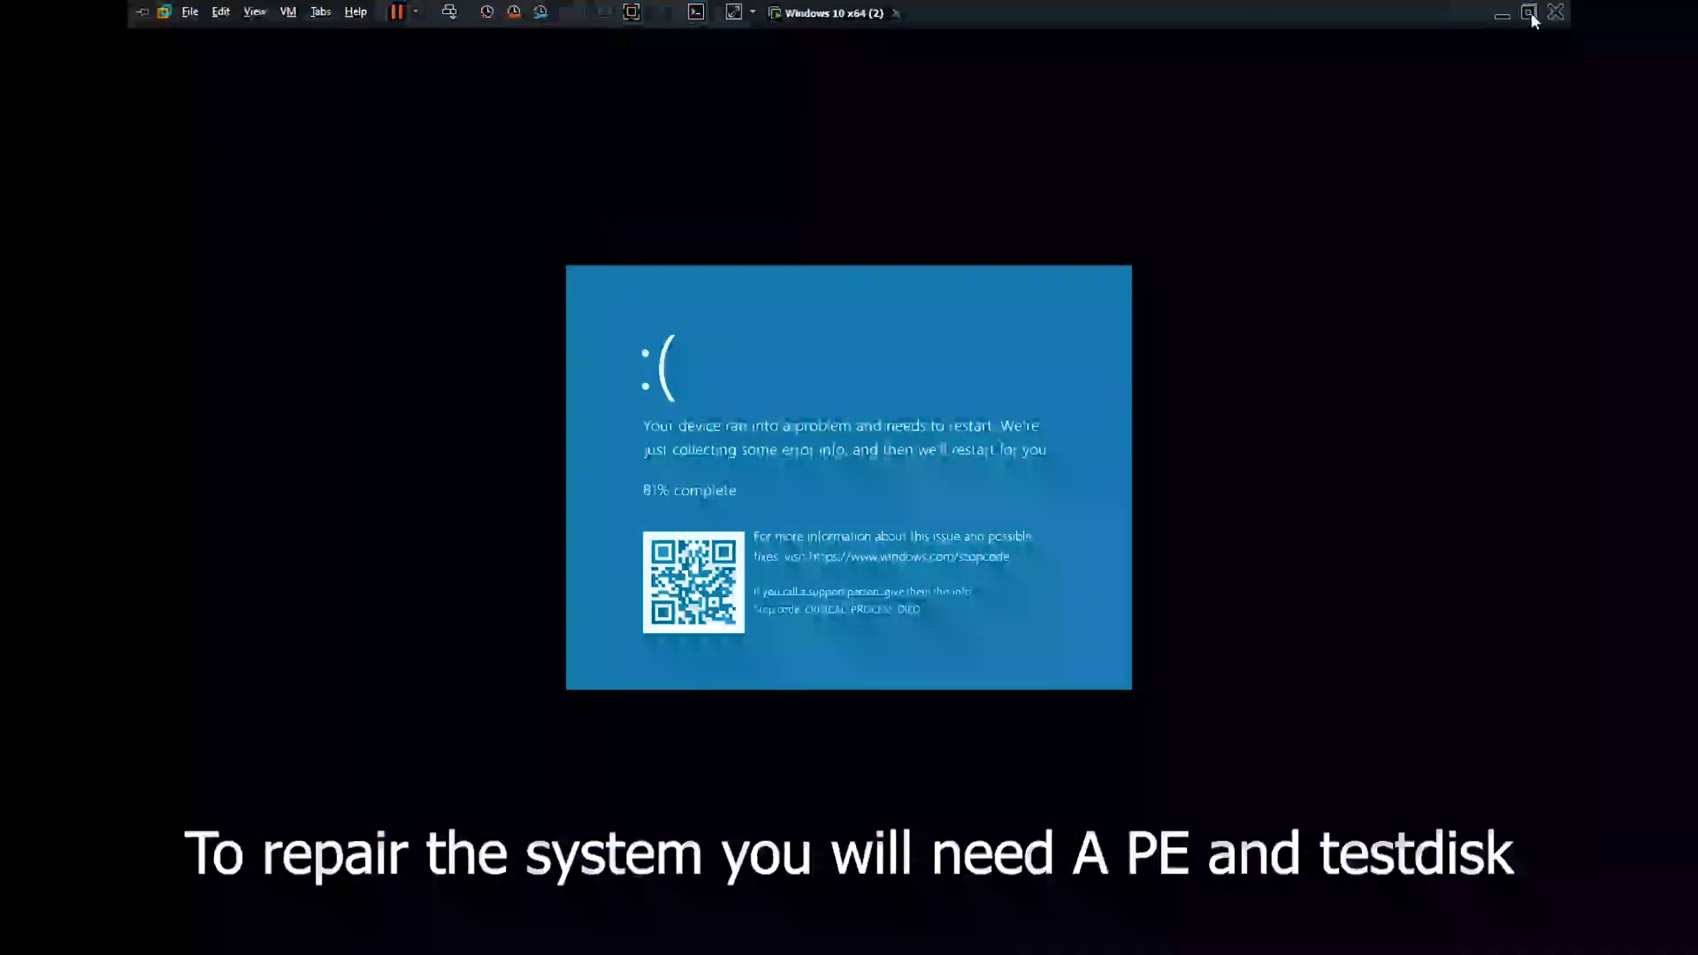
Power off the VM and add a second CD/DVD drive using the Testdisk.iso image.
{"action": "left_click", "coordinate": [243, 35]}
{"action": "left_click", "coordinate": [262, 97]}
{"action": "left_click", "coordinate": [283, 154]}
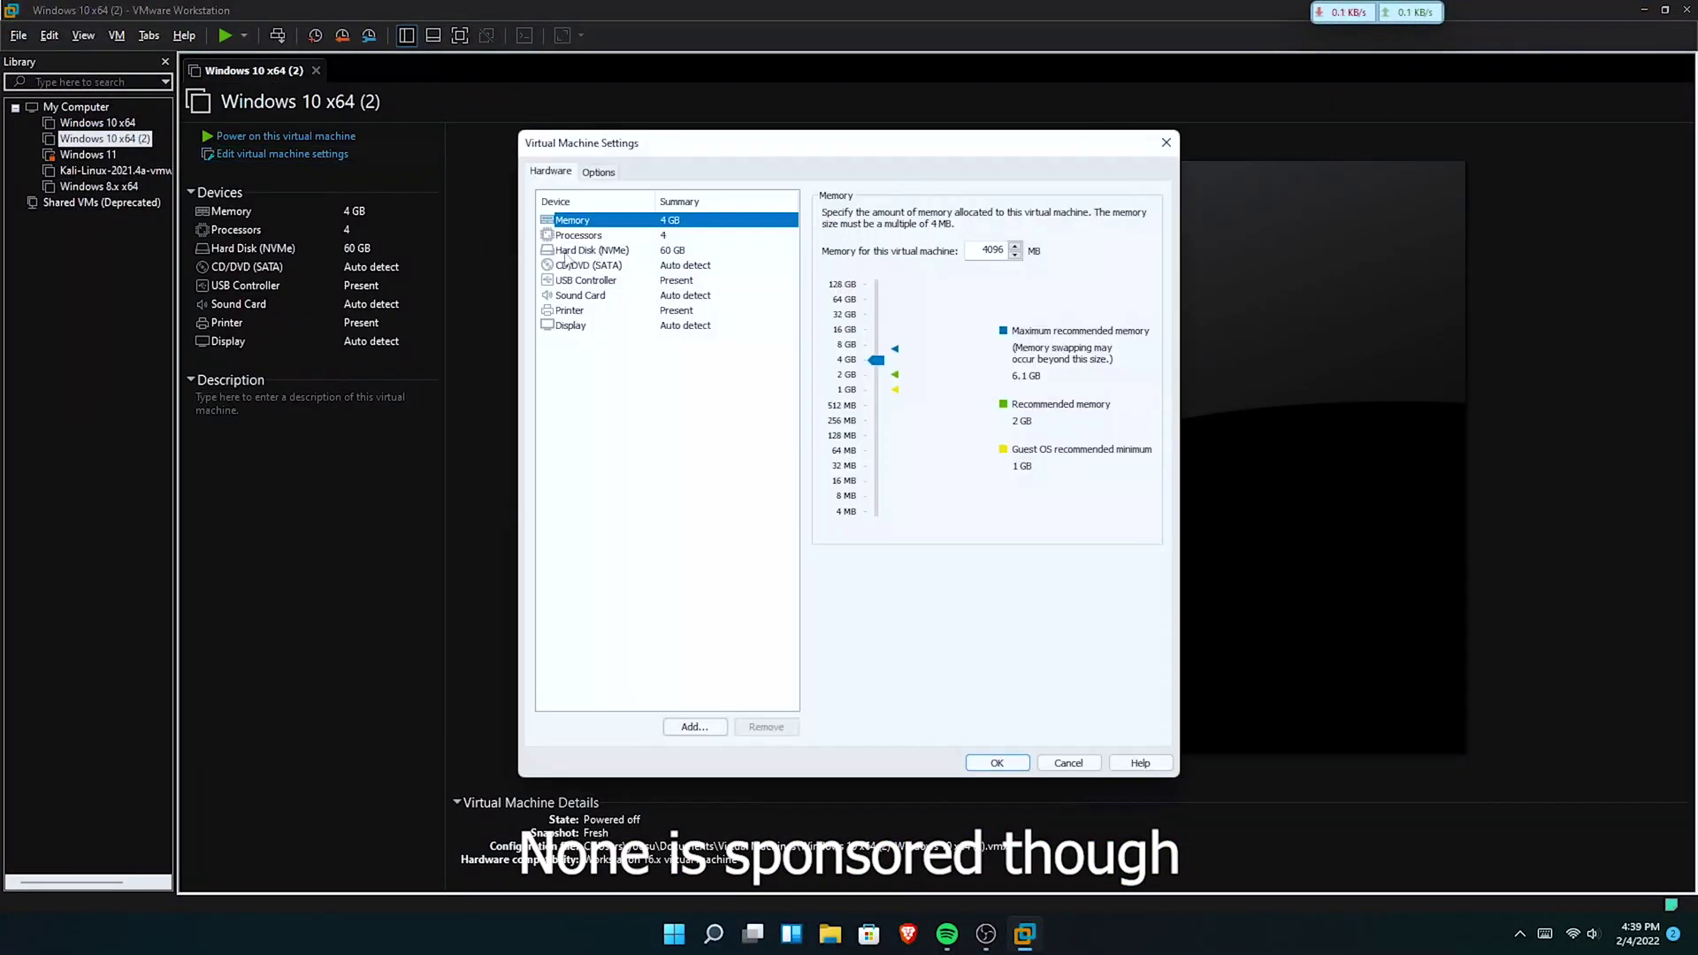
{"action": "left_click", "coordinate": [694, 727]}
{"action": "left_click", "coordinate": [934, 634]}
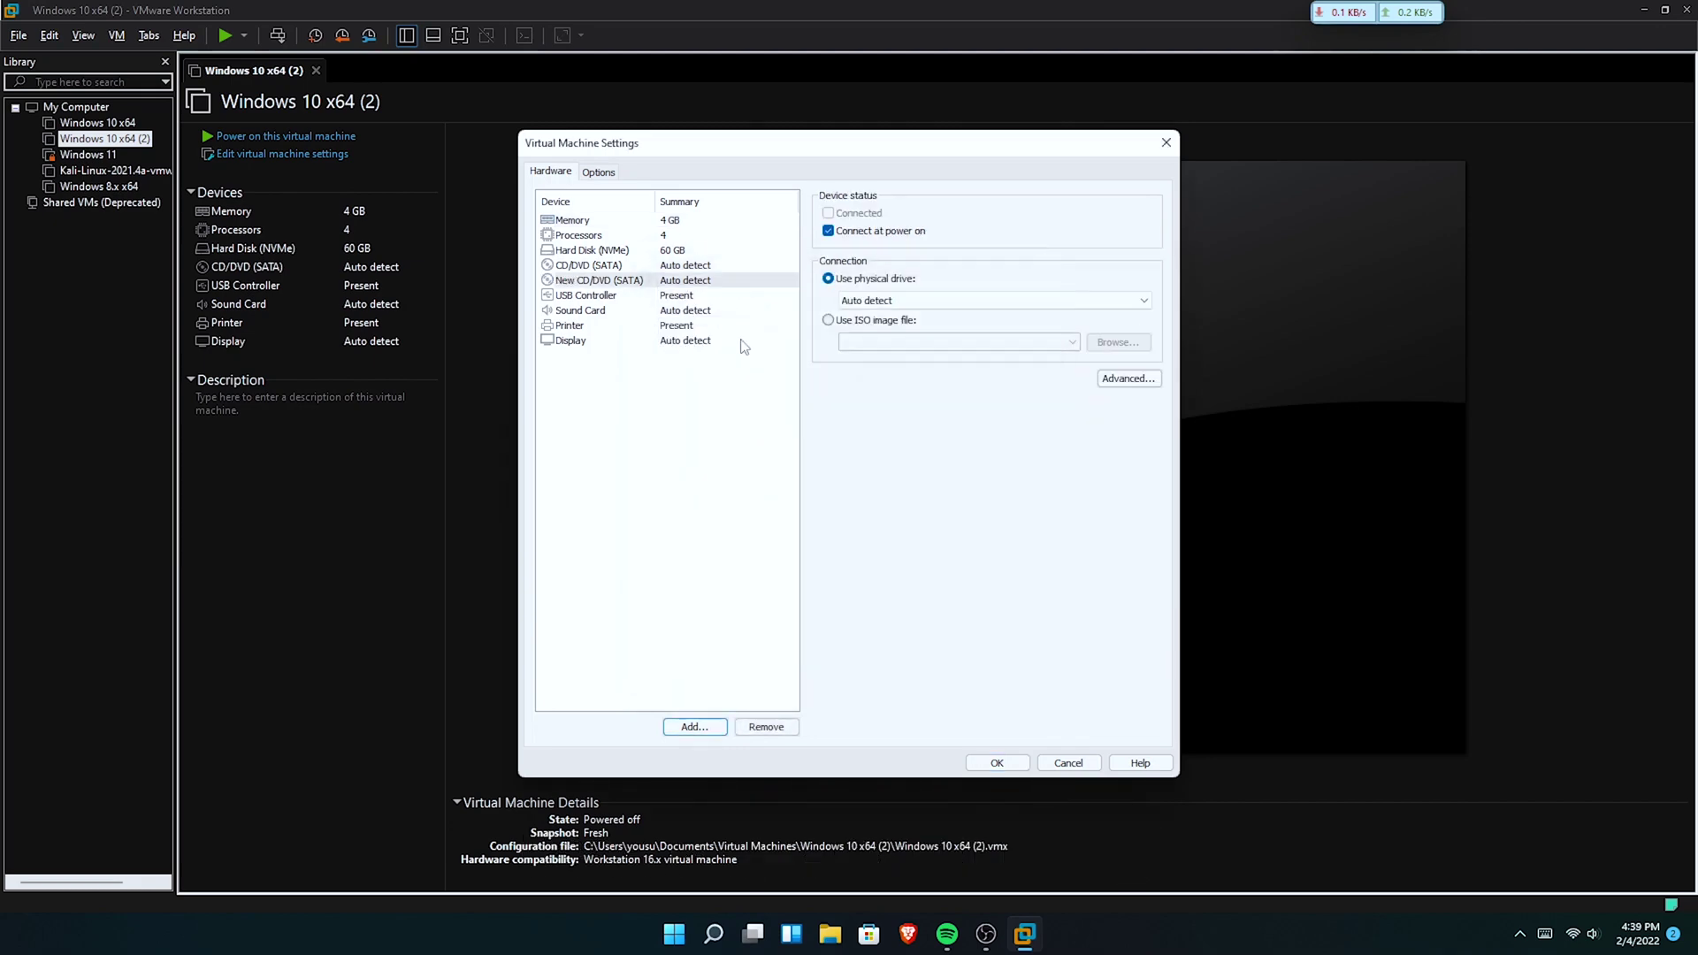
{"action": "left_click", "coordinate": [1072, 343]}
{"action": "left_click", "coordinate": [956, 369]}
{"action": "left_click", "coordinate": [599, 280]}
{"action": "left_click", "coordinate": [878, 324]}
{"action": "left_click", "coordinate": [1073, 342]}
{"action": "left_click", "coordinate": [976, 422]}
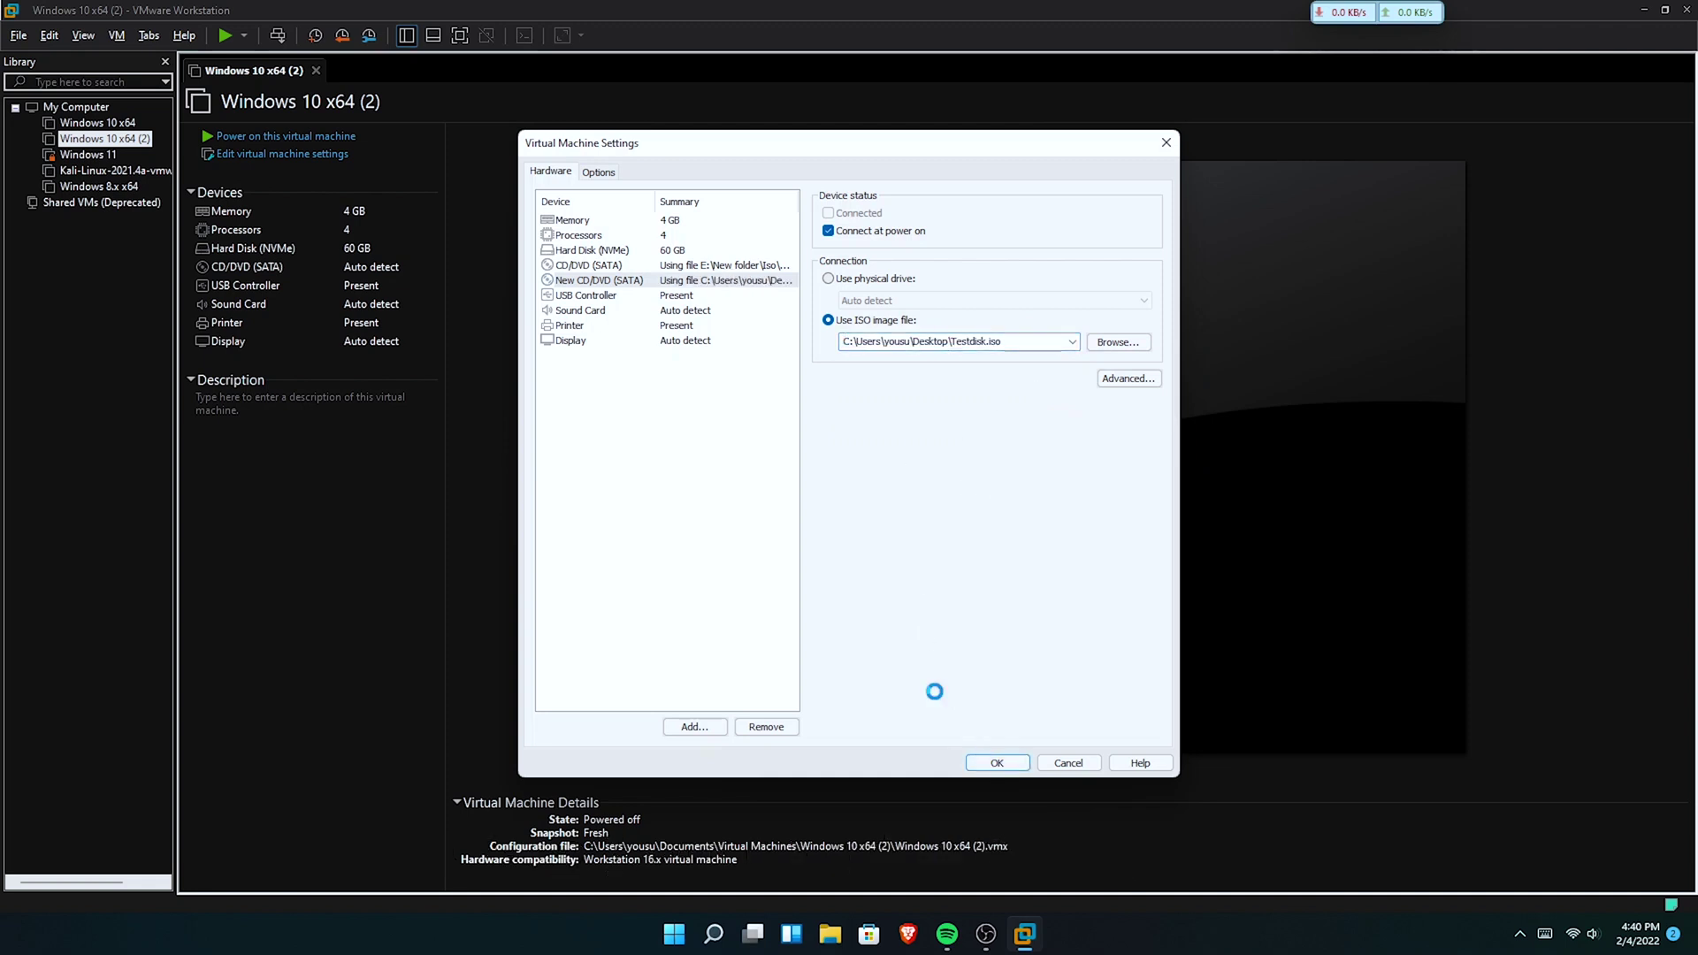
{"action": "left_click", "coordinate": [997, 762]}
Restart the virtual machine straight into its BIOS firmware.
{"action": "left_click", "coordinate": [338, 135]}
{"action": "left_click", "coordinate": [243, 36]}
{"action": "left_click", "coordinate": [288, 79]}
{"action": "left_click", "coordinate": [243, 35]}
{"action": "left_click", "coordinate": [300, 231]}
Set the Testdisk drive disconnected and not connecting at power on, keeping the WinPE ISO drive.
{"action": "left_click", "coordinate": [117, 35]}
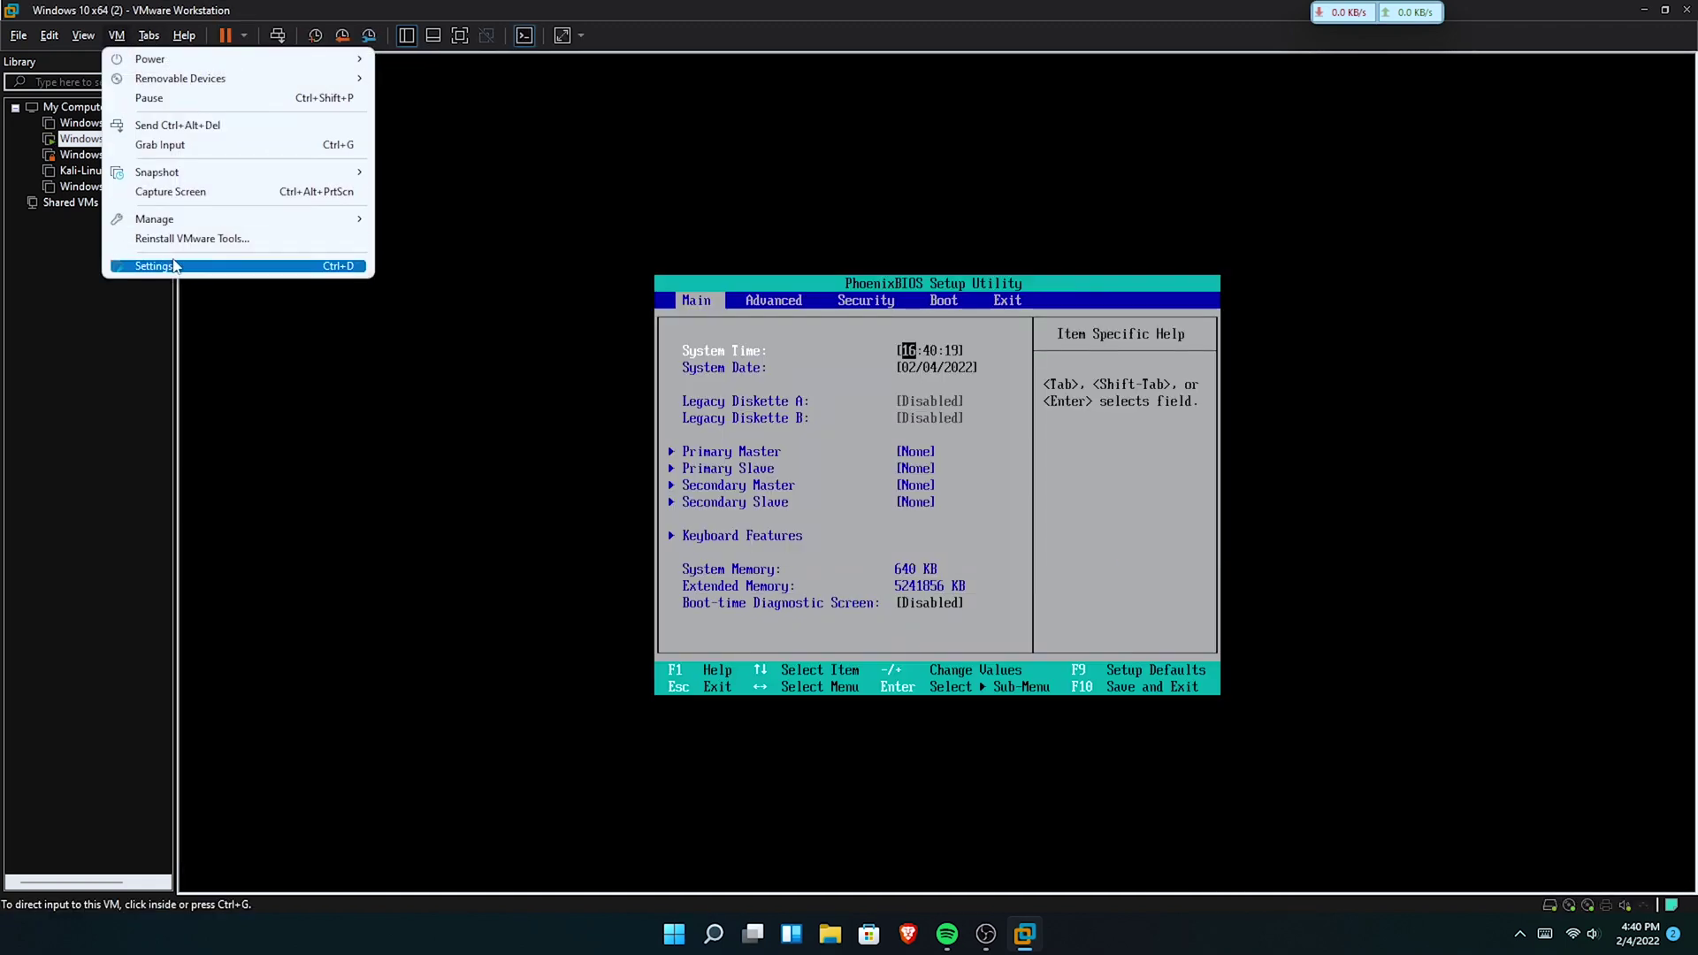
{"action": "left_click", "coordinate": [150, 262]}
{"action": "left_click", "coordinate": [588, 279]}
{"action": "left_click", "coordinate": [828, 230]}
{"action": "left_click", "coordinate": [828, 213]}
{"action": "left_click", "coordinate": [593, 265]}
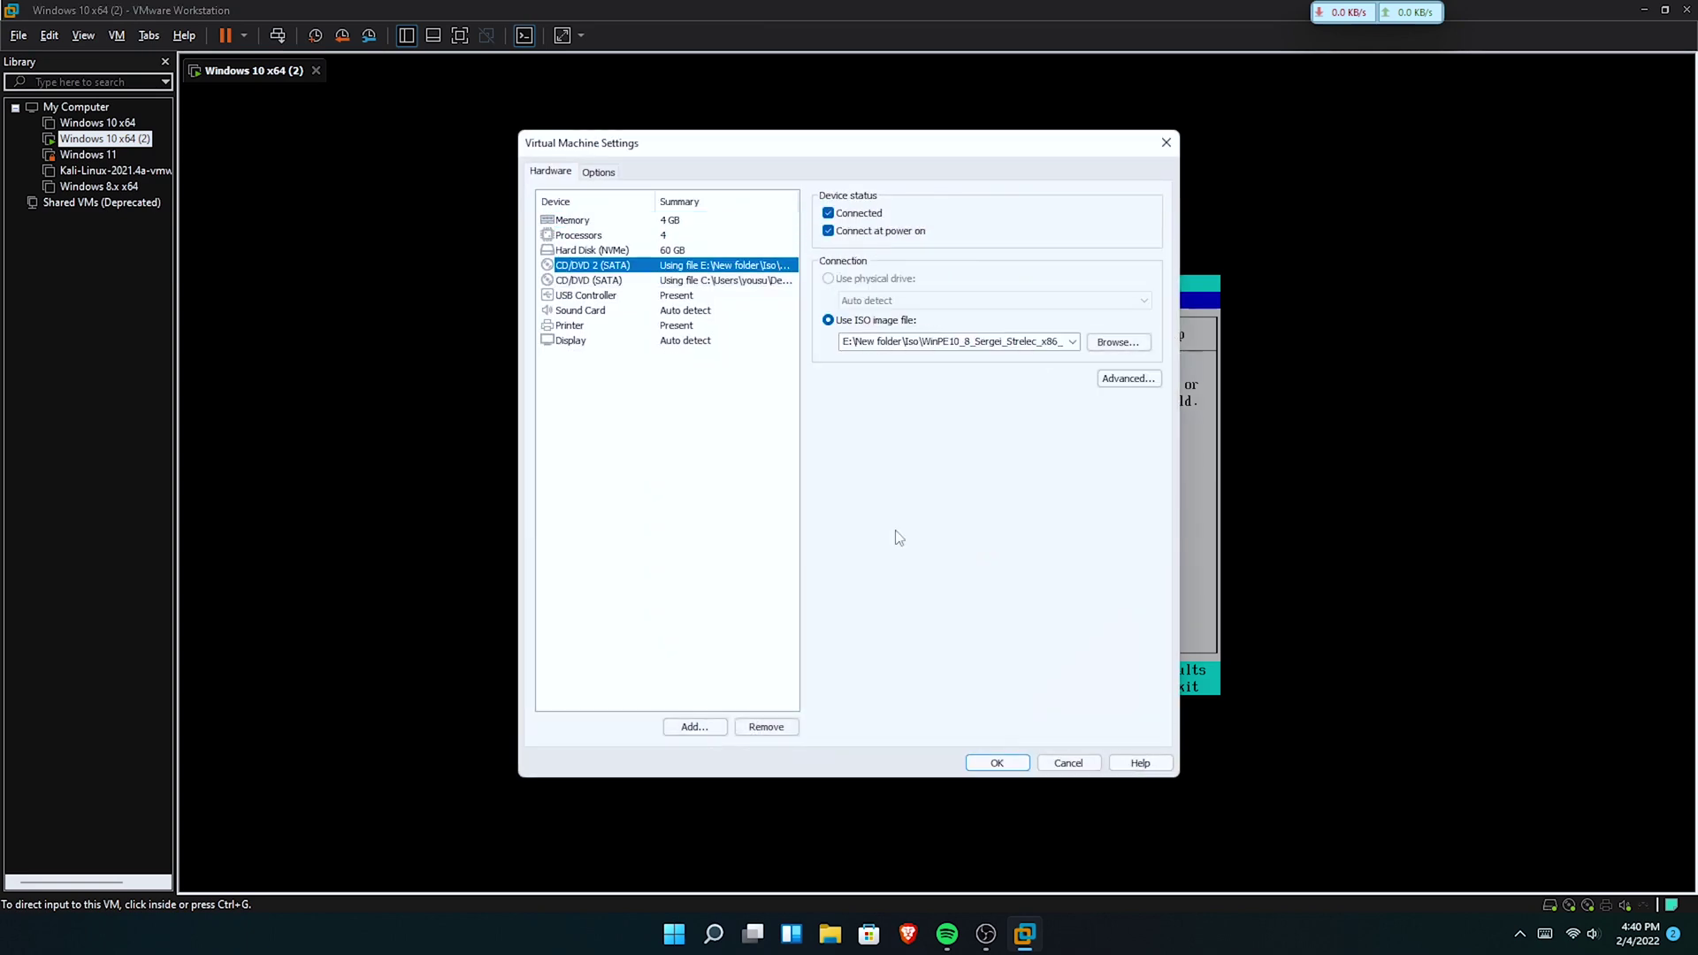
{"action": "left_click", "coordinate": [1000, 761]}
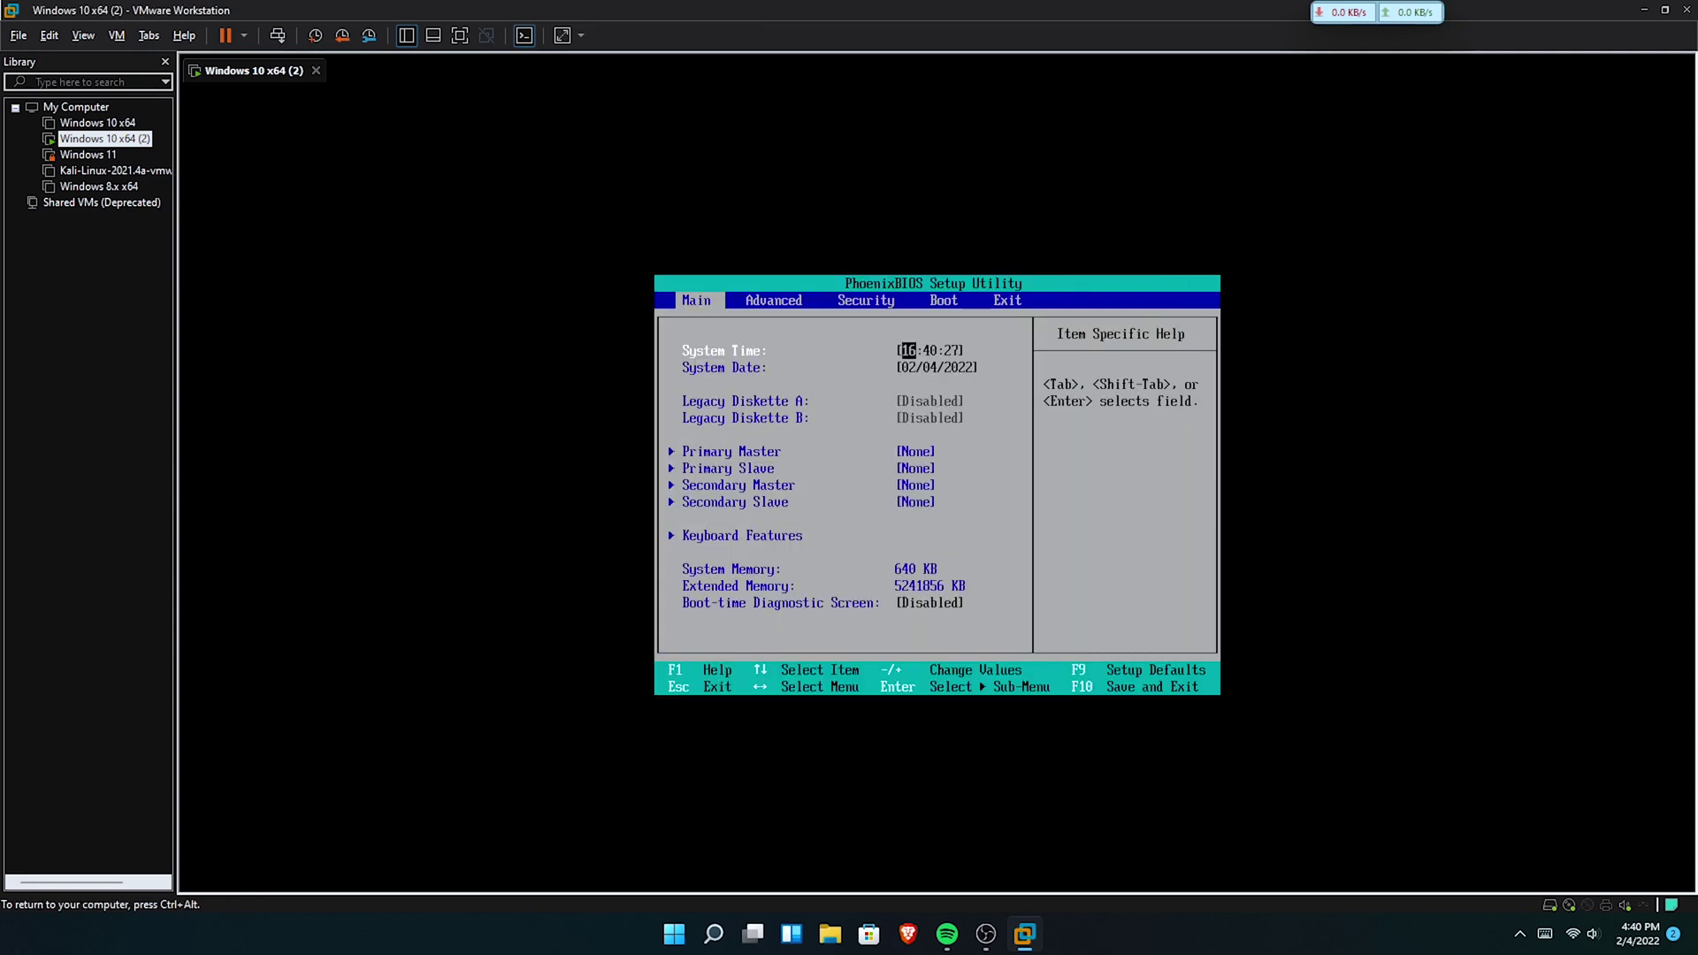
Save and exit PhoenixBIOS, boot the WinPE Sergei Strelec entry, and view it full screen.
{"action": "key", "text": "Right"}
{"action": "key", "text": "Right"}
{"action": "key", "text": "Right"}
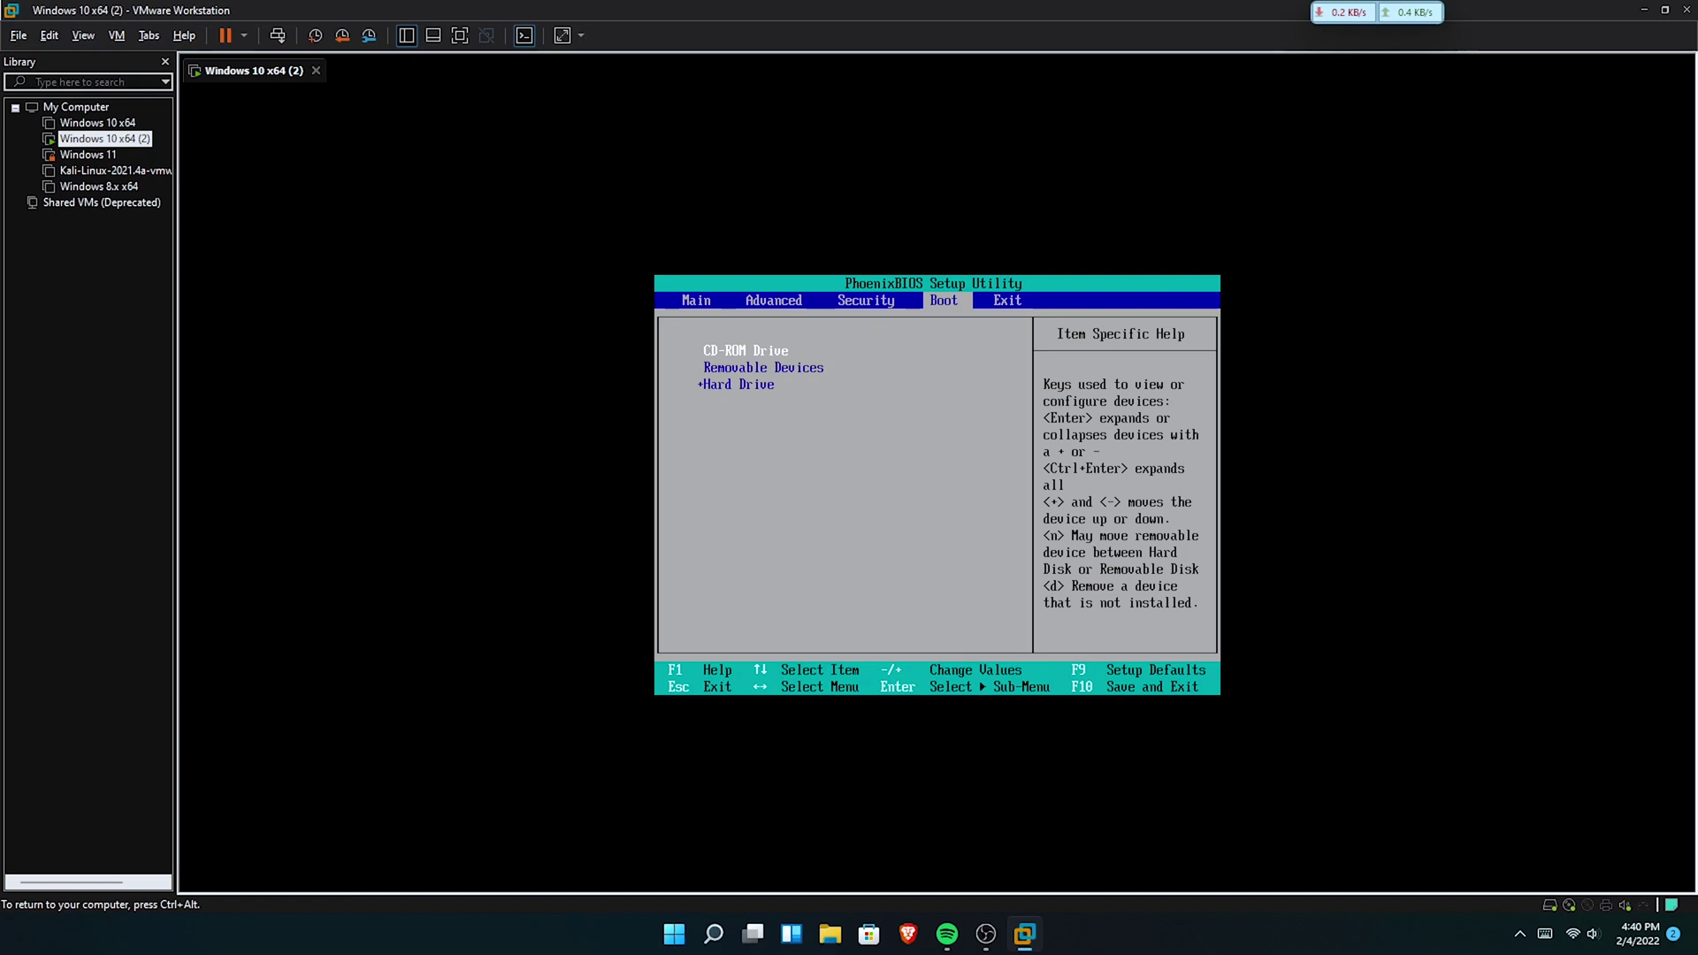
{"action": "key", "text": "F10"}
{"action": "key", "text": "Return"}
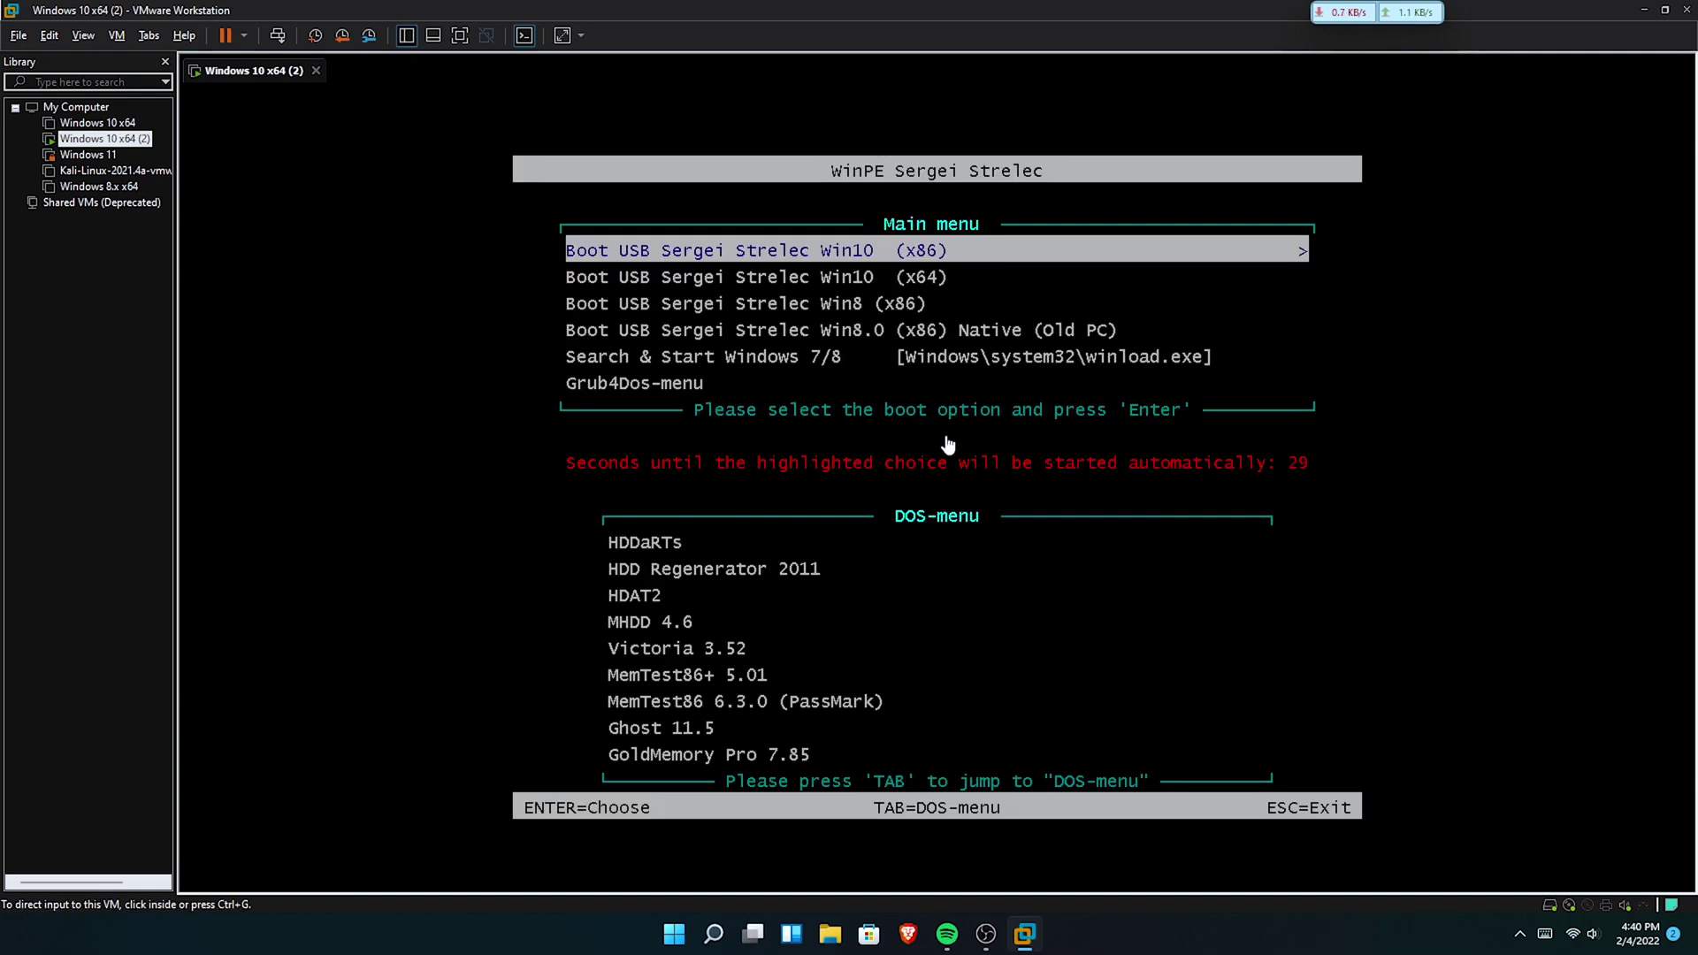
{"action": "key", "text": "Return"}
{"action": "key", "text": "ctrl+alt"}
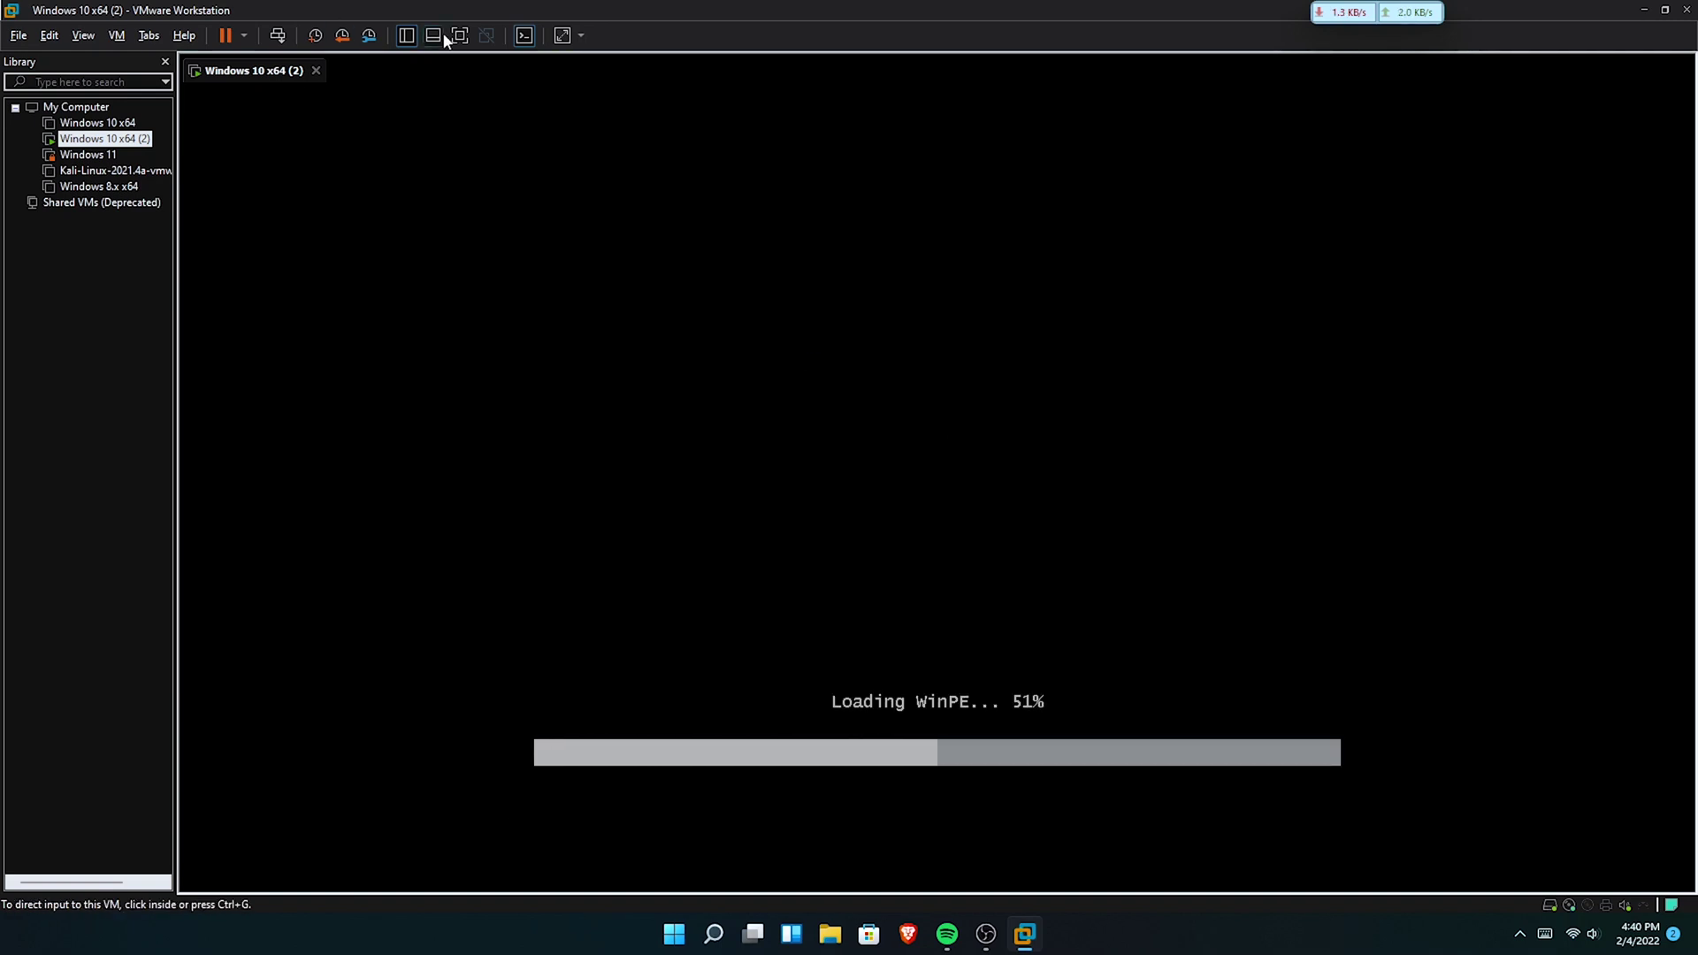
{"action": "left_click", "coordinate": [459, 36]}
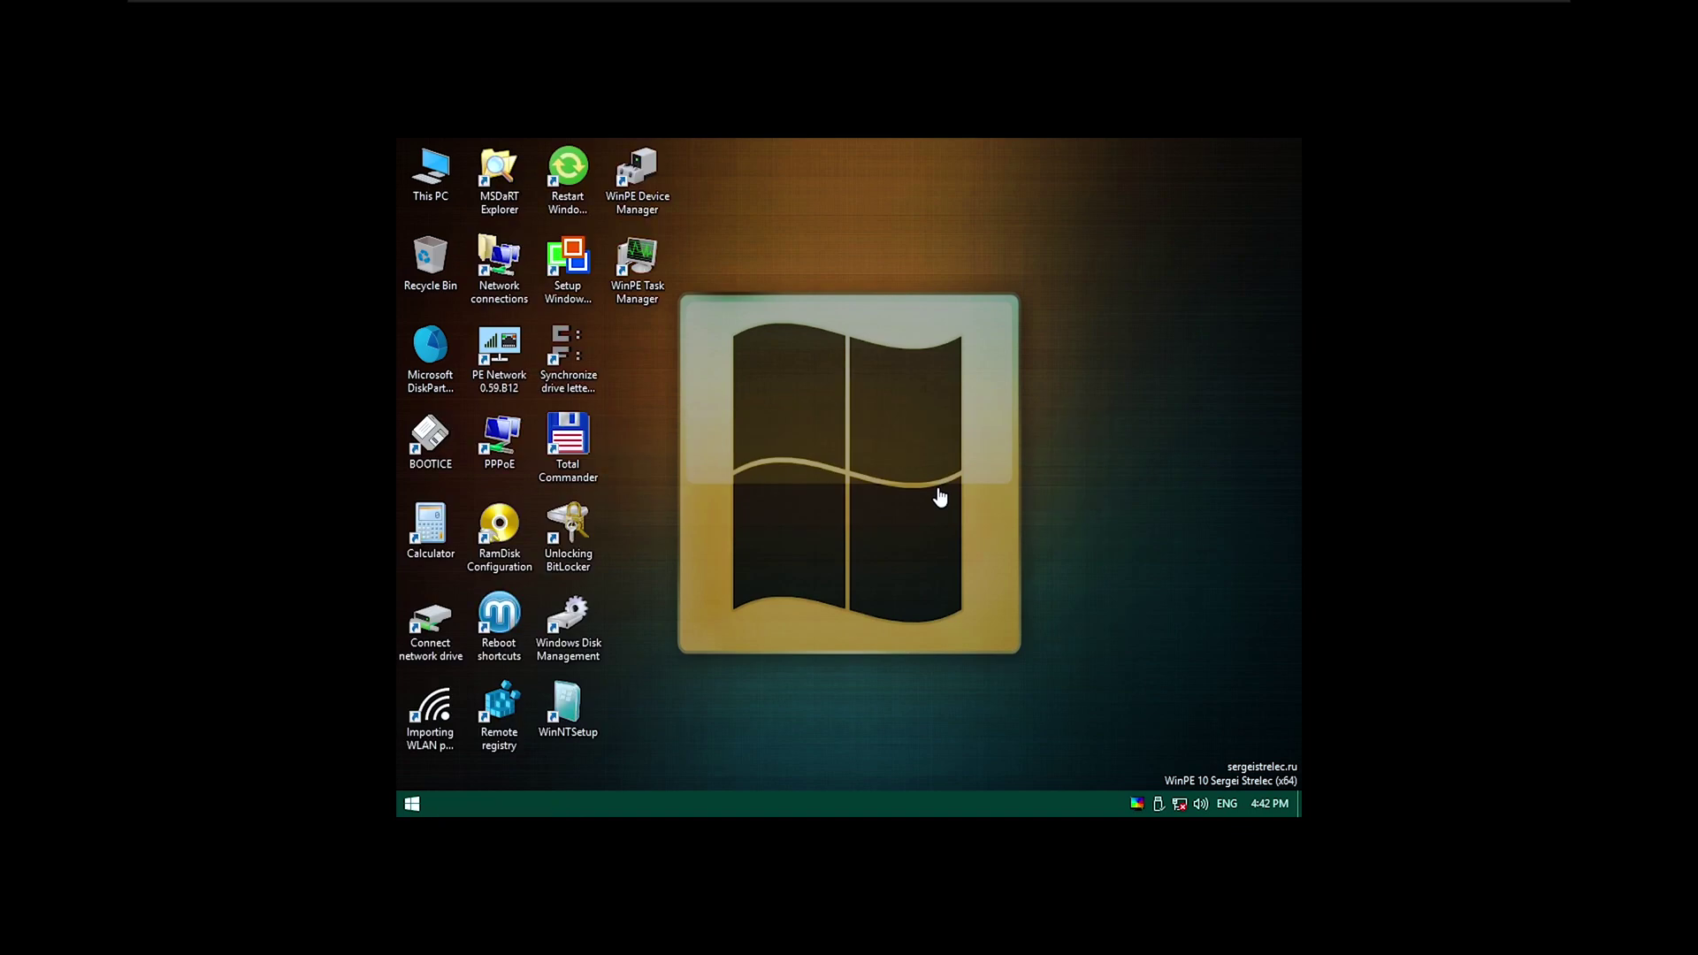
Create a New folder on the WinPE desktop.
{"action": "right_click", "coordinate": [793, 426]}
{"action": "left_click", "coordinate": [772, 432]}
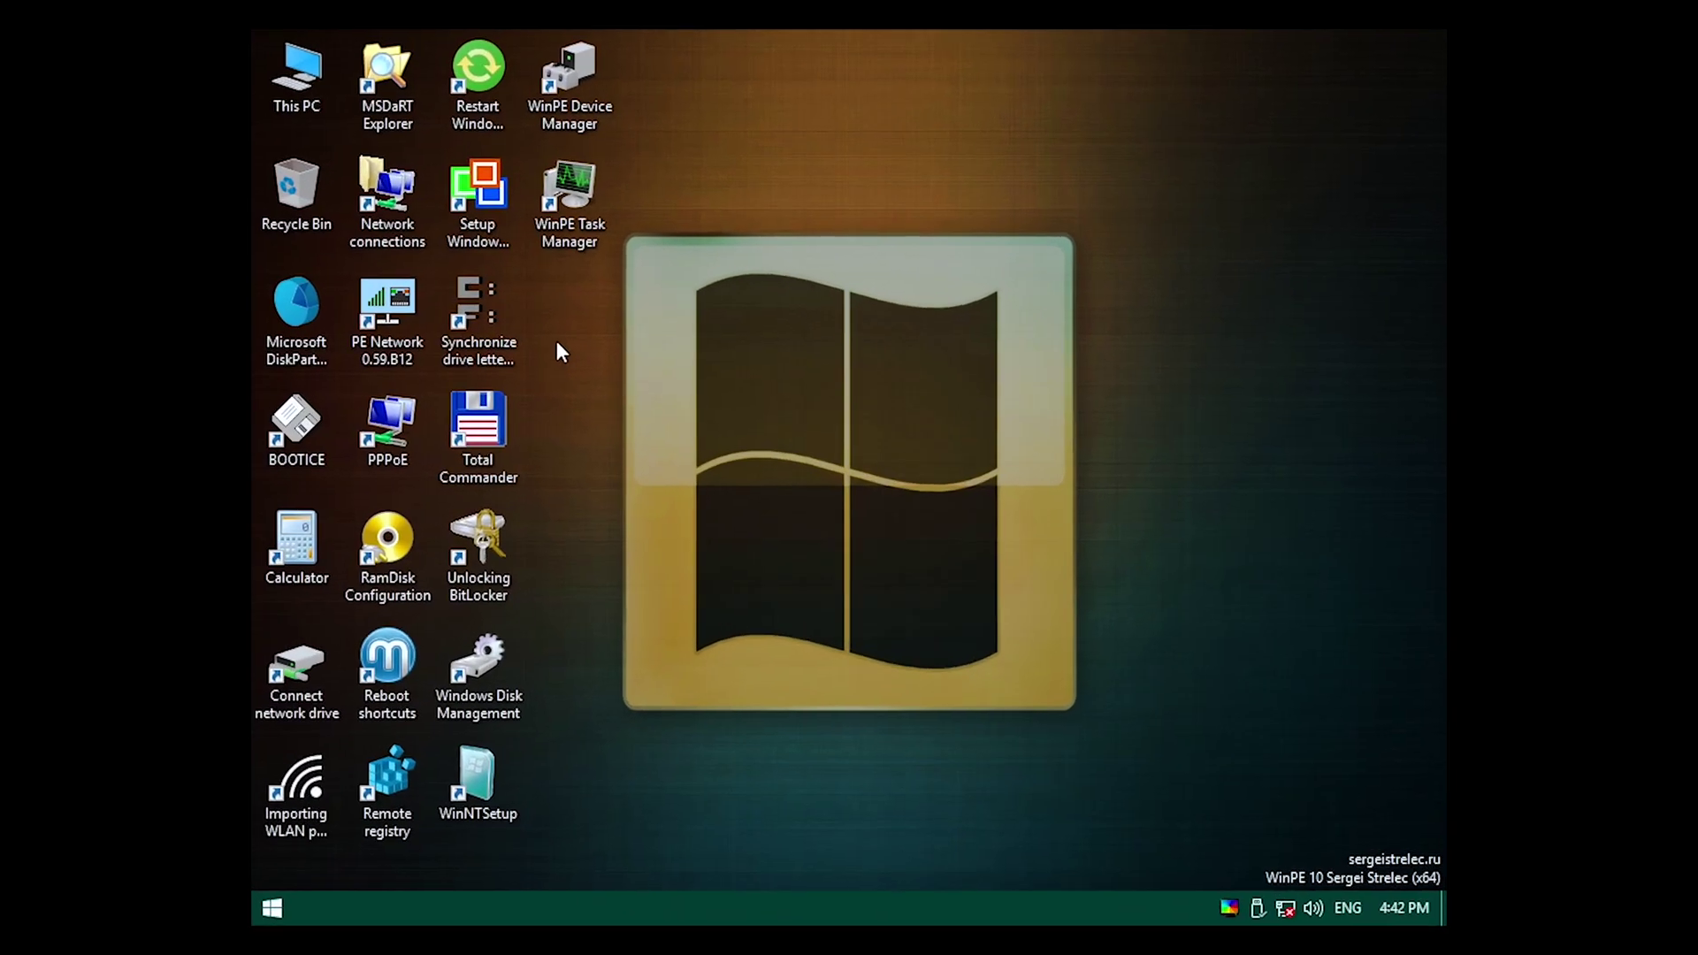
{"action": "right_click", "coordinate": [599, 355]}
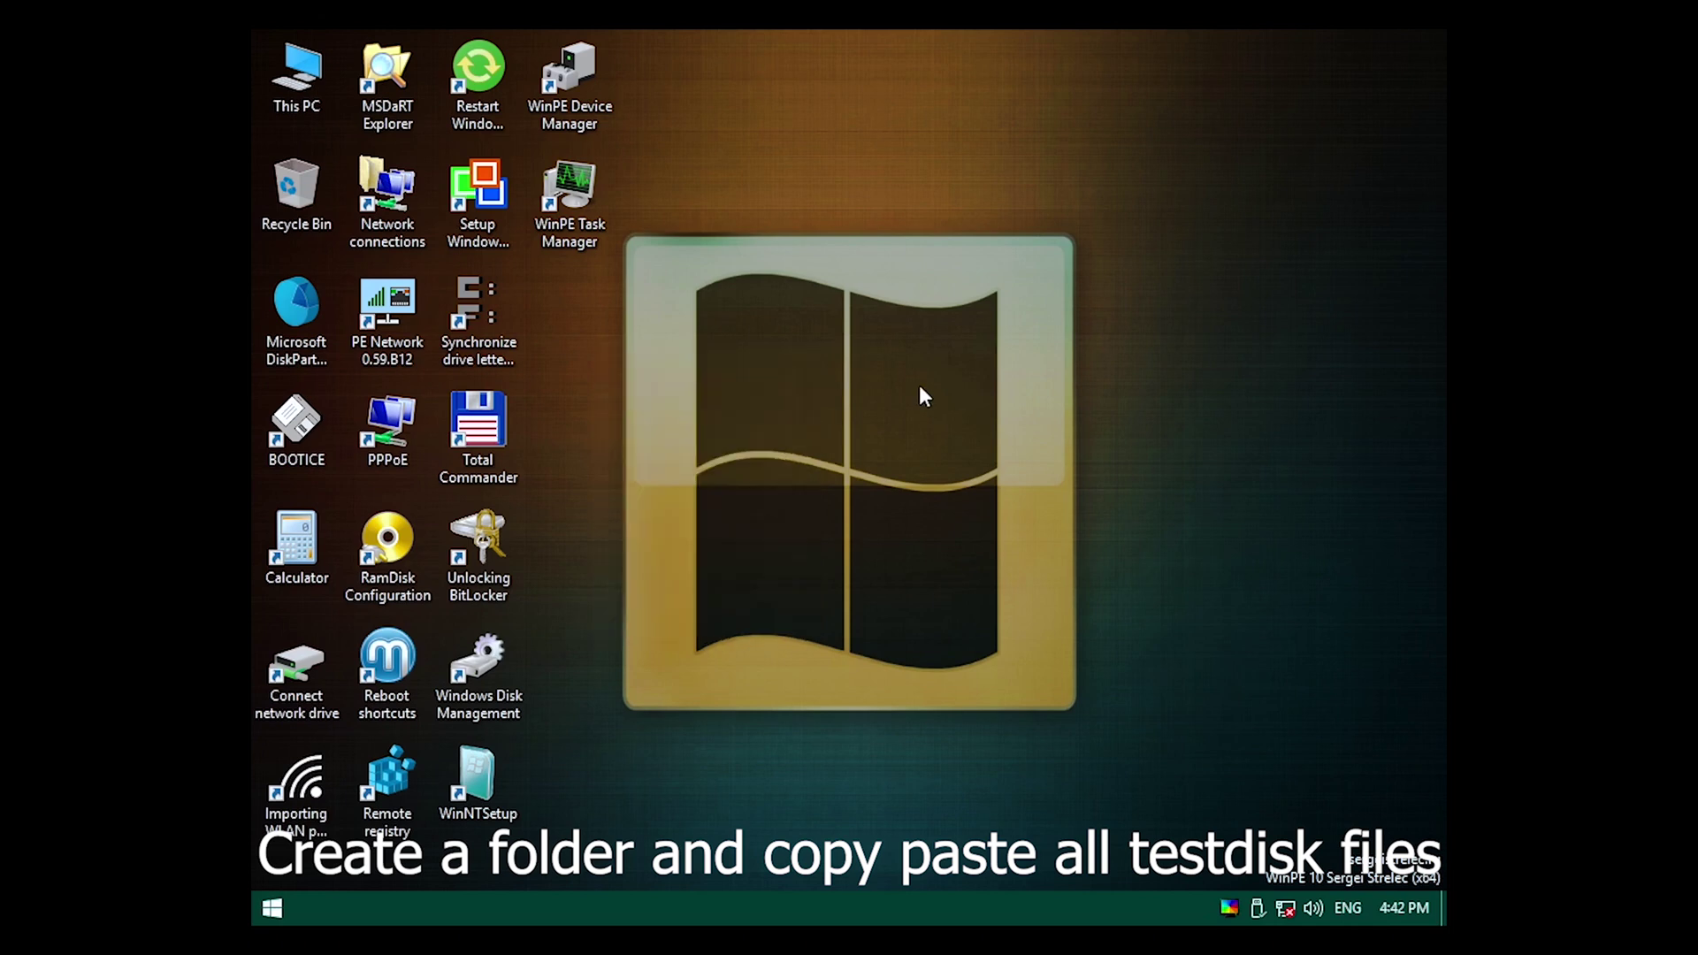
{"action": "mouse_move", "coordinate": [770, 619]}
{"action": "left_click", "coordinate": [929, 619]}
Open This PC and connect the Testdisk disc to the running VM.
{"action": "left_click", "coordinate": [305, 91]}
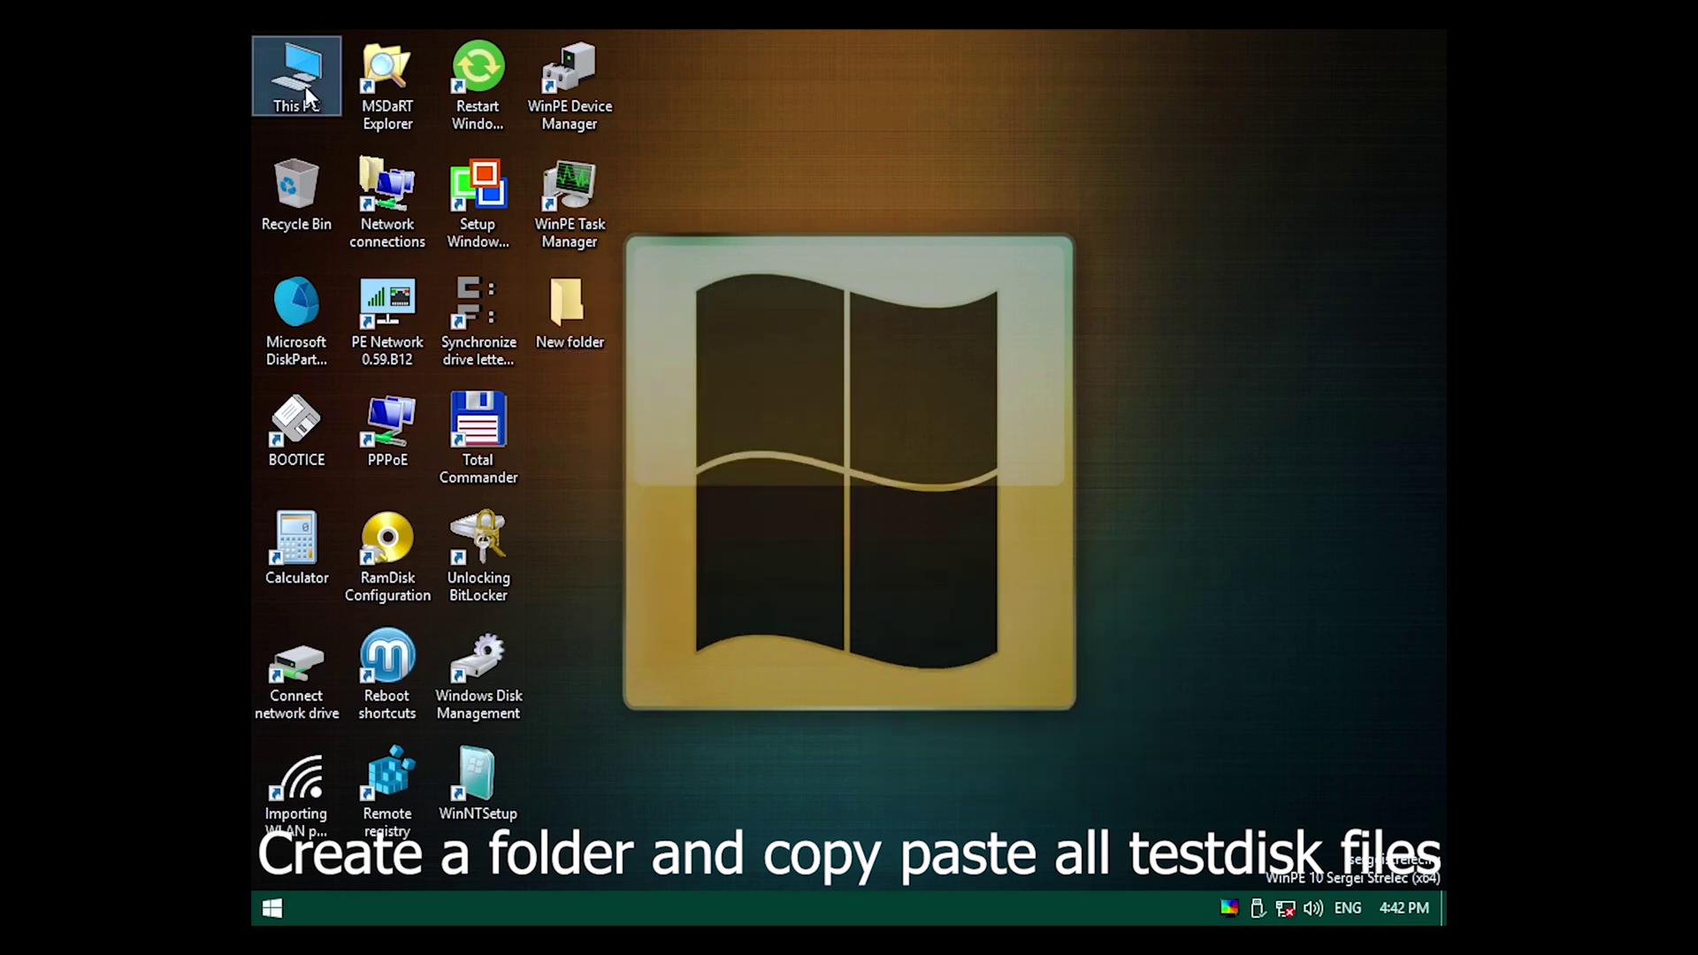
{"action": "double_click", "coordinate": [305, 90]}
{"action": "left_click", "coordinate": [304, 28]}
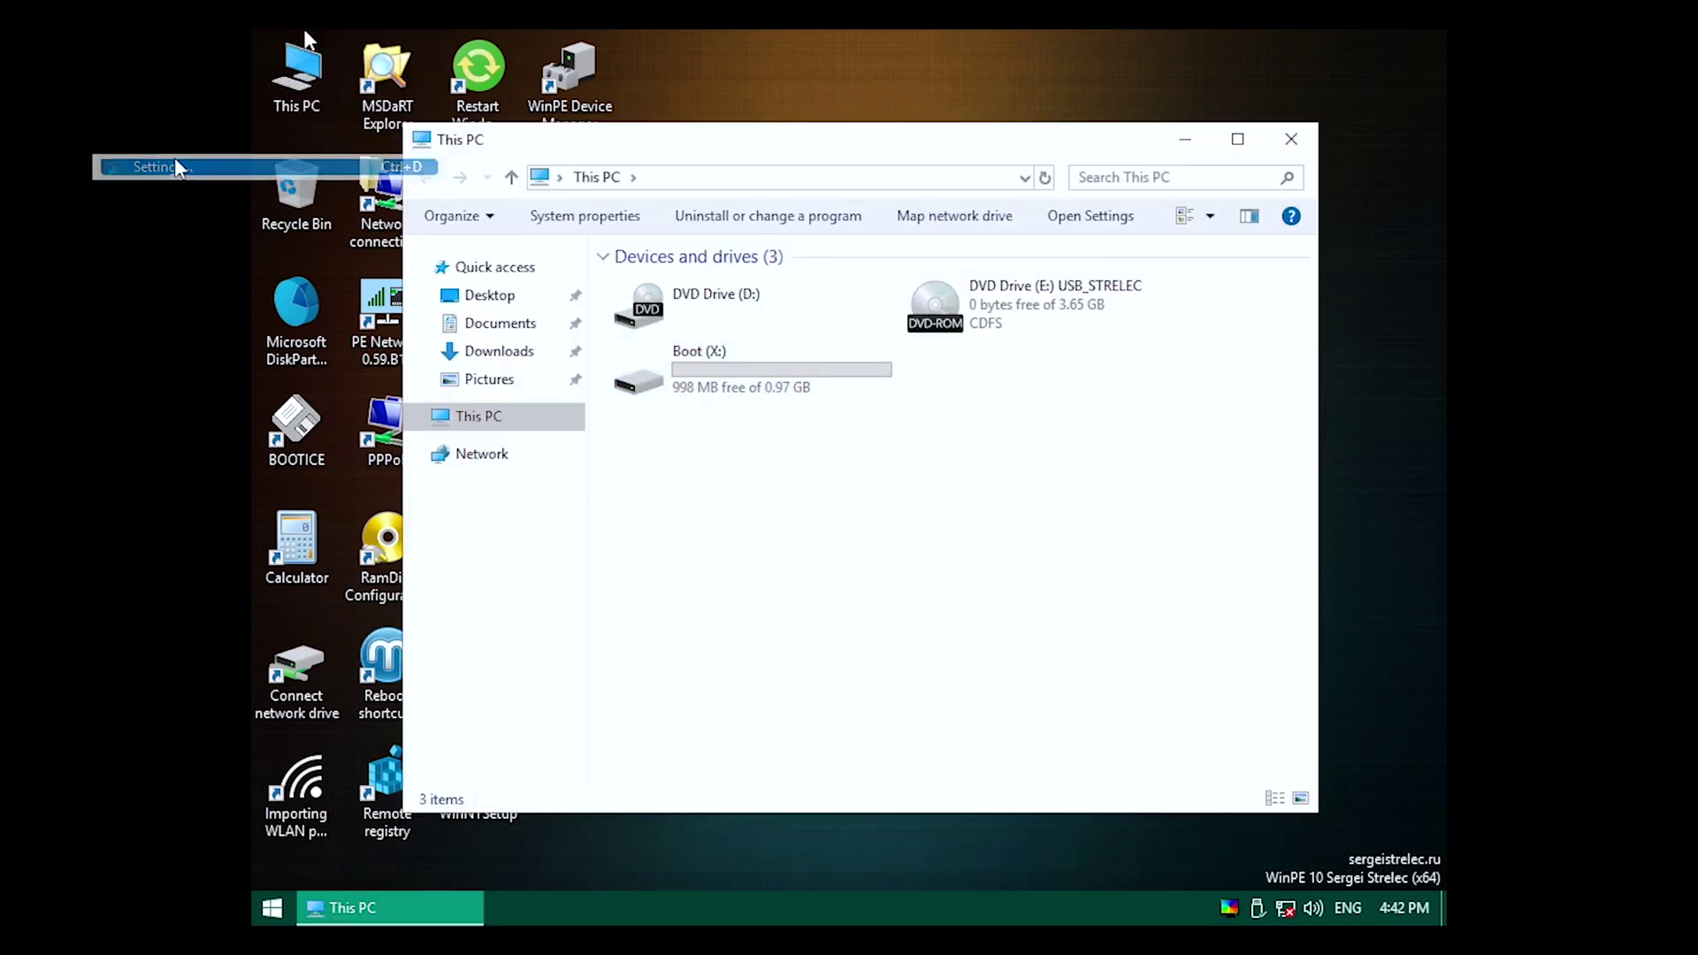
{"action": "left_click", "coordinate": [173, 161]}
{"action": "left_click", "coordinate": [845, 181]}
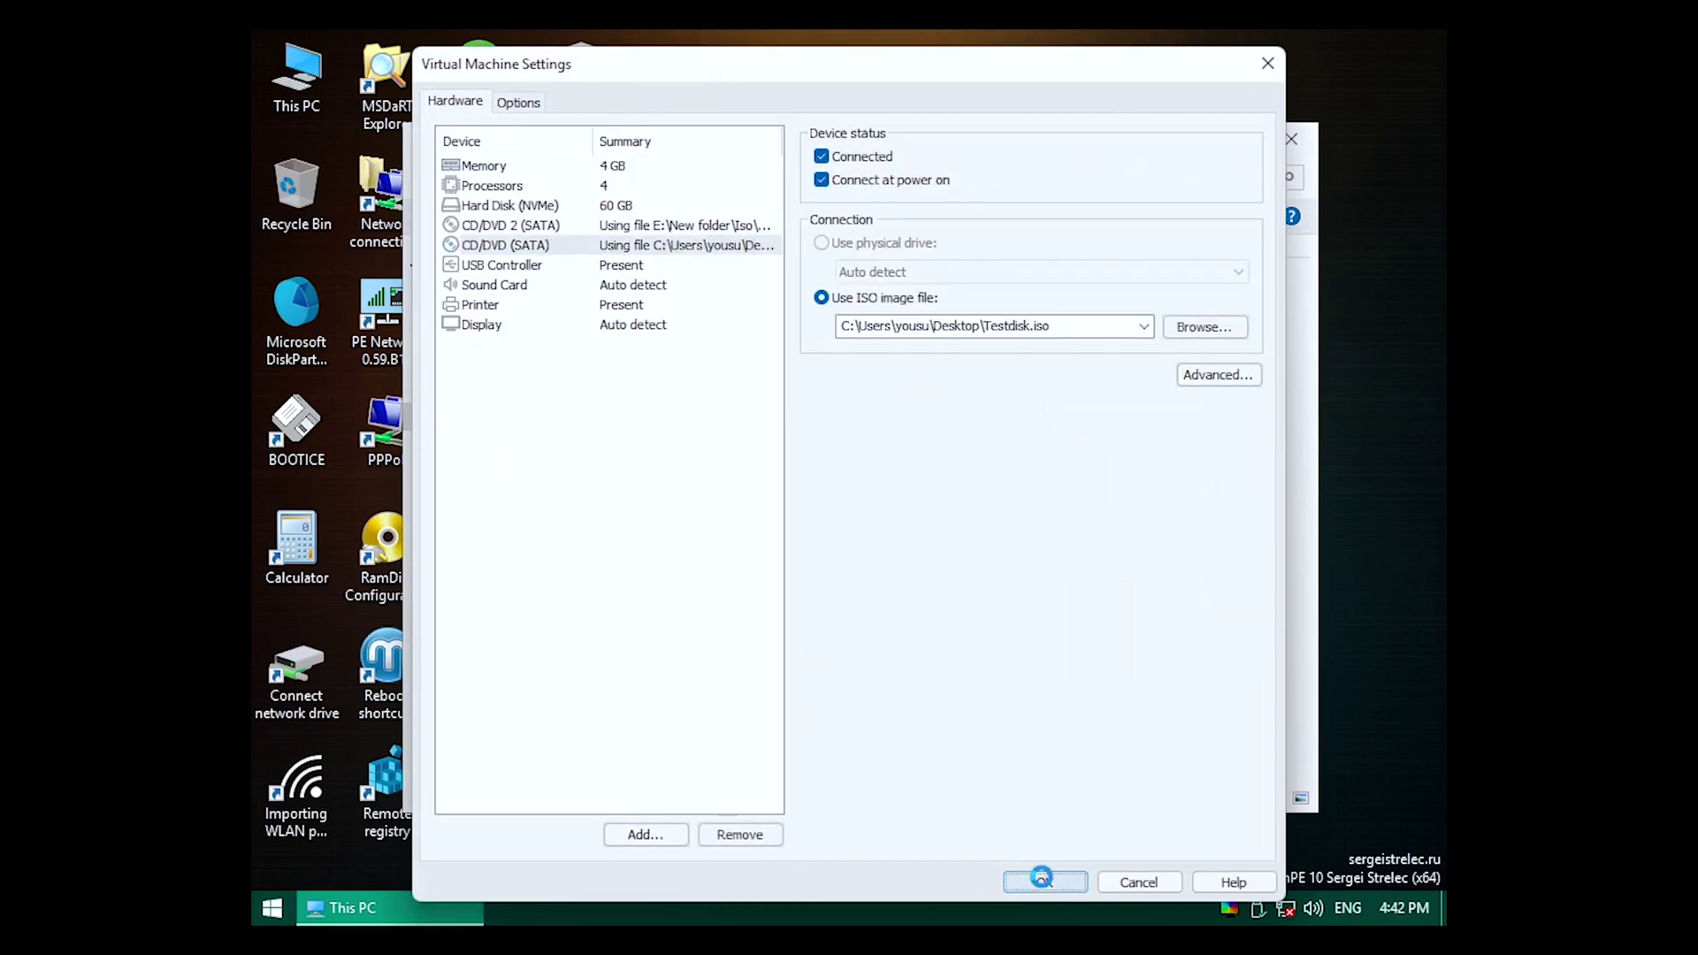
{"action": "left_click", "coordinate": [1044, 883]}
Copy all 43 files from DVD Drive (D:) into New folder and launch testdisk_win.exe.
{"action": "double_click", "coordinate": [815, 300]}
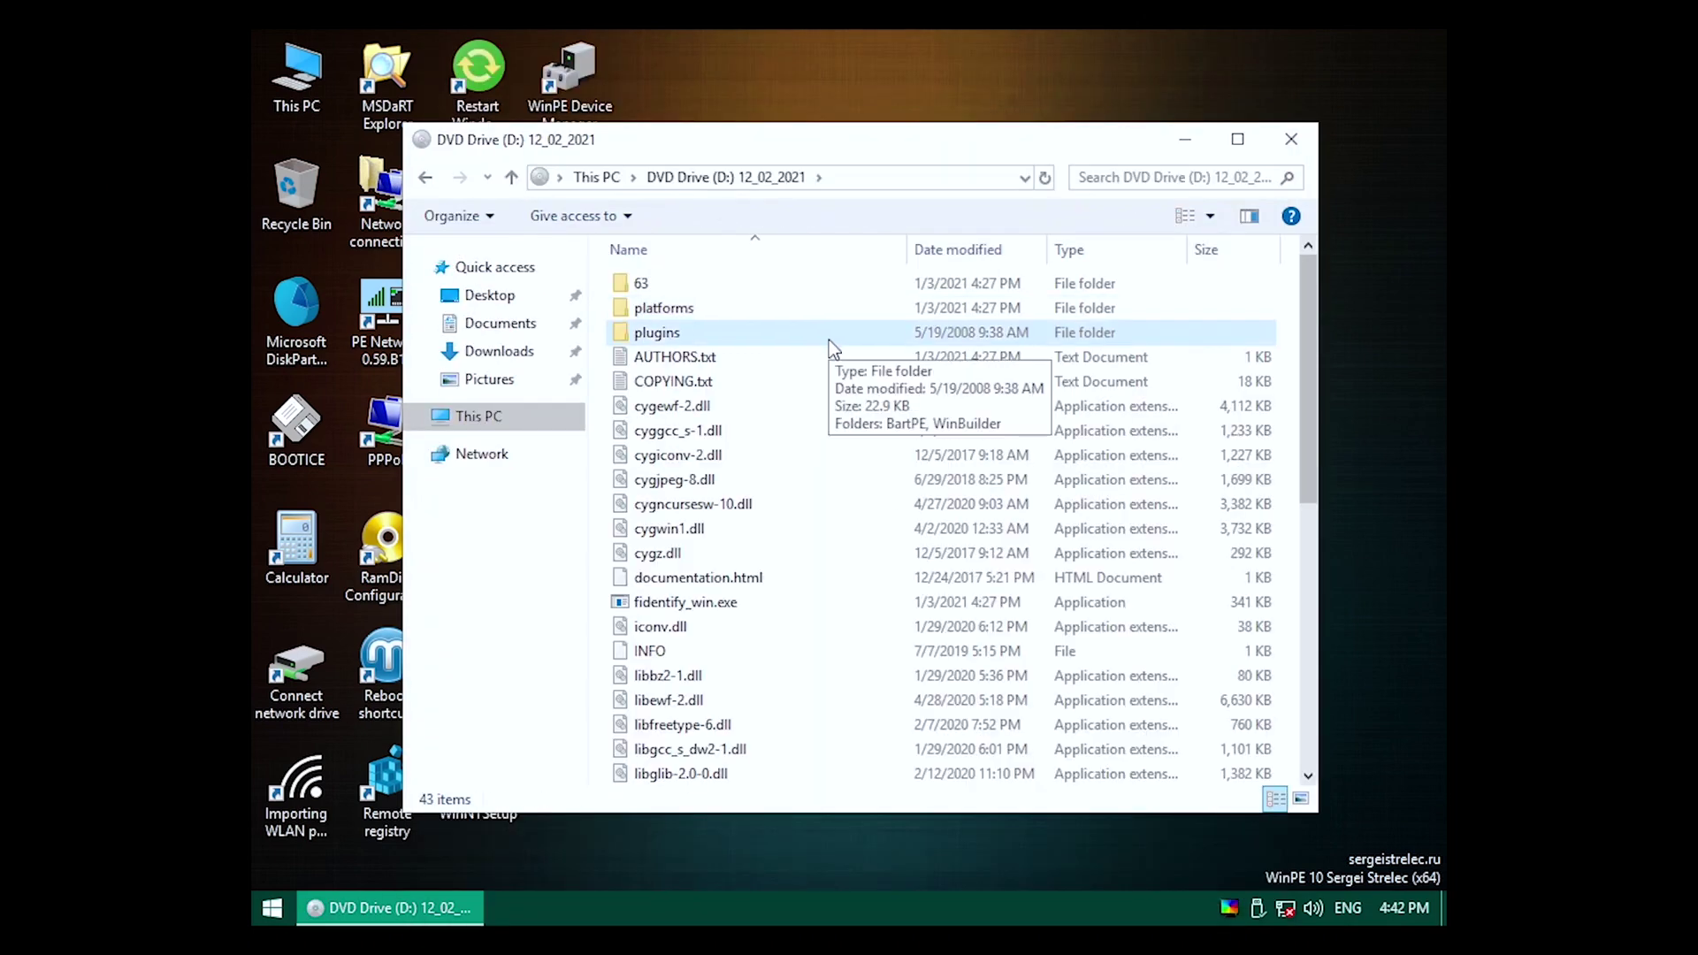
{"action": "key", "text": "ctrl+a"}
{"action": "left_click", "coordinate": [1291, 139]}
{"action": "double_click", "coordinate": [616, 301]}
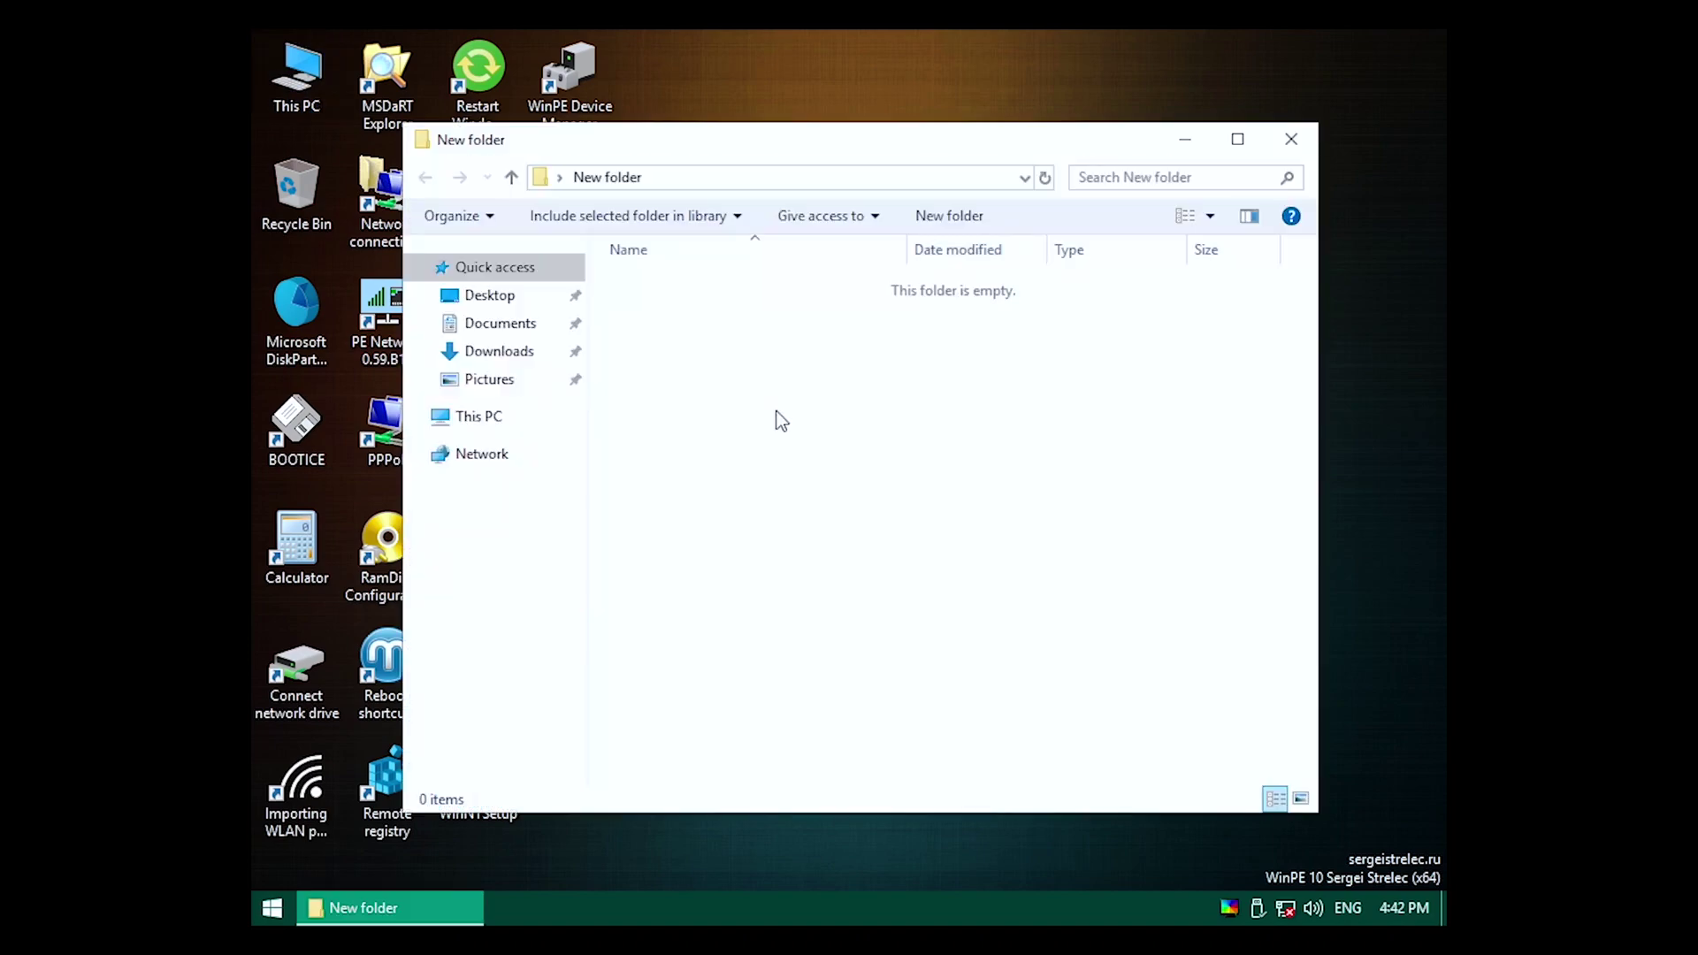
{"action": "key", "text": "ctrl+v"}
{"action": "scroll", "coordinate": [796, 505], "scroll_direction": "down", "scroll_amount": 7}
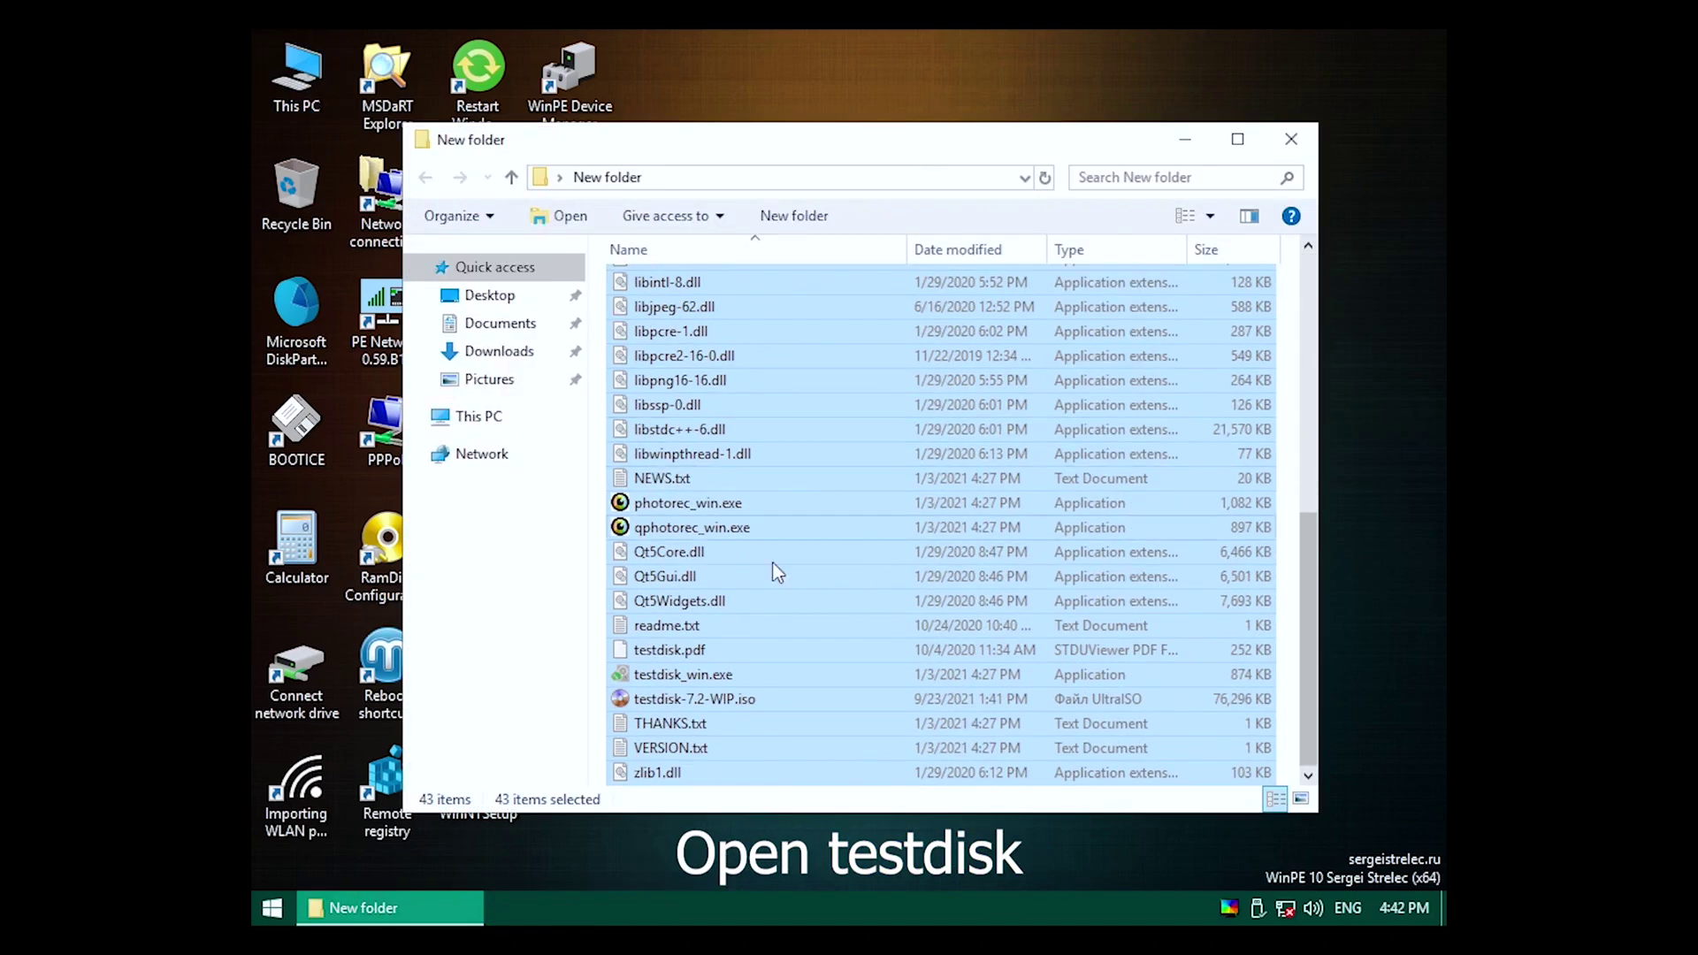
{"action": "double_click", "coordinate": [727, 671]}
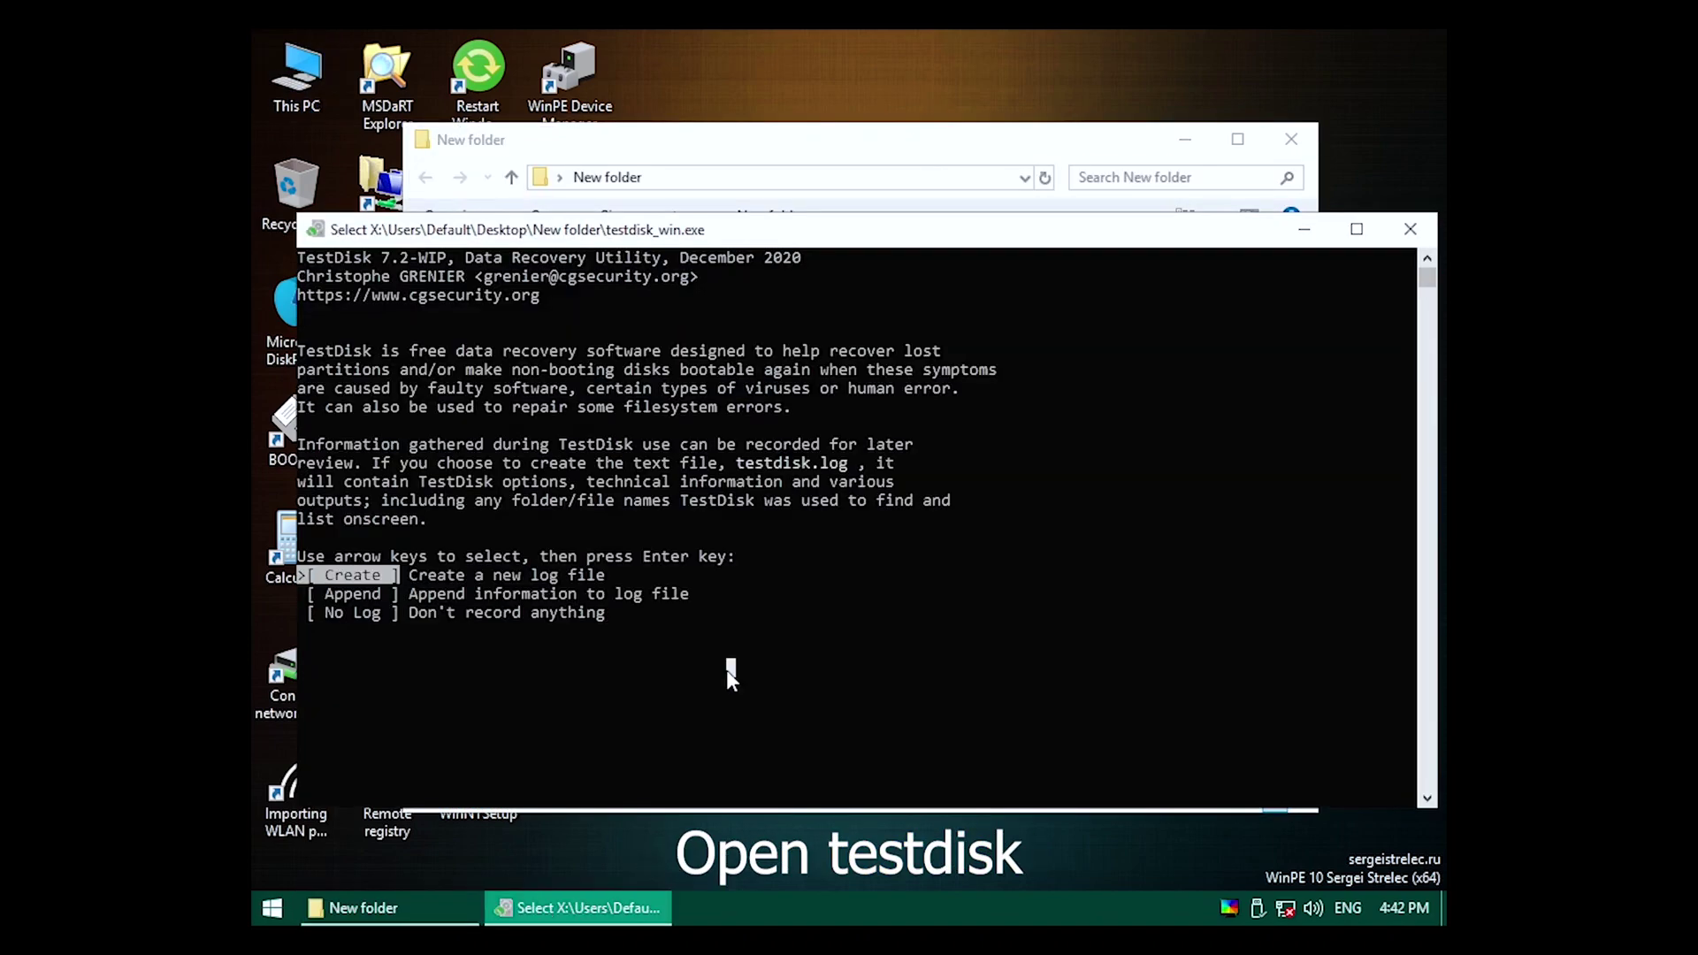
Run TestDisk without a log, quick-search the disk and write the recovered partition table.
{"action": "key", "text": "Down"}
{"action": "key", "text": "Return"}
{"action": "key", "text": "Return"}
{"action": "key", "text": "Return"}
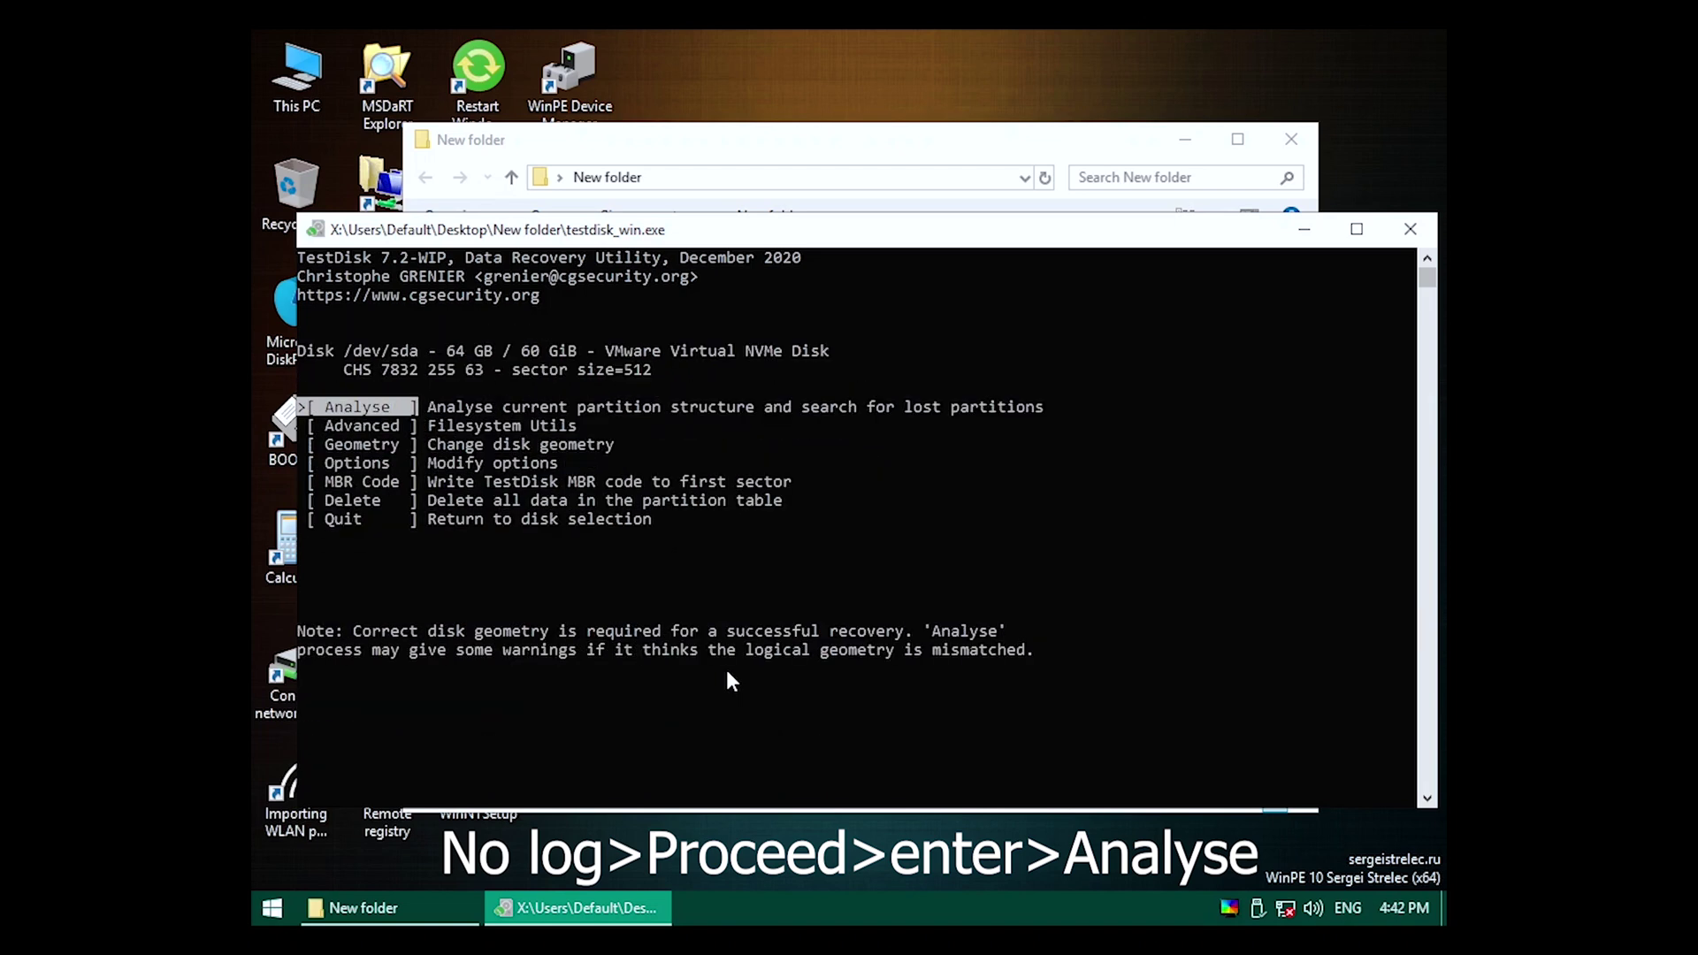
{"action": "key", "text": "Return"}
{"action": "key", "text": "Return"}
{"action": "key", "text": "Return"}
{"action": "key", "text": "Right"}
{"action": "key", "text": "Return"}
{"action": "key", "text": "y"}
{"action": "key", "text": "Return"}
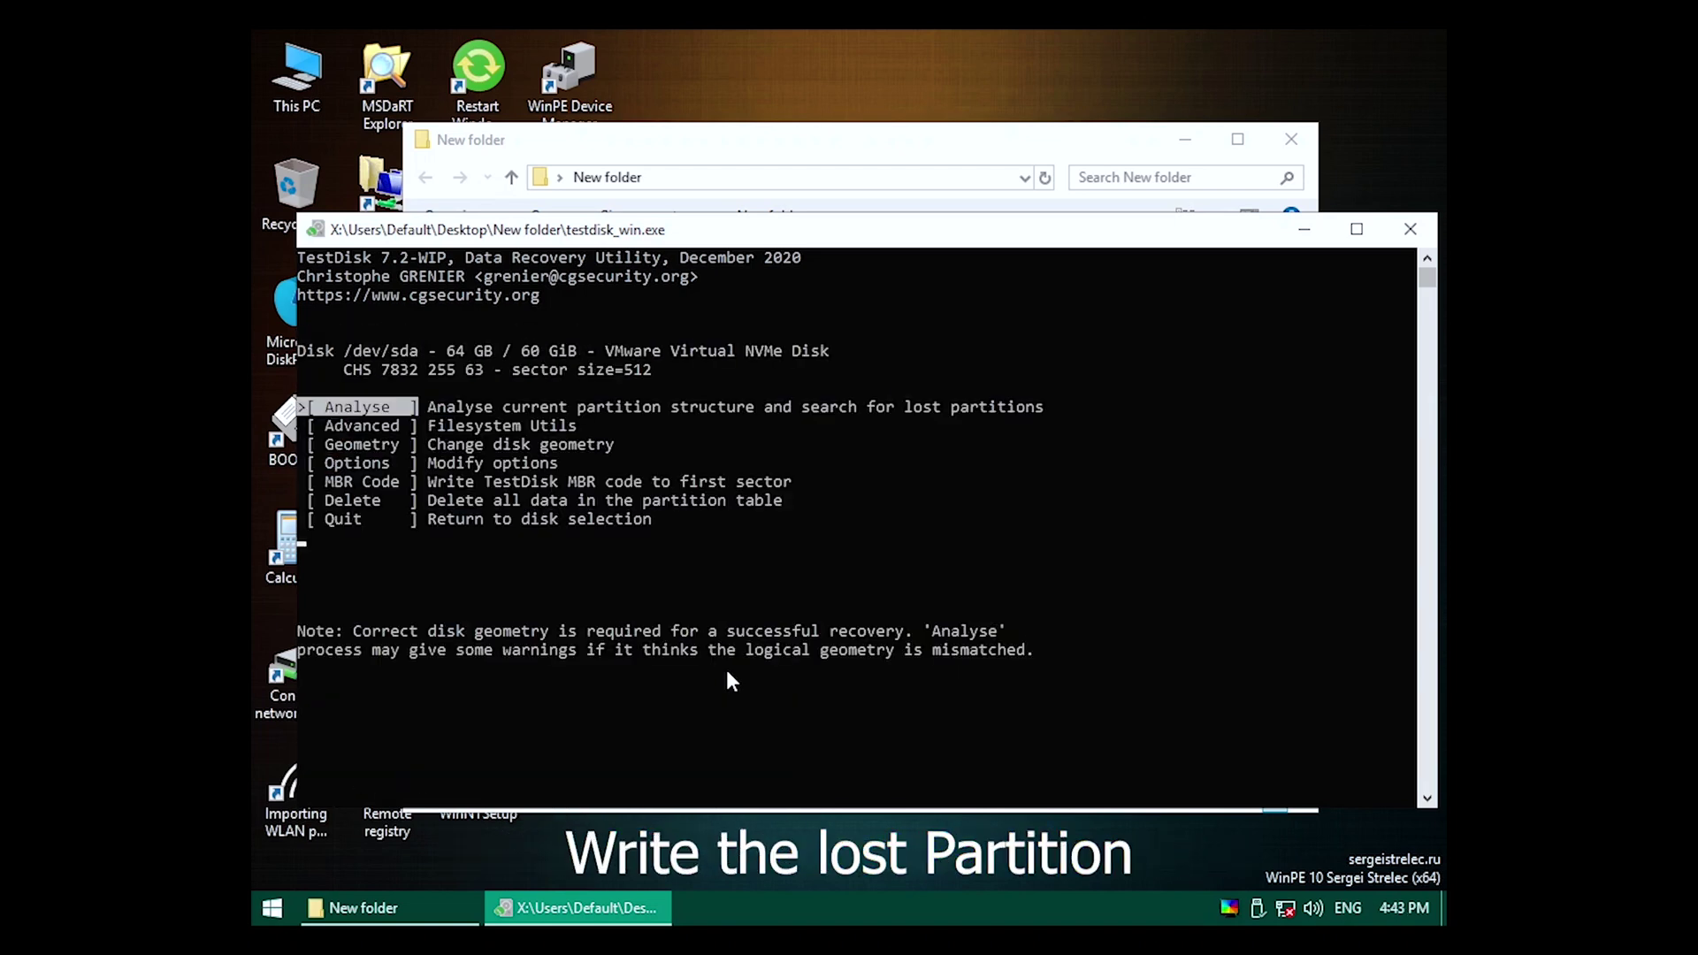
Confirm in Disk Management that the C: partition is back.
{"action": "right_click", "coordinate": [299, 85]}
{"action": "left_click", "coordinate": [345, 149]}
{"action": "left_click", "coordinate": [406, 263]}
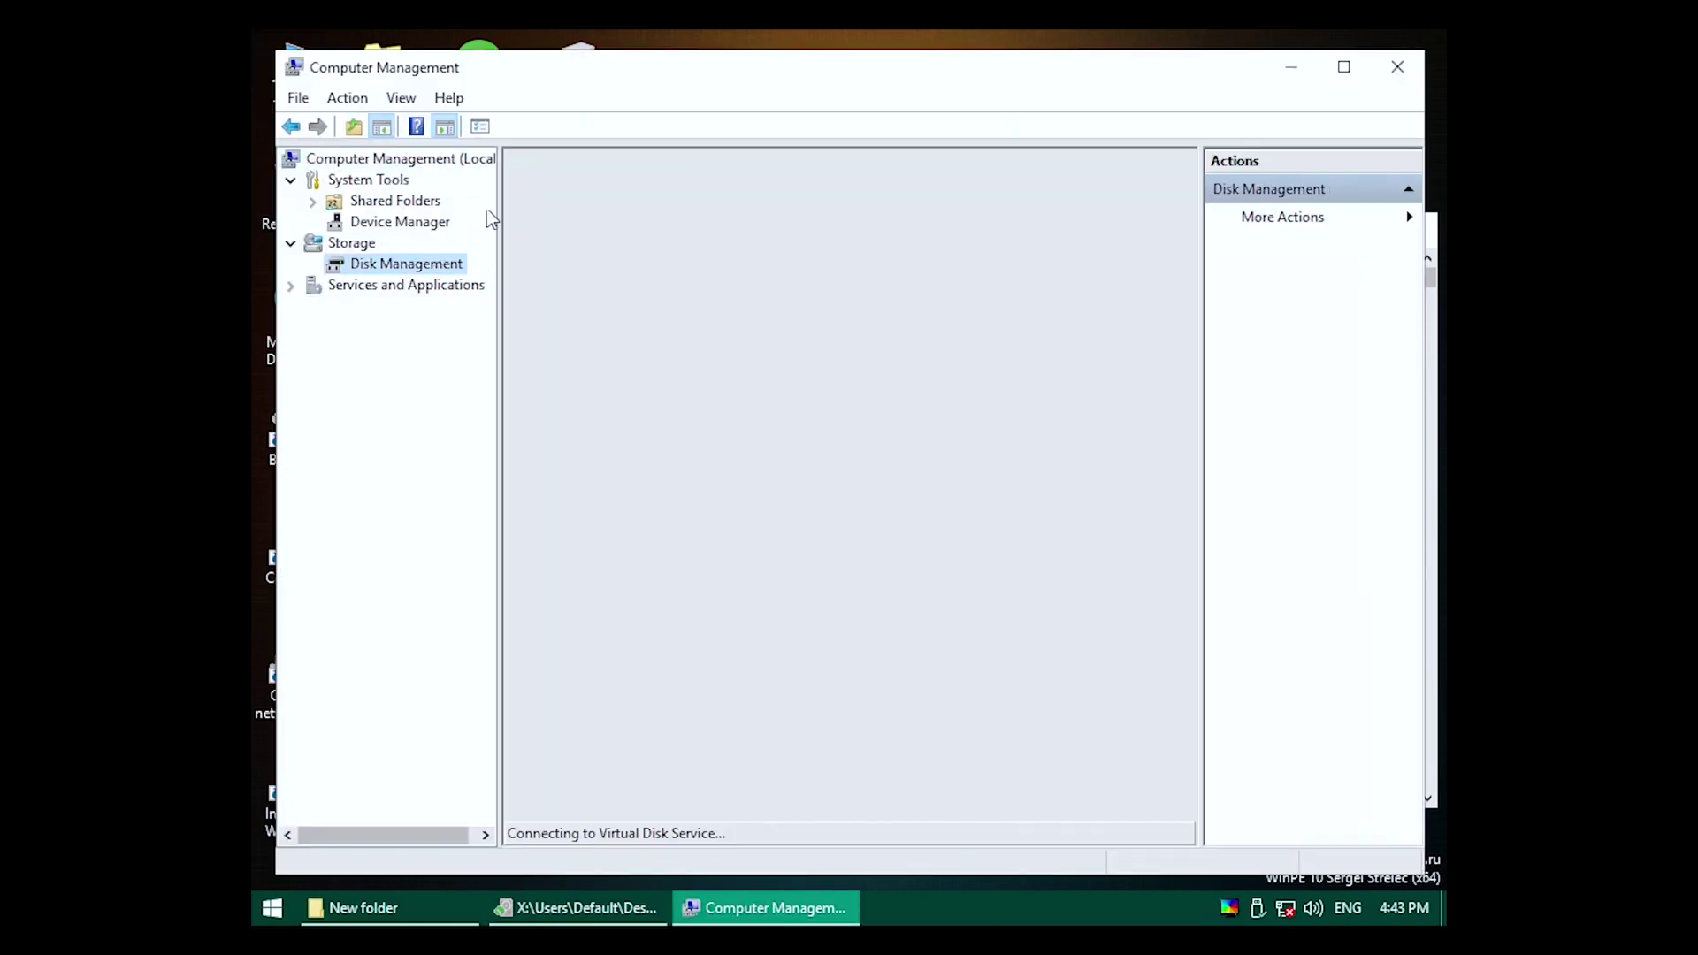
{"action": "left_click", "coordinate": [480, 128]}
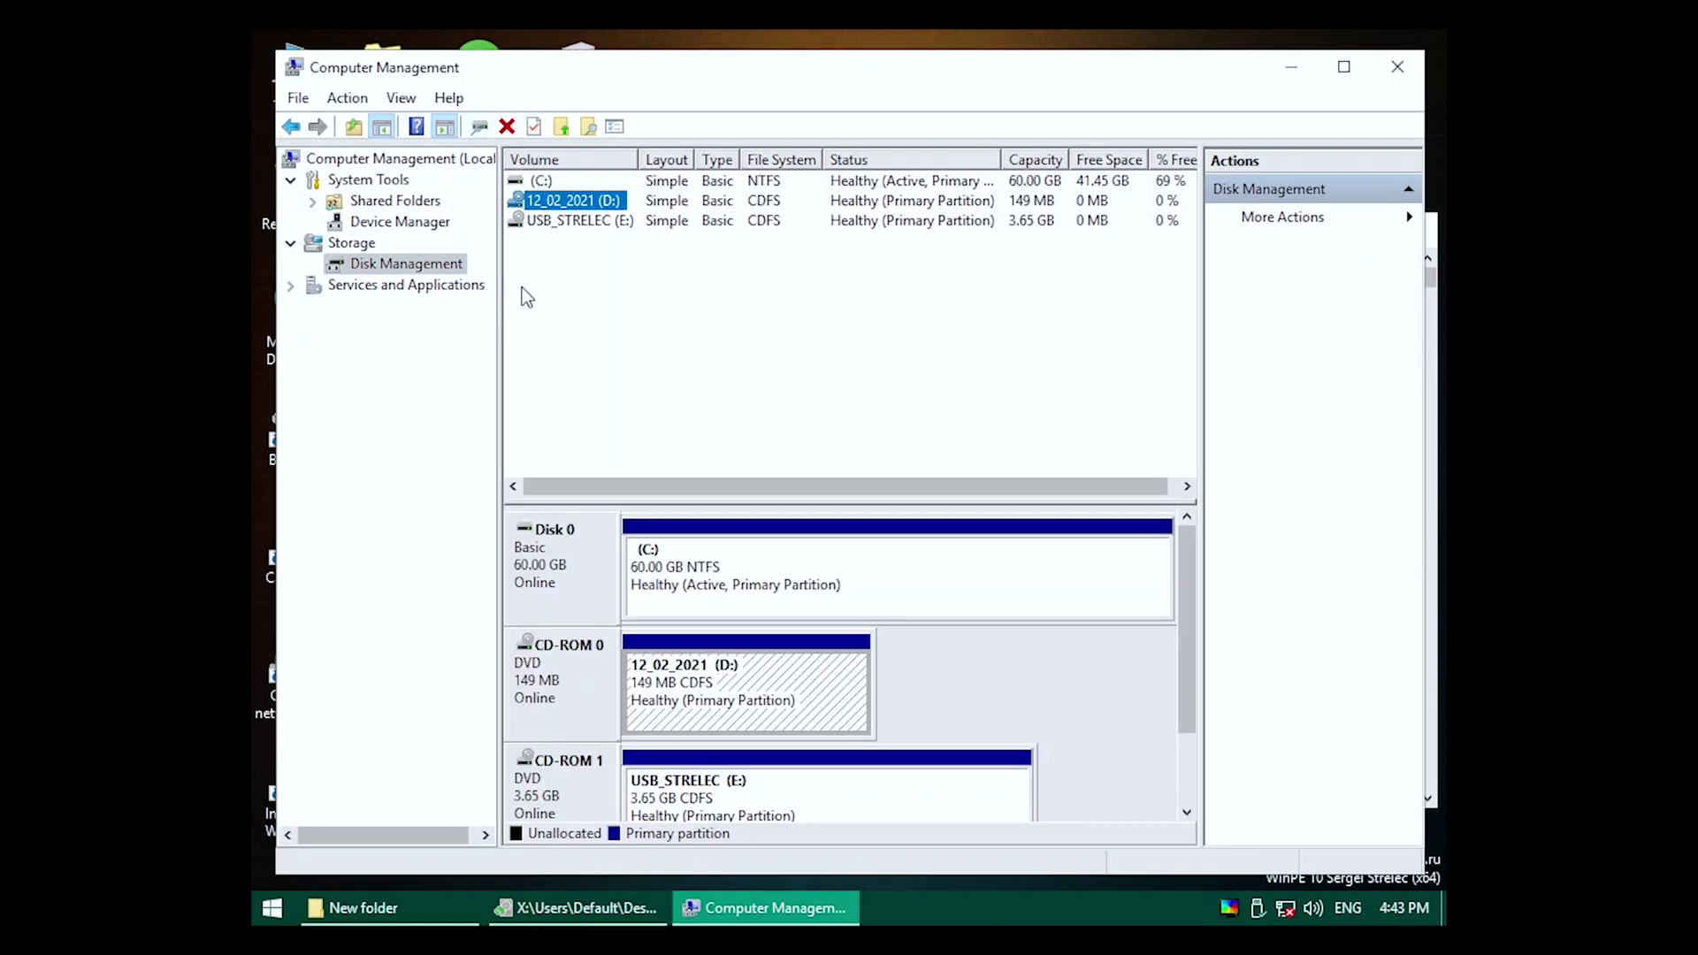
{"action": "left_click", "coordinate": [1398, 67]}
Check the NTFS MFT against its mirror in TestDisk's boot sector tools.
{"action": "key", "text": "Down"}
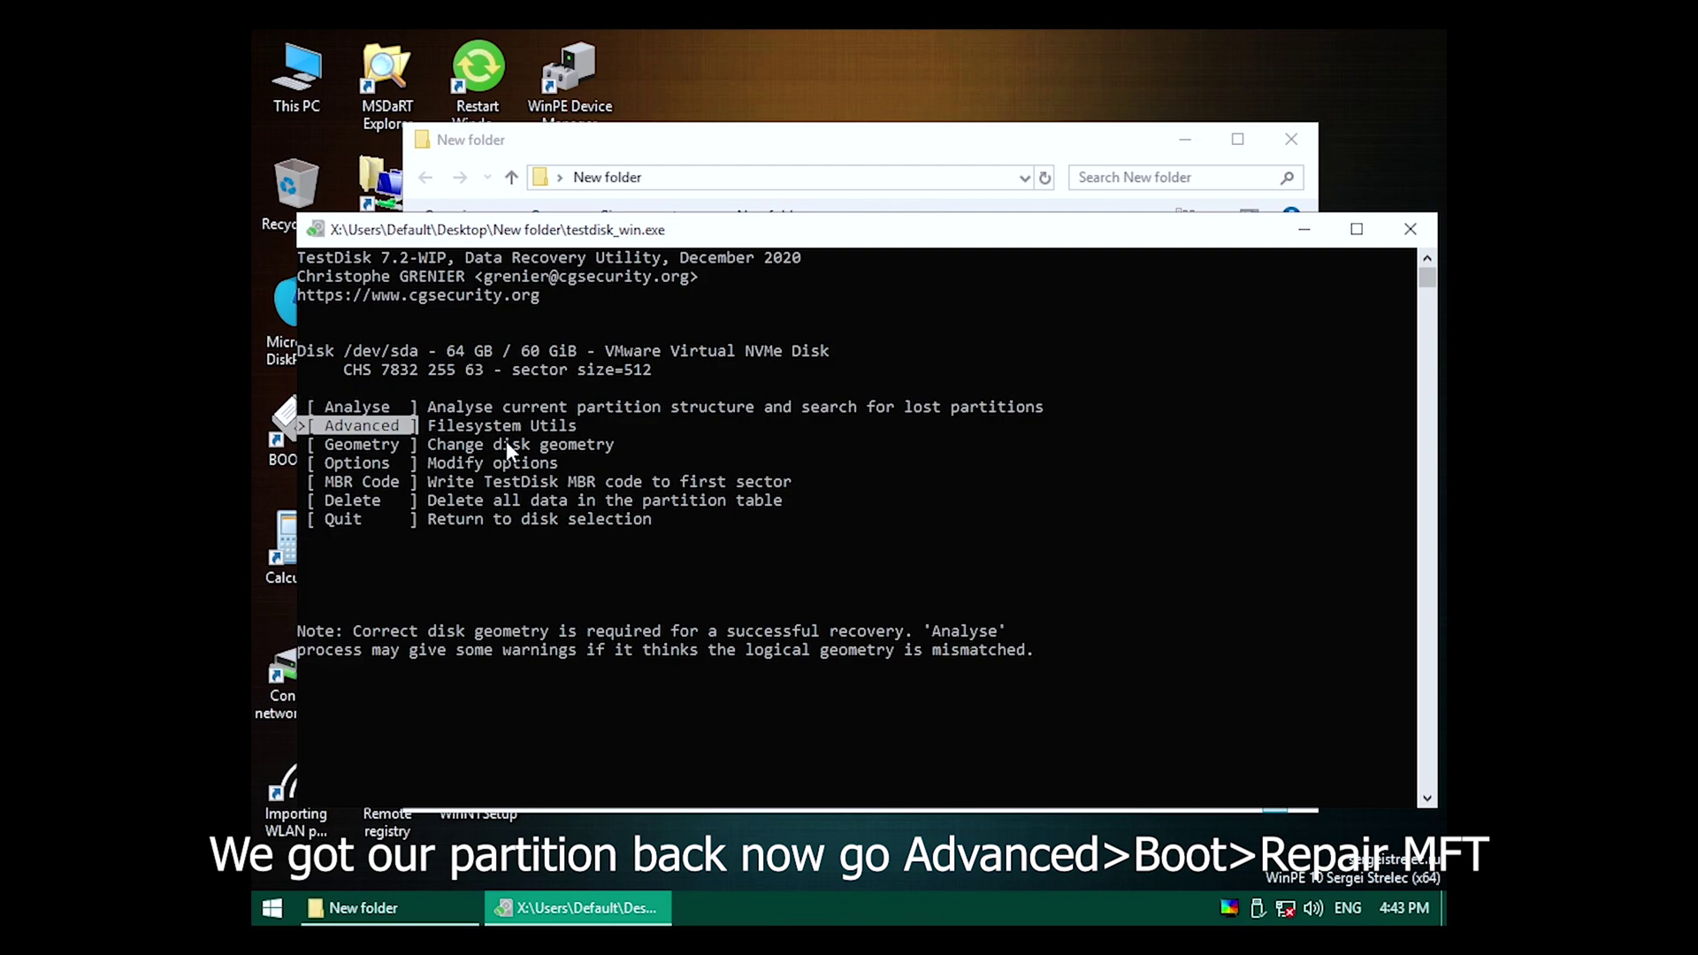
{"action": "key", "text": "Return"}
{"action": "key", "text": "Return"}
{"action": "key", "text": "Right"}
{"action": "key", "text": "Right"}
{"action": "key", "text": "Right"}
{"action": "key", "text": "Return"}
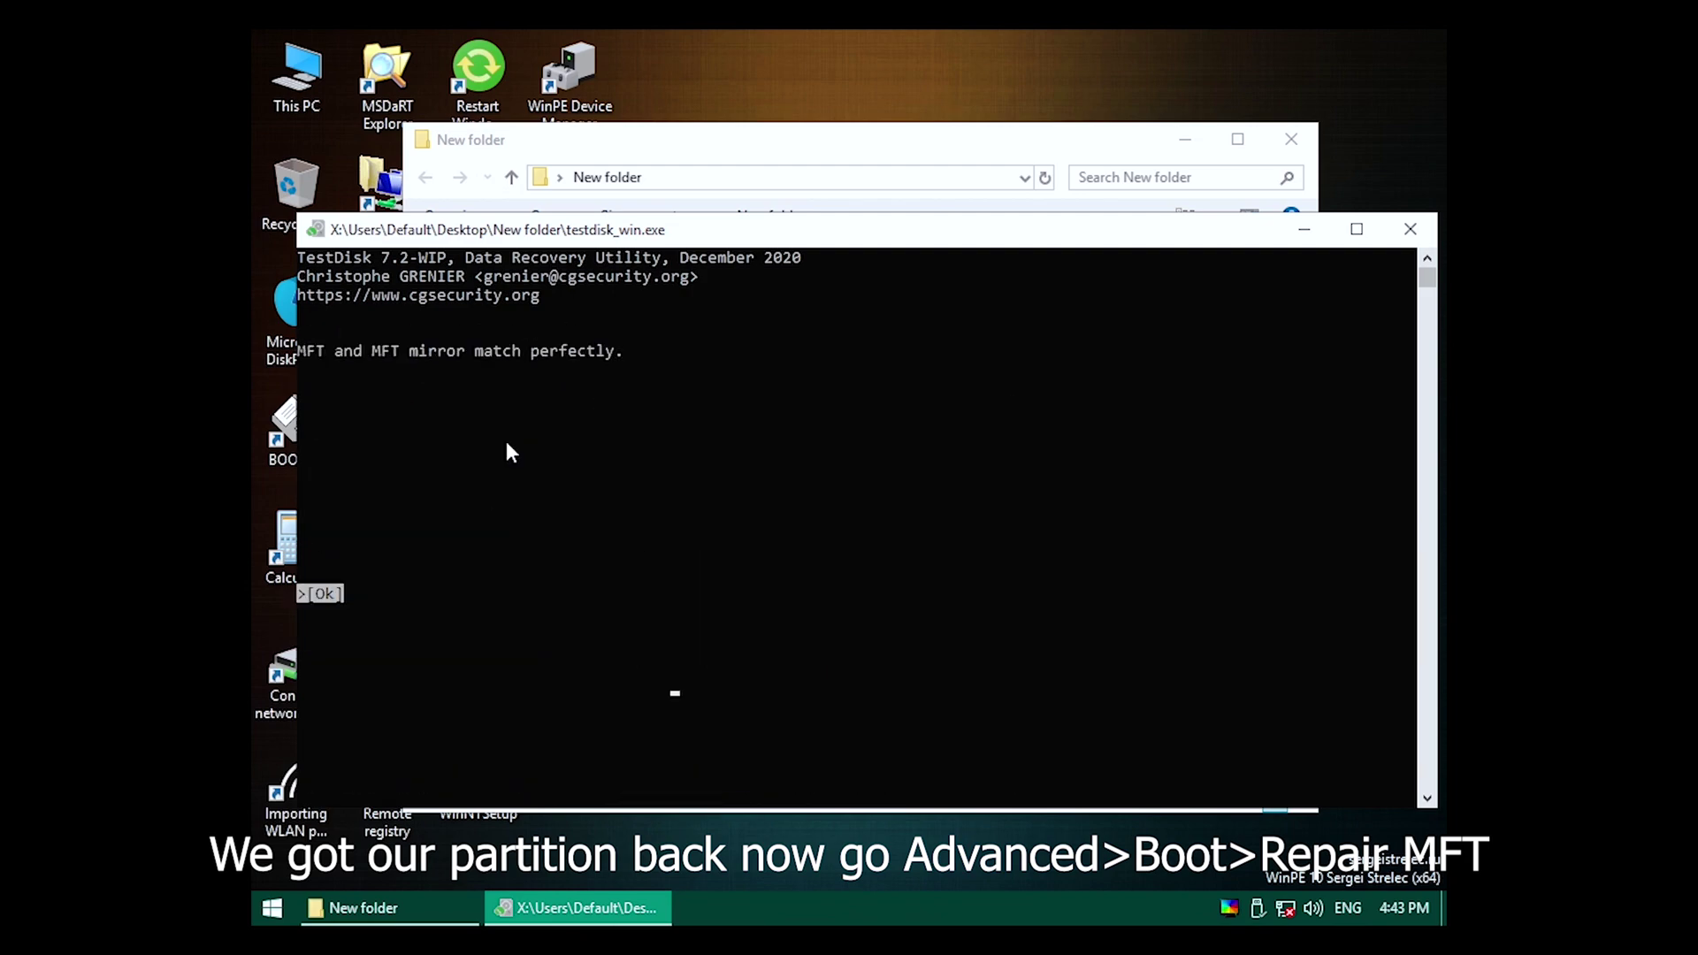
{"action": "key", "text": "Return"}
{"action": "key", "text": "Right"}
{"action": "key", "text": "Right"}
Rebuild the NTFS boot sector and page through its hex dump.
{"action": "key", "text": "Return"}
{"action": "key", "text": "Left"}
{"action": "key", "text": "Return"}
{"action": "key", "text": "Left"}
{"action": "key", "text": "Return"}
{"action": "key", "text": "Return"}
{"action": "key", "text": "Return"}
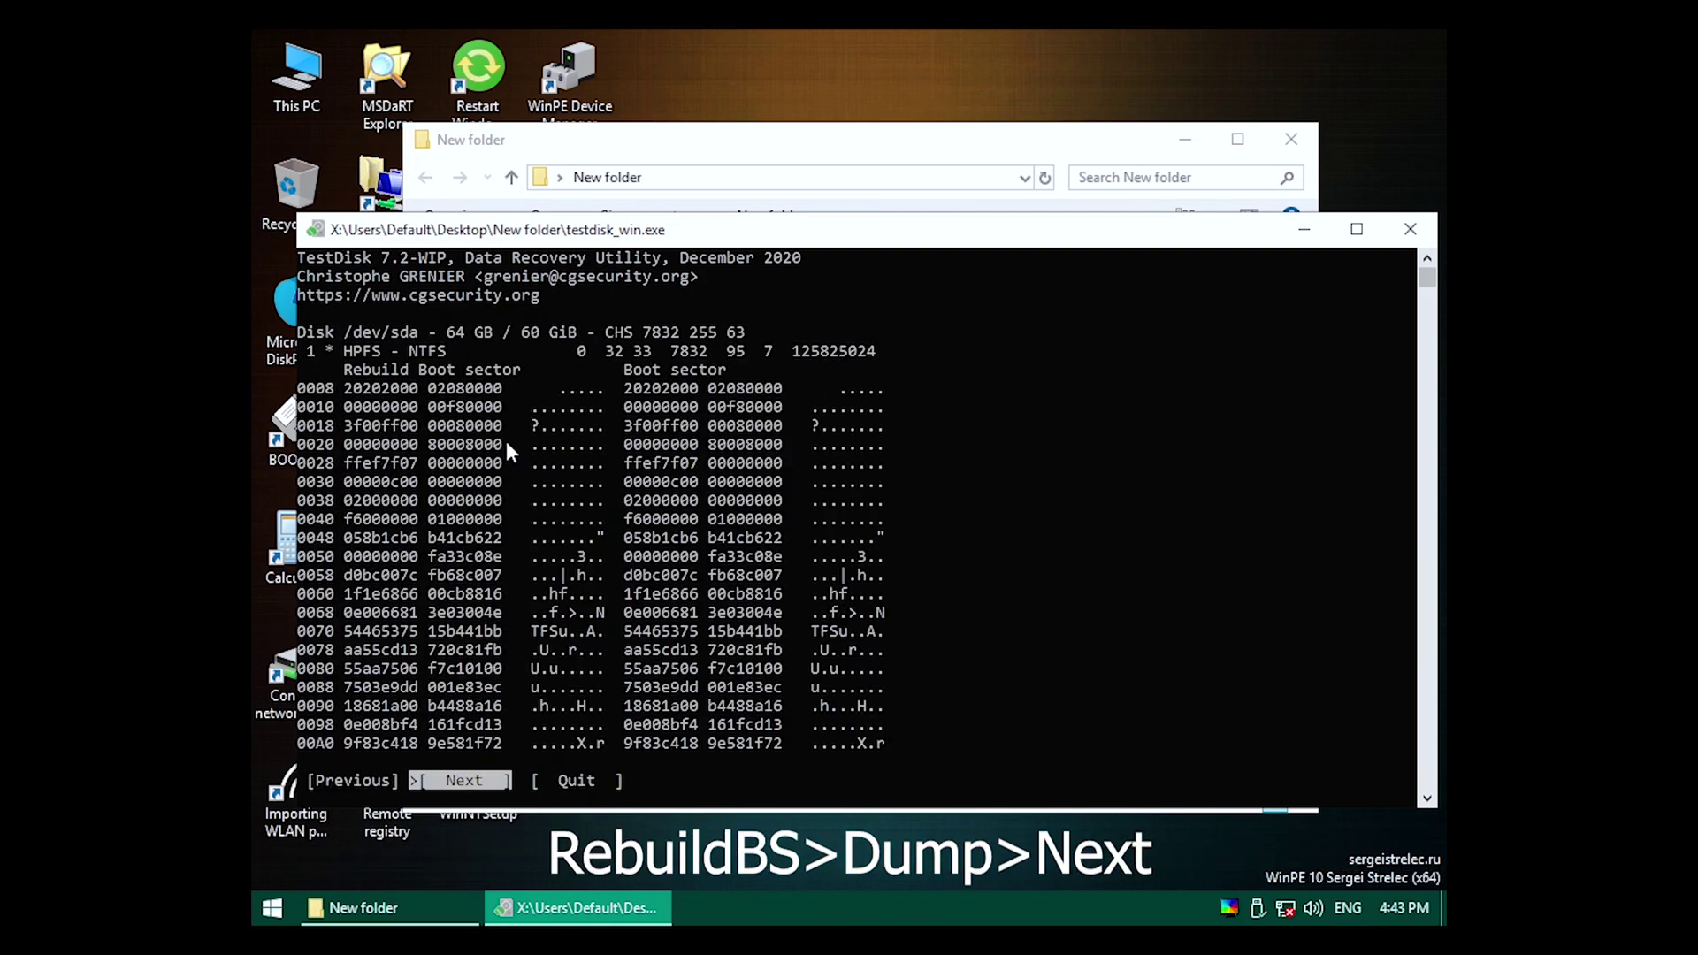
{"action": "key", "text": "Return"}
{"action": "key", "text": "Return"}
{"action": "key", "text": "Right"}
{"action": "key", "text": "Return"}
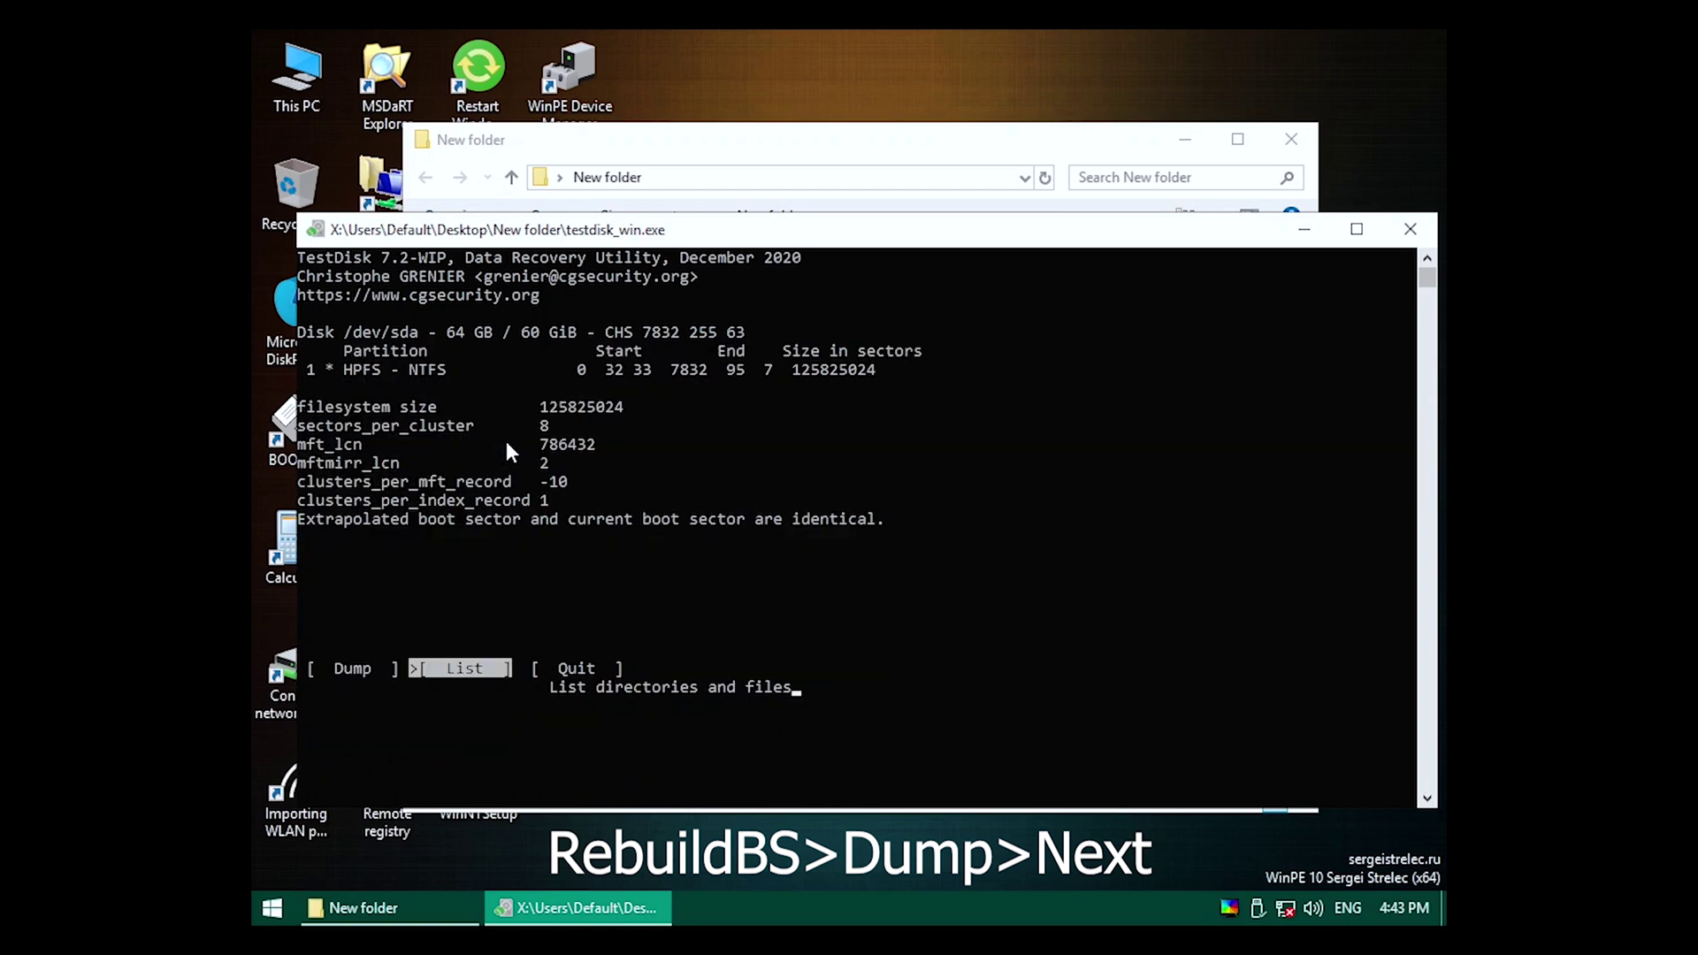
{"action": "key", "text": "Right"}
Write fresh MBR code to the disk and close TestDisk.
{"action": "key", "text": "Return"}
{"action": "key", "text": "Right"}
{"action": "key", "text": "Right"}
{"action": "key", "text": "Left"}
{"action": "key", "text": "Left"}
{"action": "key", "text": "Return"}
{"action": "key", "text": "Right"}
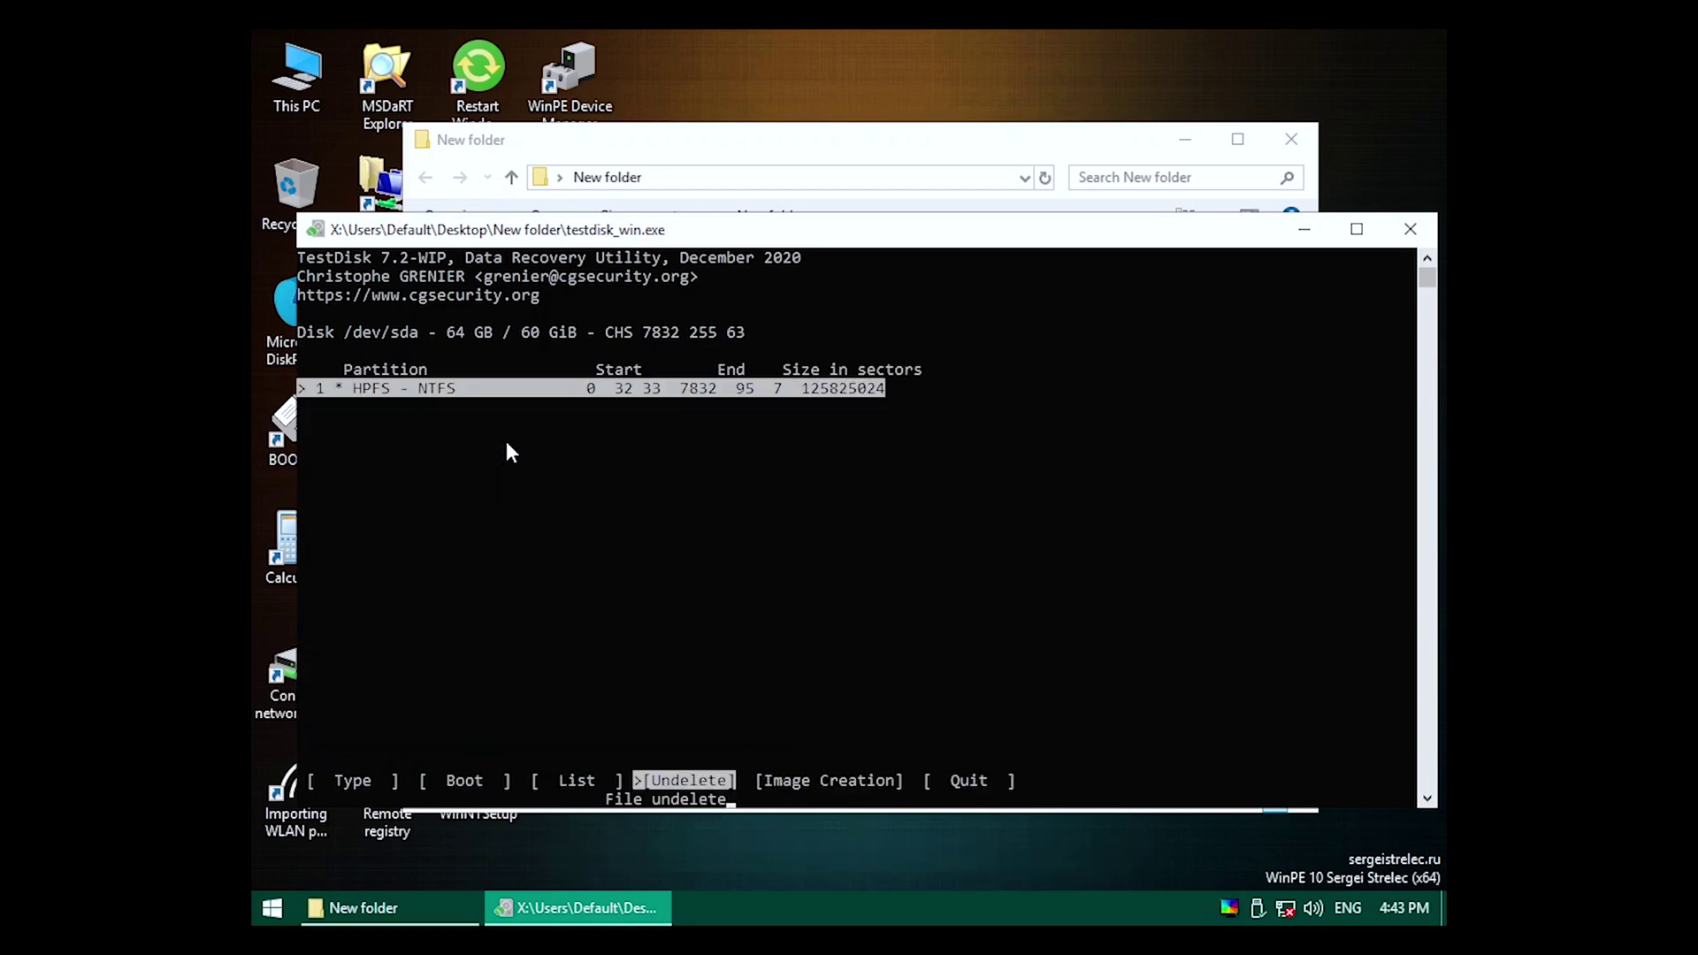
{"action": "key", "text": "Right"}
{"action": "key", "text": "Right"}
{"action": "key", "text": "Right"}
{"action": "key", "text": "Return"}
{"action": "key", "text": "Down"}
{"action": "key", "text": "Down"}
{"action": "key", "text": "Down"}
{"action": "key", "text": "Return"}
{"action": "key", "text": "y"}
{"action": "key", "text": "Return"}
{"action": "left_click", "coordinate": [1410, 229]}
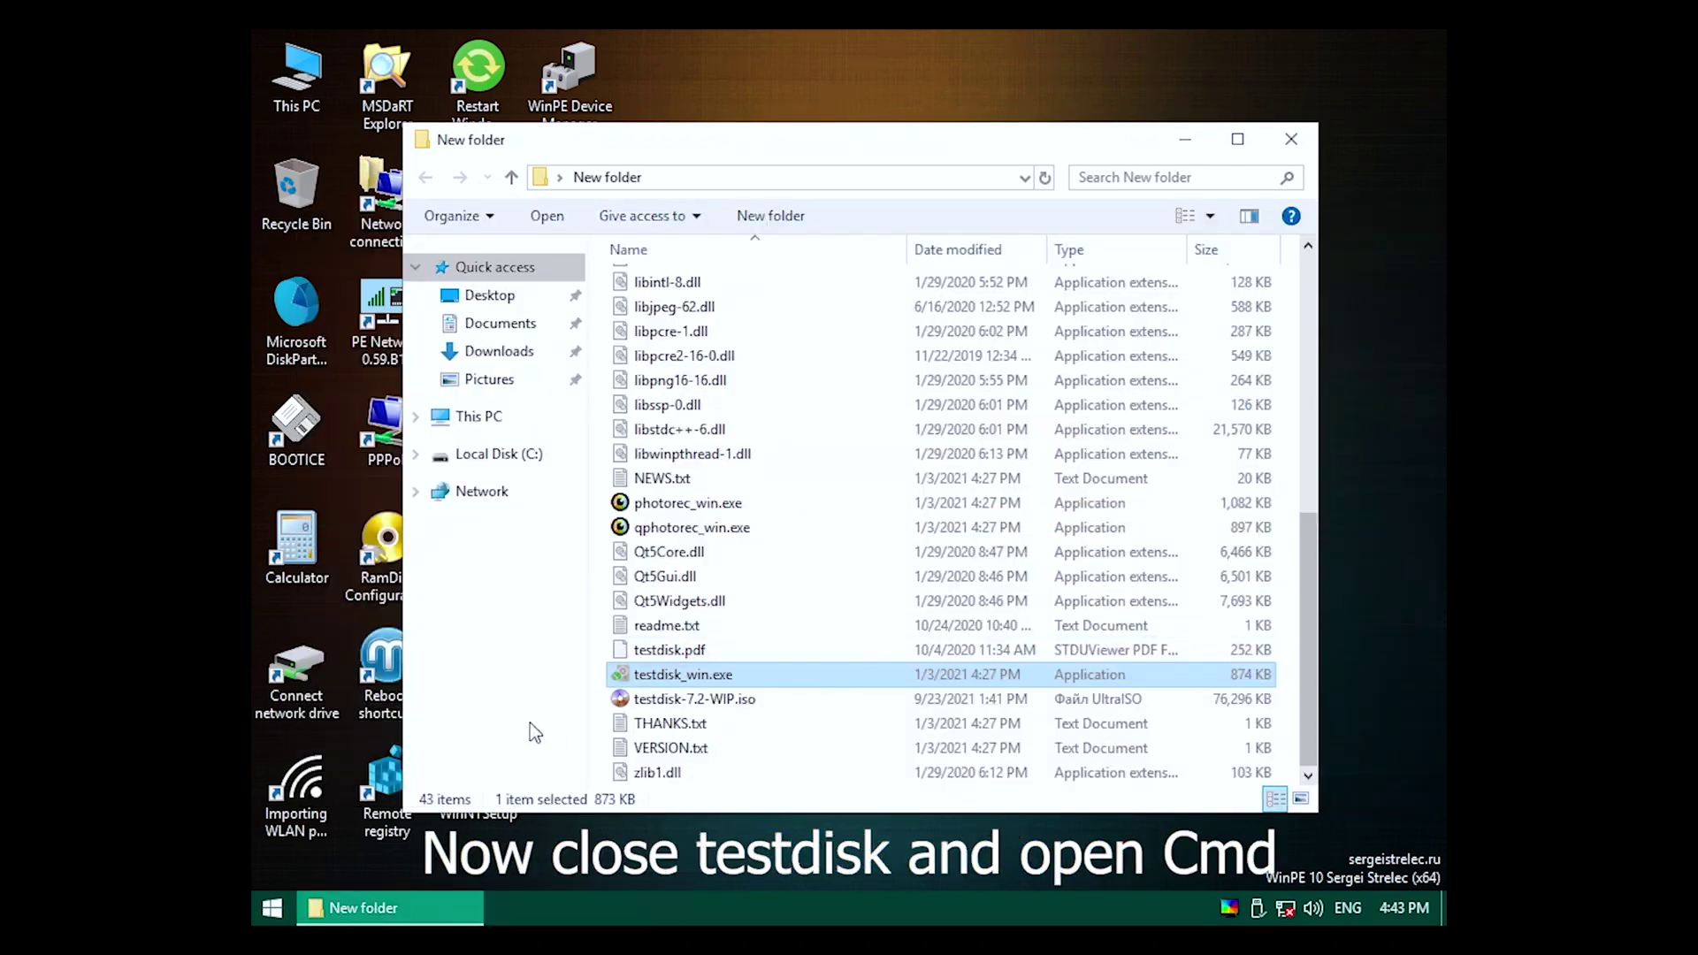
In an admin Command Prompt, run bootrec /rebuildbcd and add C:\Windows to the boot list.
{"action": "left_click", "coordinate": [1291, 139]}
{"action": "key", "text": "super"}
{"action": "left_click", "coordinate": [383, 726]}
{"action": "type", "text": "bootrec/"}
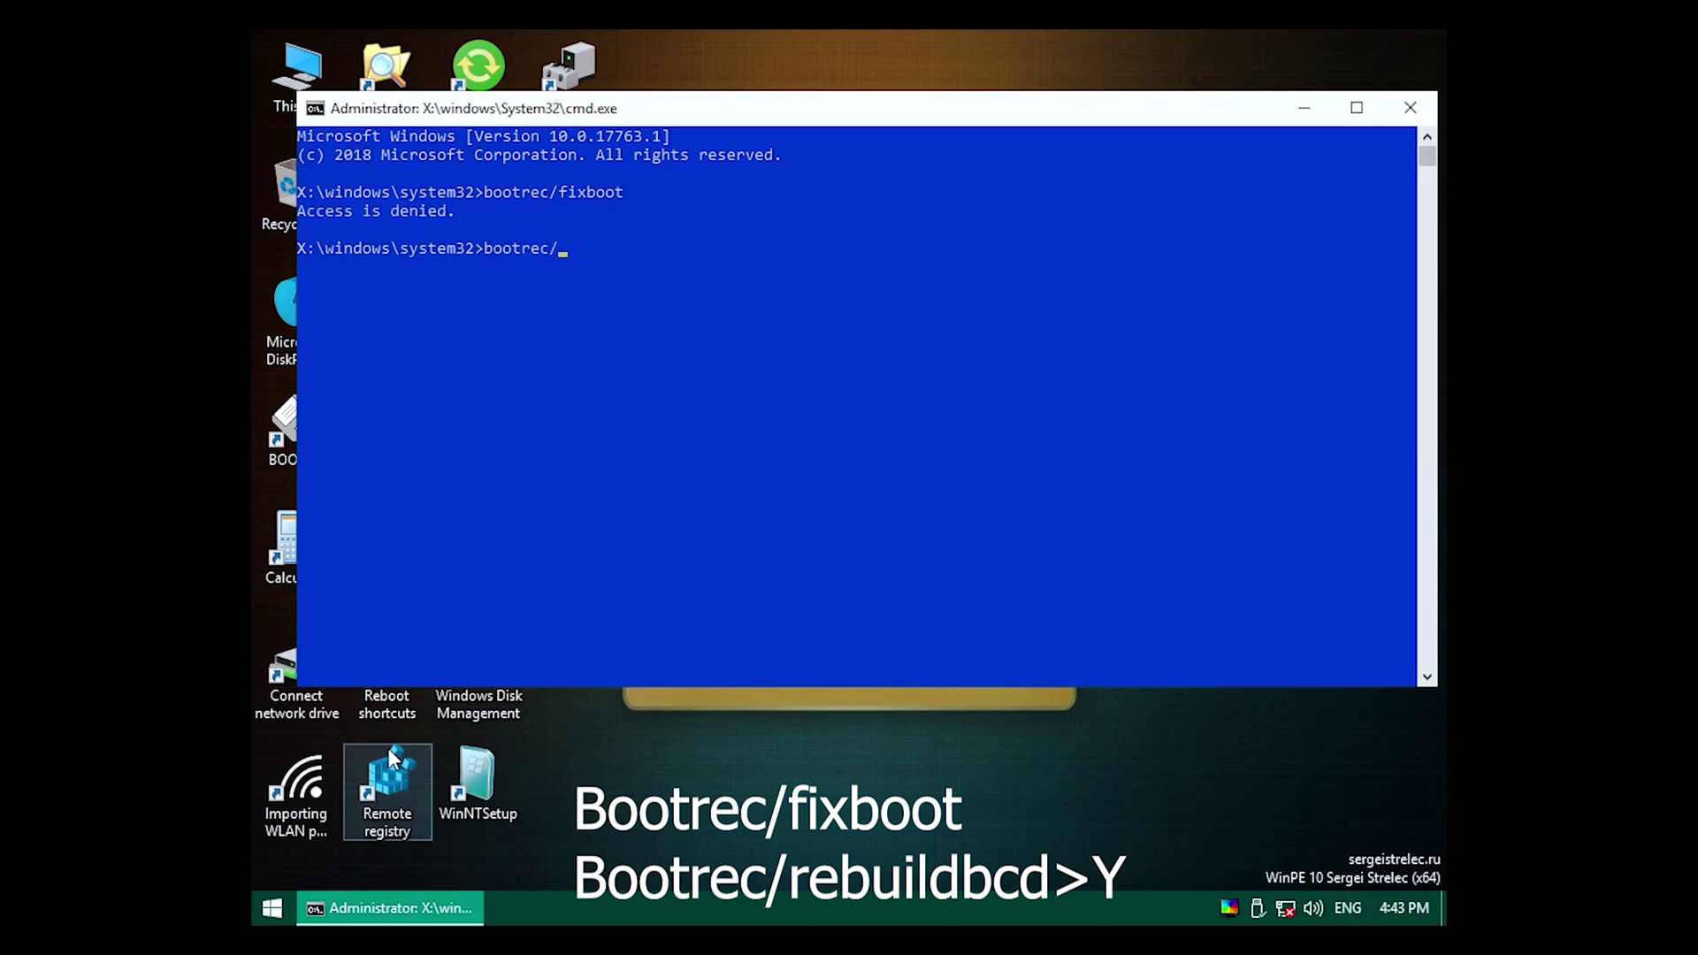
{"action": "type", "text": "cd"}
{"action": "key", "text": "Return"}
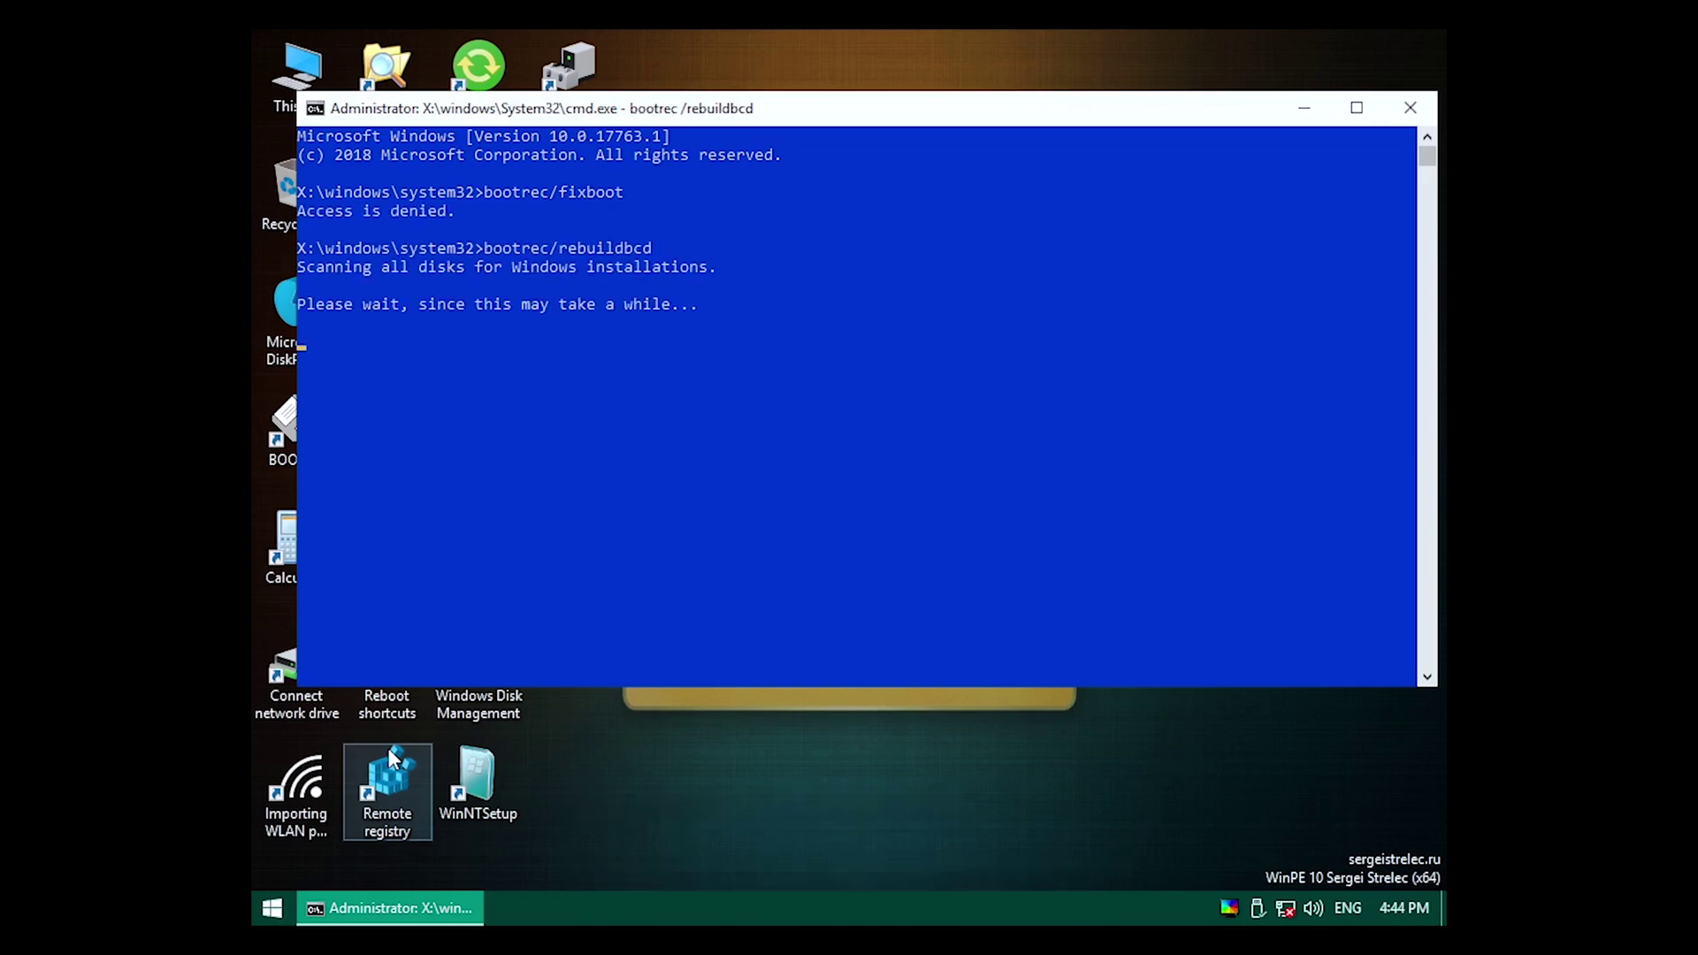
{"action": "type", "text": "Y"}
{"action": "key", "text": "Return"}
Run bootrec /fixmbr, launch regedit and select HKEY_LOCAL_MACHINE.
{"action": "type", "text": "bootrec/fixmb"}
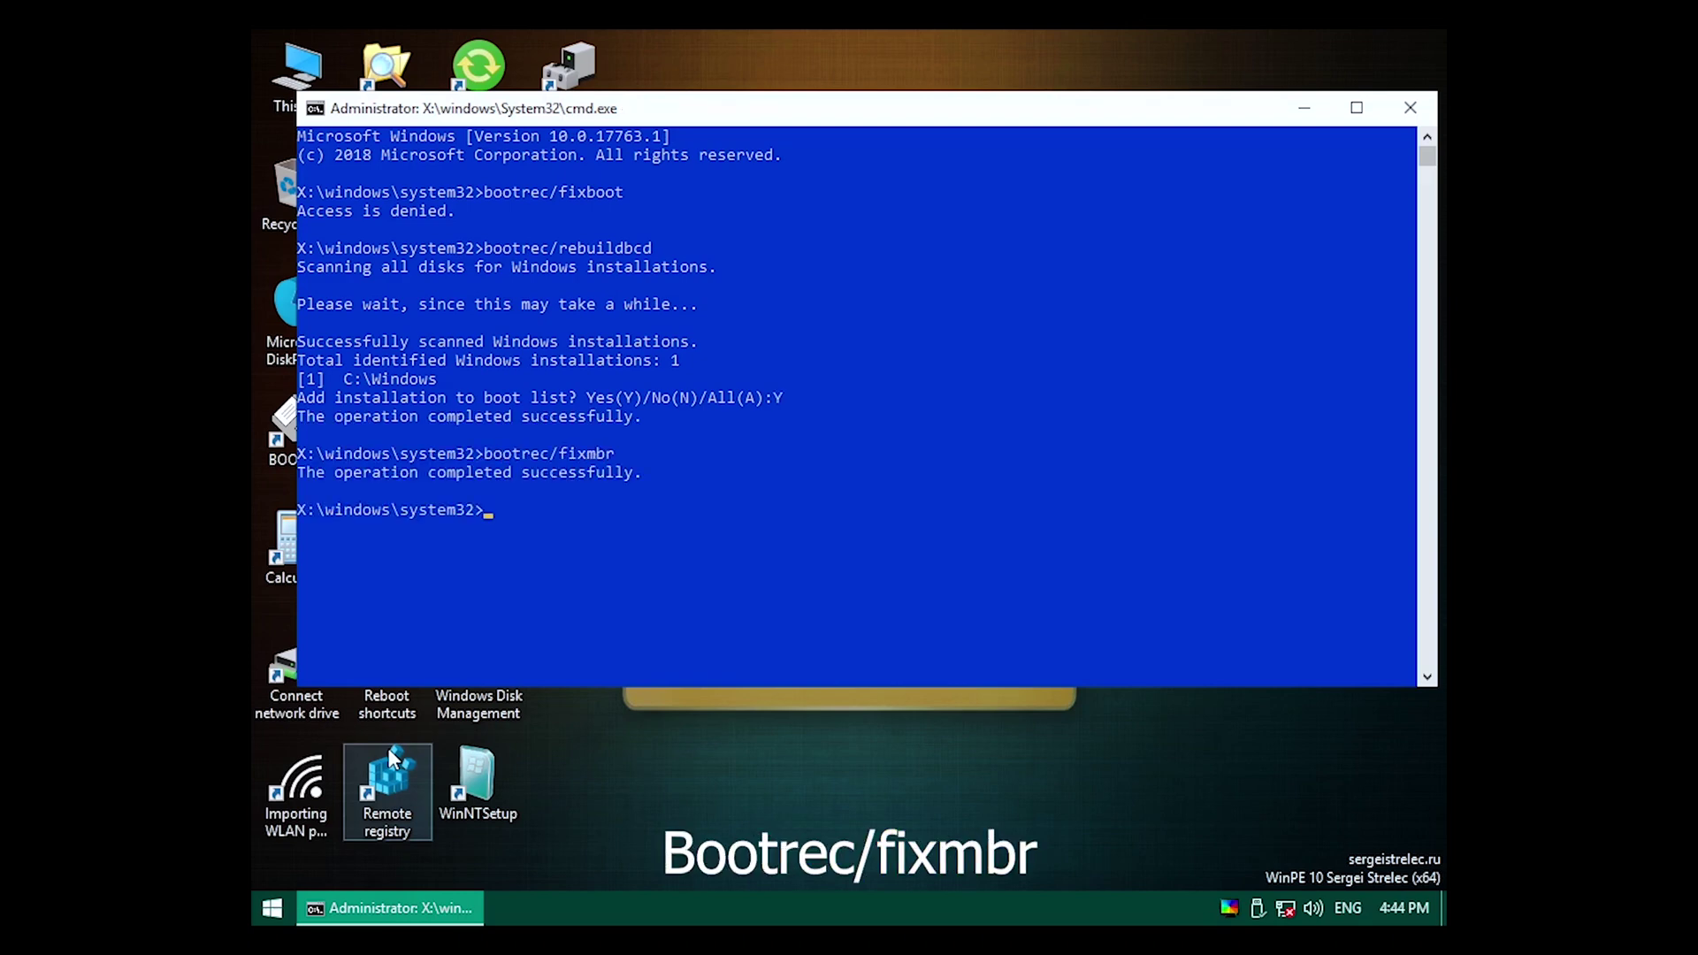
{"action": "type", "text": "regedit"}
{"action": "key", "text": "Return"}
{"action": "left_click", "coordinate": [386, 251]}
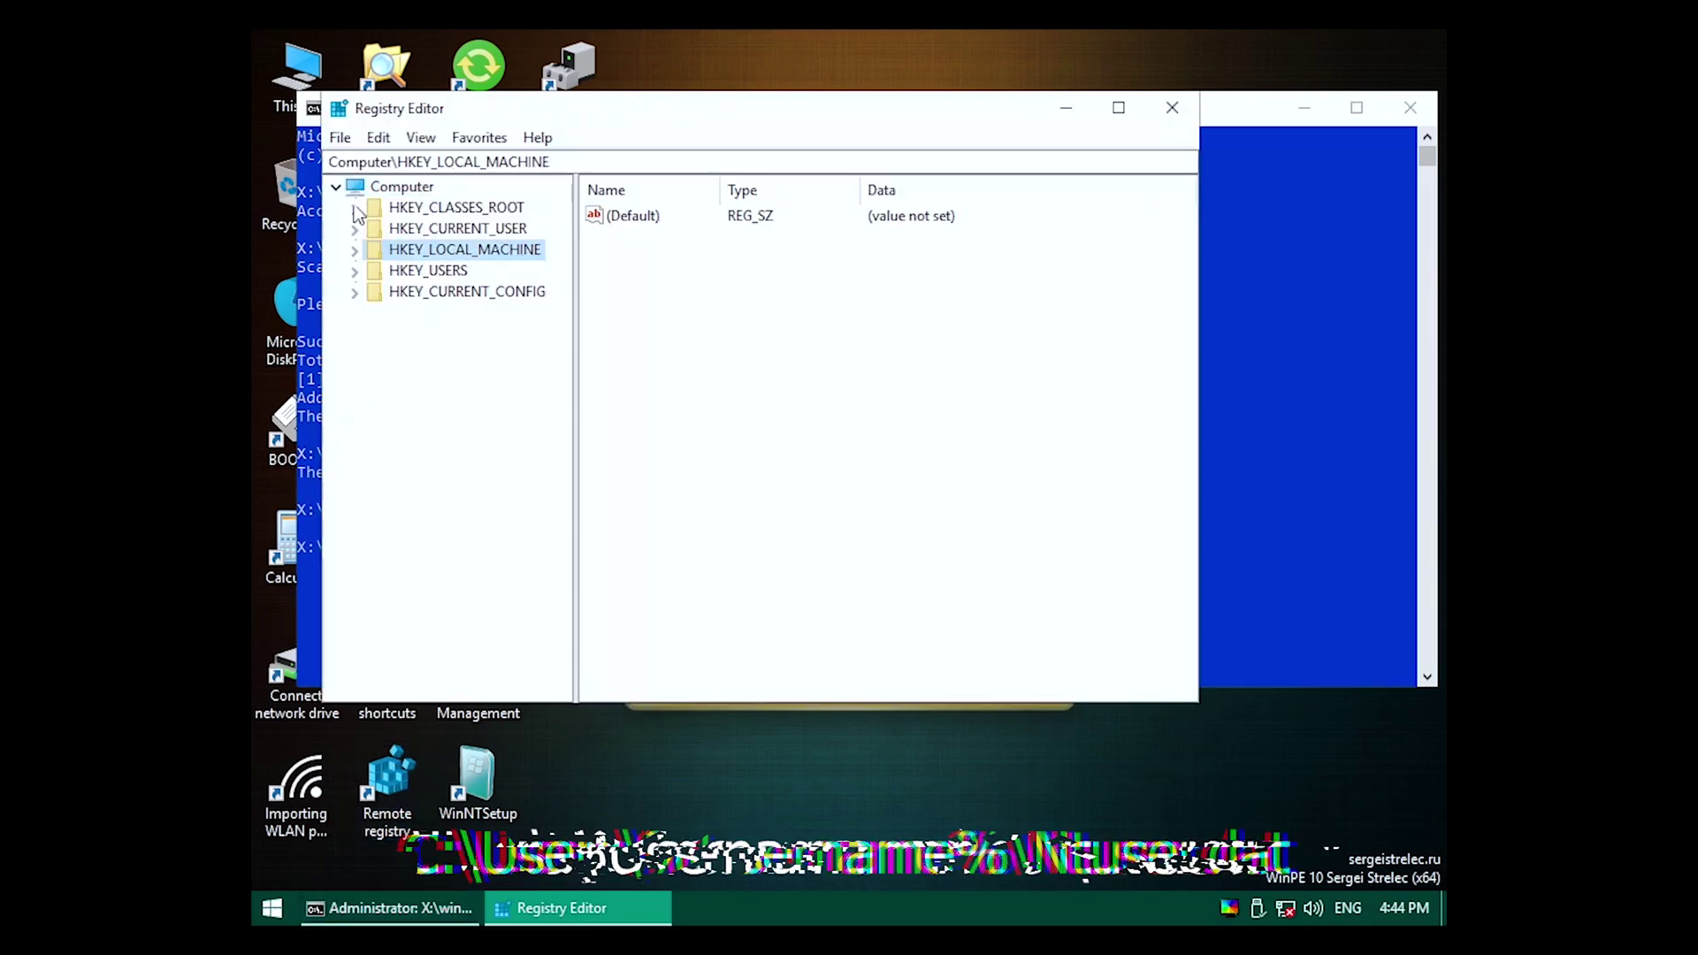
Load the user profile's C:\Users NTUSER.DAT as a hive named 'test' under HKEY_LOCAL_MACHINE.
{"action": "left_click", "coordinate": [339, 137]}
{"action": "left_click", "coordinate": [380, 222]}
{"action": "double_click", "coordinate": [624, 334]}
{"action": "double_click", "coordinate": [647, 534]}
{"action": "double_click", "coordinate": [638, 391]}
{"action": "scroll", "coordinate": [635, 530], "scroll_direction": "down", "scroll_amount": 5}
{"action": "double_click", "coordinate": [619, 434]}
{"action": "type", "text": "test"}
{"action": "key", "text": "Return"}
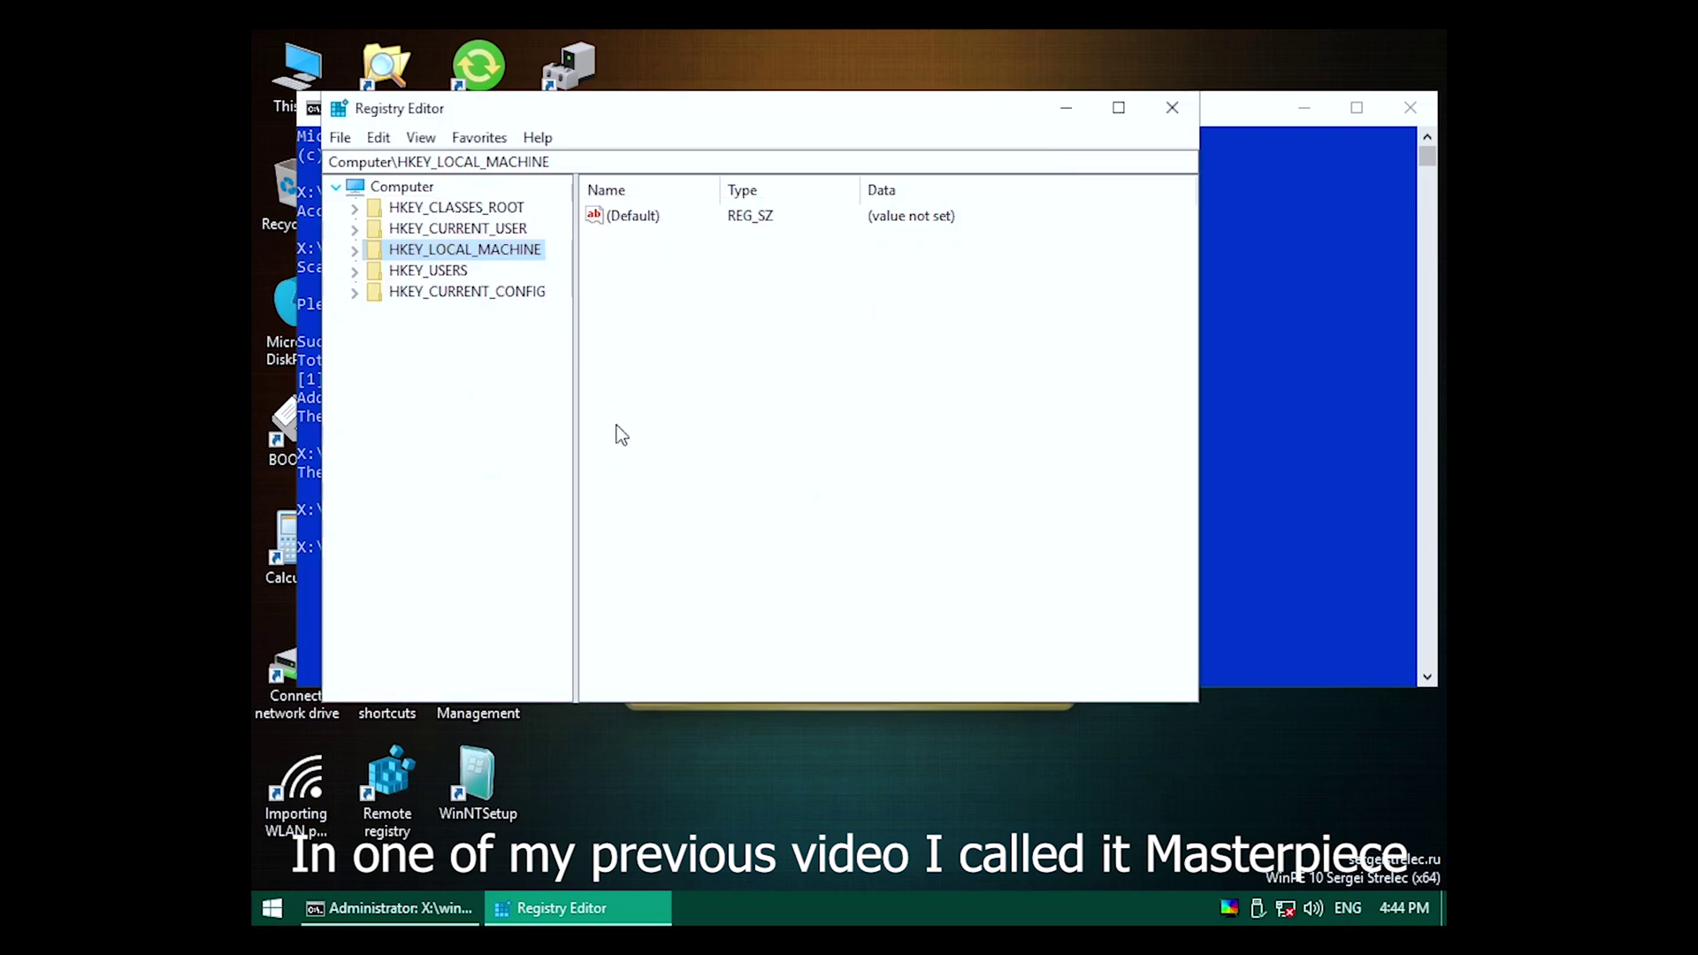
Try setting Colors\Background to 0 0 0 and deleting Desktop values, both rejected with errors.
{"action": "left_click", "coordinate": [355, 251]}
{"action": "left_click", "coordinate": [374, 398]}
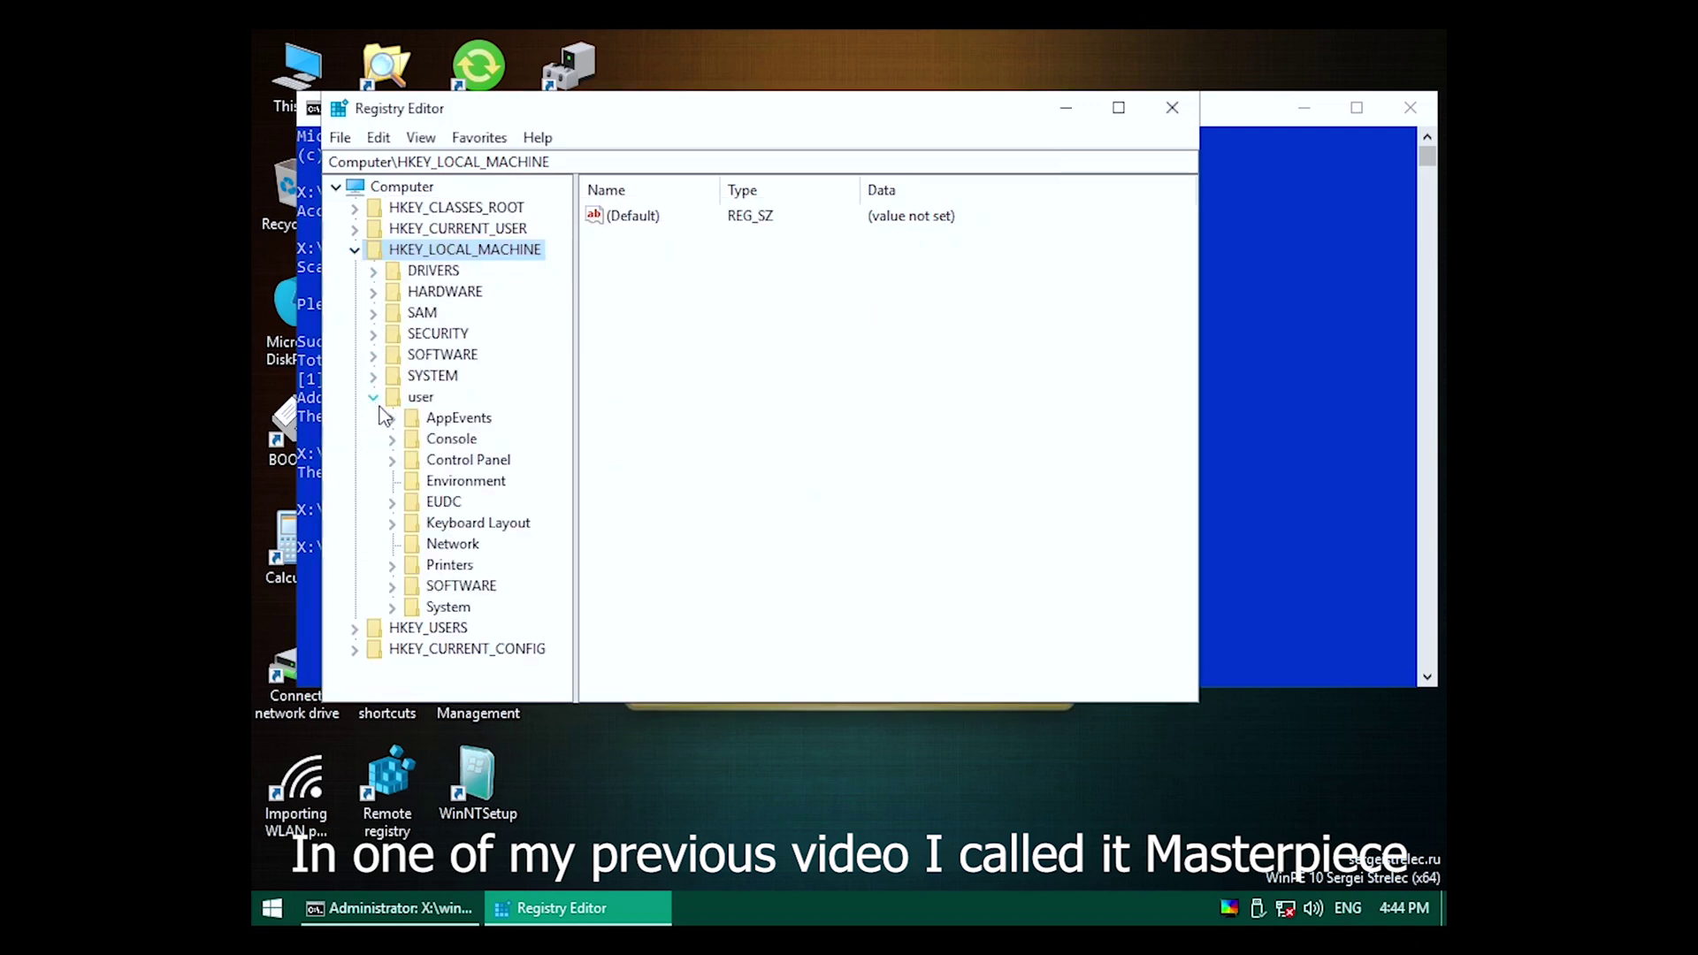
{"action": "left_click", "coordinate": [393, 462]}
{"action": "left_click", "coordinate": [464, 459]}
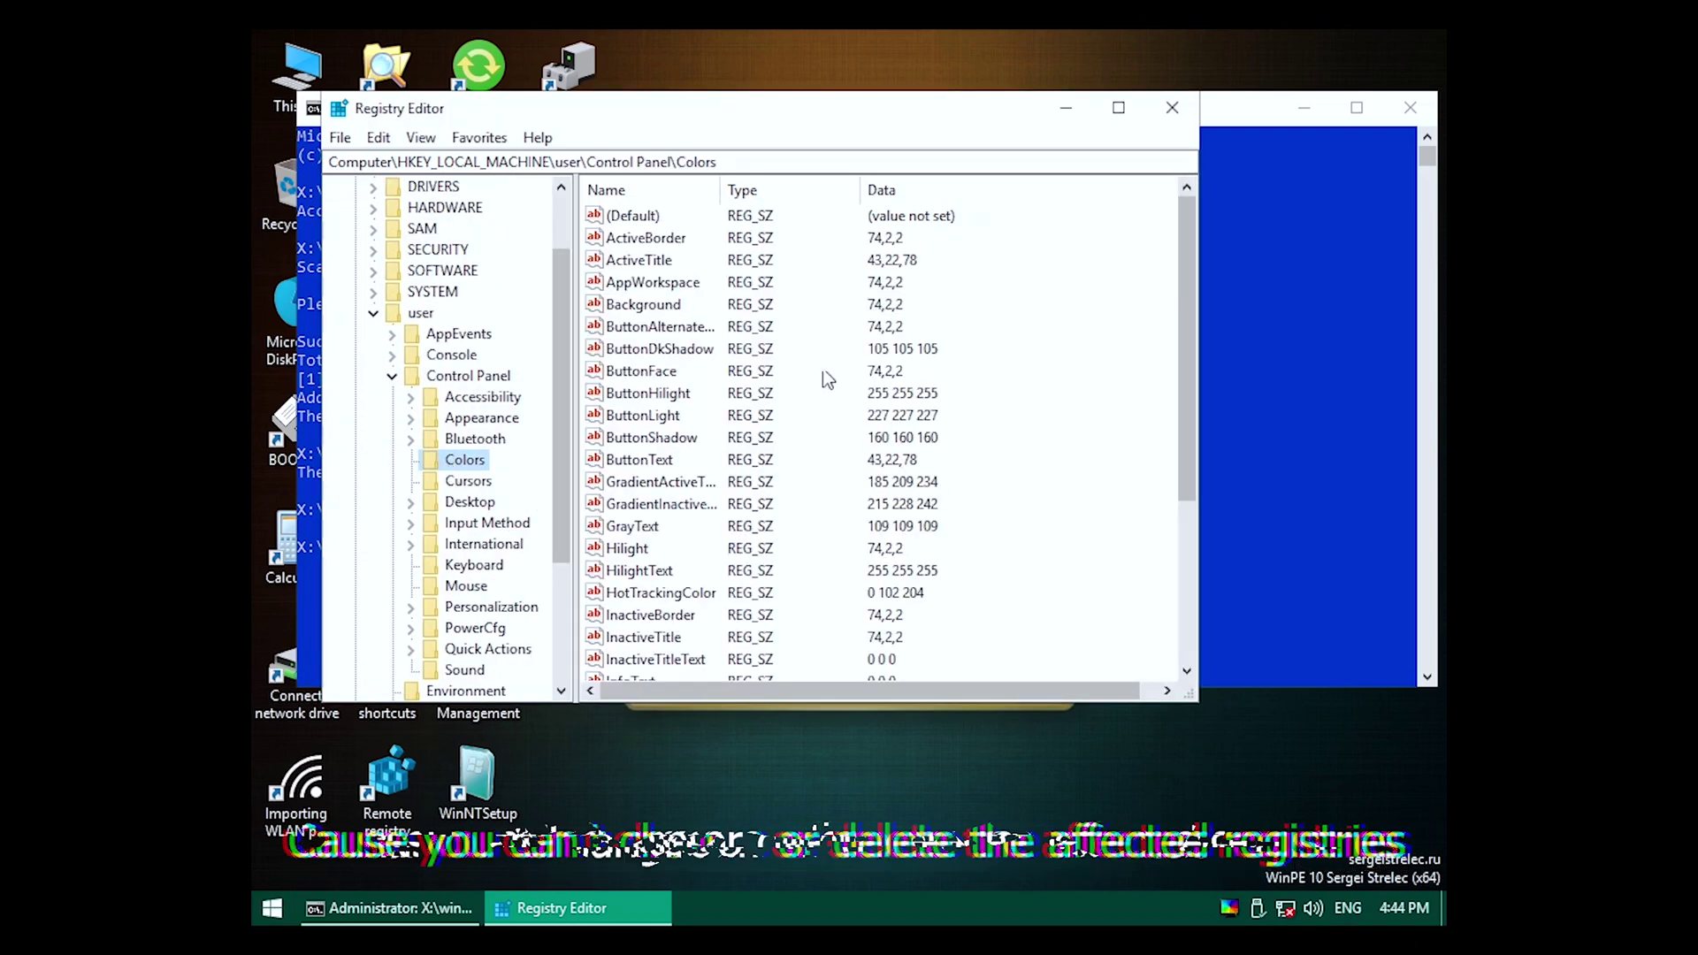
{"action": "double_click", "coordinate": [659, 309]}
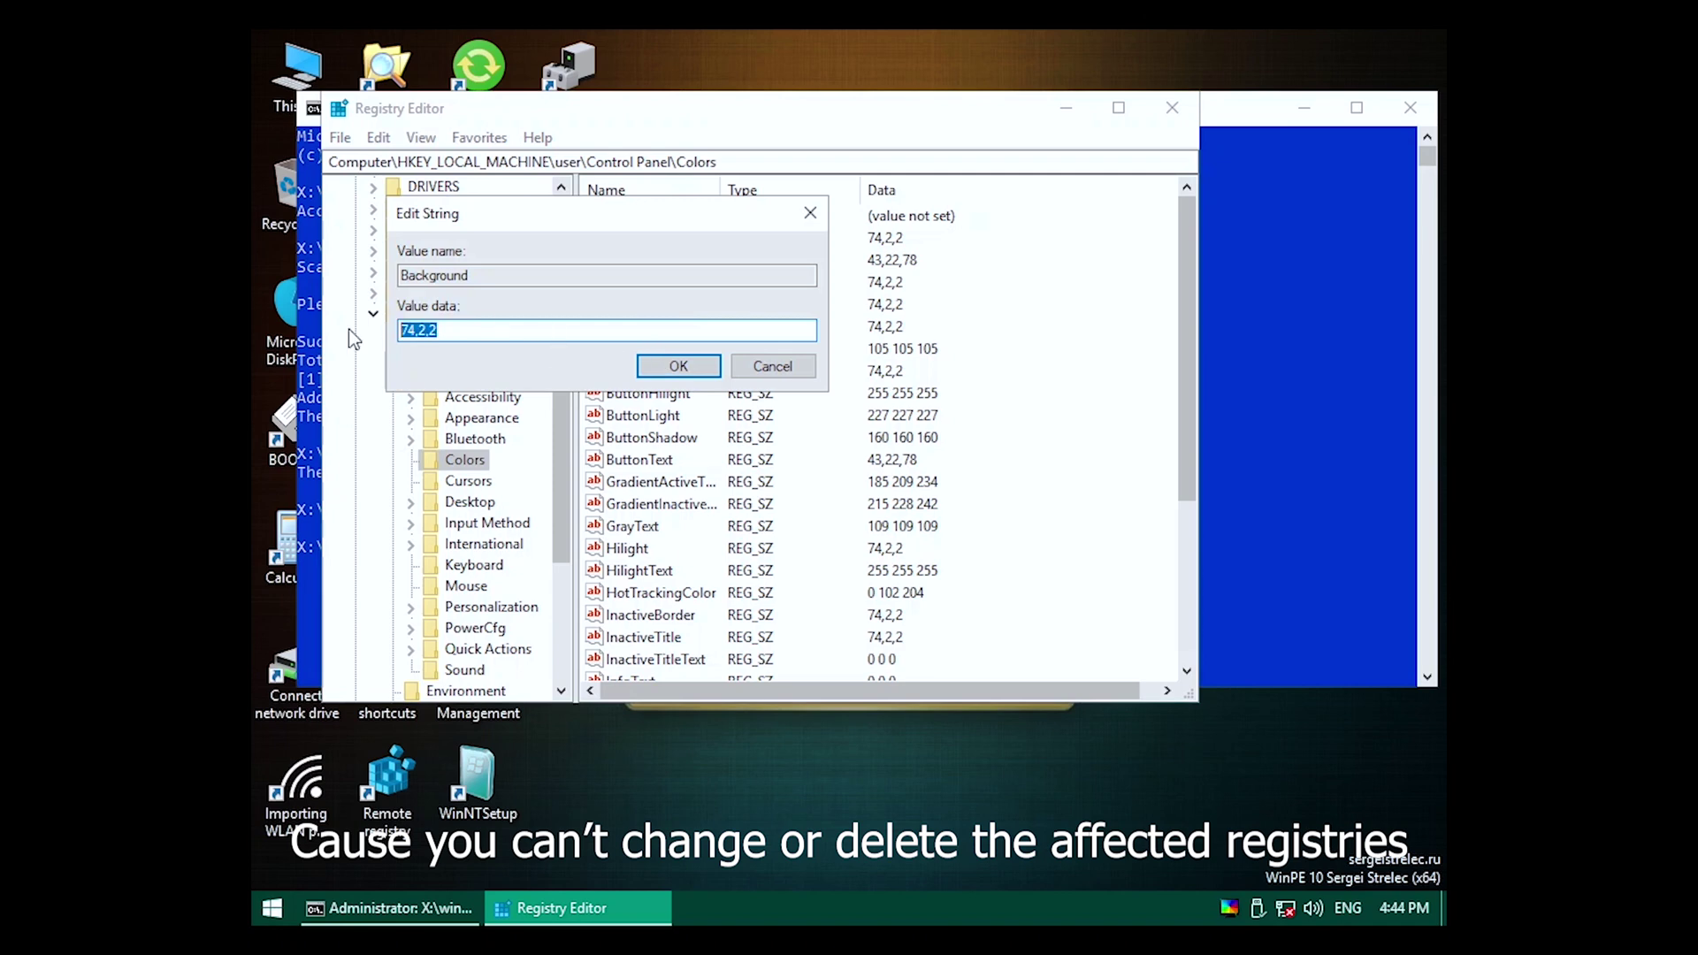
{"action": "key", "text": "Return"}
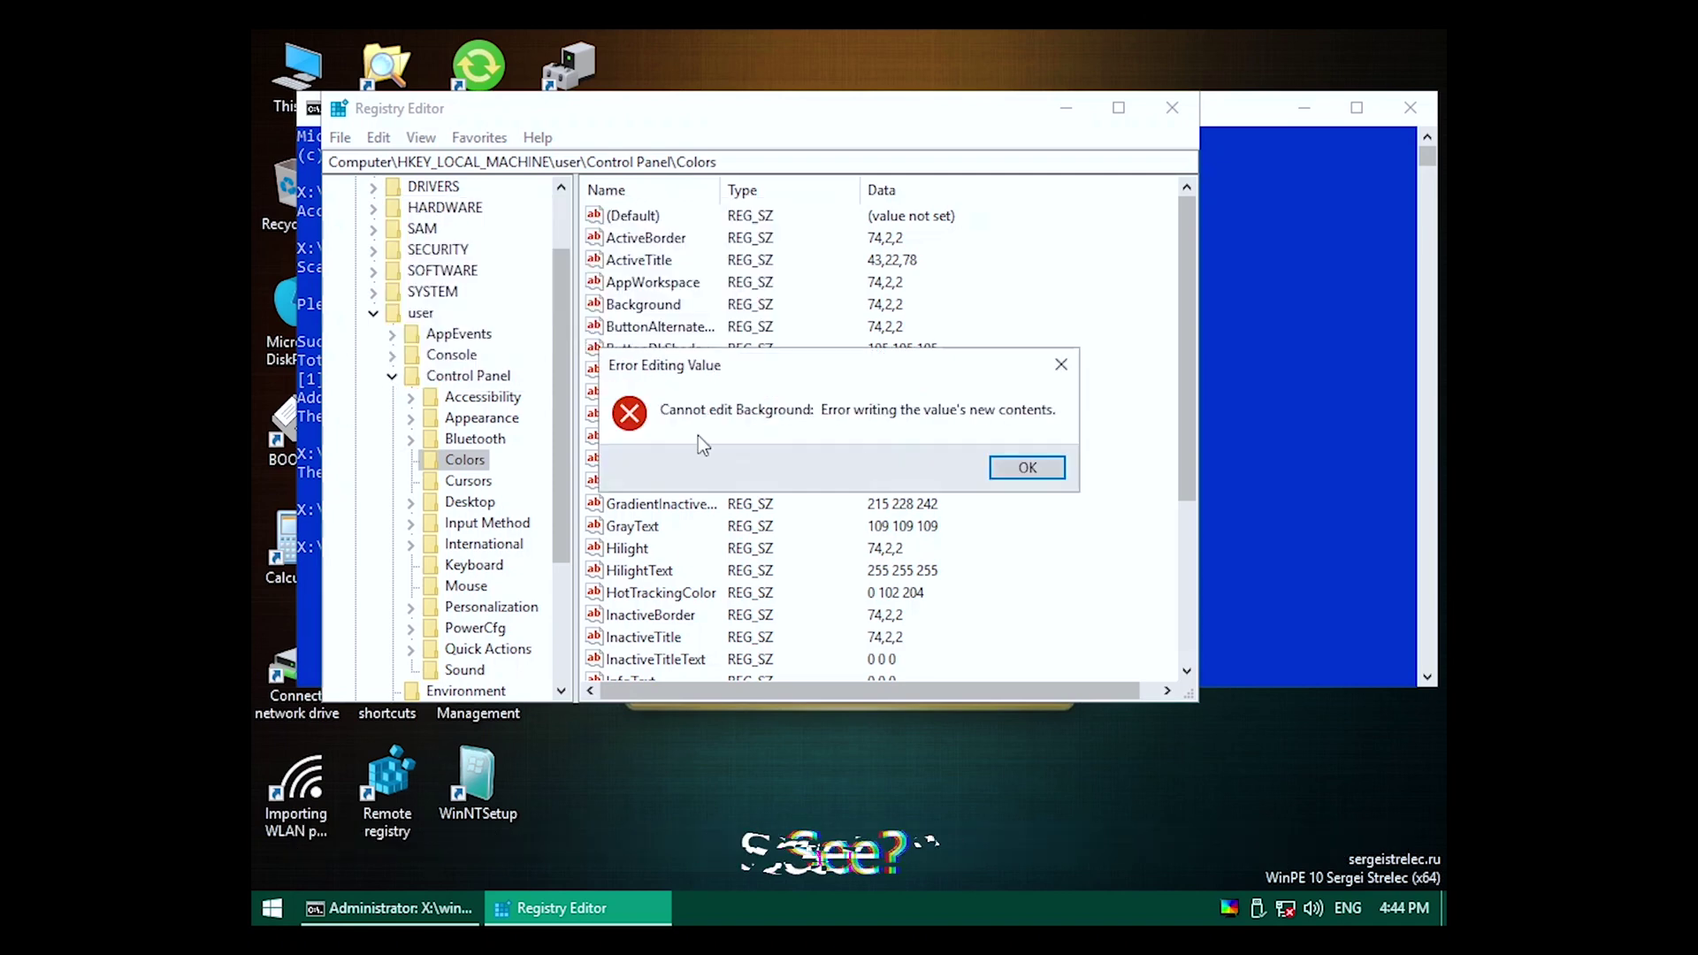
{"action": "left_click", "coordinate": [1014, 463]}
{"action": "left_click", "coordinate": [470, 502]}
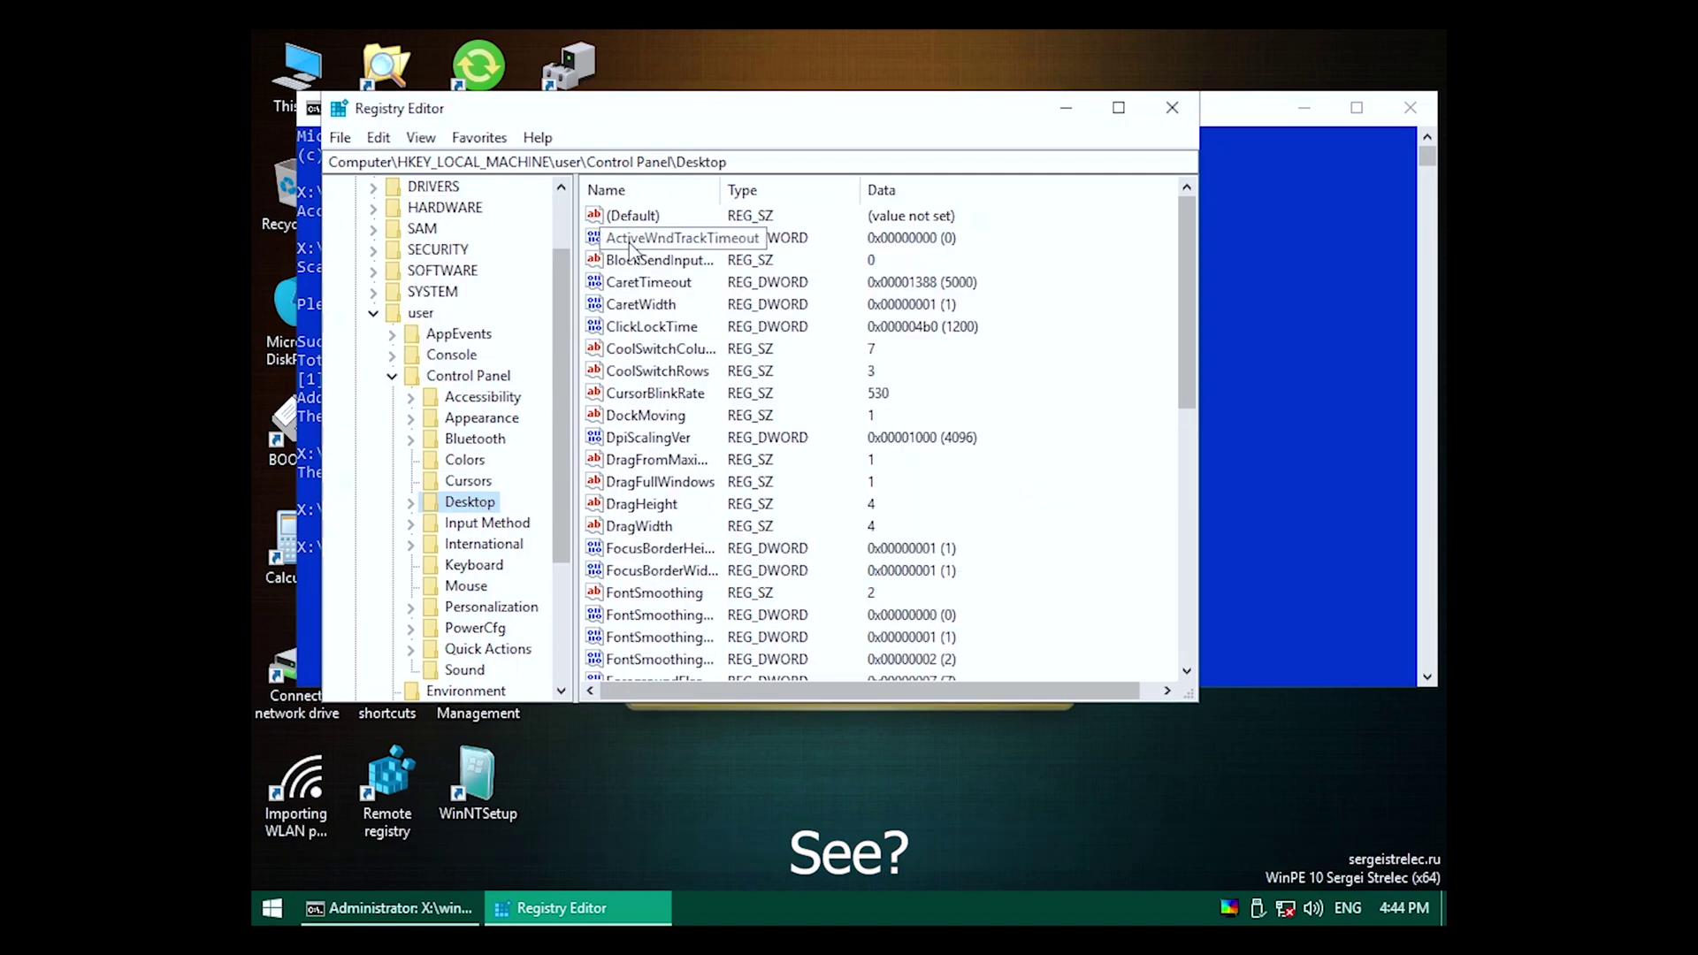
{"action": "key", "text": "Delete"}
{"action": "key", "text": "Return"}
{"action": "left_click", "coordinate": [960, 468]}
Start changing the Control Panel key's owner to 'everyone' in its advanced permissions.
{"action": "left_click", "coordinate": [468, 375]}
{"action": "right_click", "coordinate": [473, 376]}
{"action": "left_click", "coordinate": [544, 558]}
{"action": "left_click", "coordinate": [691, 616]}
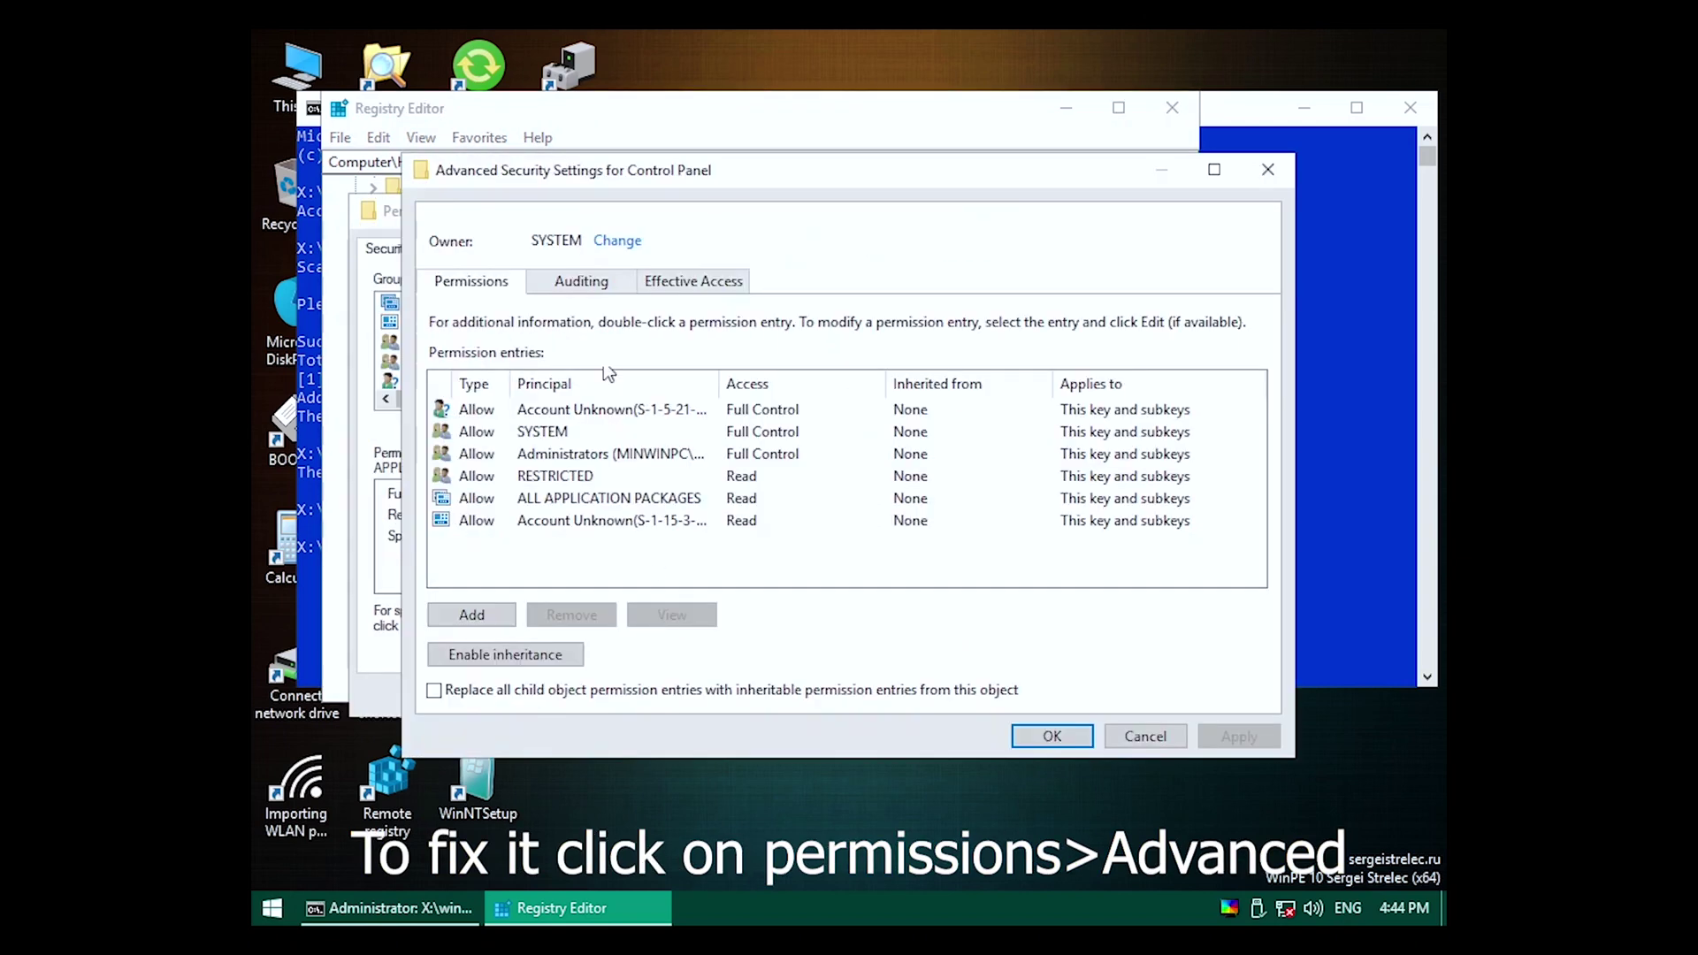
{"action": "left_click", "coordinate": [622, 244]}
{"action": "type", "text": "everyone"}
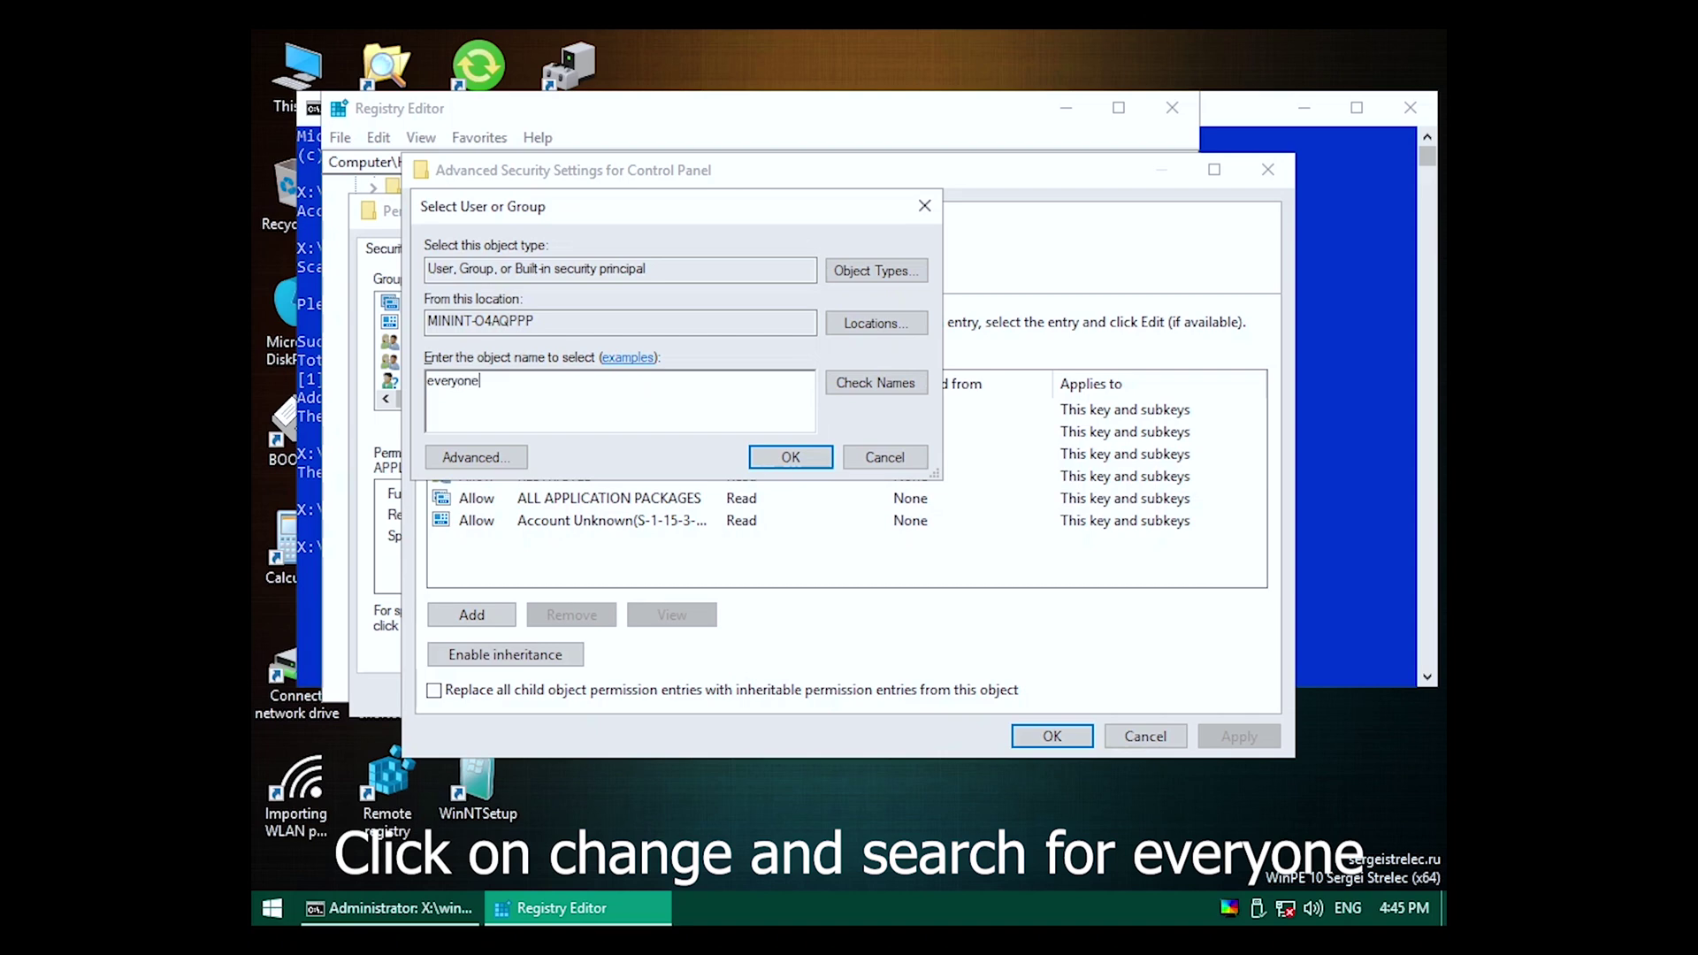
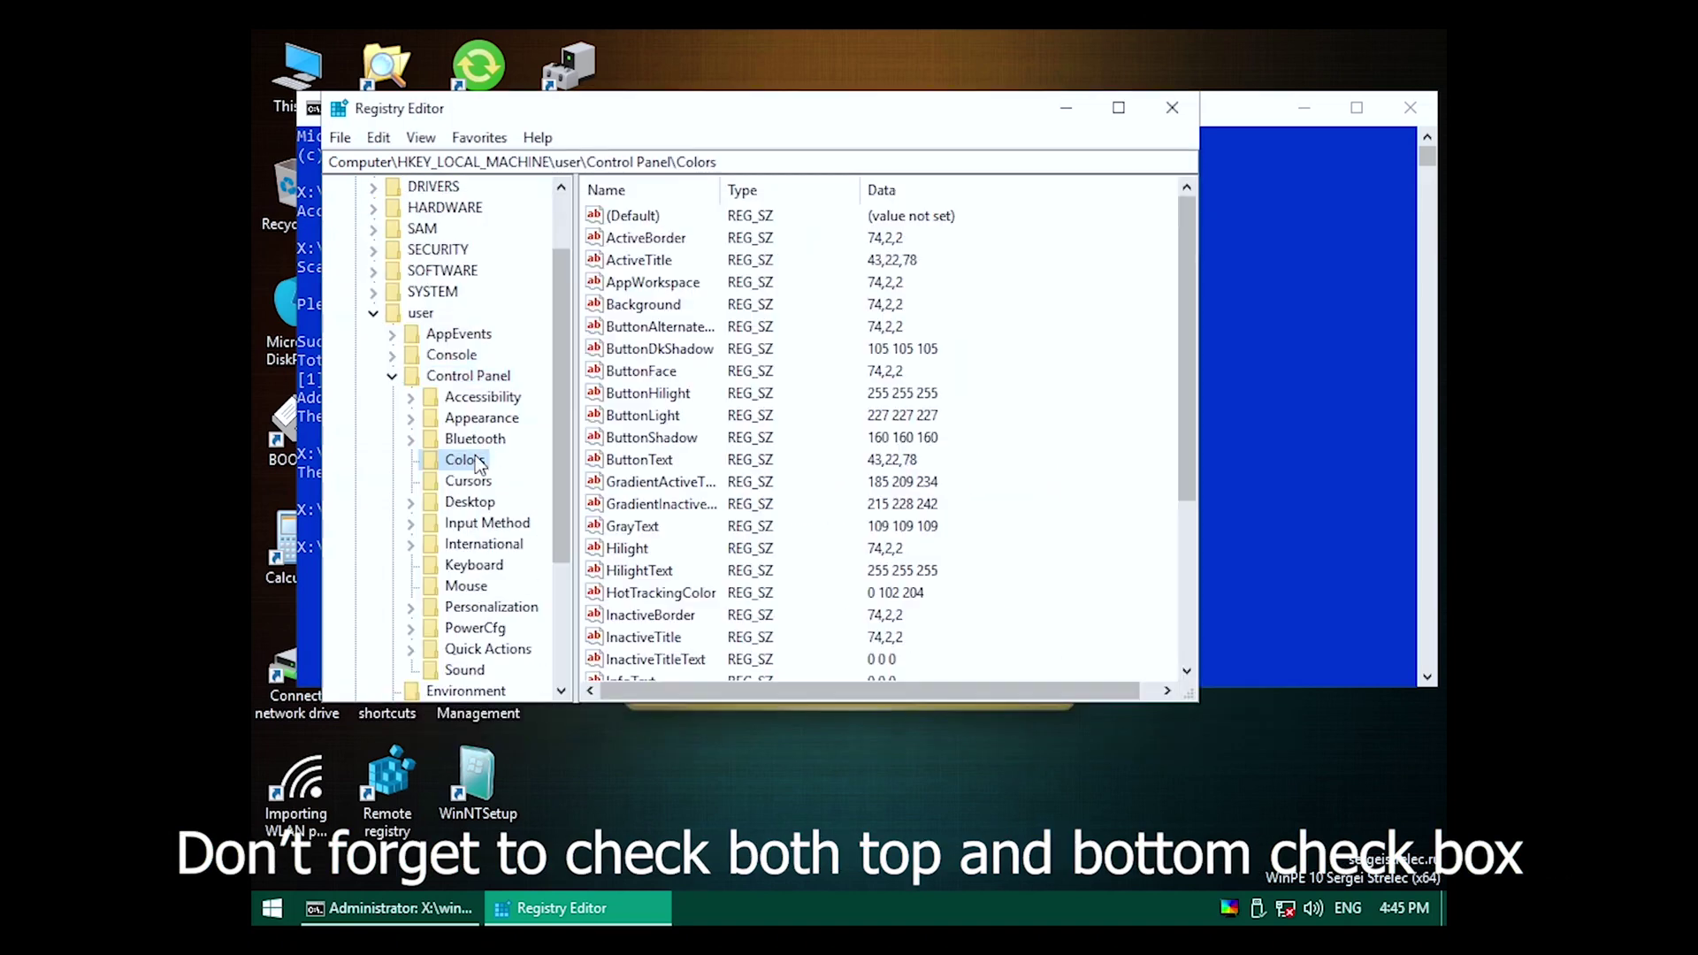
Set the Background and ButtonAlternateFace colours to 0 0 0, then begin editing ButtonText.
{"action": "double_click", "coordinate": [656, 308]}
{"action": "type", "text": "0 0 0"}
{"action": "key", "text": "Return"}
{"action": "left_click", "coordinate": [661, 328]}
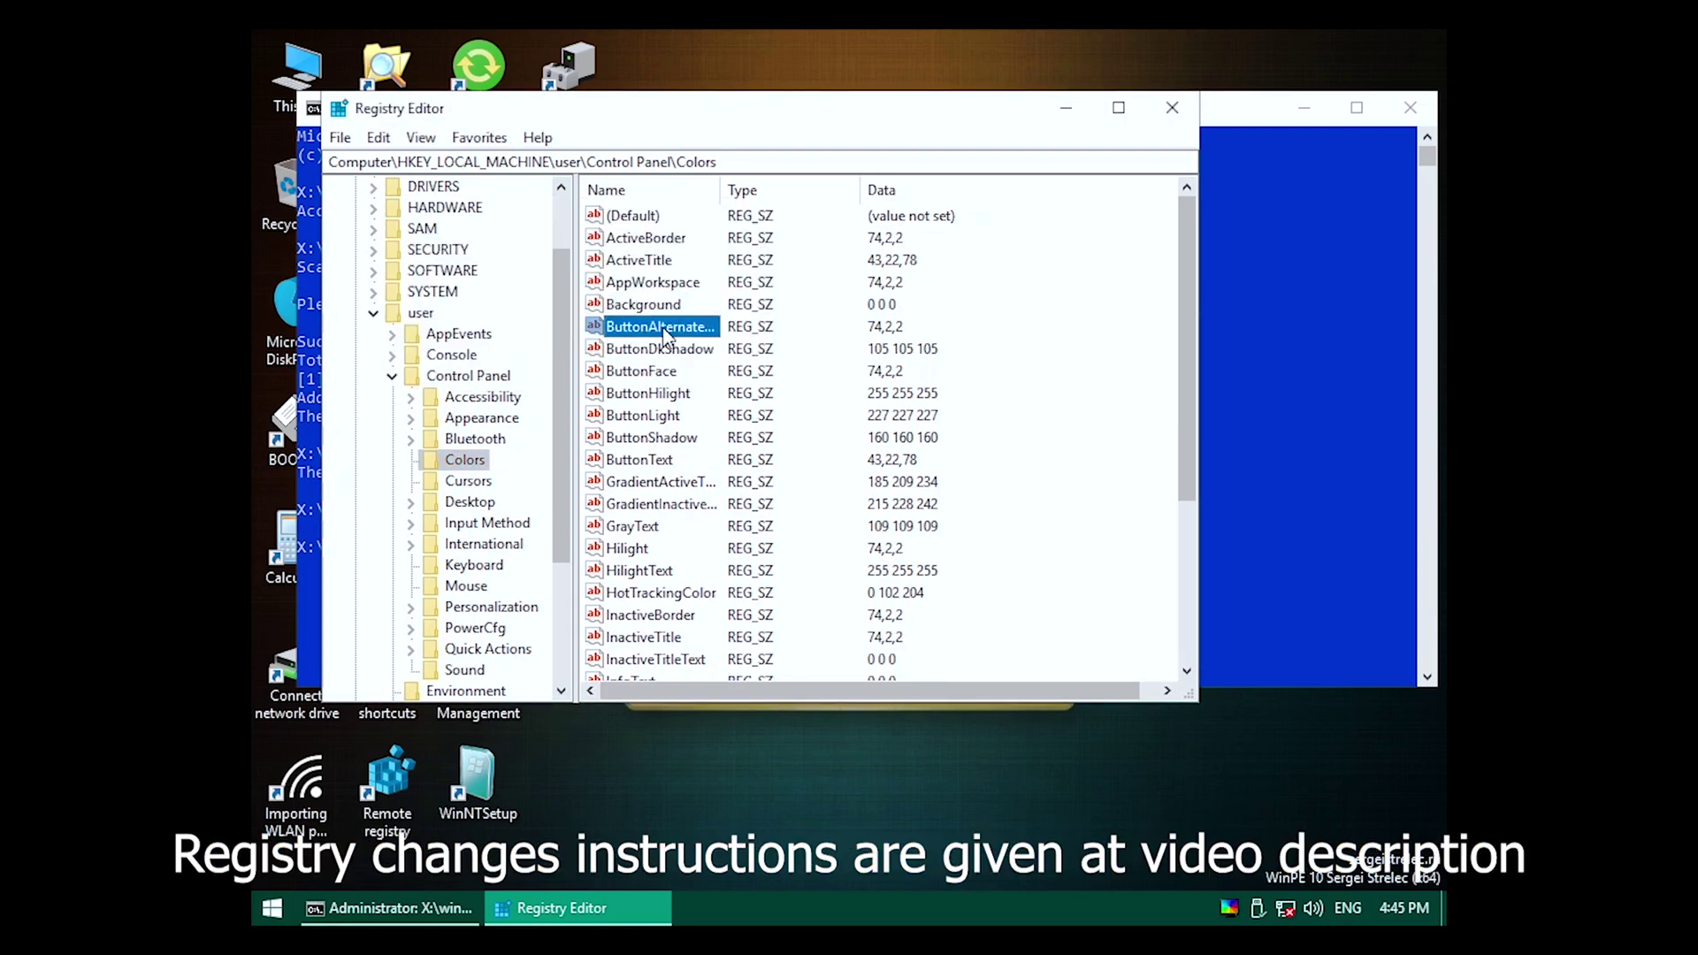
{"action": "double_click", "coordinate": [663, 329]}
{"action": "type", "text": "0 0 0"}
{"action": "left_click", "coordinate": [659, 364]}
{"action": "scroll", "coordinate": [643, 545], "scroll_direction": "down", "scroll_amount": 2}
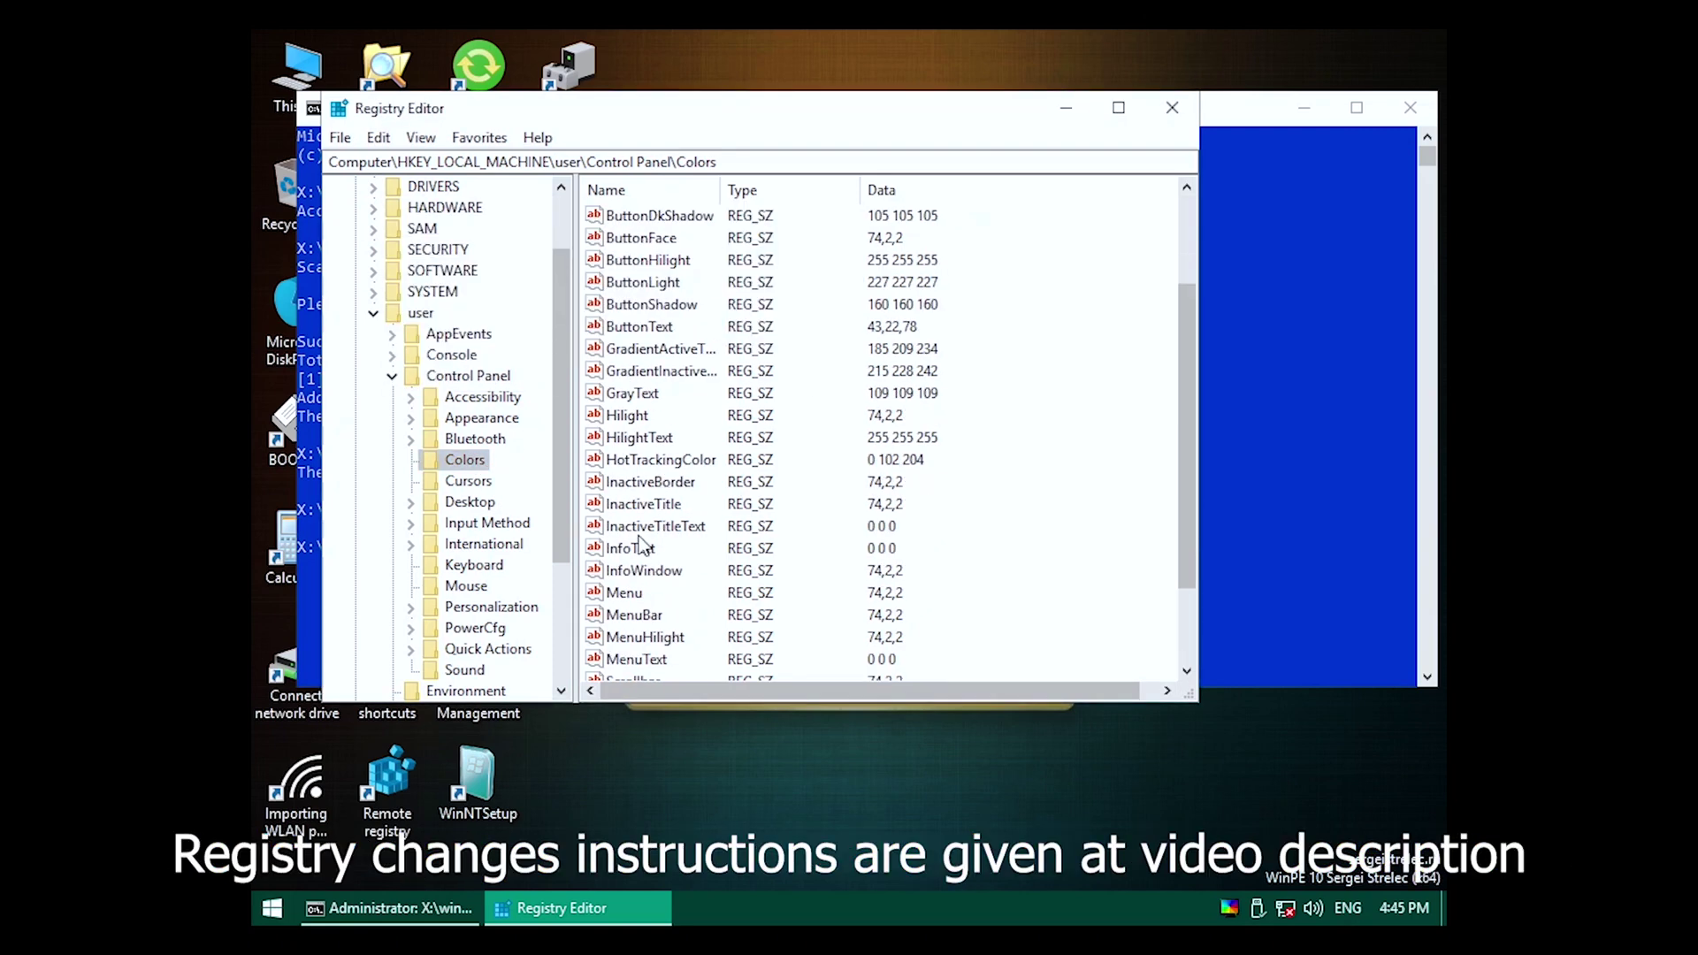
{"action": "double_click", "coordinate": [650, 328]}
Finish making ButtonText black and delete the window-tracking value from the Desktop key.
{"action": "type", "text": "0 0 0"}
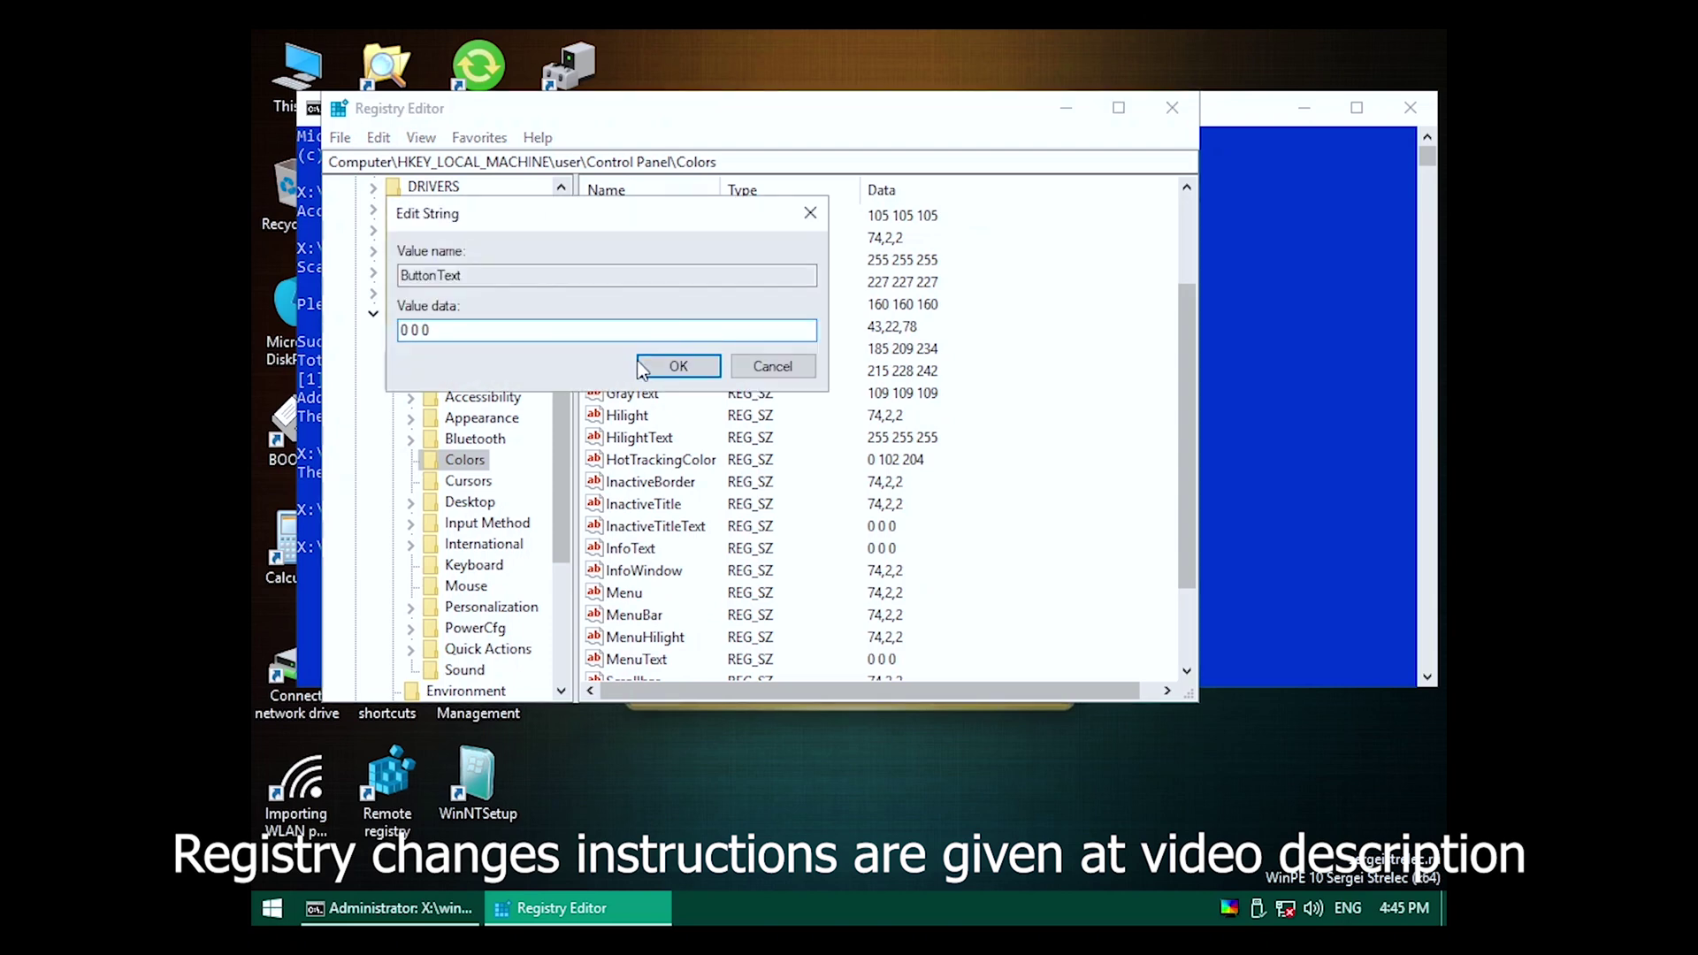
{"action": "left_click", "coordinate": [643, 369]}
{"action": "left_click", "coordinate": [460, 501]}
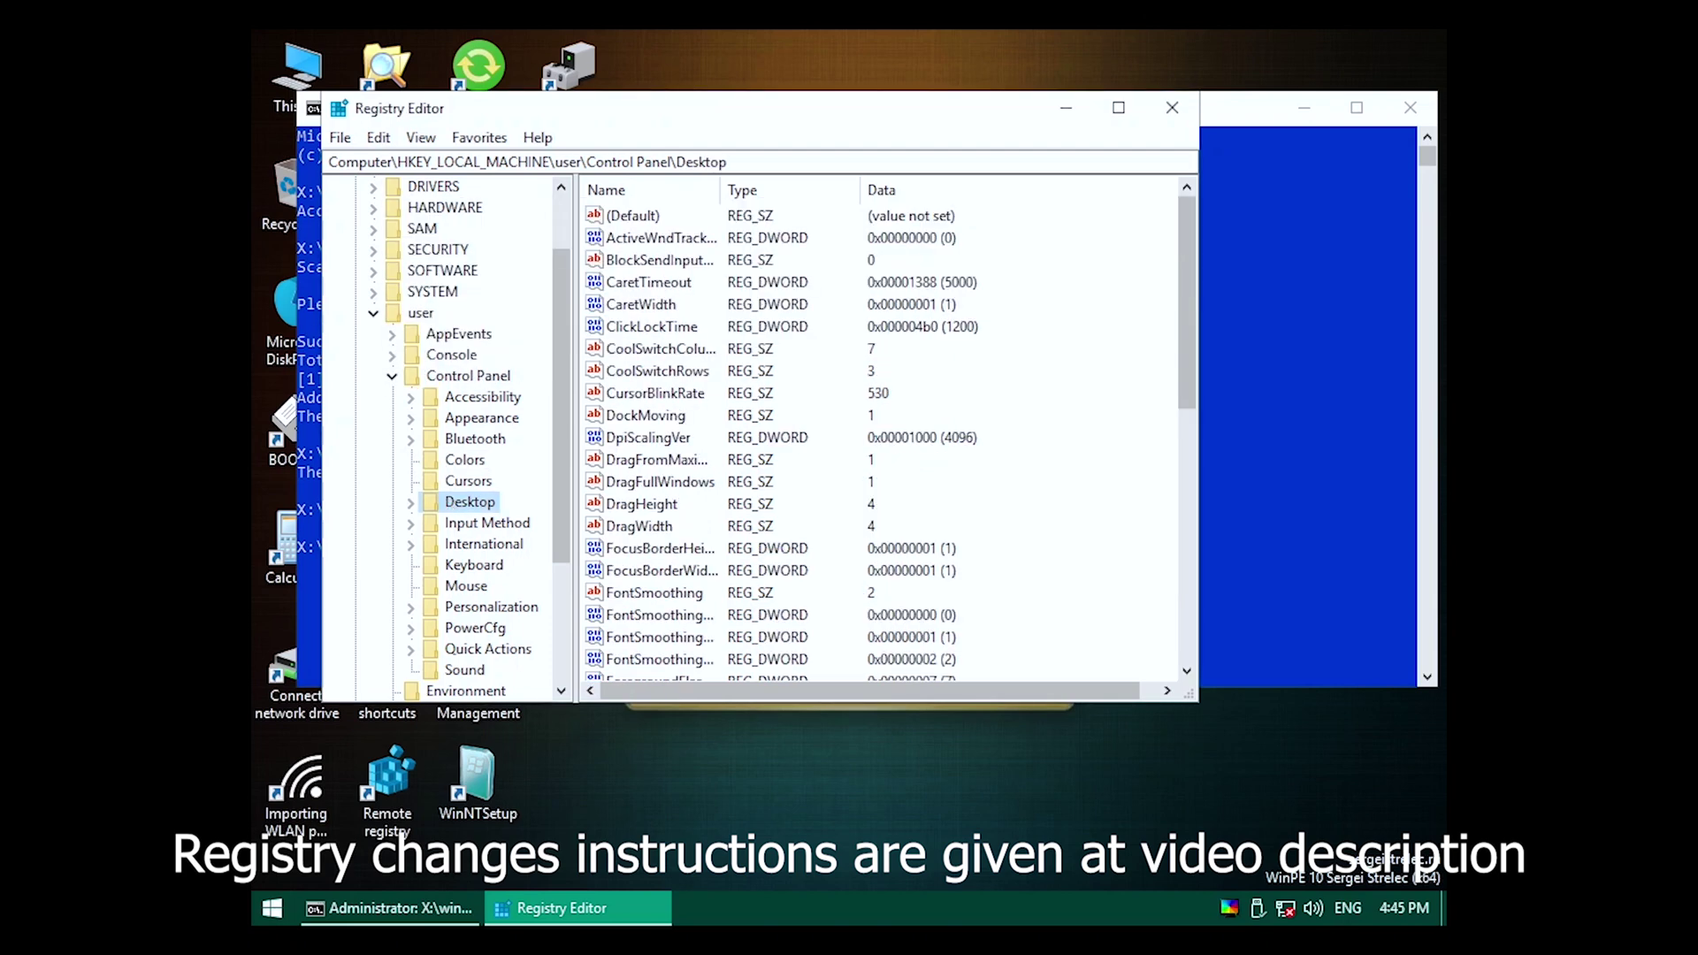
{"action": "key", "text": "Delete"}
{"action": "key", "text": "Return"}
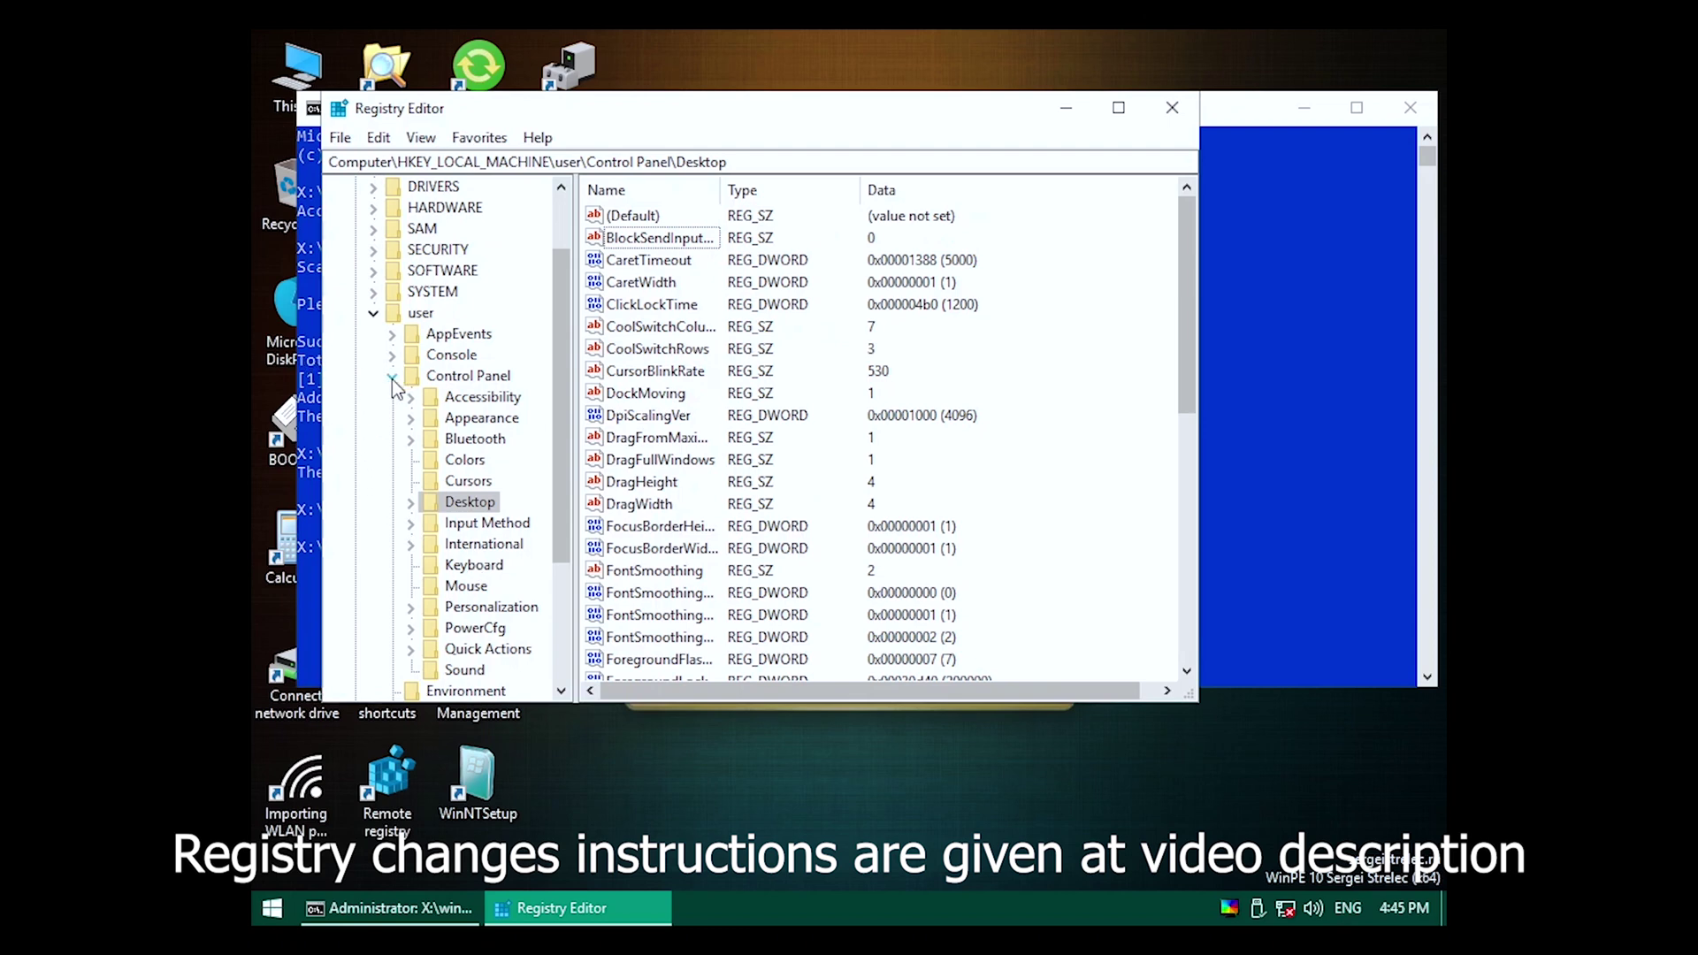
Browse to SOFTWARE\Microsoft\Windows\CurrentVersion\Policies and expand it.
{"action": "left_click", "coordinate": [391, 377]}
{"action": "left_click", "coordinate": [393, 587]}
{"action": "left_click", "coordinate": [416, 524]}
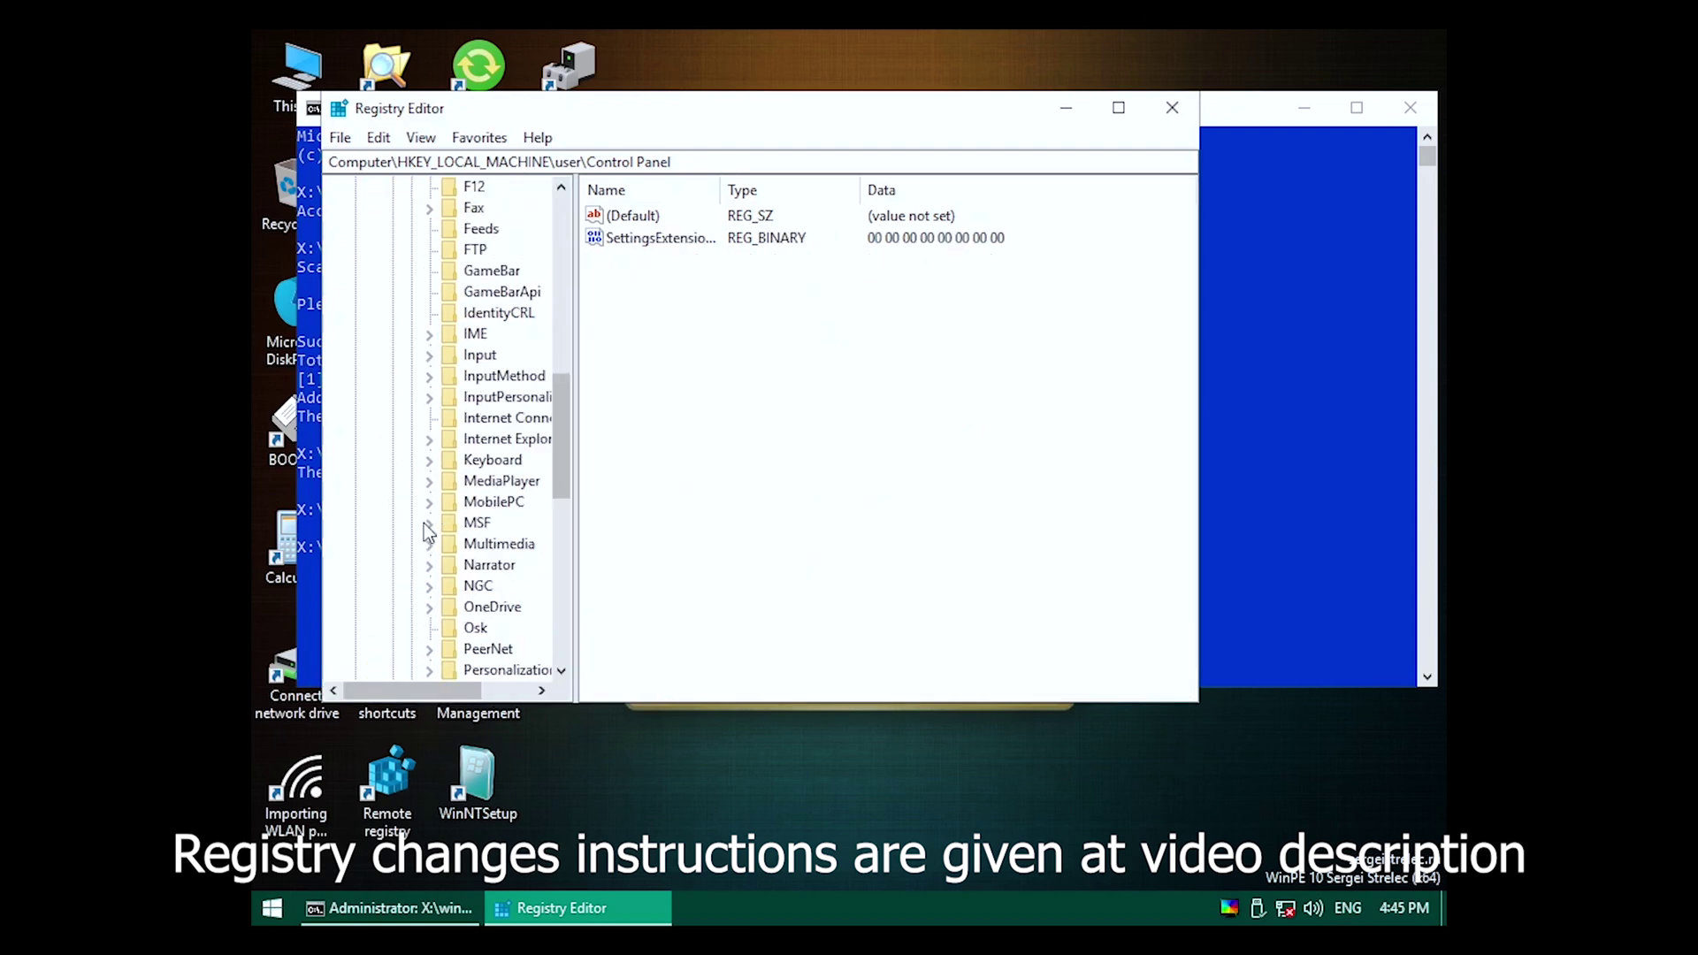
{"action": "scroll", "coordinate": [428, 530], "scroll_direction": "down", "scroll_amount": 10}
{"action": "left_click", "coordinate": [431, 437]}
{"action": "scroll", "coordinate": [442, 443], "scroll_direction": "down", "scroll_amount": 3}
{"action": "left_click", "coordinate": [448, 345]}
{"action": "scroll", "coordinate": [474, 385], "scroll_direction": "down", "scroll_amount": 12}
{"action": "left_click", "coordinate": [515, 379]}
{"action": "scroll", "coordinate": [495, 380], "scroll_direction": "up", "scroll_amount": 2}
{"action": "left_click", "coordinate": [523, 396]}
{"action": "left_click", "coordinate": [467, 396]}
Try deleting the NoChangingWallPaper value under ActiveDesktop, then dismiss the deletion error.
{"action": "left_click", "coordinate": [534, 417]}
{"action": "key", "text": "Delete"}
{"action": "key", "text": "Return"}
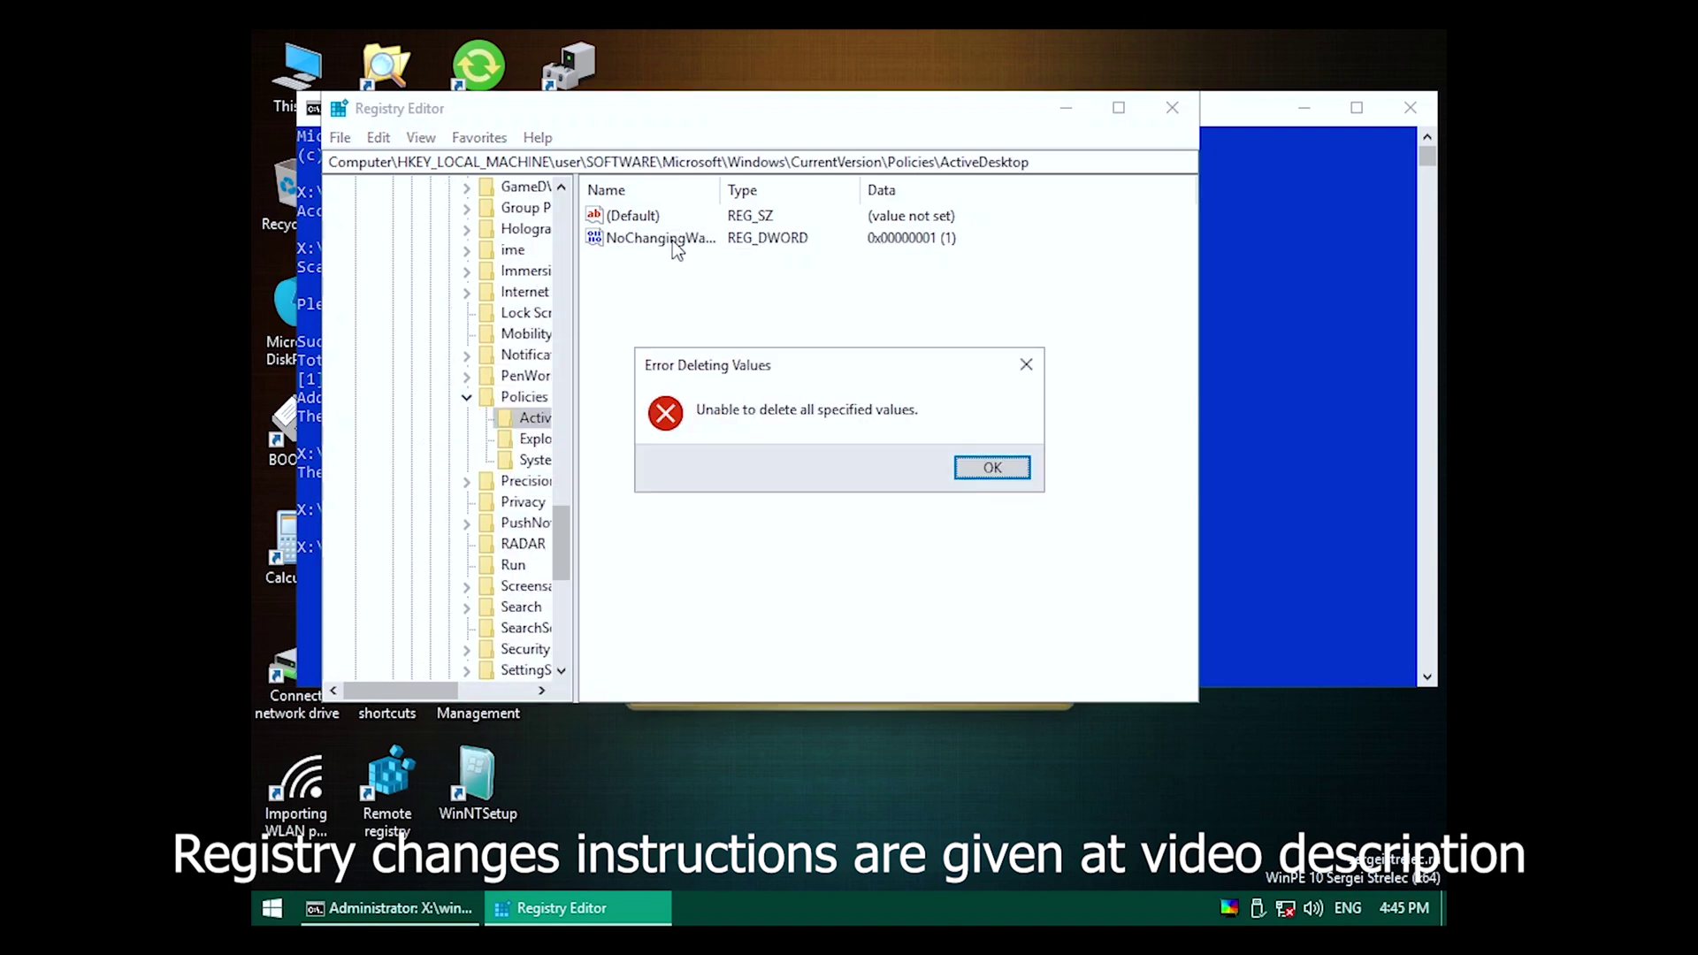
{"action": "left_click", "coordinate": [984, 467]}
Start changing the owner of the Policies key from its advanced security settings.
{"action": "right_click", "coordinate": [529, 400]}
{"action": "left_click", "coordinate": [590, 585]}
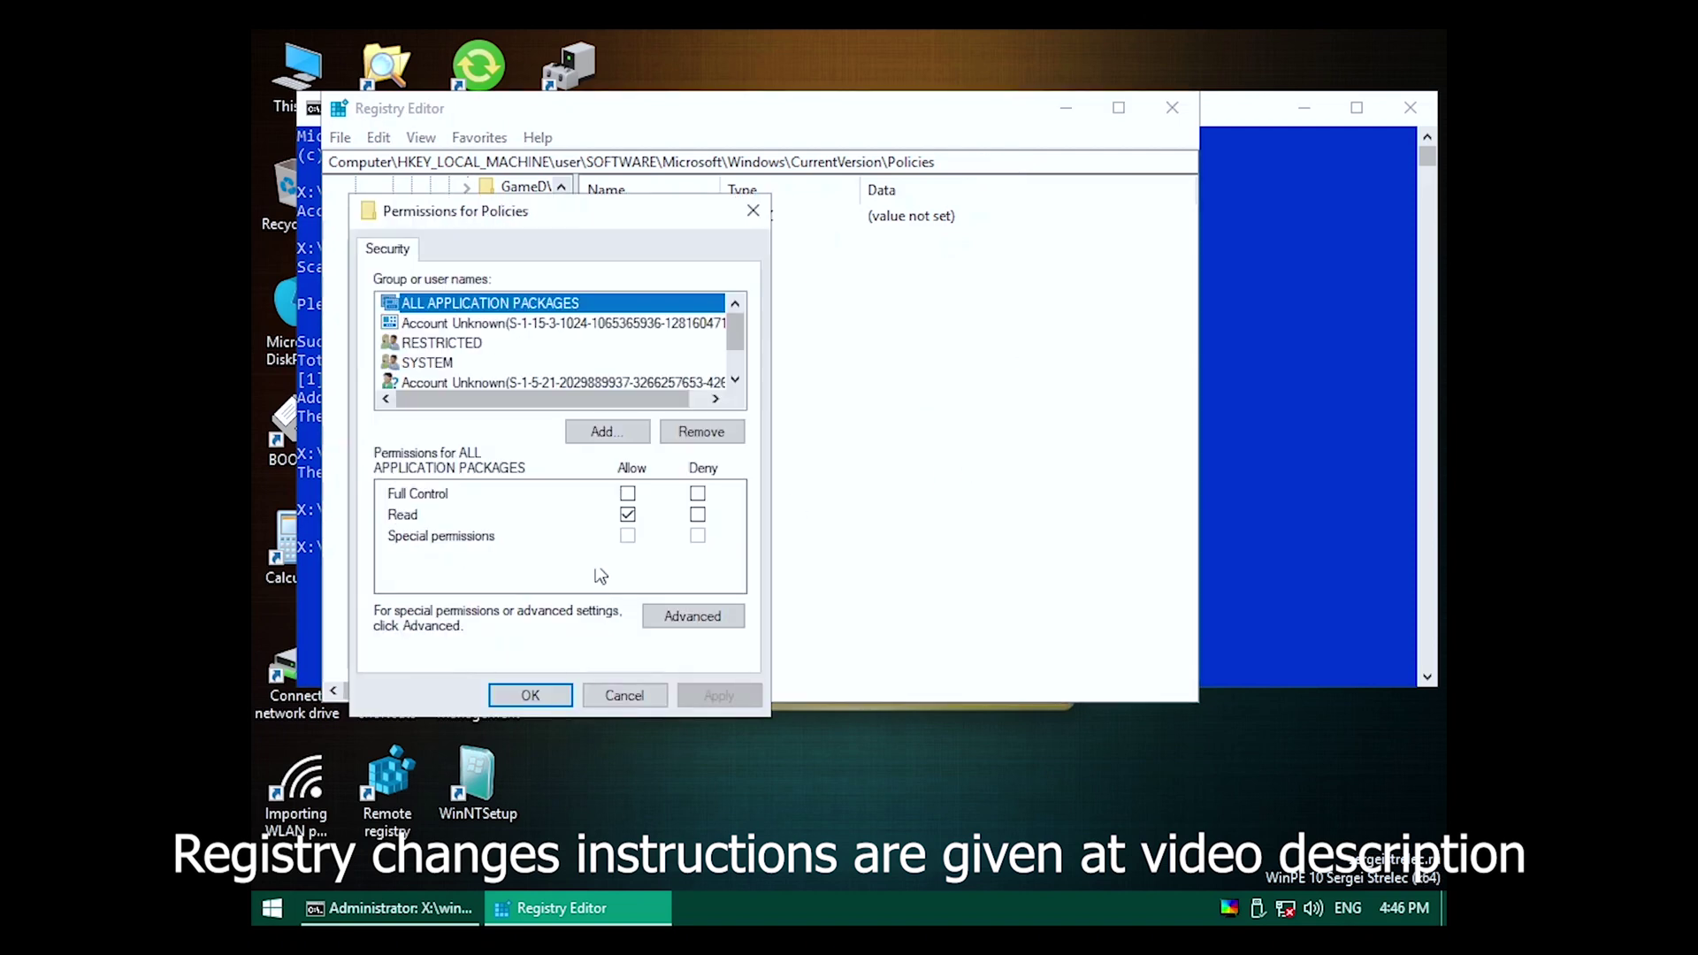
{"action": "left_click", "coordinate": [689, 612]}
{"action": "left_click", "coordinate": [839, 241]}
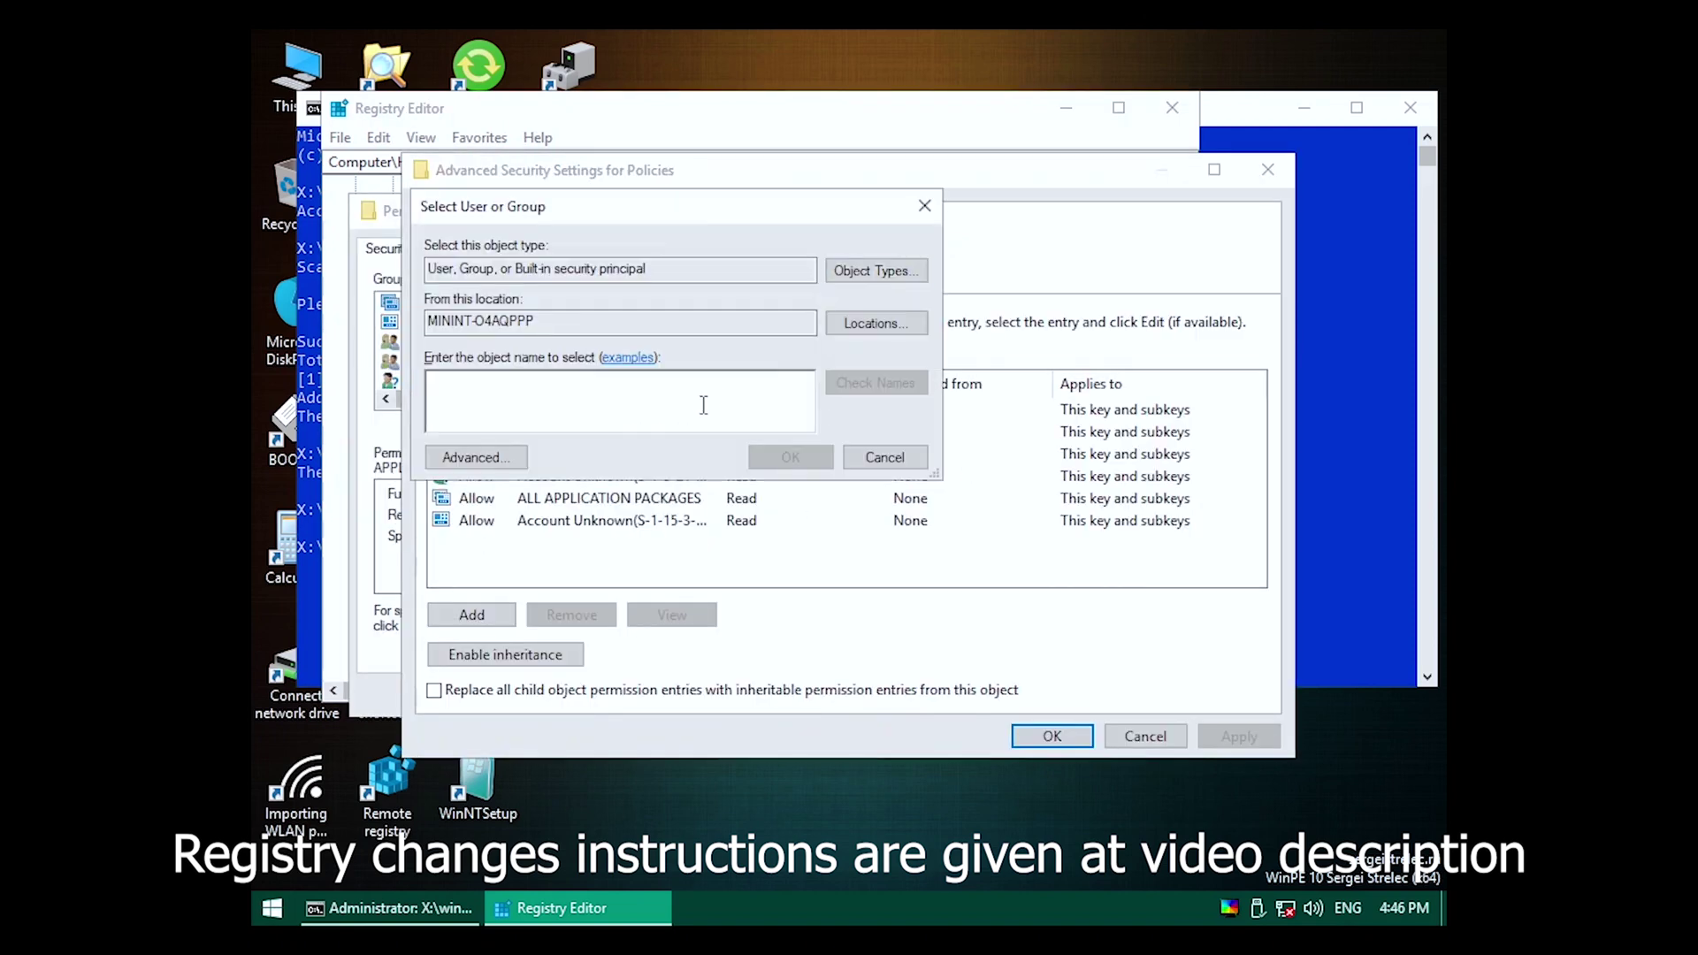
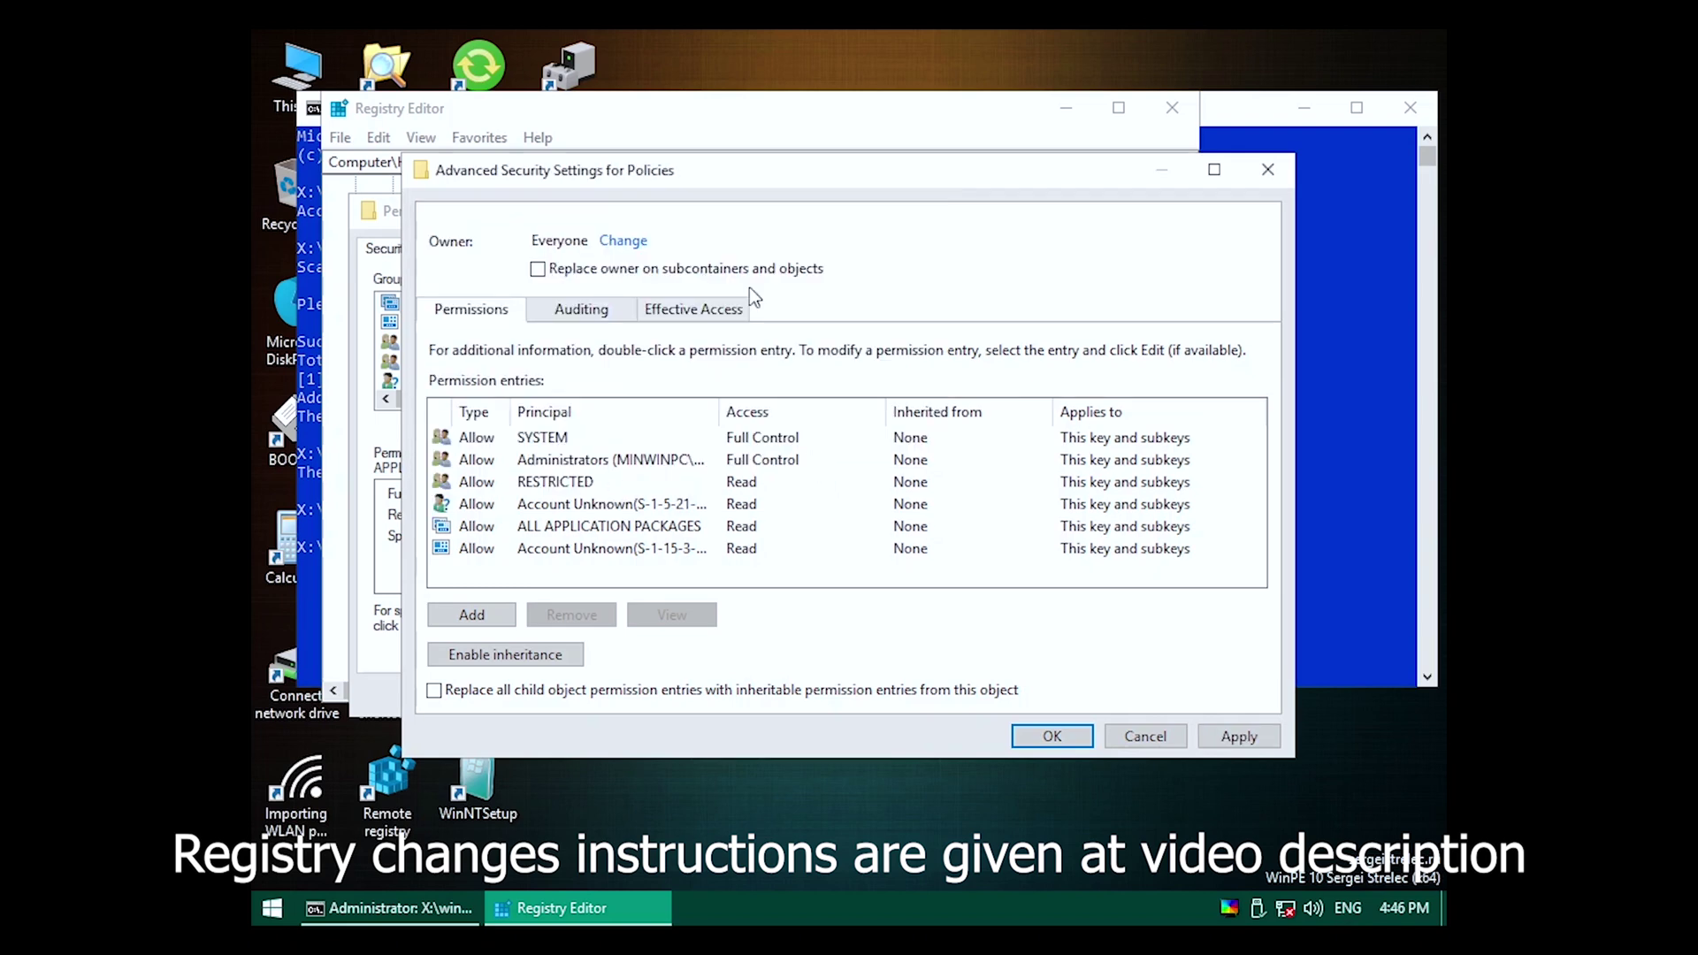
Apply Everyone as owner of the Policies key and close both security dialogs.
{"action": "left_click", "coordinate": [1229, 738]}
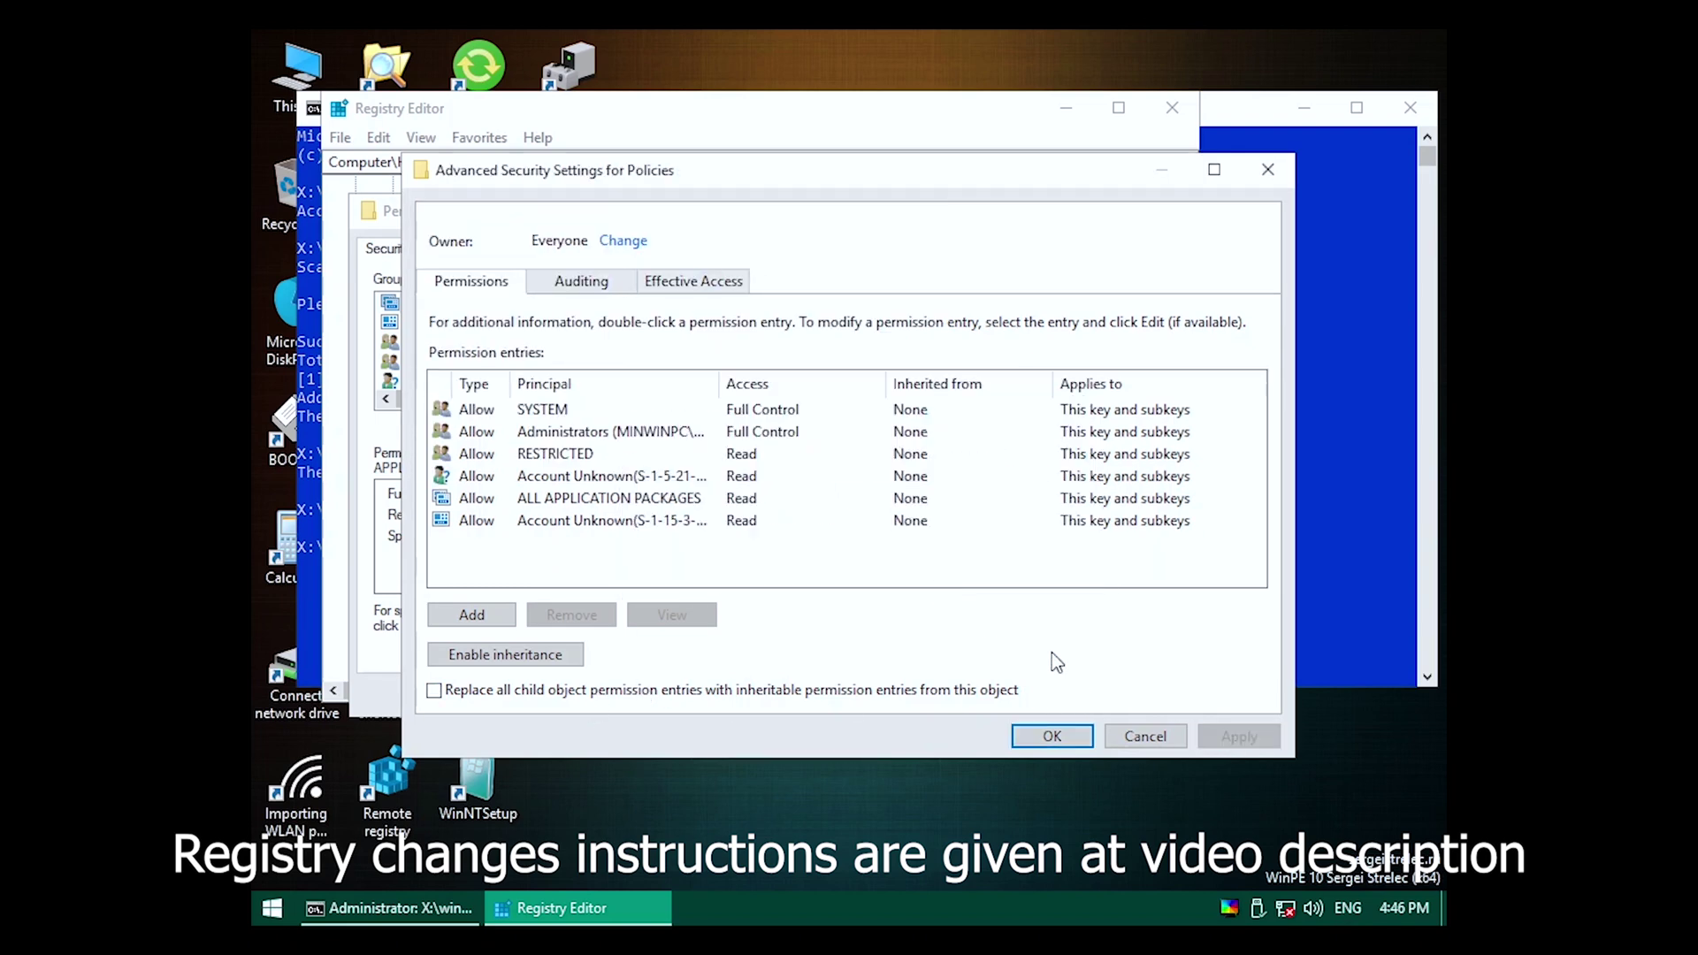
{"action": "left_click", "coordinate": [1053, 736]}
{"action": "left_click", "coordinate": [530, 700]}
Delete the NoSecurityTab value from the Explorer policies key.
{"action": "left_click", "coordinate": [535, 418]}
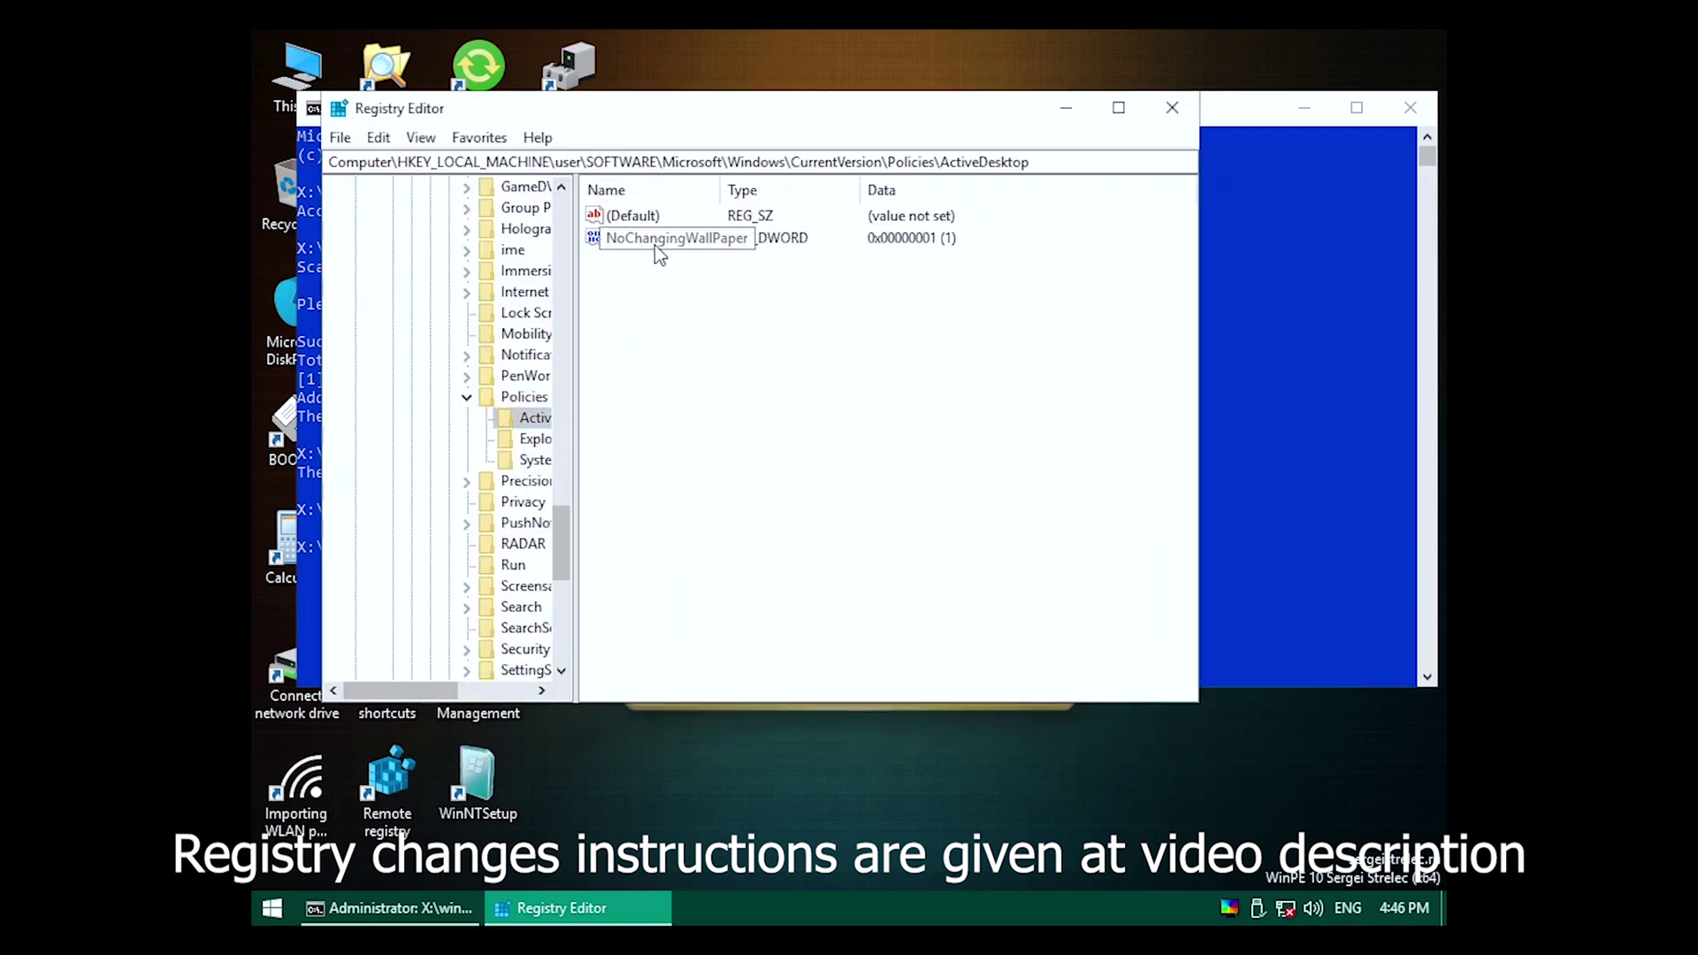
{"action": "left_click", "coordinate": [535, 439]}
{"action": "left_click", "coordinate": [648, 240]}
{"action": "key", "text": "Delete"}
{"action": "key", "text": "Return"}
Delete the four System policy values, including DisableTaskMgr and the wallpaper settings.
{"action": "left_click", "coordinate": [535, 460]}
{"action": "left_click_drag", "start_coordinate": [610, 340], "coordinate": [639, 239]}
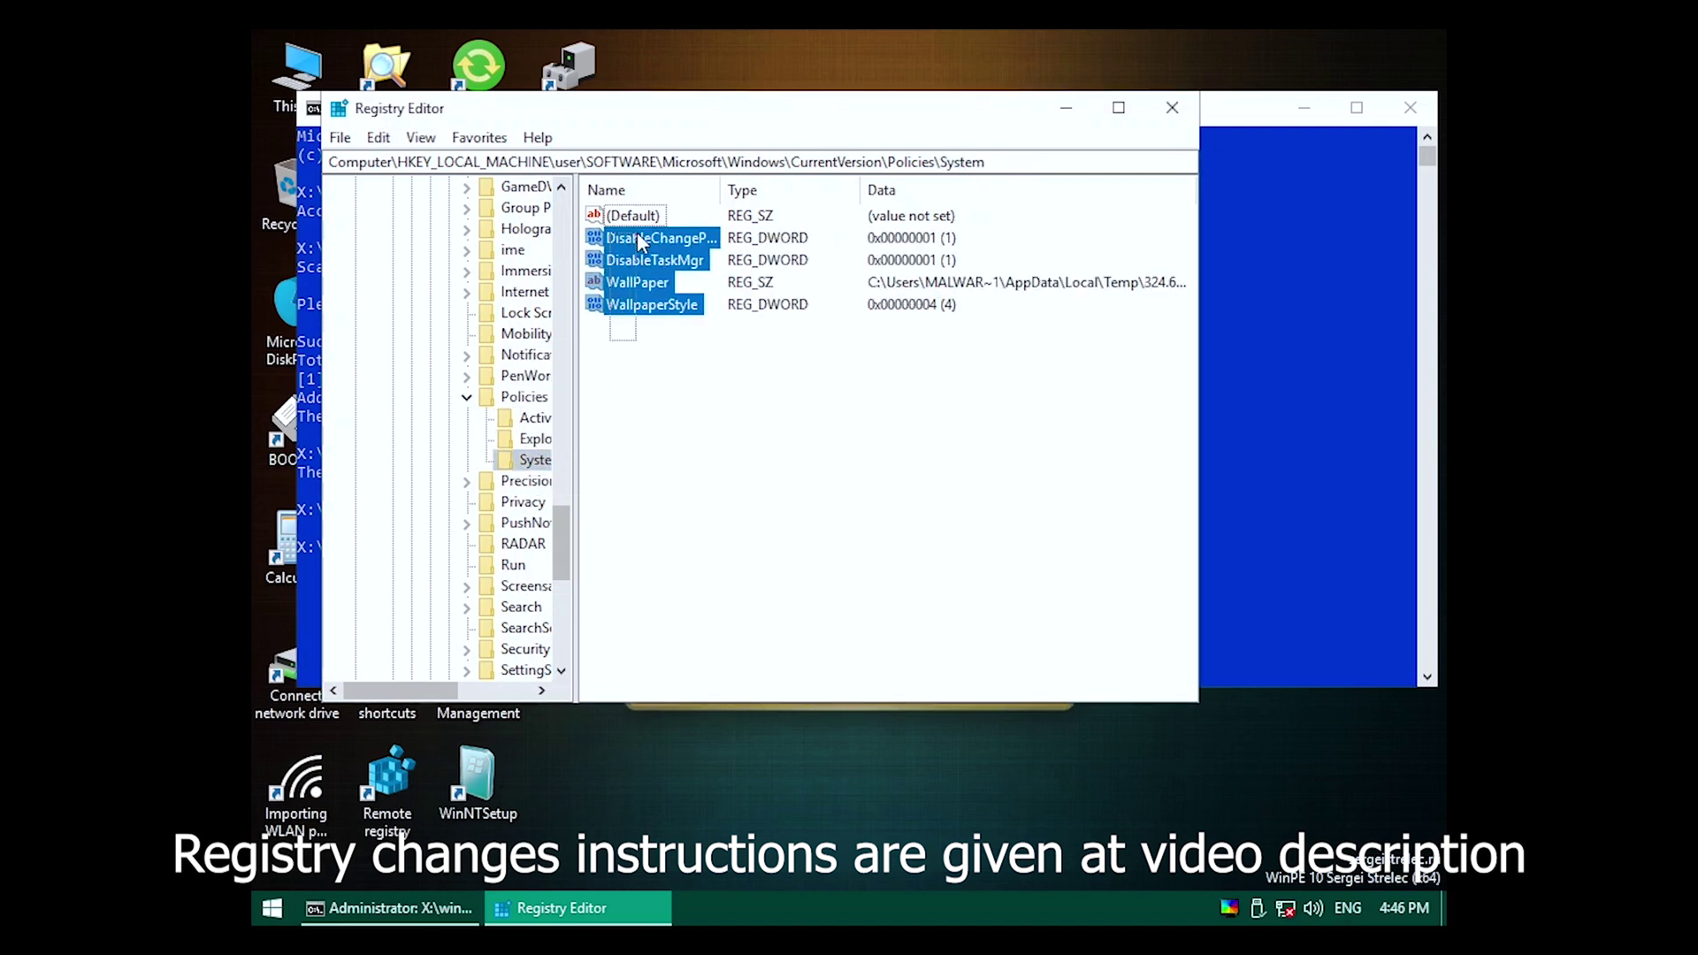
{"action": "key", "text": "Delete"}
{"action": "key", "text": "Return"}
Collapse the Policies, CurrentVersion, Windows and Microsoft keys to tidy the tree.
{"action": "left_click", "coordinate": [468, 398]}
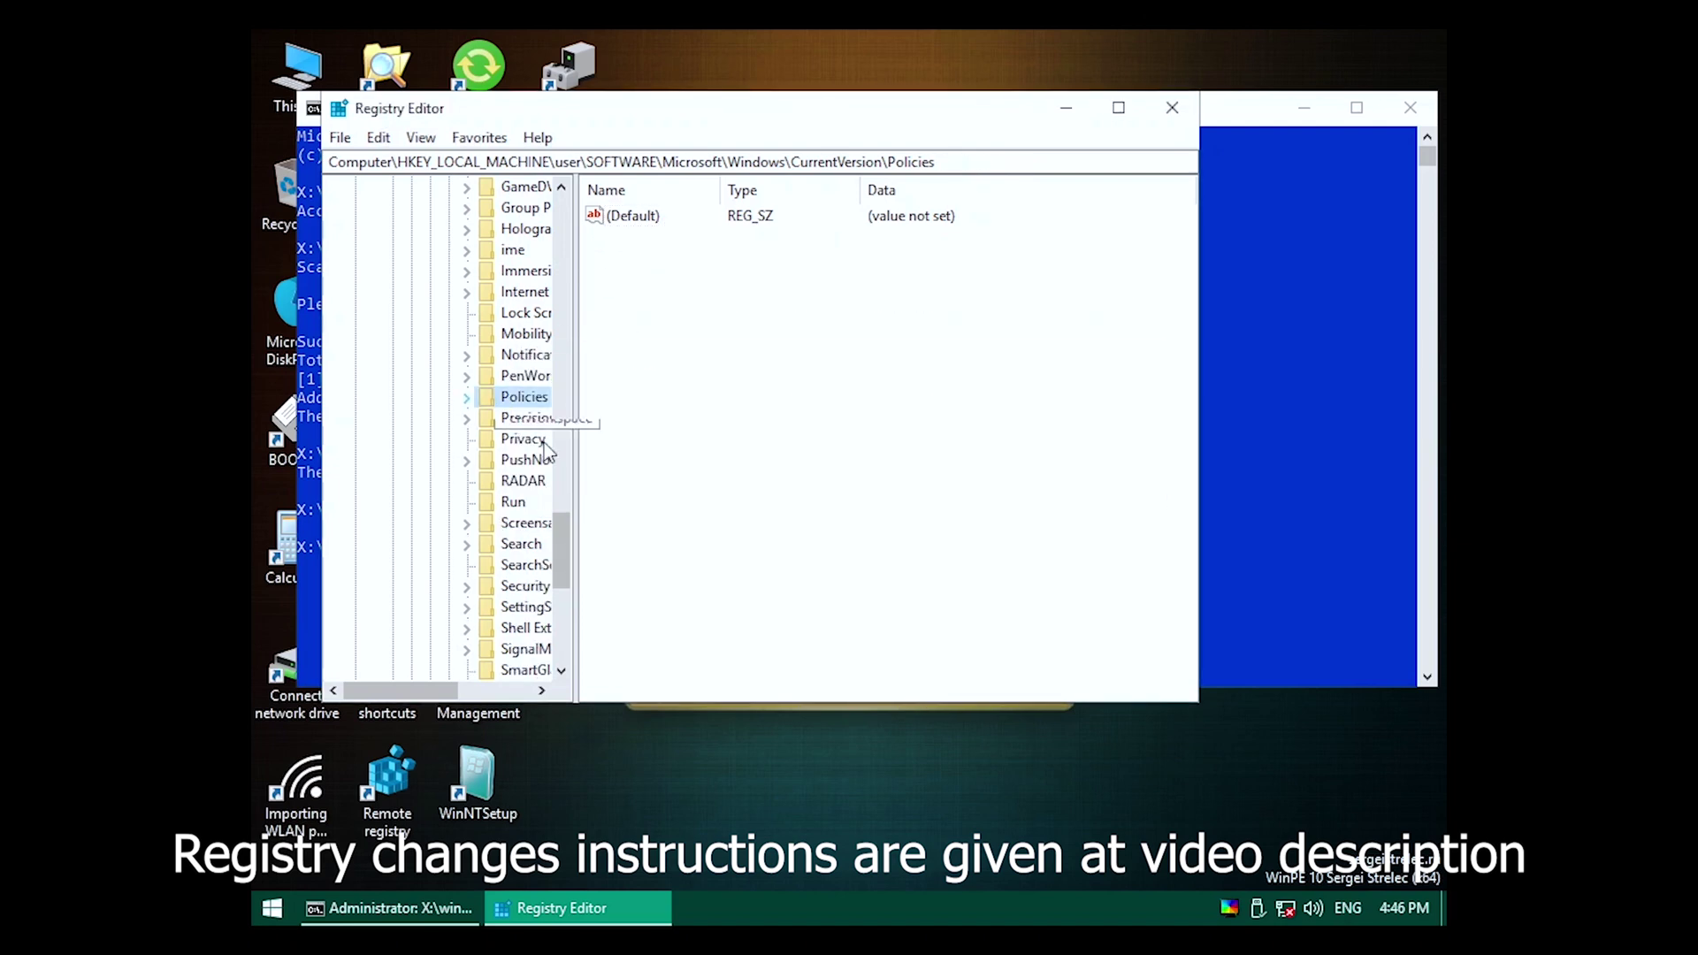
{"action": "left_click_drag", "start_coordinate": [557, 545], "coordinate": [560, 423]}
{"action": "left_click", "coordinate": [447, 544]}
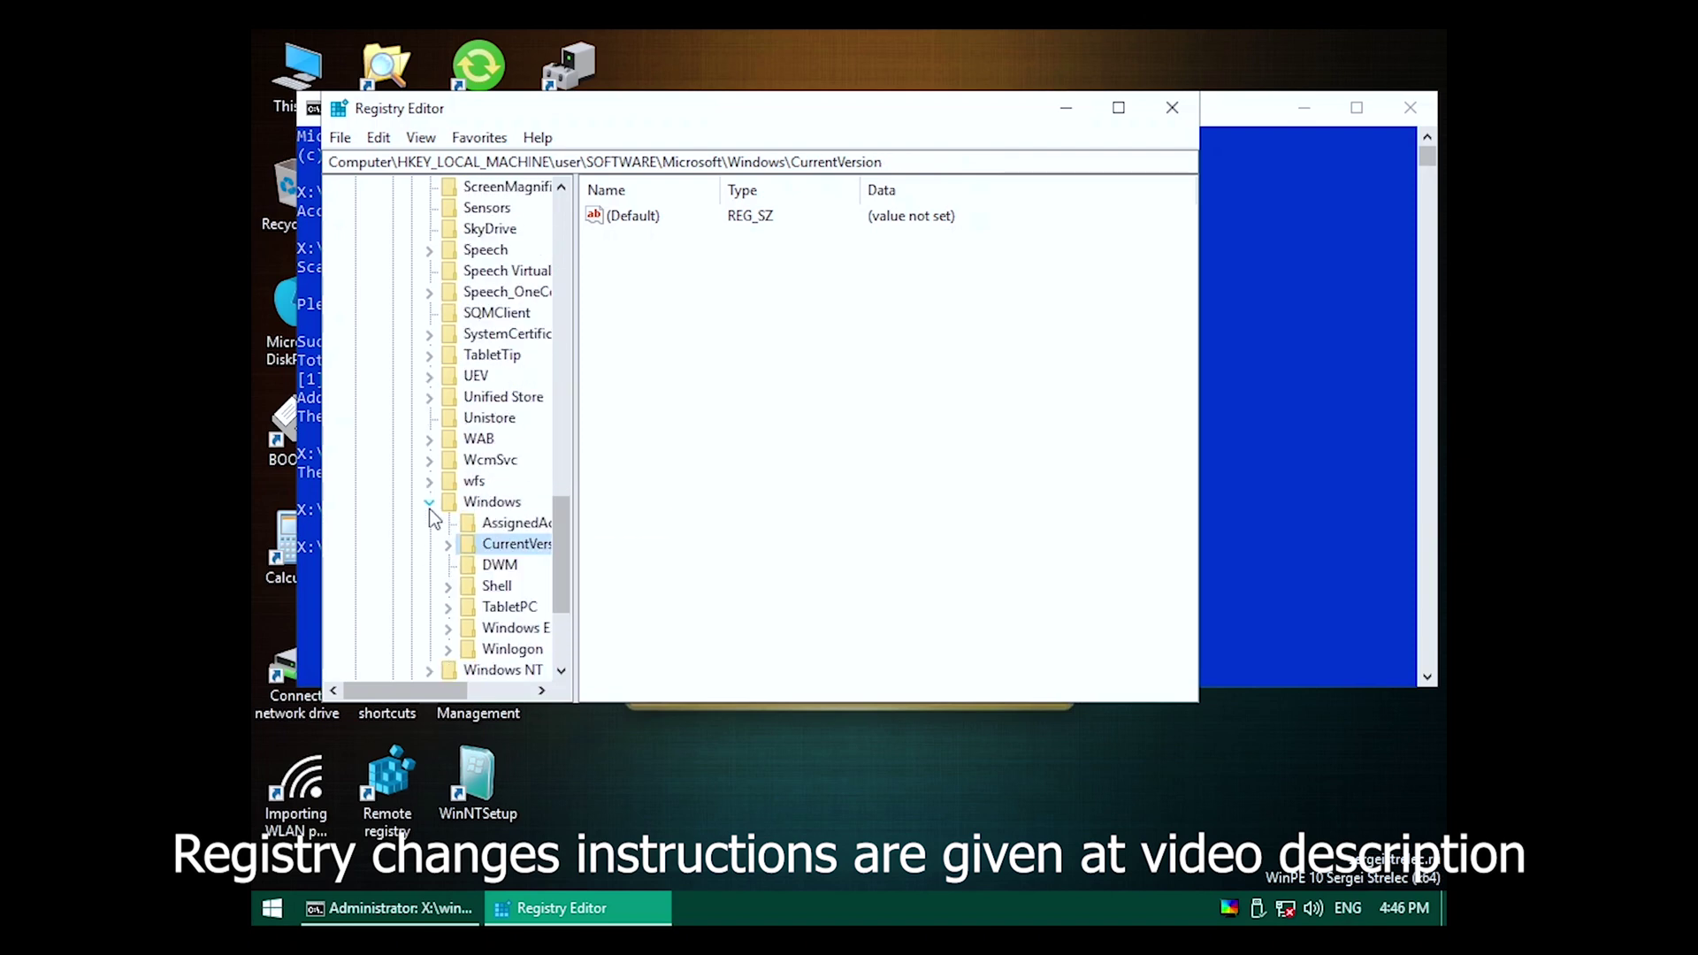
{"action": "left_click", "coordinate": [430, 504]}
{"action": "left_click_drag", "start_coordinate": [569, 569], "coordinate": [568, 304]}
{"action": "left_click", "coordinate": [410, 482]}
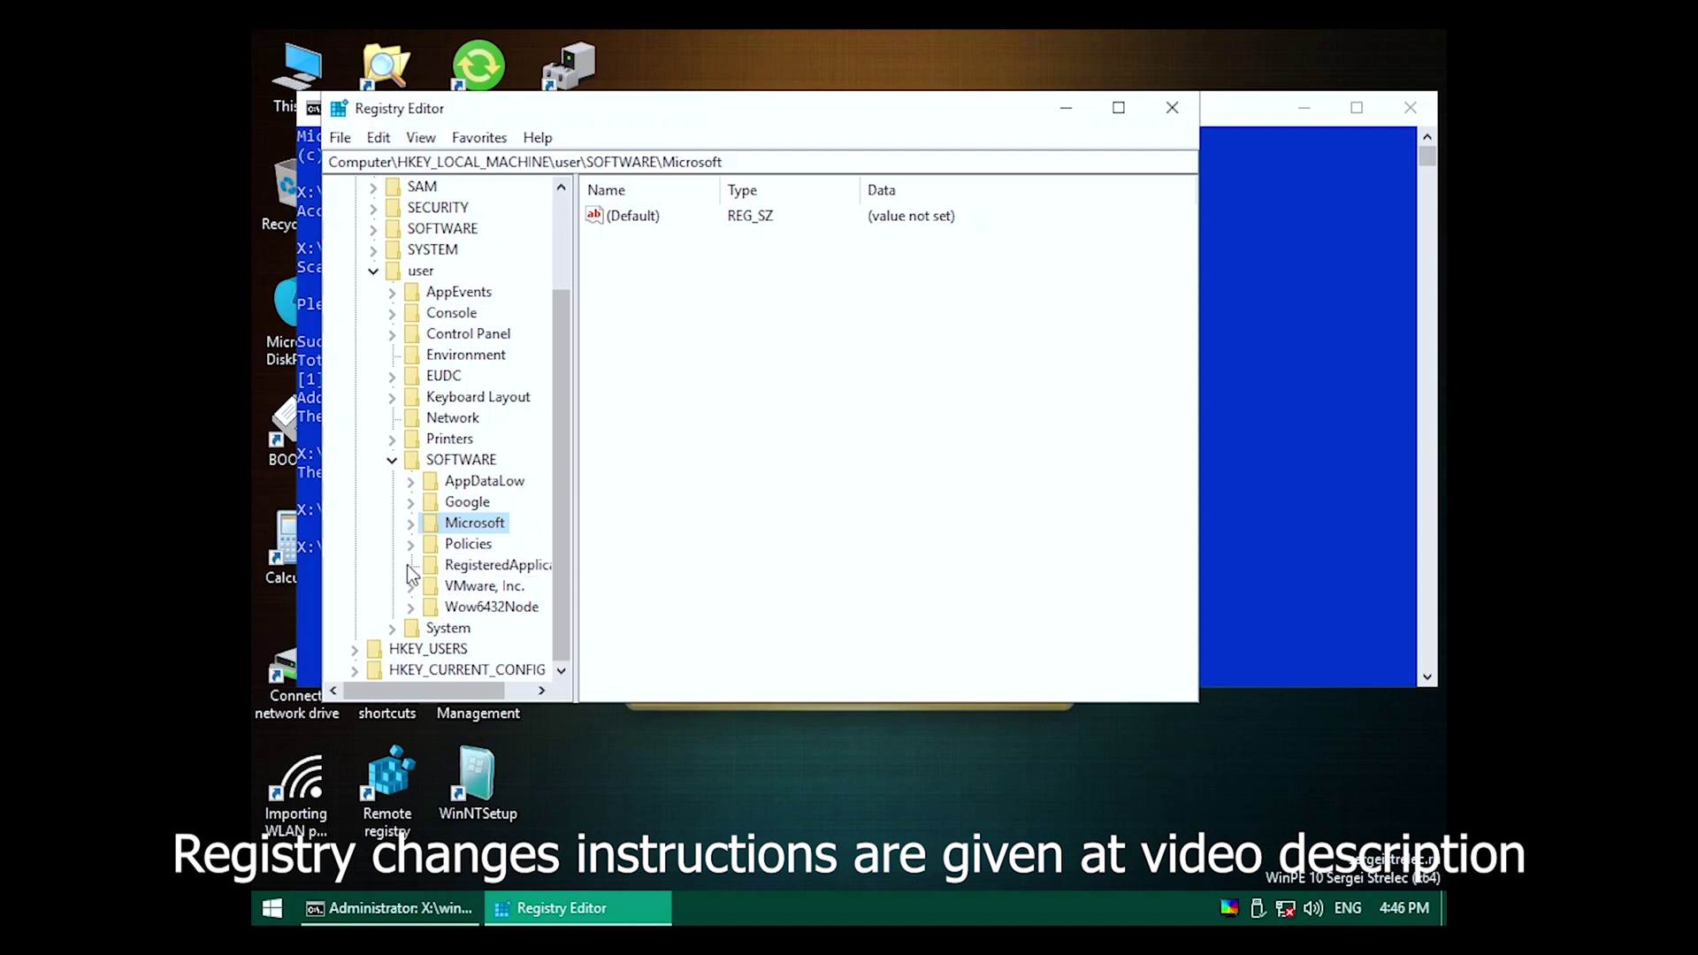
Browse SOFTWARE\Policies\Microsoft\Windows subkeys, ending on the Windows key.
{"action": "left_click", "coordinate": [410, 544]}
{"action": "left_click", "coordinate": [429, 565]}
{"action": "left_click", "coordinate": [448, 628]}
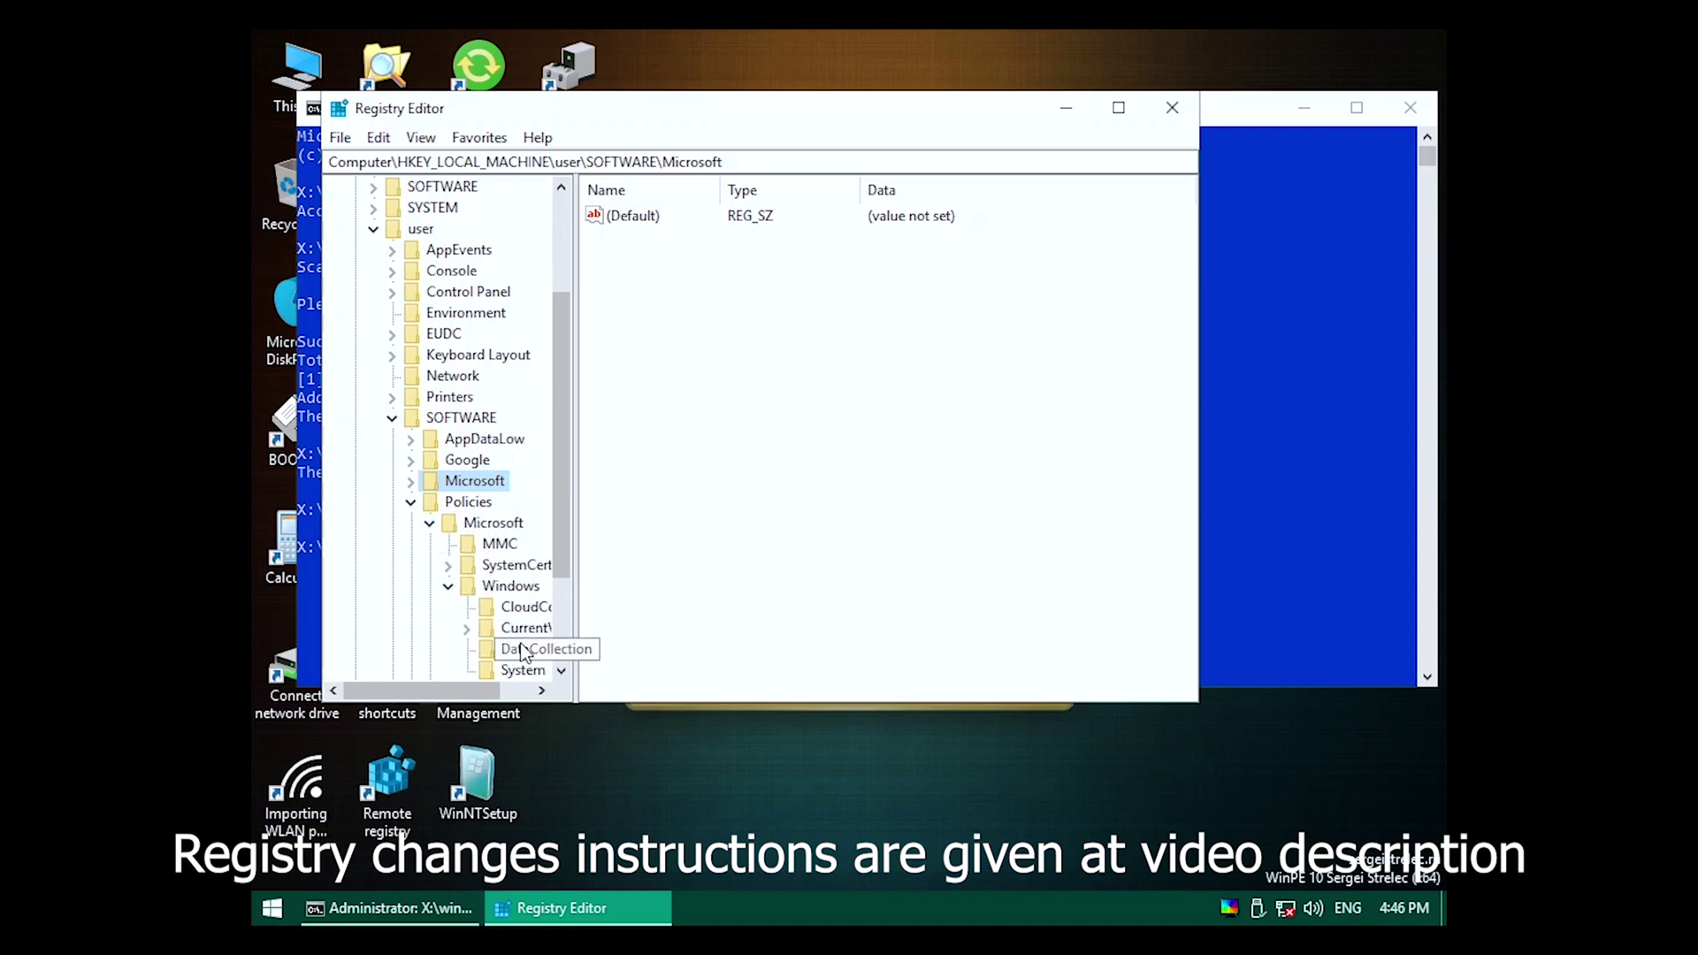
{"action": "scroll", "coordinate": [522, 645], "scroll_direction": "down", "scroll_amount": 3}
{"action": "left_click", "coordinate": [522, 523]}
{"action": "left_click", "coordinate": [513, 481]}
{"action": "left_click", "coordinate": [466, 481]}
{"action": "double_click", "coordinate": [492, 501]}
{"action": "left_click", "coordinate": [466, 480]}
{"action": "left_click", "coordinate": [510, 439]}
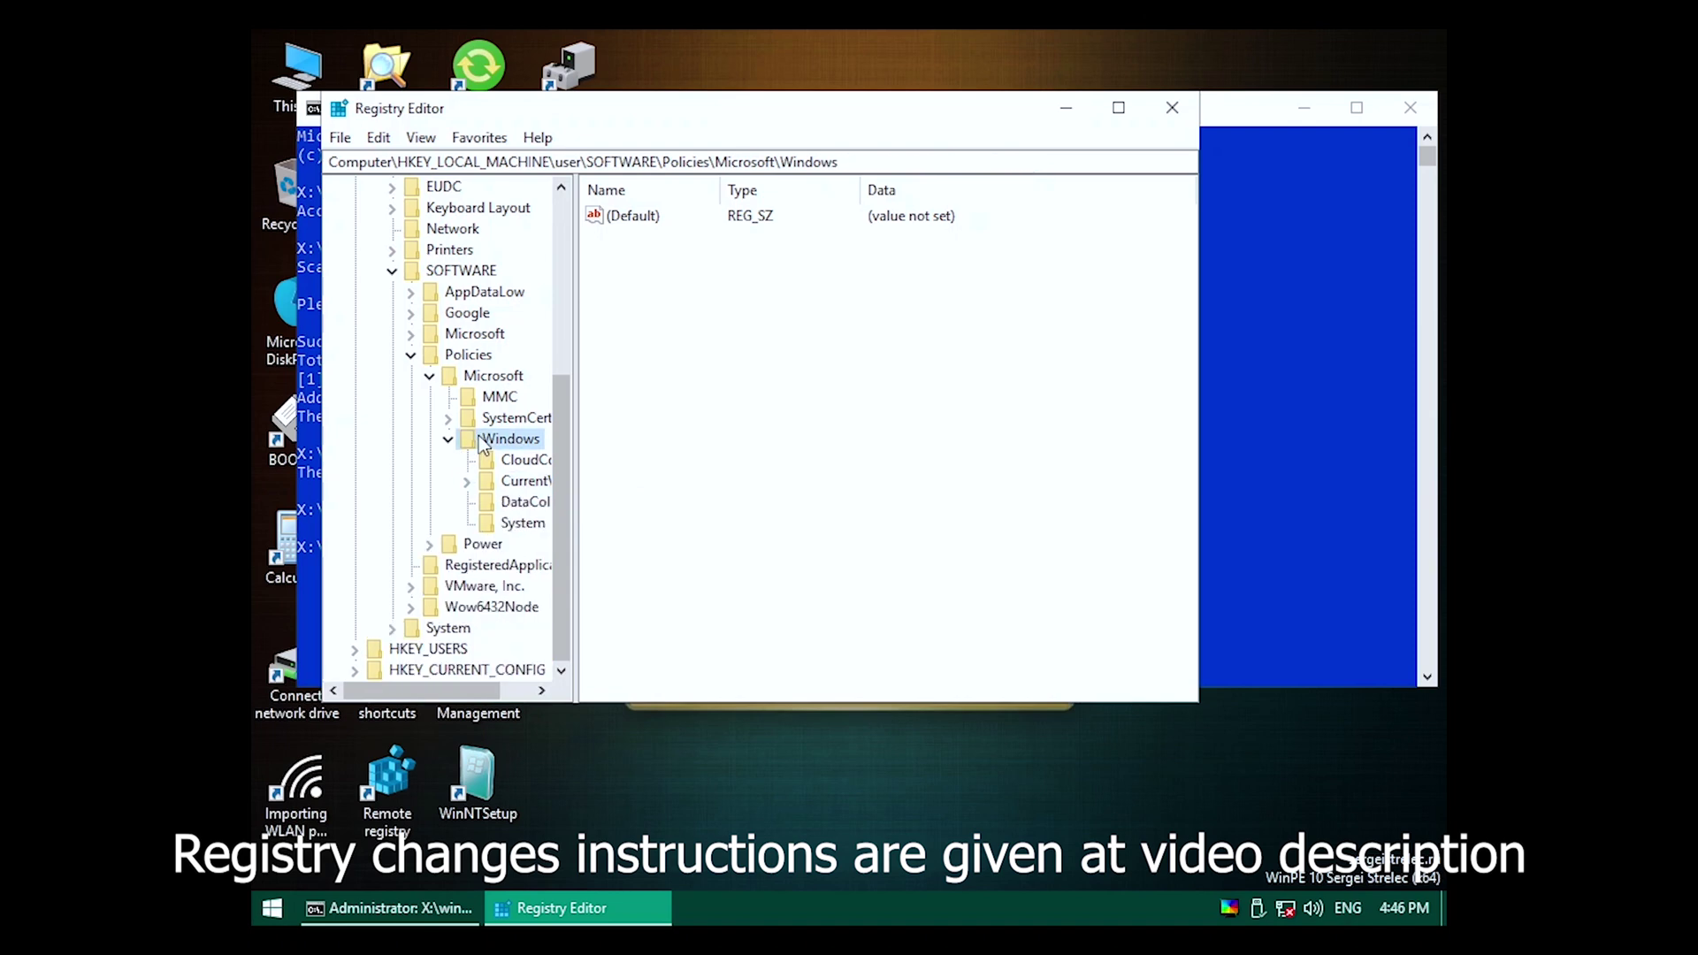
Begin changing the Windows policies key's owner, entering 'eve' for Everyone.
{"action": "right_click", "coordinate": [531, 439]}
{"action": "left_click", "coordinate": [607, 618]}
{"action": "left_click", "coordinate": [686, 610]}
{"action": "left_click", "coordinate": [617, 242]}
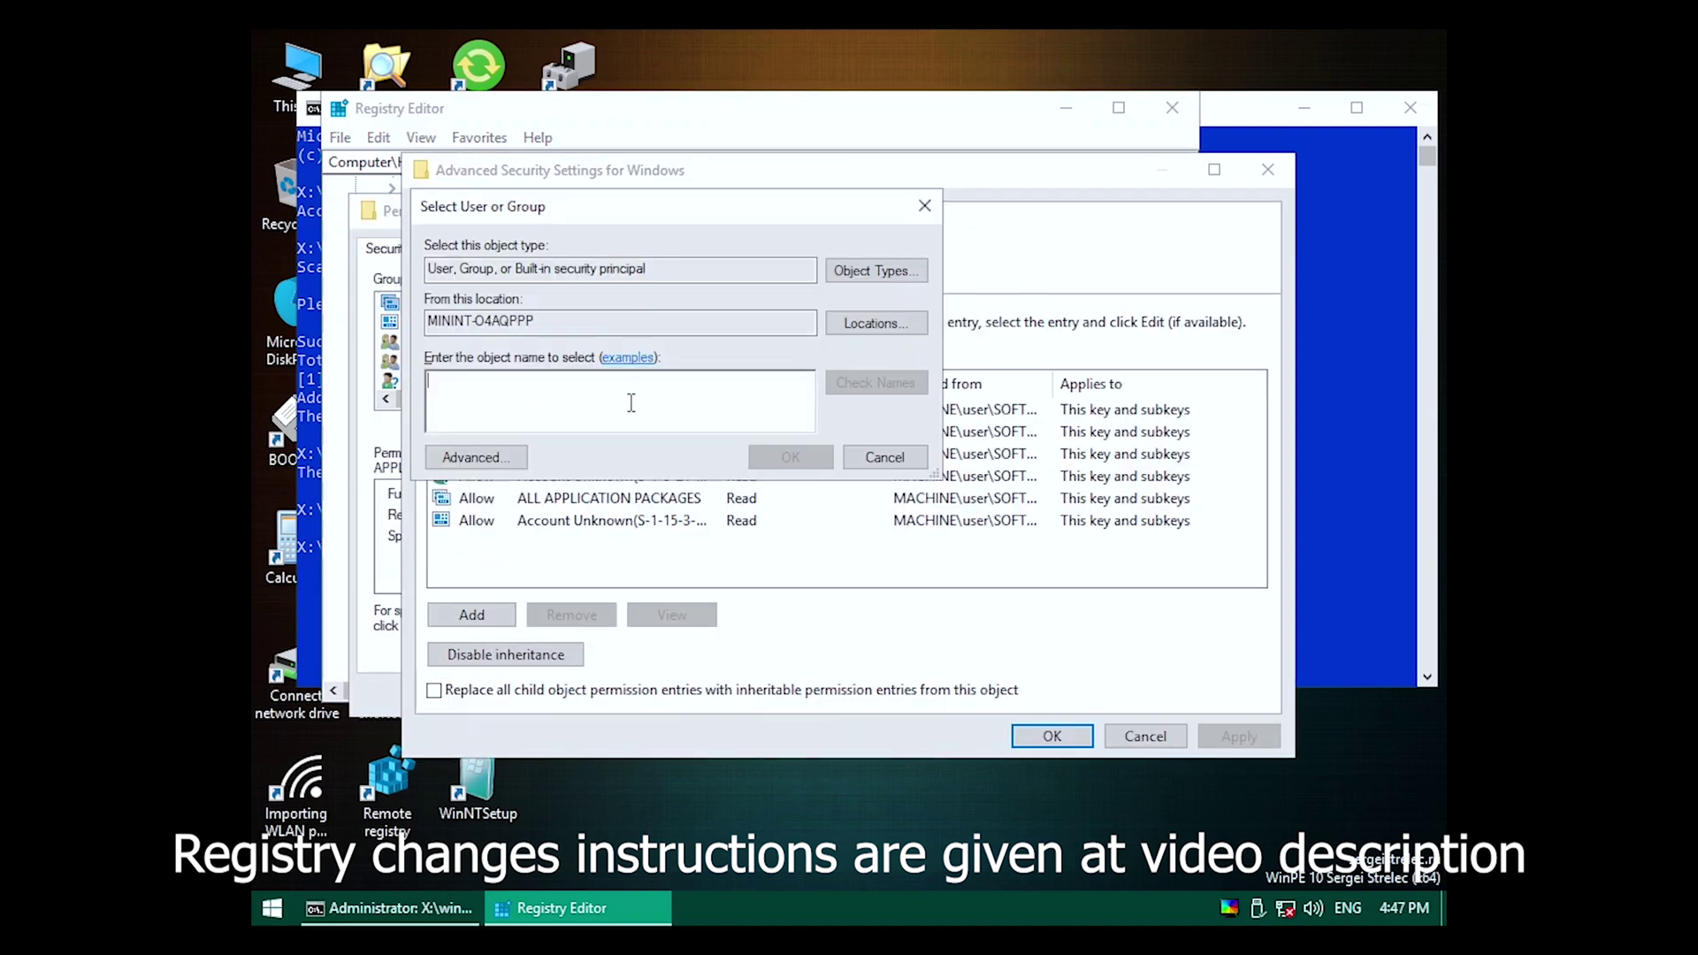
{"action": "type", "text": "eve"}
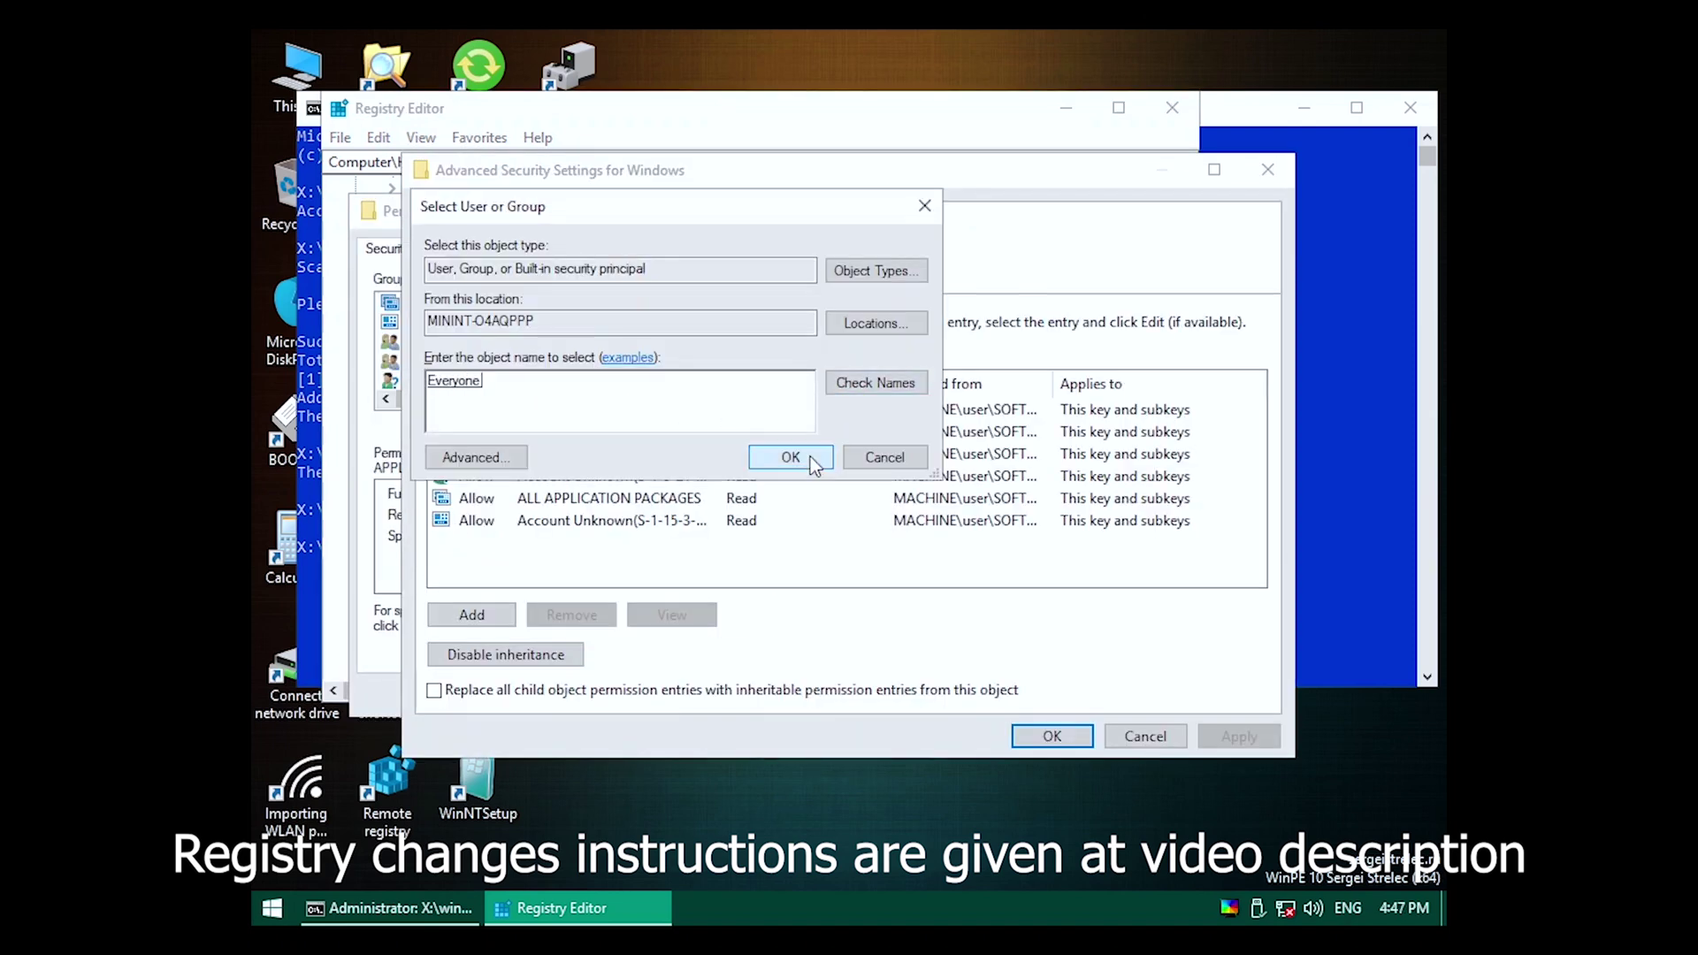
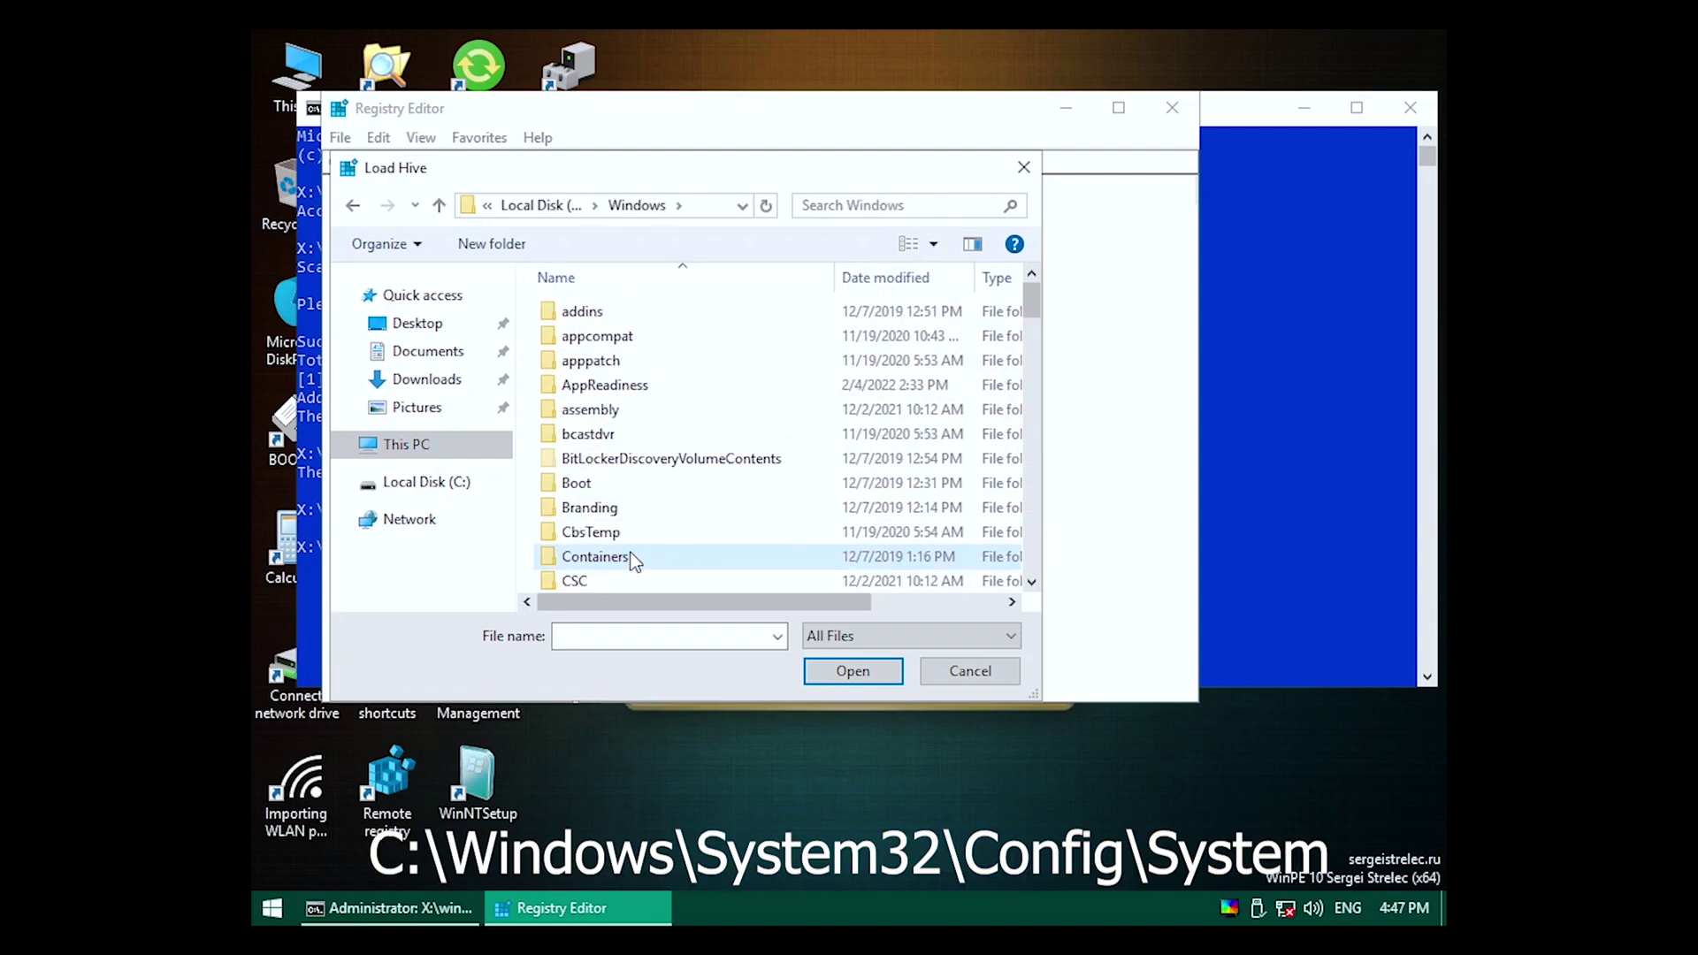
Load C:\Windows\System32\config\SYSTEM under HKEY_LOCAL_MACHINE as the hive 'sys'.
{"action": "type", "text": "sys"}
{"action": "double_click", "coordinate": [635, 332]}
{"action": "scroll", "coordinate": [635, 485], "scroll_direction": "down", "scroll_amount": 3}
{"action": "left_click", "coordinate": [627, 456]}
{"action": "double_click", "coordinate": [626, 456]}
{"action": "scroll", "coordinate": [626, 482], "scroll_direction": "down", "scroll_amount": 5}
{"action": "double_click", "coordinate": [618, 534]}
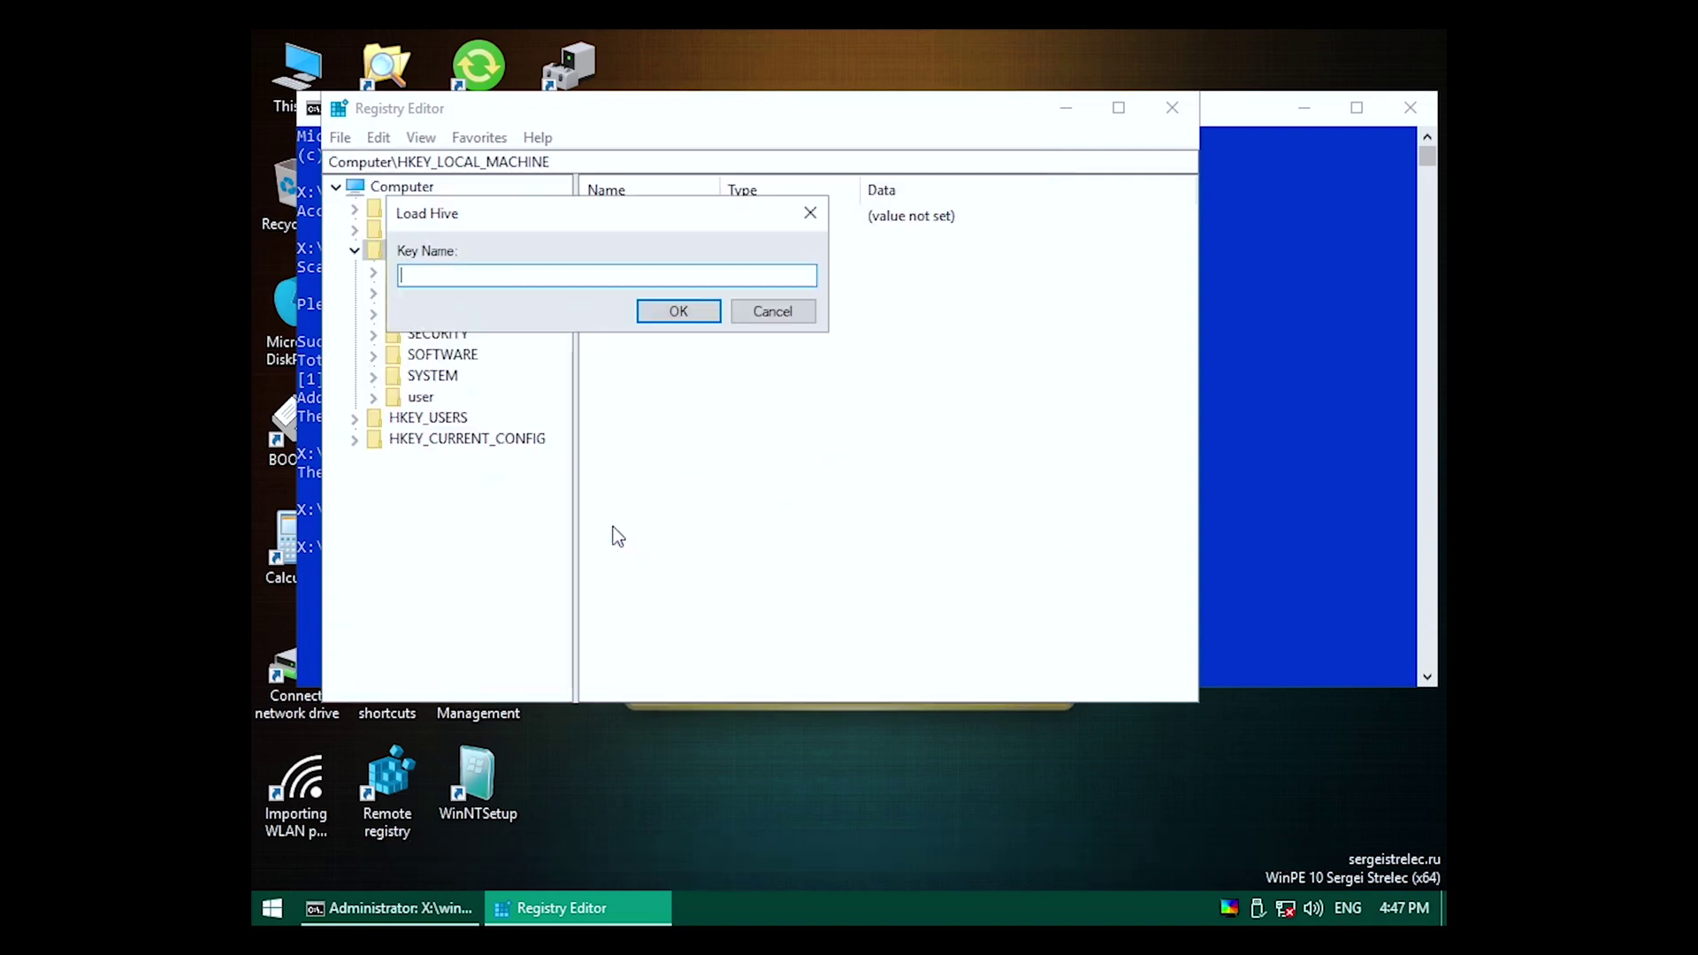
{"action": "type", "text": "sys"}
{"action": "key", "text": "Return"}
Expand sys > ControlSet001 > Control and select the Nsi key.
{"action": "left_click", "coordinate": [373, 313]}
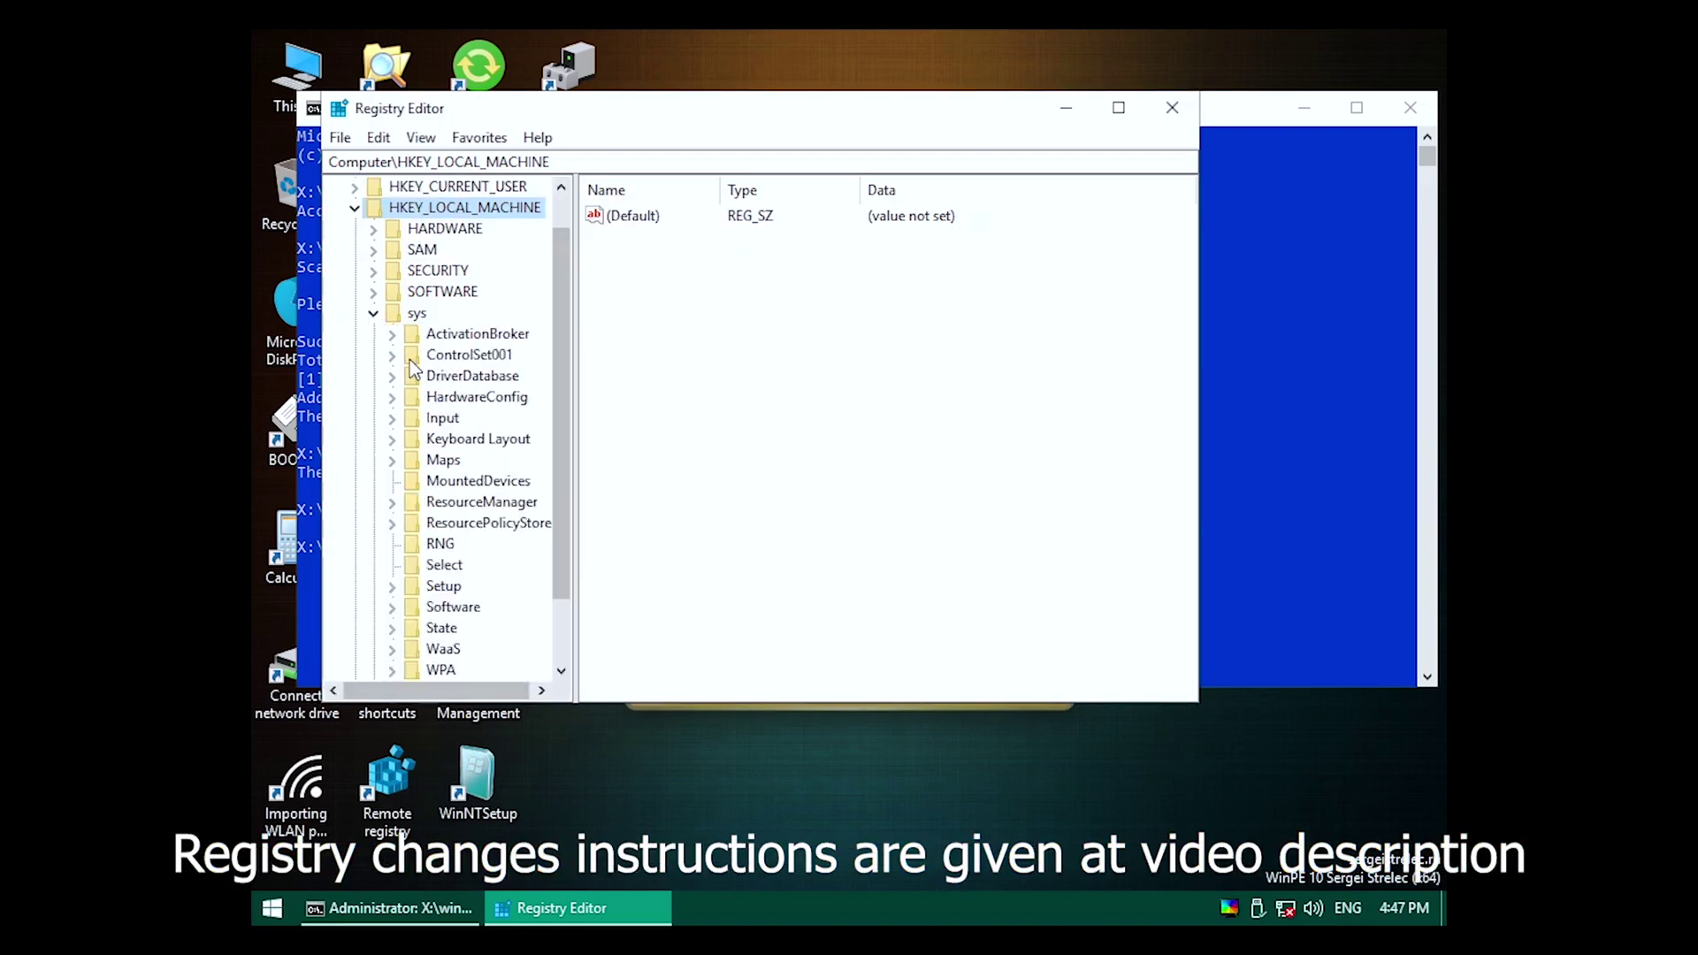
{"action": "left_click", "coordinate": [392, 355]}
{"action": "left_click", "coordinate": [412, 376]}
{"action": "scroll", "coordinate": [434, 380], "scroll_direction": "down", "scroll_amount": 20}
{"action": "scroll", "coordinate": [449, 384], "scroll_direction": "down", "scroll_amount": 1}
{"action": "left_click", "coordinate": [447, 457]}
Try deleting the Nsi key and dismiss the resulting deletion error.
{"action": "key", "text": "Delete"}
{"action": "key", "text": "Return"}
{"action": "left_click", "coordinate": [990, 467]}
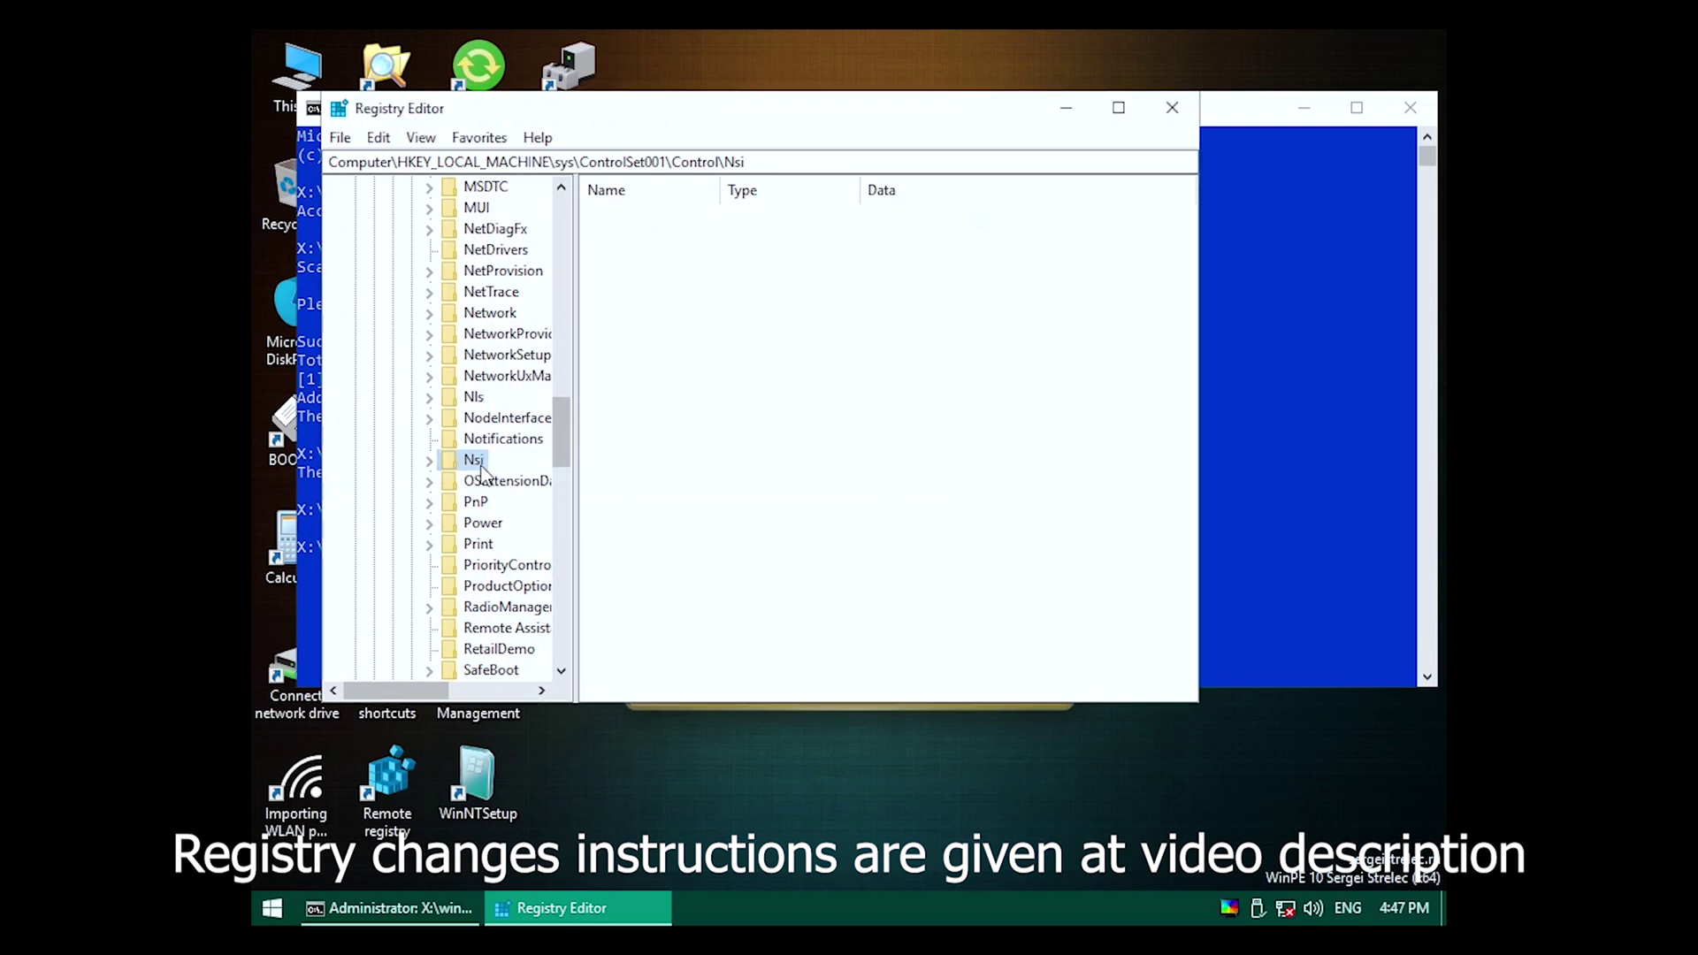
Make Everyone the owner of Nsi, replacing the owner on its subkeys, and apply.
{"action": "right_click", "coordinate": [474, 459]}
{"action": "left_click", "coordinate": [587, 652]}
{"action": "left_click", "coordinate": [678, 607]}
{"action": "left_click", "coordinate": [625, 240]}
{"action": "type", "text": "eryone"}
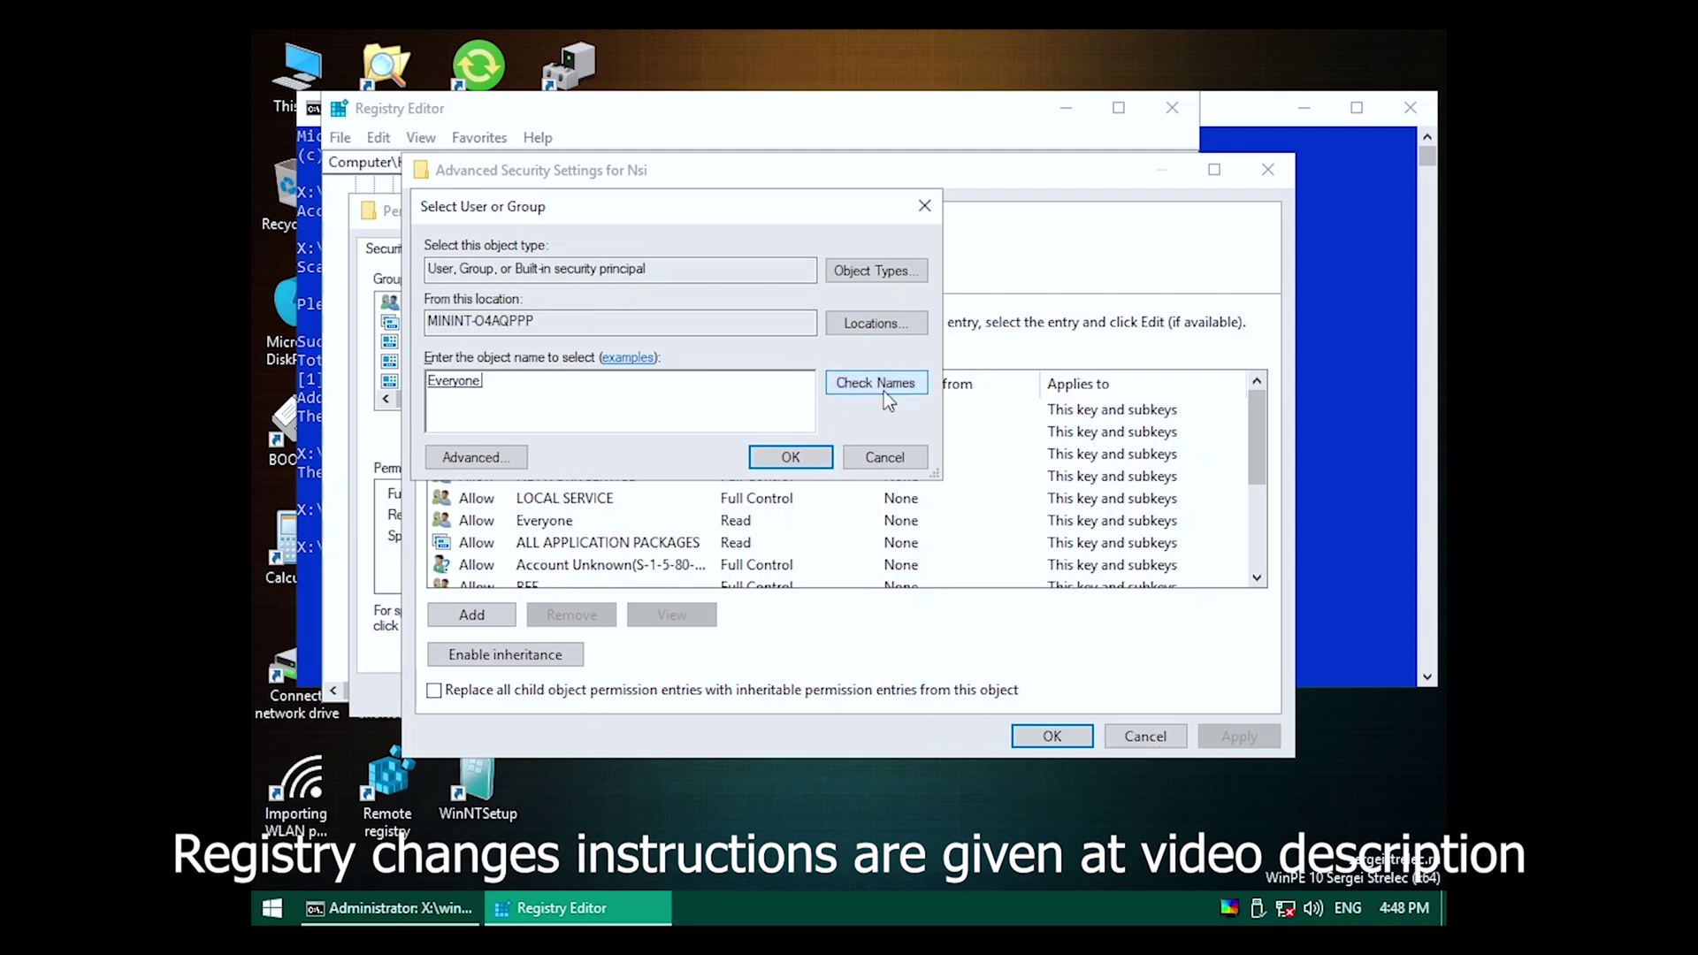
{"action": "left_click", "coordinate": [791, 457]}
{"action": "left_click", "coordinate": [648, 270]}
{"action": "left_click", "coordinate": [1240, 736]}
{"action": "left_click", "coordinate": [925, 572]}
{"action": "left_click", "coordinate": [1052, 737]}
{"action": "left_click", "coordinate": [544, 692]}
Delete the Nsi key and confirm the deletion.
{"action": "key", "text": "Delete"}
{"action": "key", "text": "Return"}
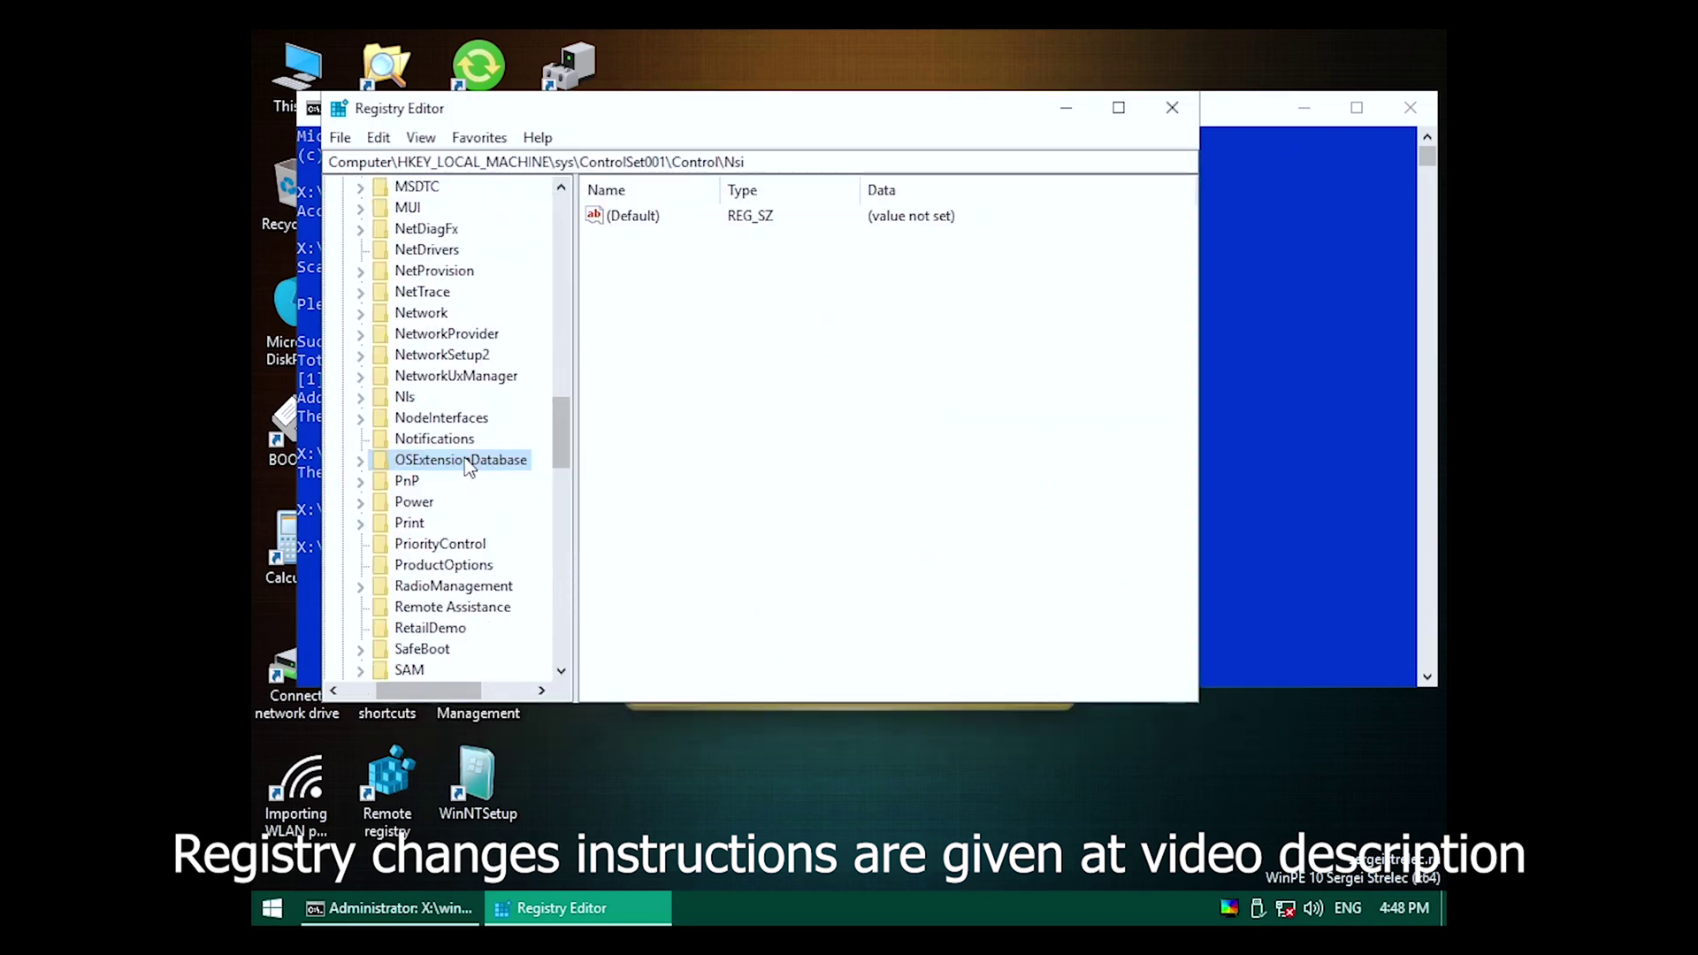
{"action": "left_click_drag", "start_coordinate": [430, 688], "coordinate": [363, 690]}
{"action": "scroll", "coordinate": [442, 424], "scroll_direction": "up", "scroll_amount": 10}
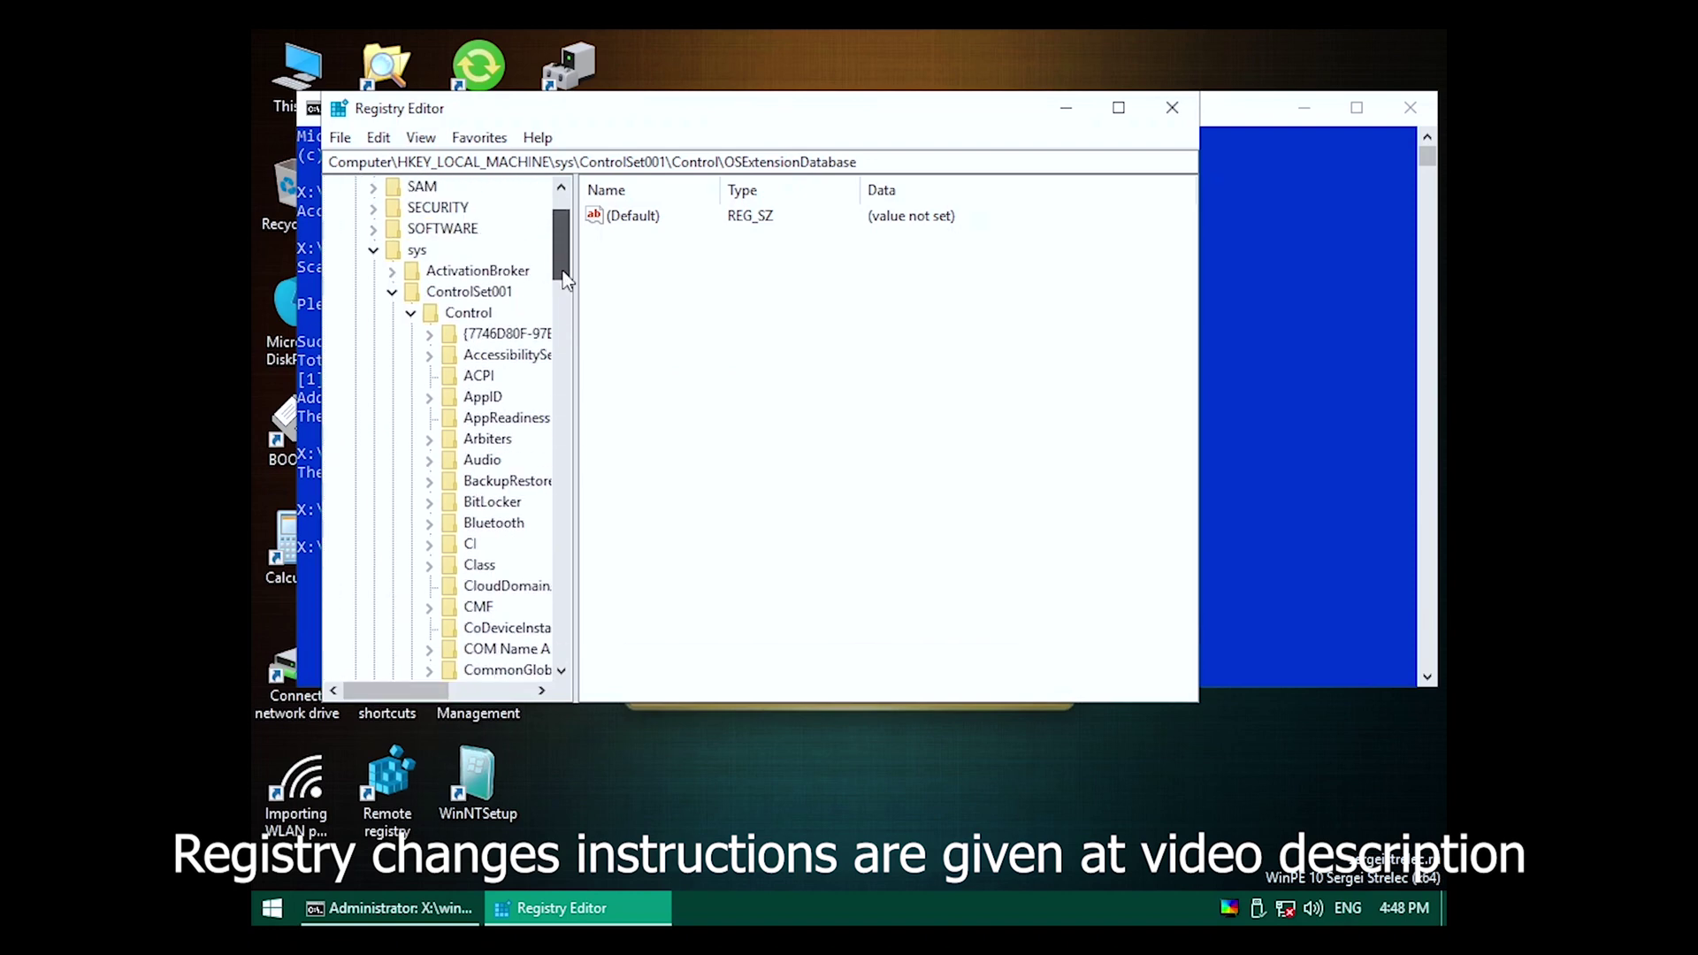
Collapse the sys hive and begin Load Hive with HKEY_LOCAL_MACHINE selected.
{"action": "left_click", "coordinate": [393, 398]}
{"action": "left_click", "coordinate": [373, 355]}
{"action": "left_click", "coordinate": [416, 249]}
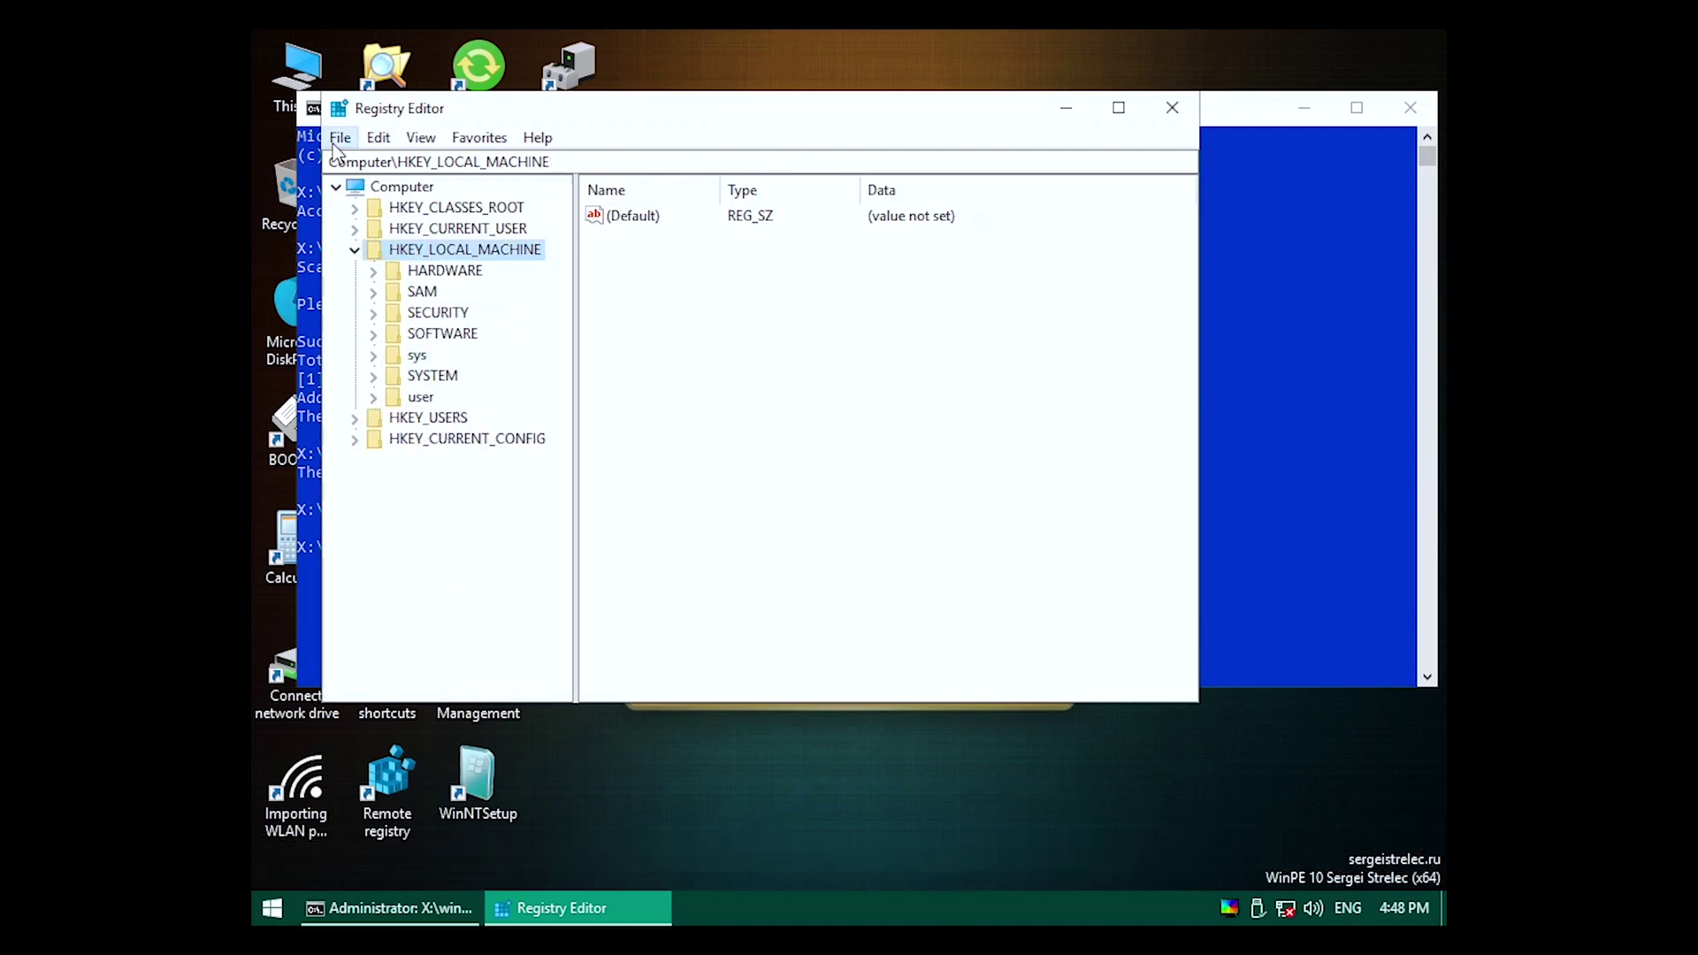
{"action": "left_click", "coordinate": [340, 137]}
{"action": "left_click", "coordinate": [360, 223]}
Load config\SOFTWARE as the hive 'sof' and expand sof > Classes.
{"action": "scroll", "coordinate": [654, 531], "scroll_direction": "down", "scroll_amount": 5}
{"action": "scroll", "coordinate": [624, 358], "scroll_direction": "up", "scroll_amount": 2}
{"action": "scroll", "coordinate": [610, 495], "scroll_direction": "down", "scroll_amount": 2}
{"action": "double_click", "coordinate": [619, 455]}
{"action": "type", "text": "sof"}
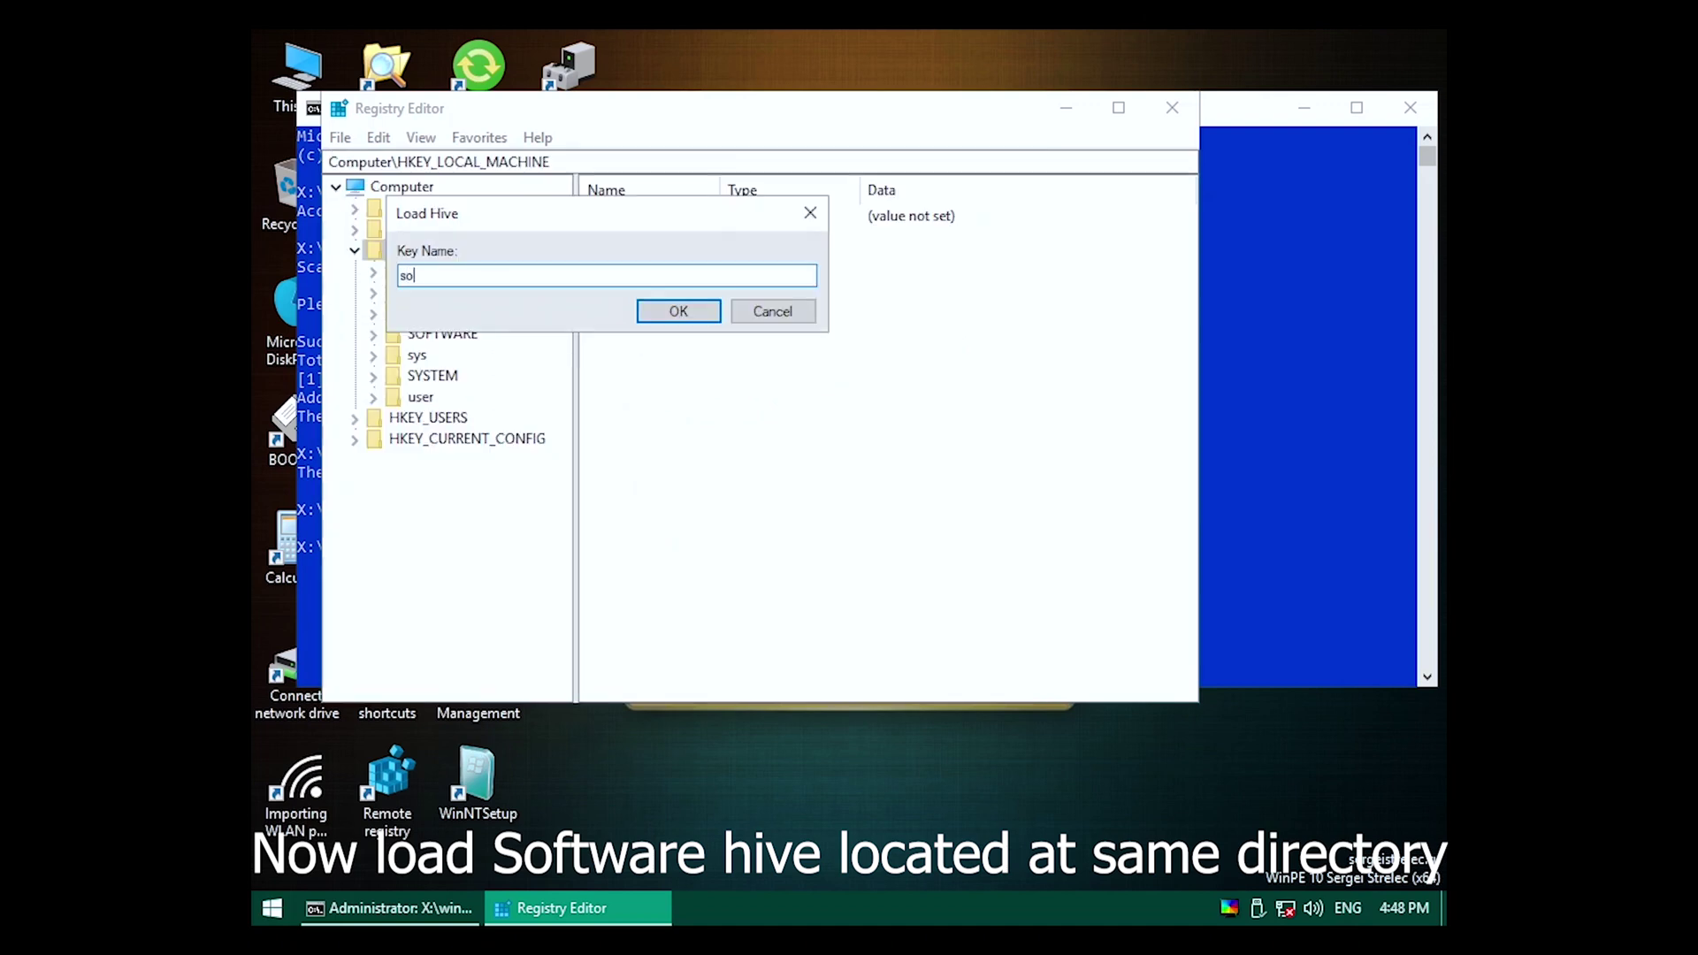
{"action": "key", "text": "Return"}
{"action": "left_click", "coordinate": [373, 354]}
{"action": "left_click", "coordinate": [391, 354]}
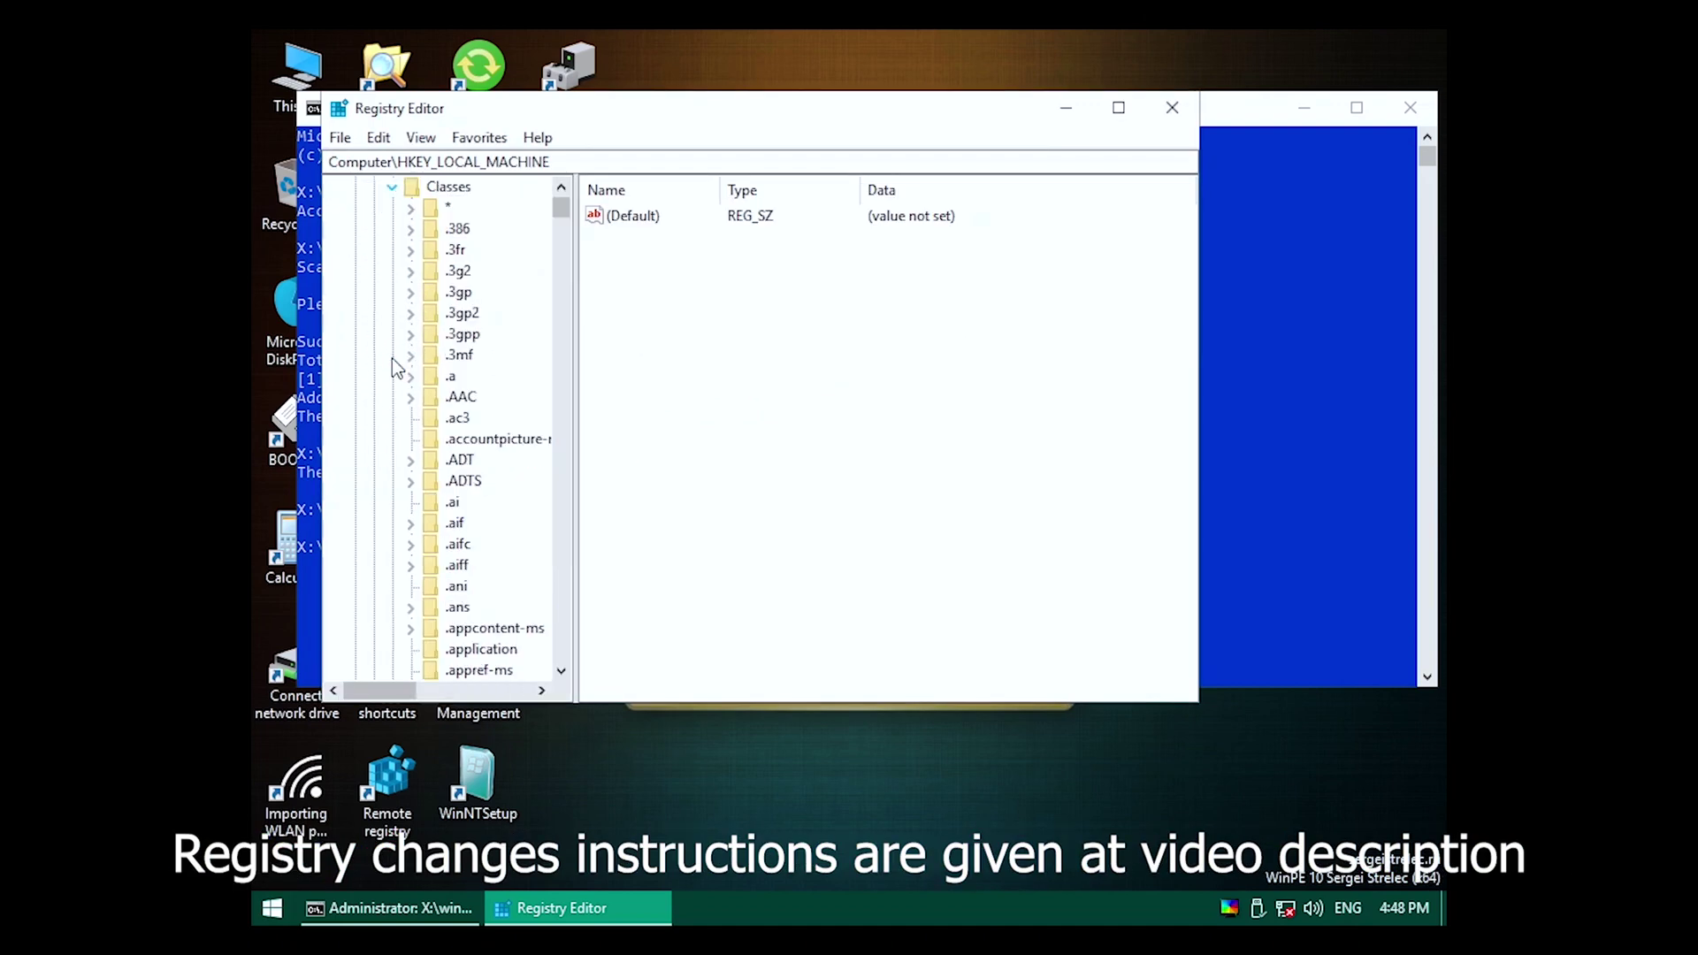
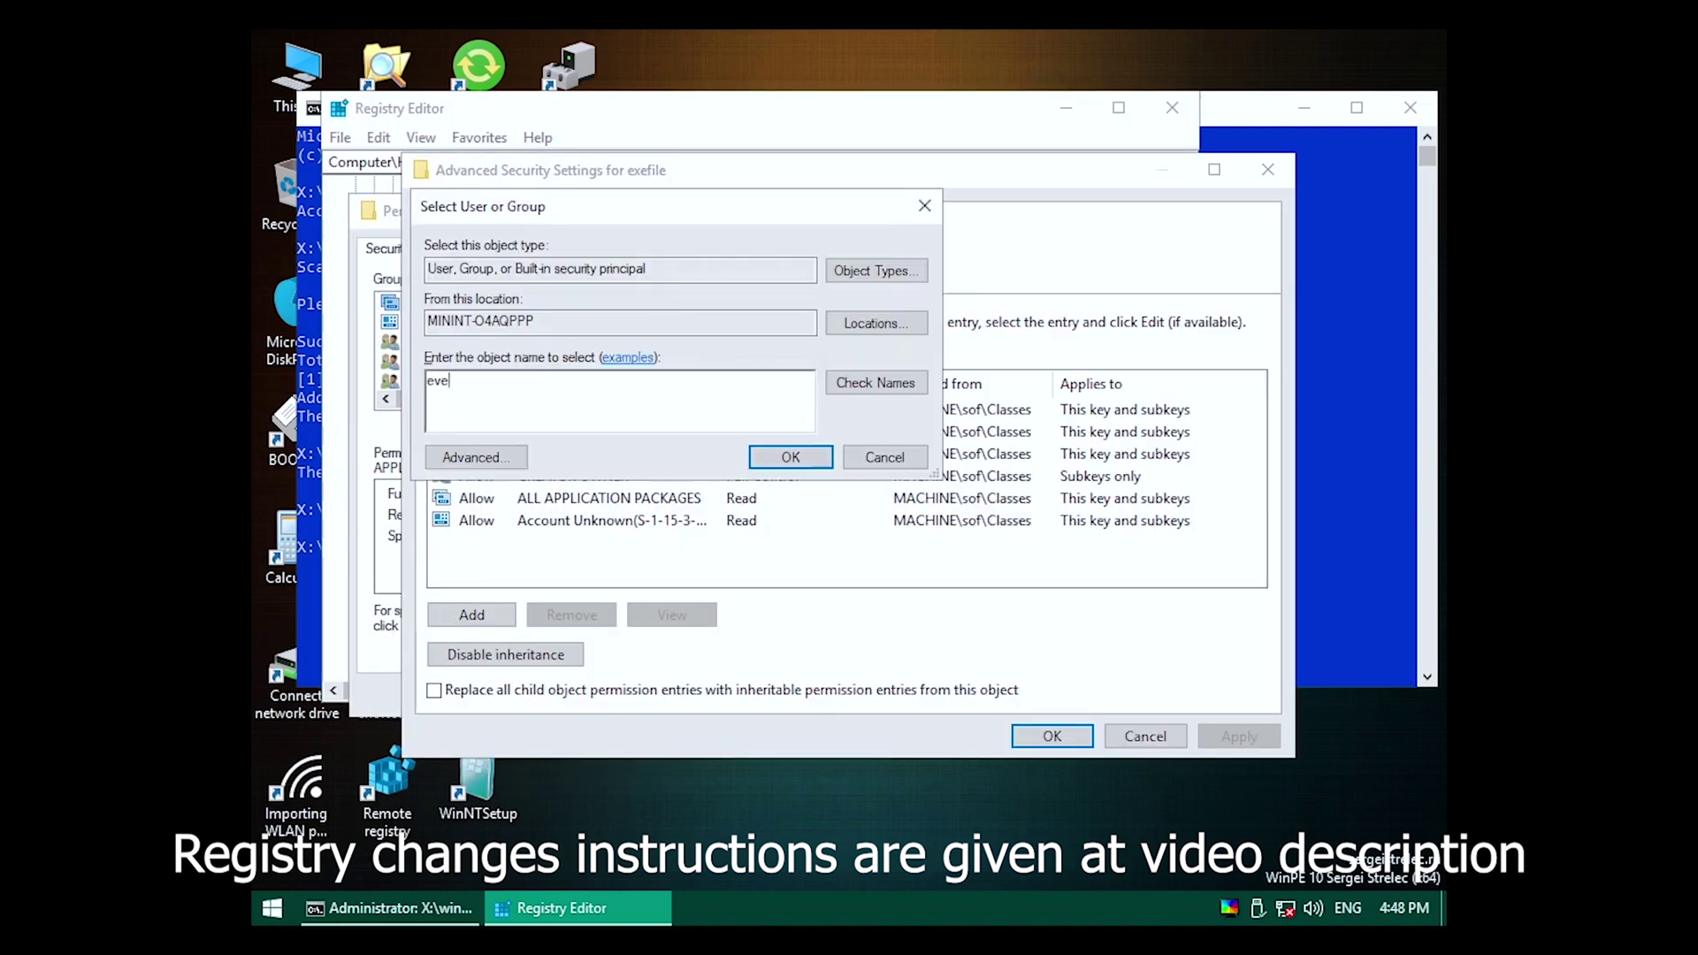
Confirm Everyone as the new owner of the exefile key and apply the permission changes.
{"action": "left_click", "coordinate": [790, 456]}
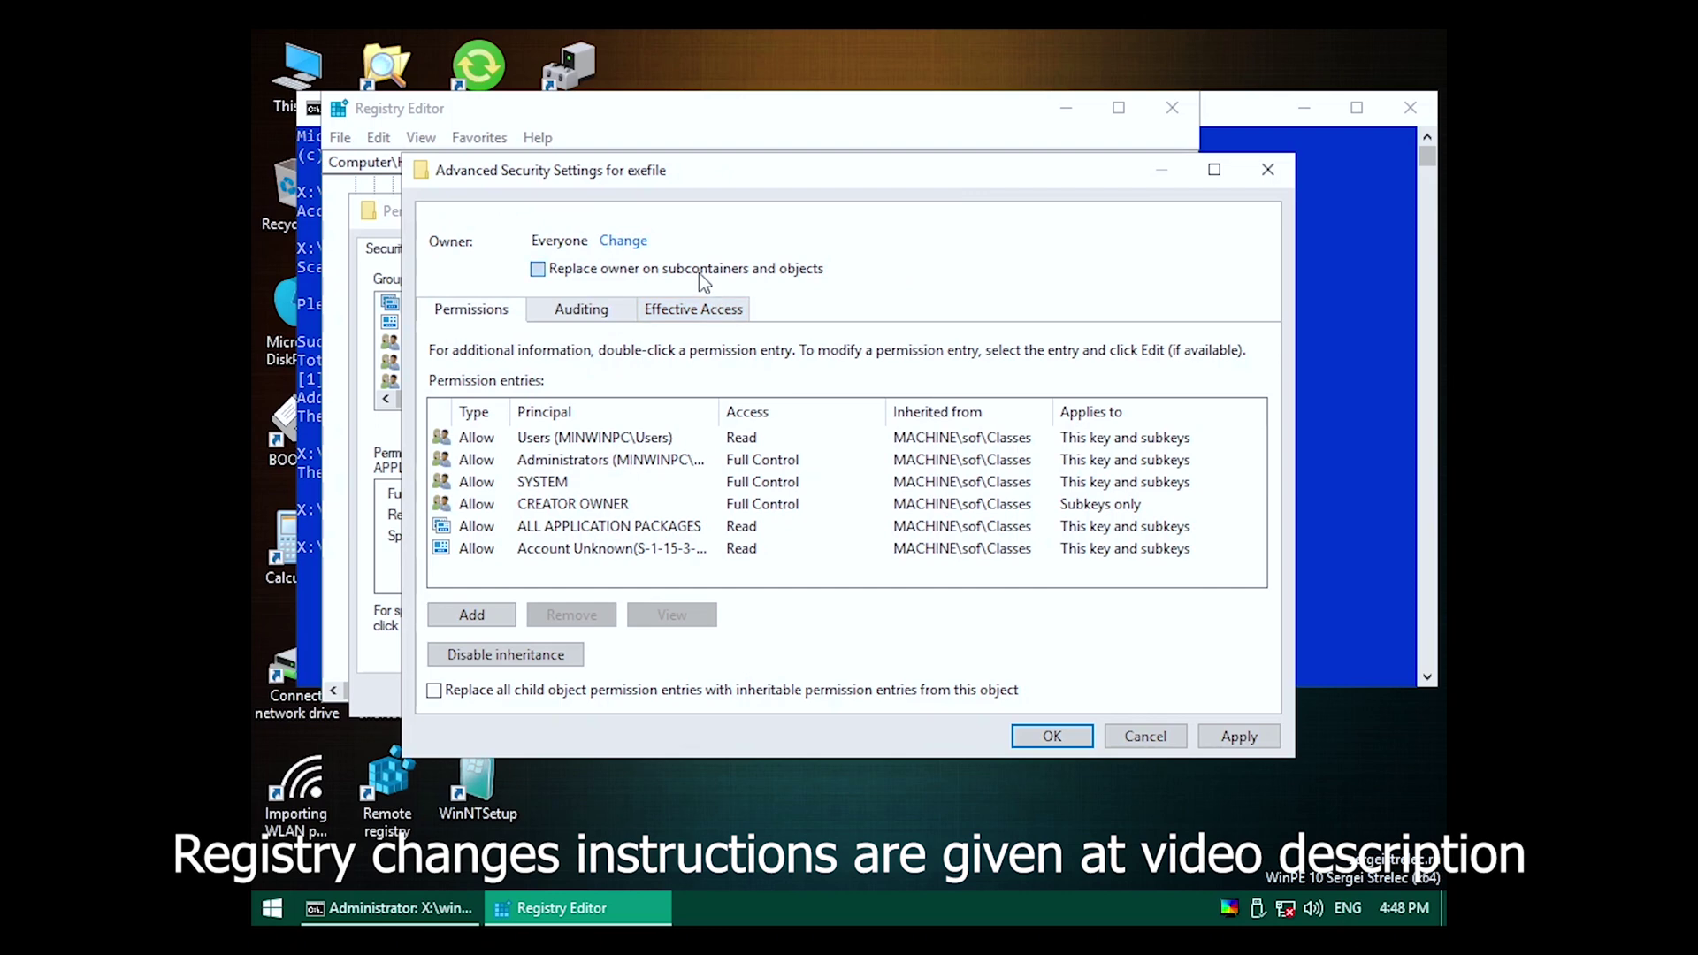
{"action": "left_click", "coordinate": [1052, 736]}
{"action": "left_click", "coordinate": [911, 577]}
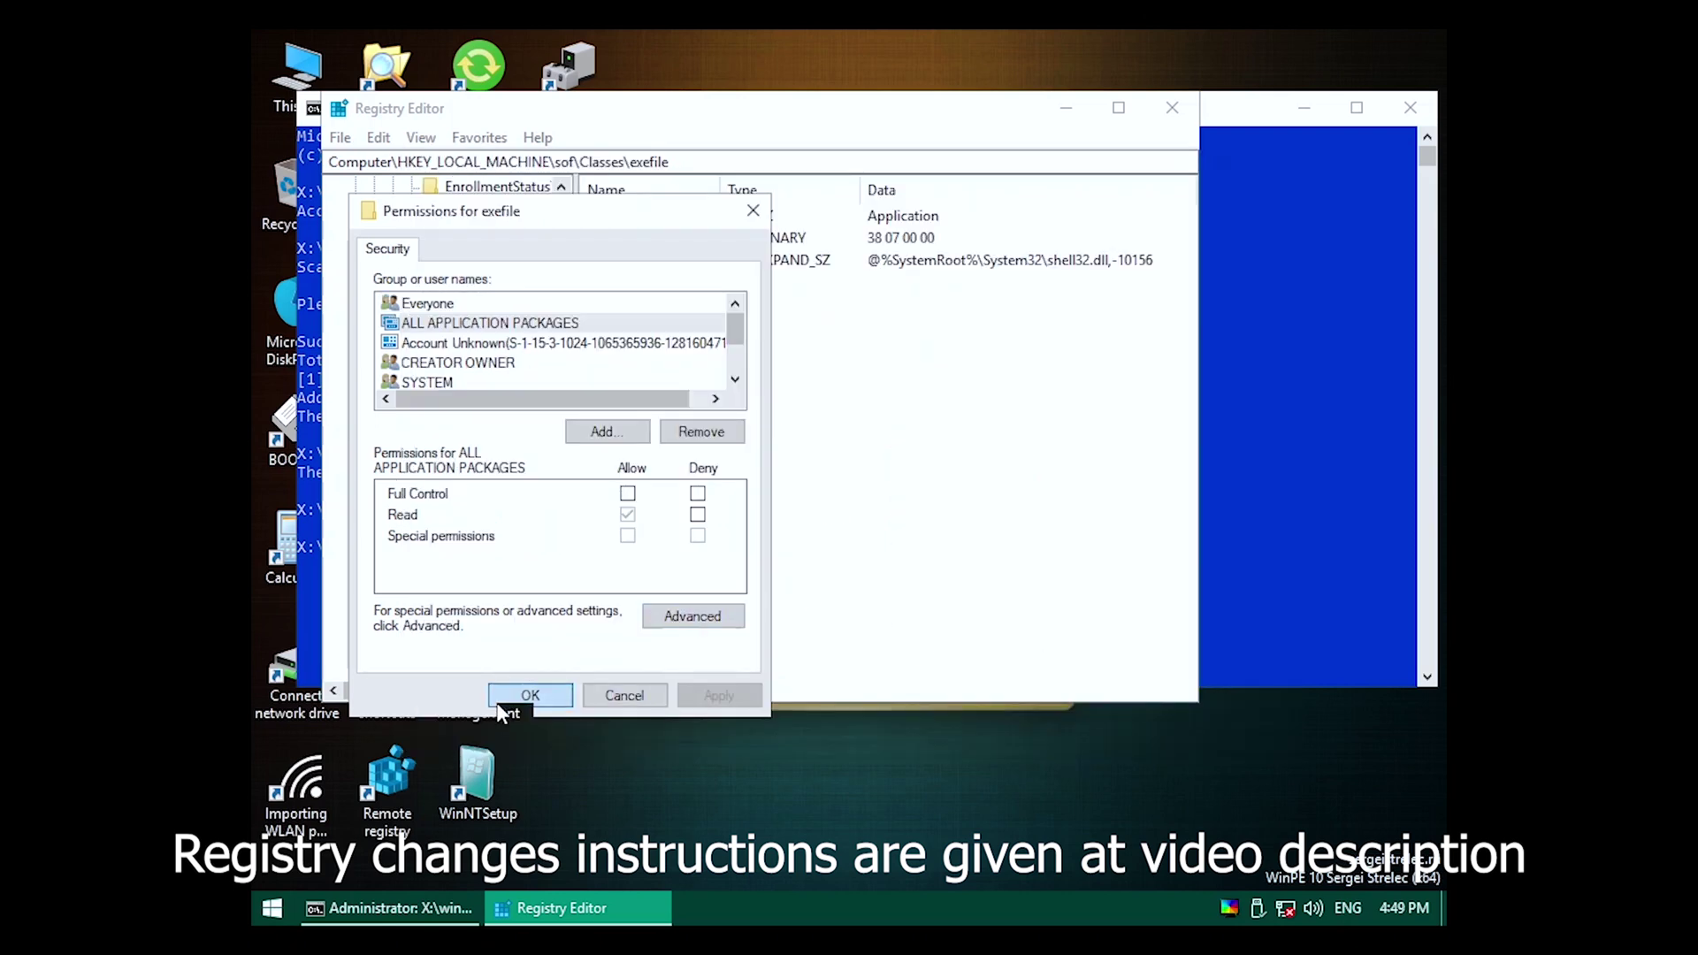
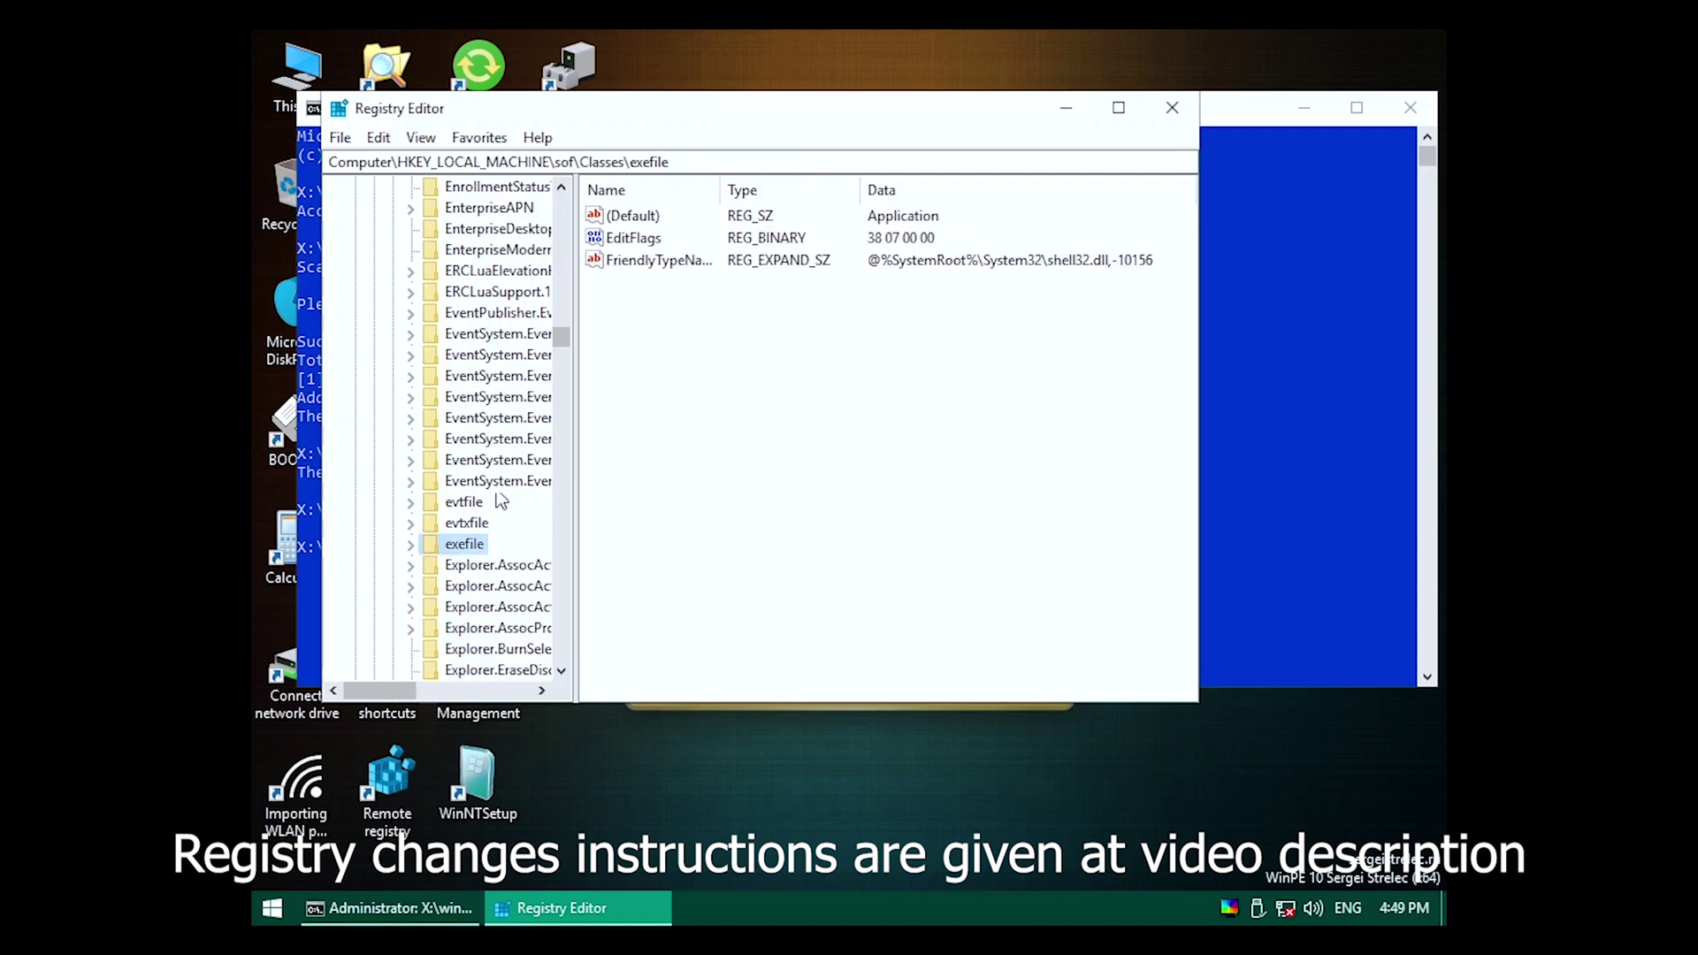
Collapse the expanded exefile branch and the Classes key in the registry tree.
{"action": "left_click_drag", "start_coordinate": [561, 336], "coordinate": [561, 203]}
{"action": "left_click", "coordinate": [392, 355]}
{"action": "scroll", "coordinate": [405, 353], "scroll_direction": "down", "scroll_amount": 2}
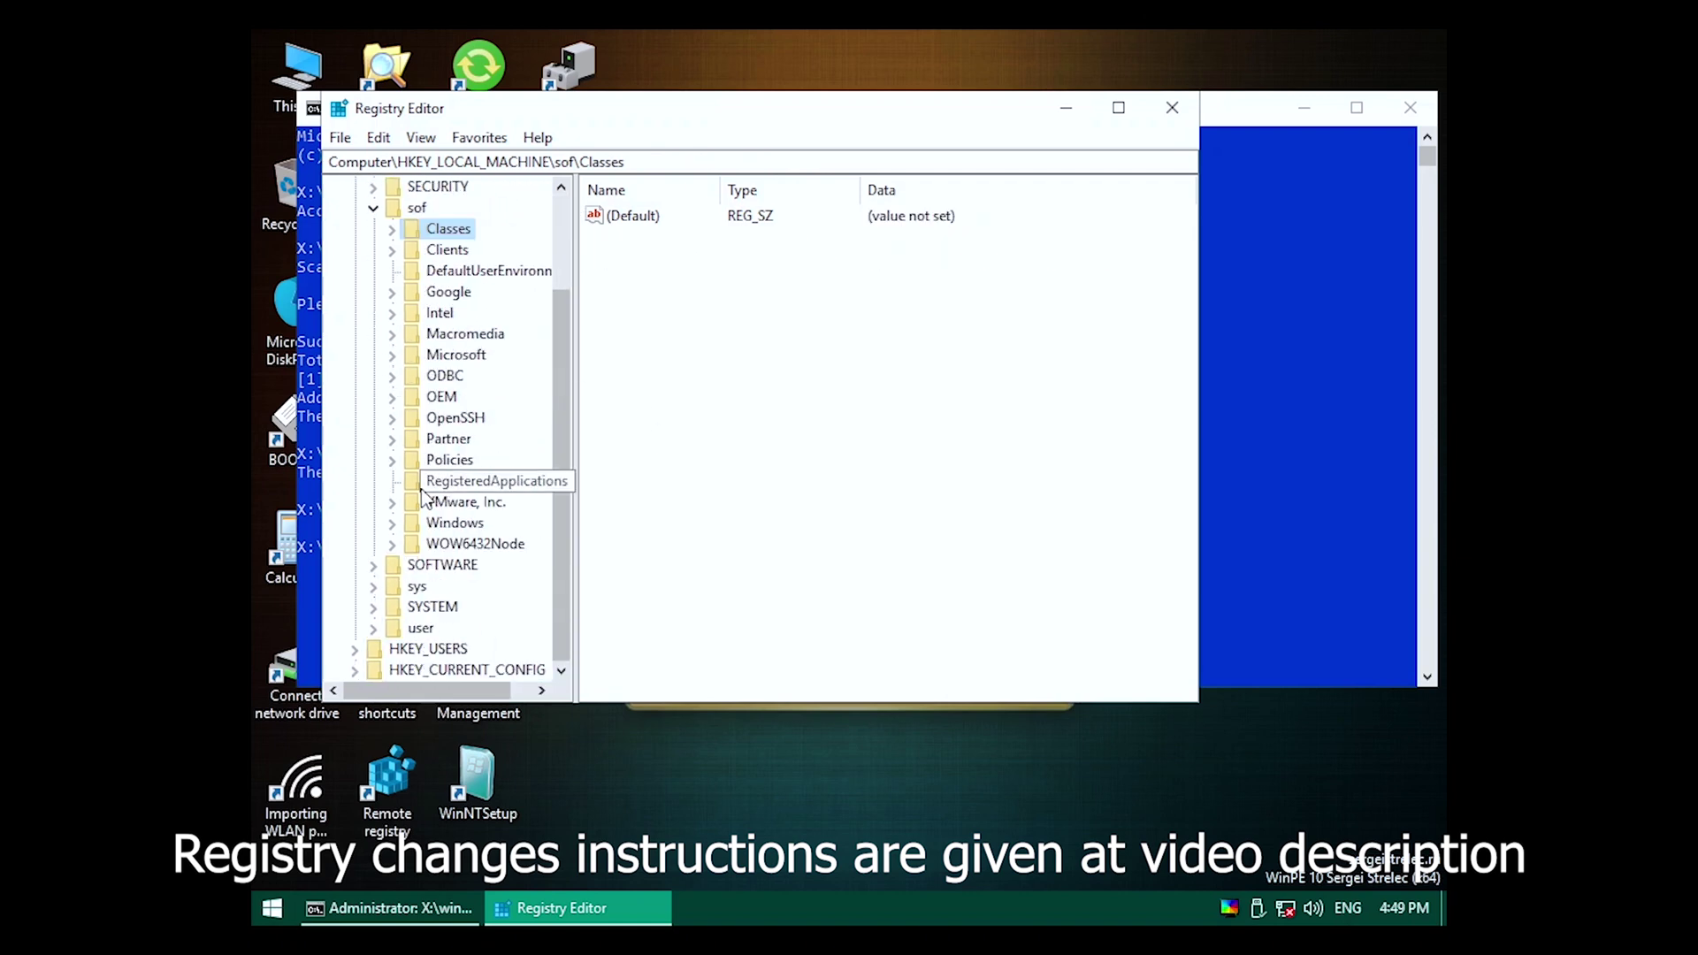
Expand sof\Policies\Microsoft and open the Permissions dialog for the Microsoft key.
{"action": "left_click", "coordinate": [394, 460]}
{"action": "left_click", "coordinate": [410, 482]}
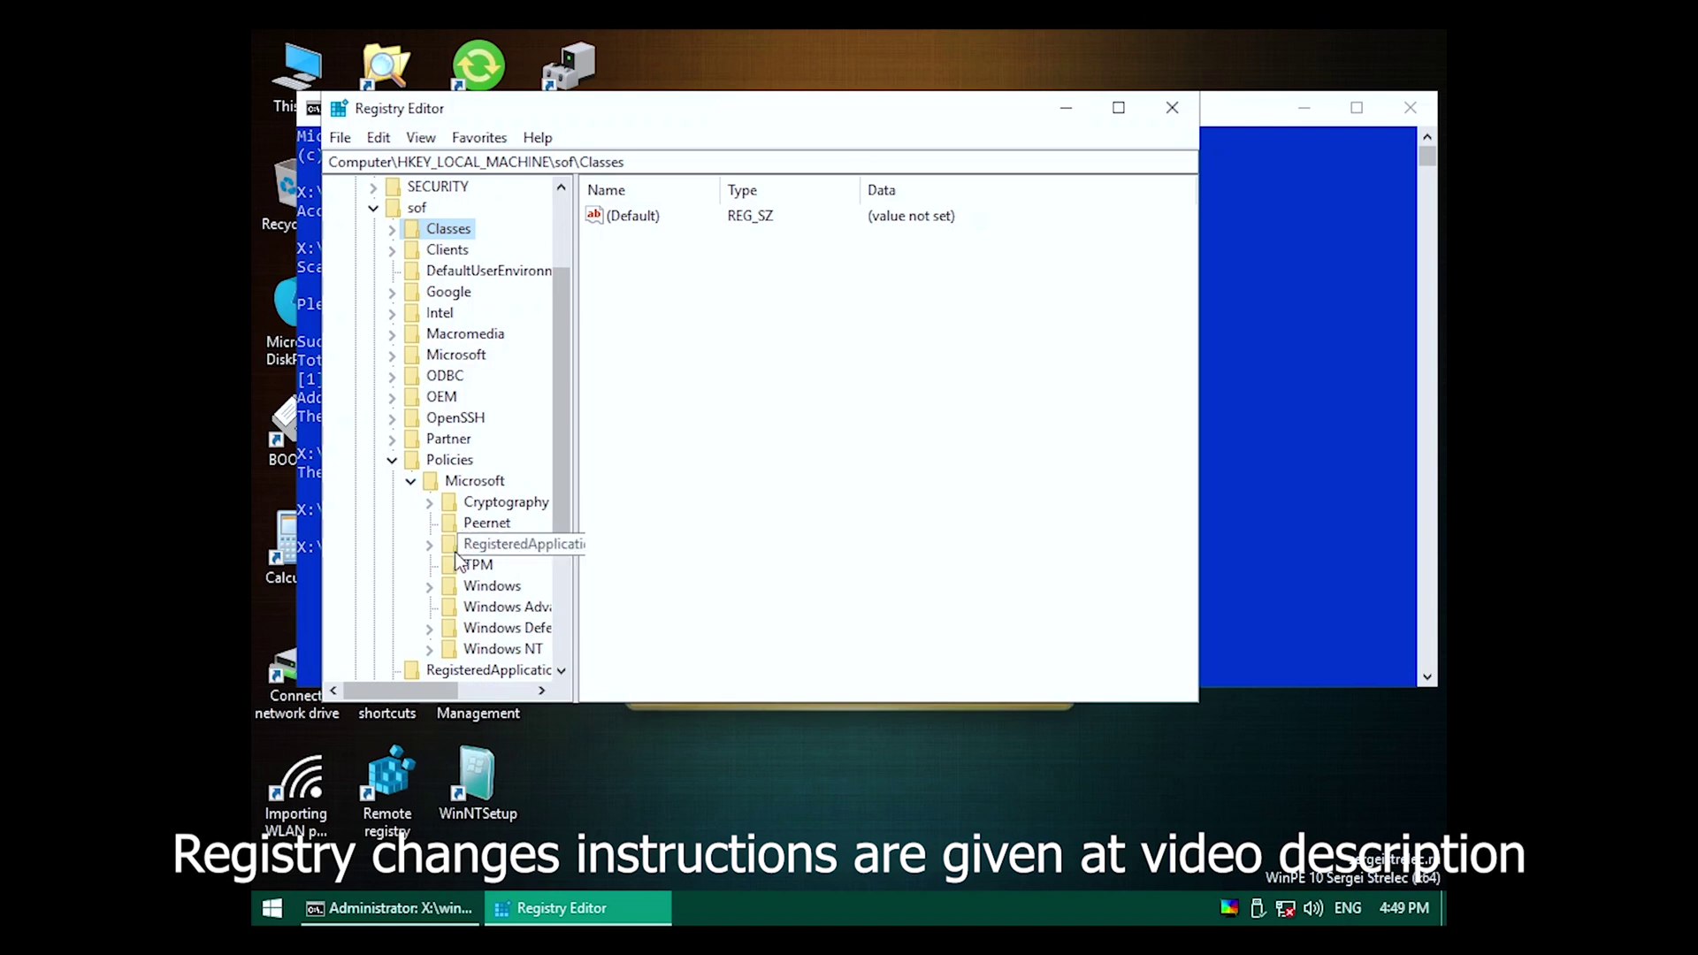
{"action": "right_click", "coordinate": [461, 480]}
{"action": "left_click", "coordinate": [504, 665]}
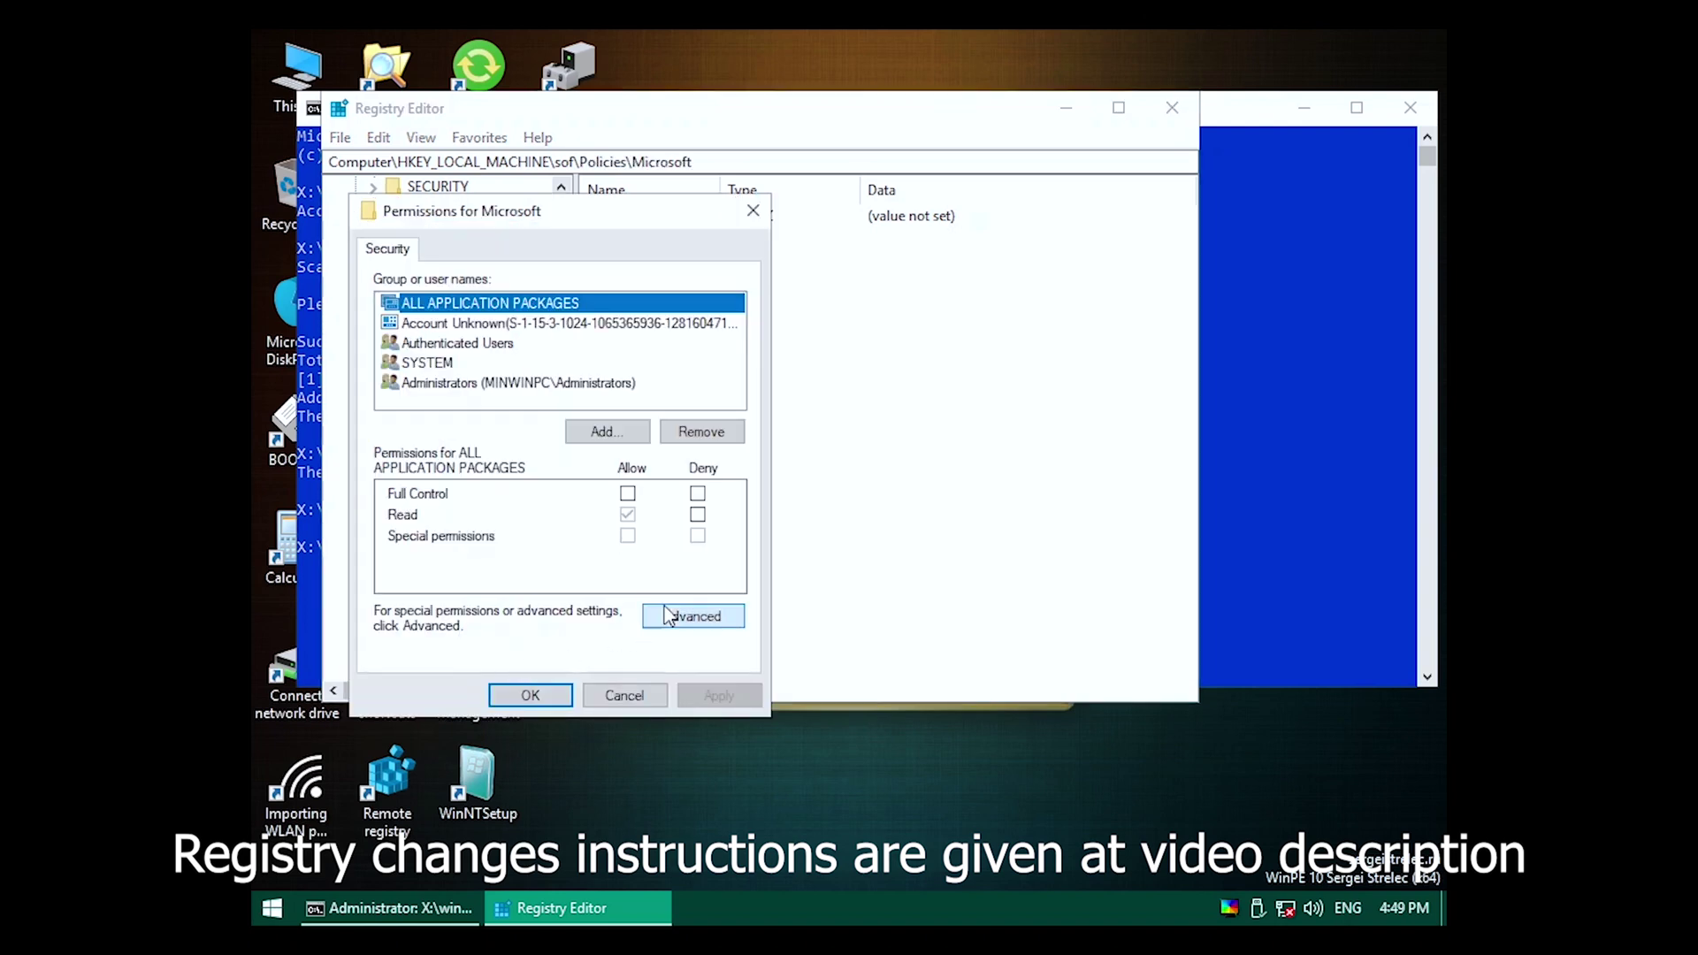
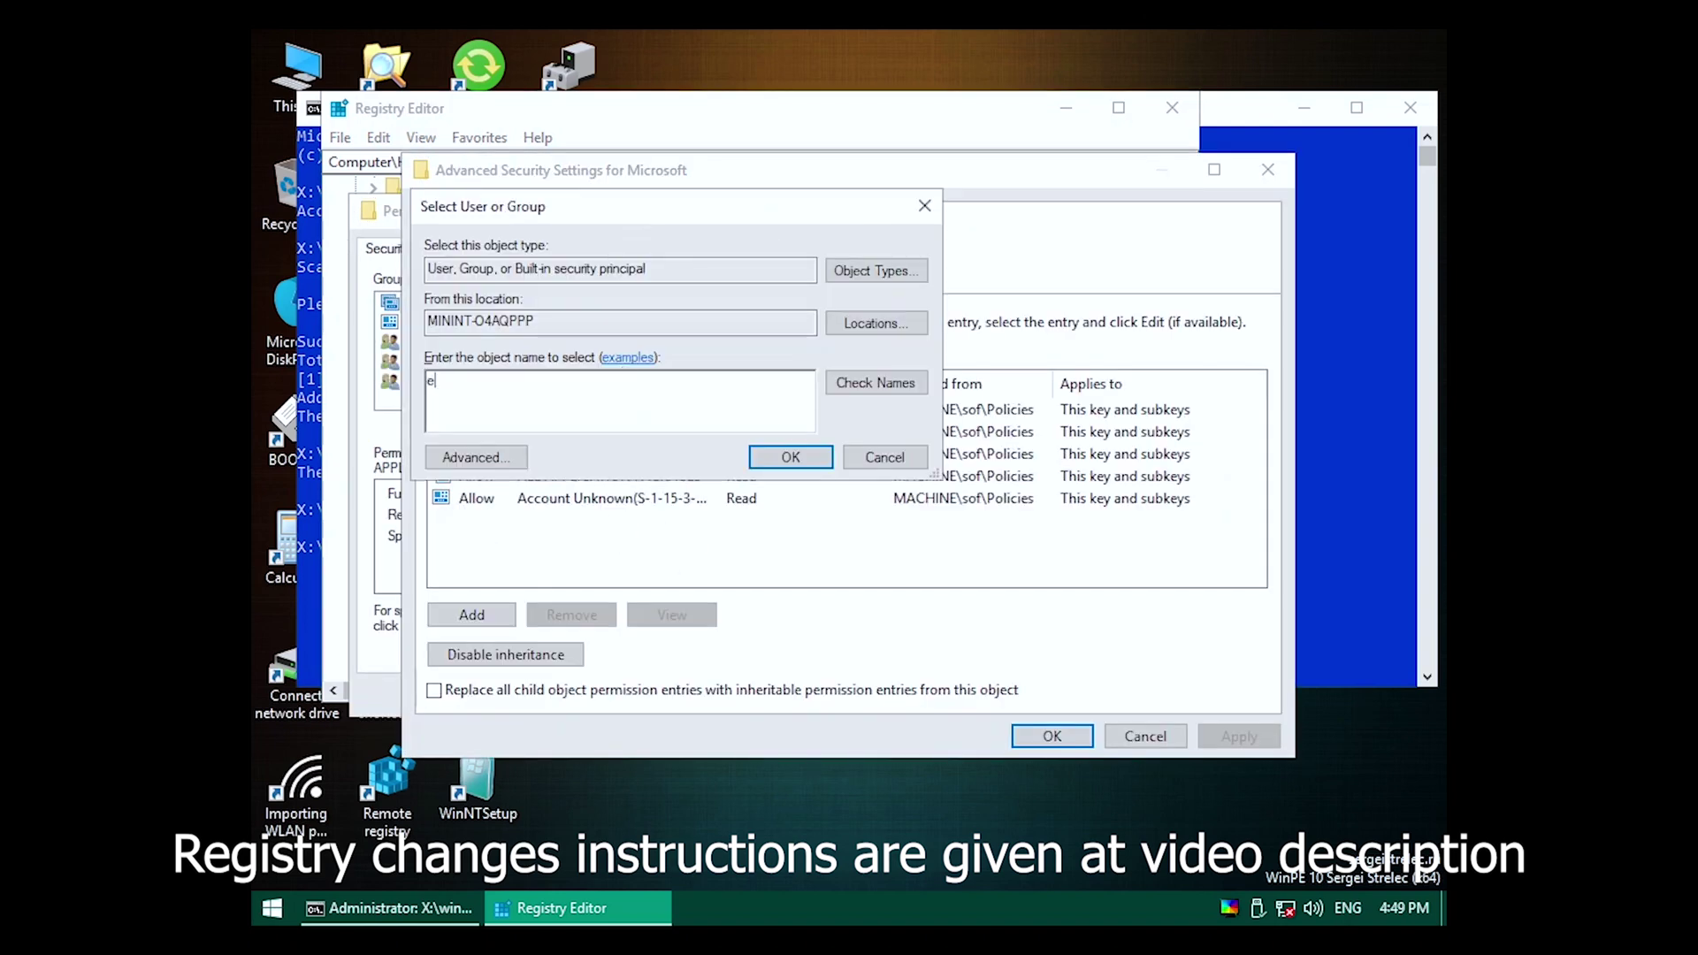
Make Everyone owner of Policies\Microsoft and replace all child permission entries with inheritable ones.
{"action": "key", "text": "Return"}
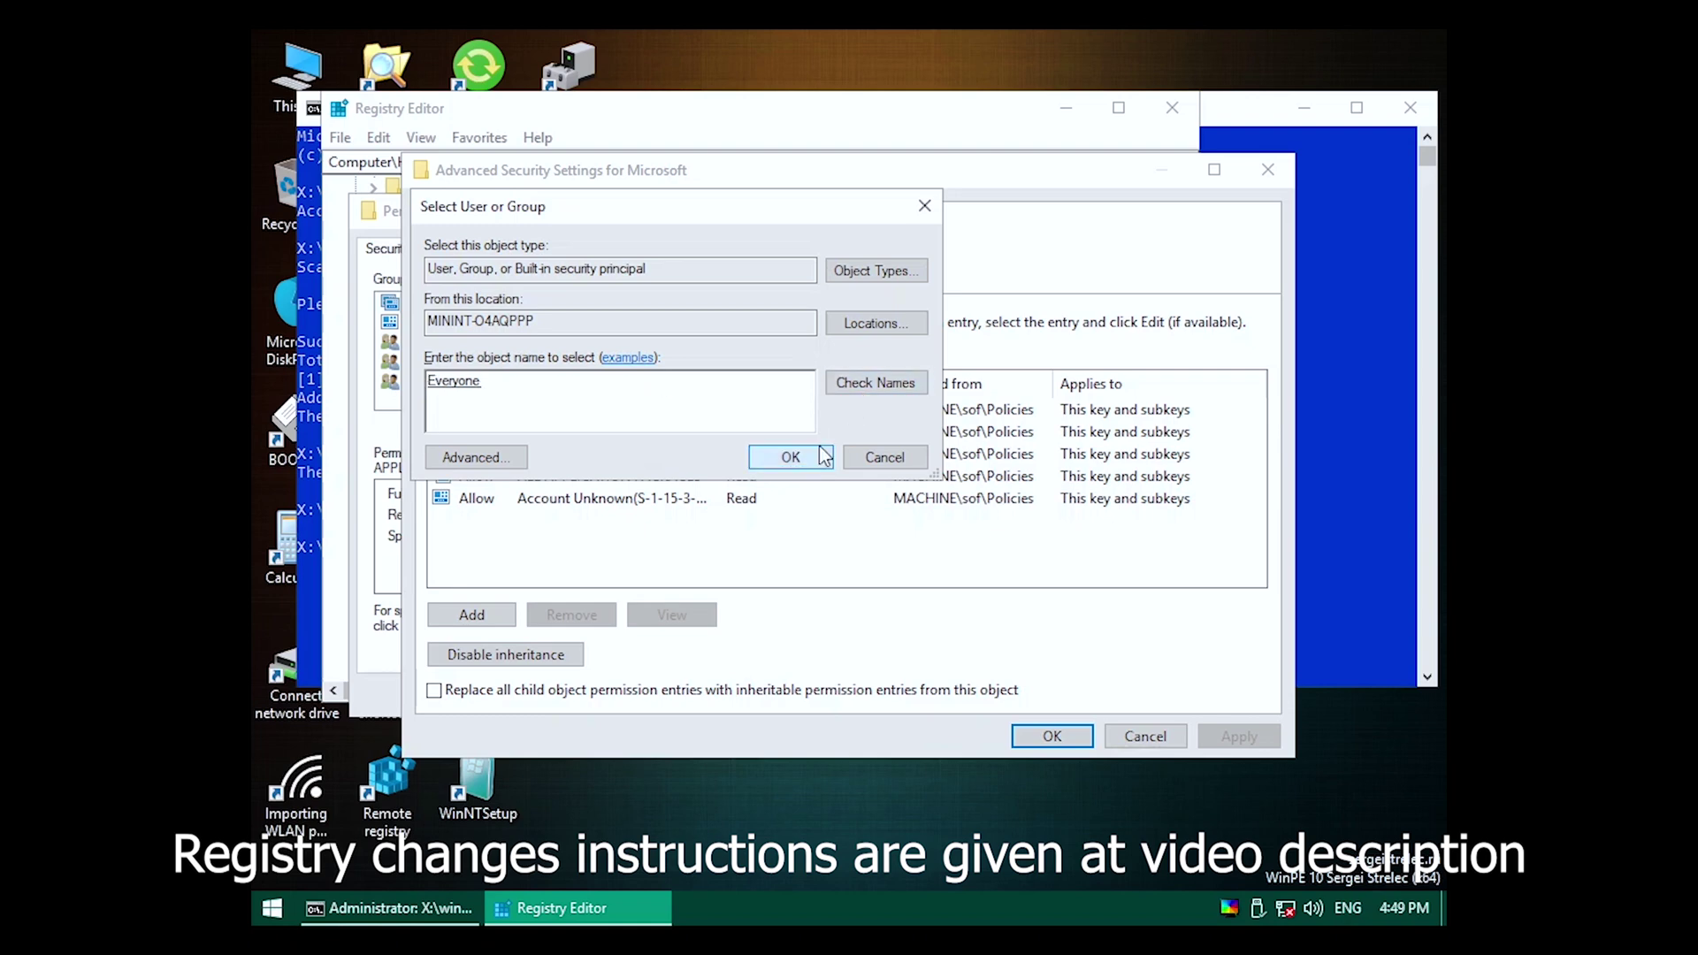
{"action": "left_click", "coordinate": [1237, 737]}
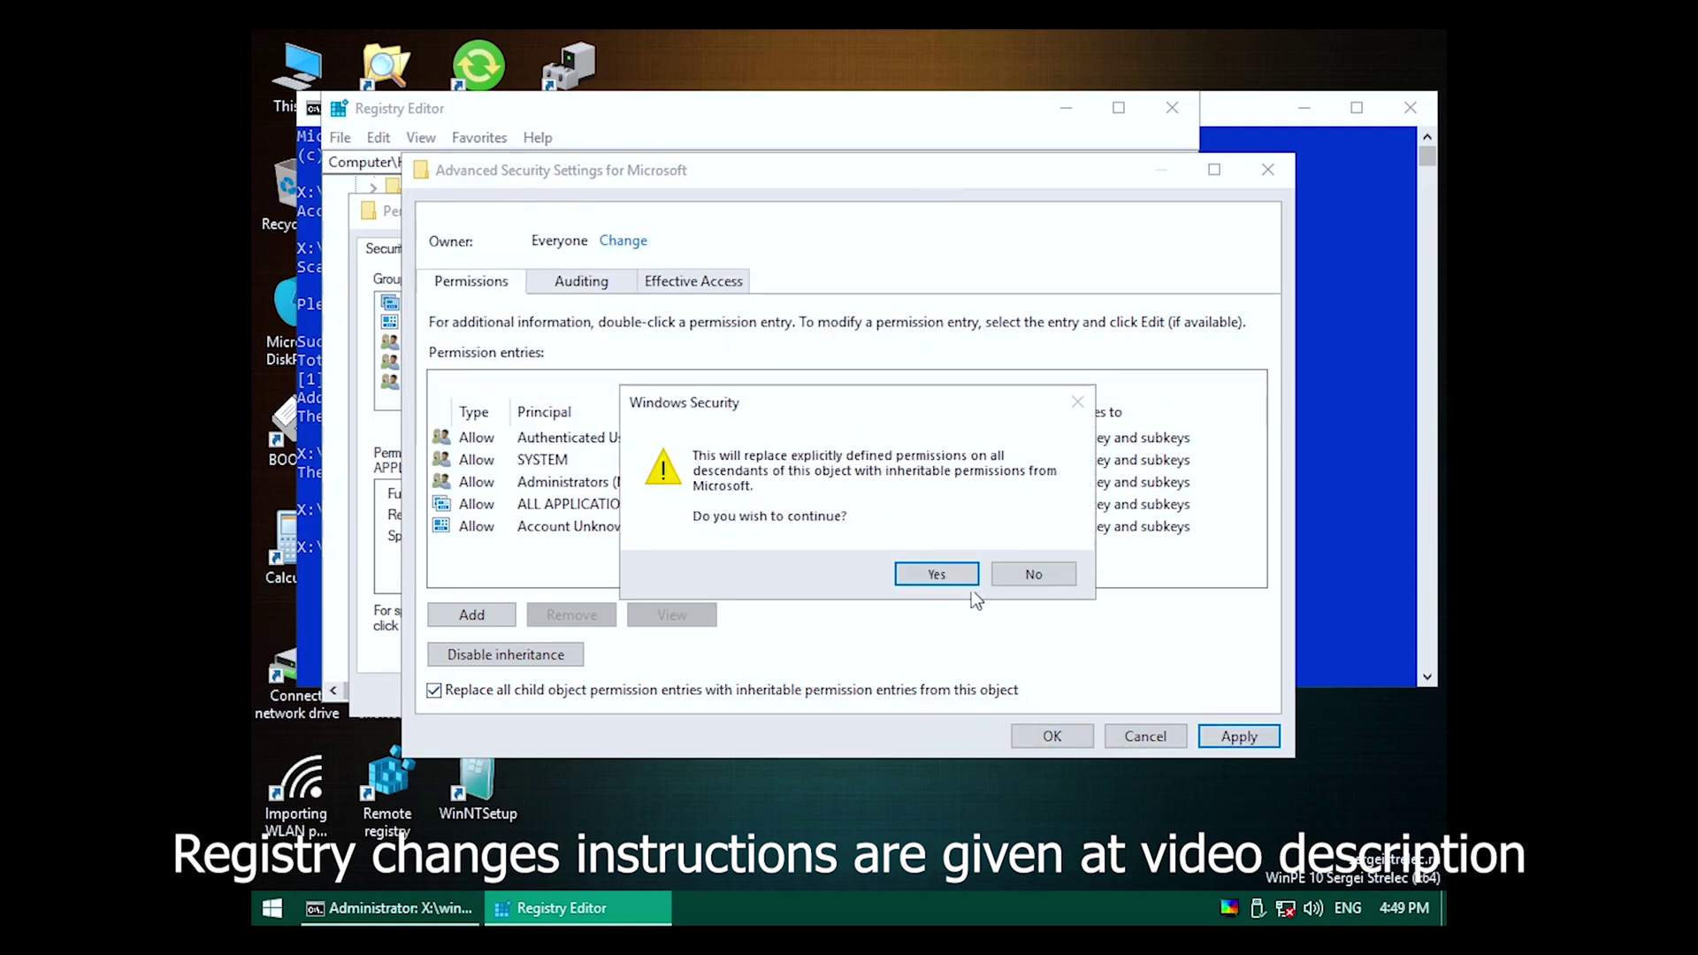
{"action": "left_click", "coordinate": [947, 580]}
{"action": "left_click", "coordinate": [1052, 736]}
{"action": "left_click", "coordinate": [534, 694]}
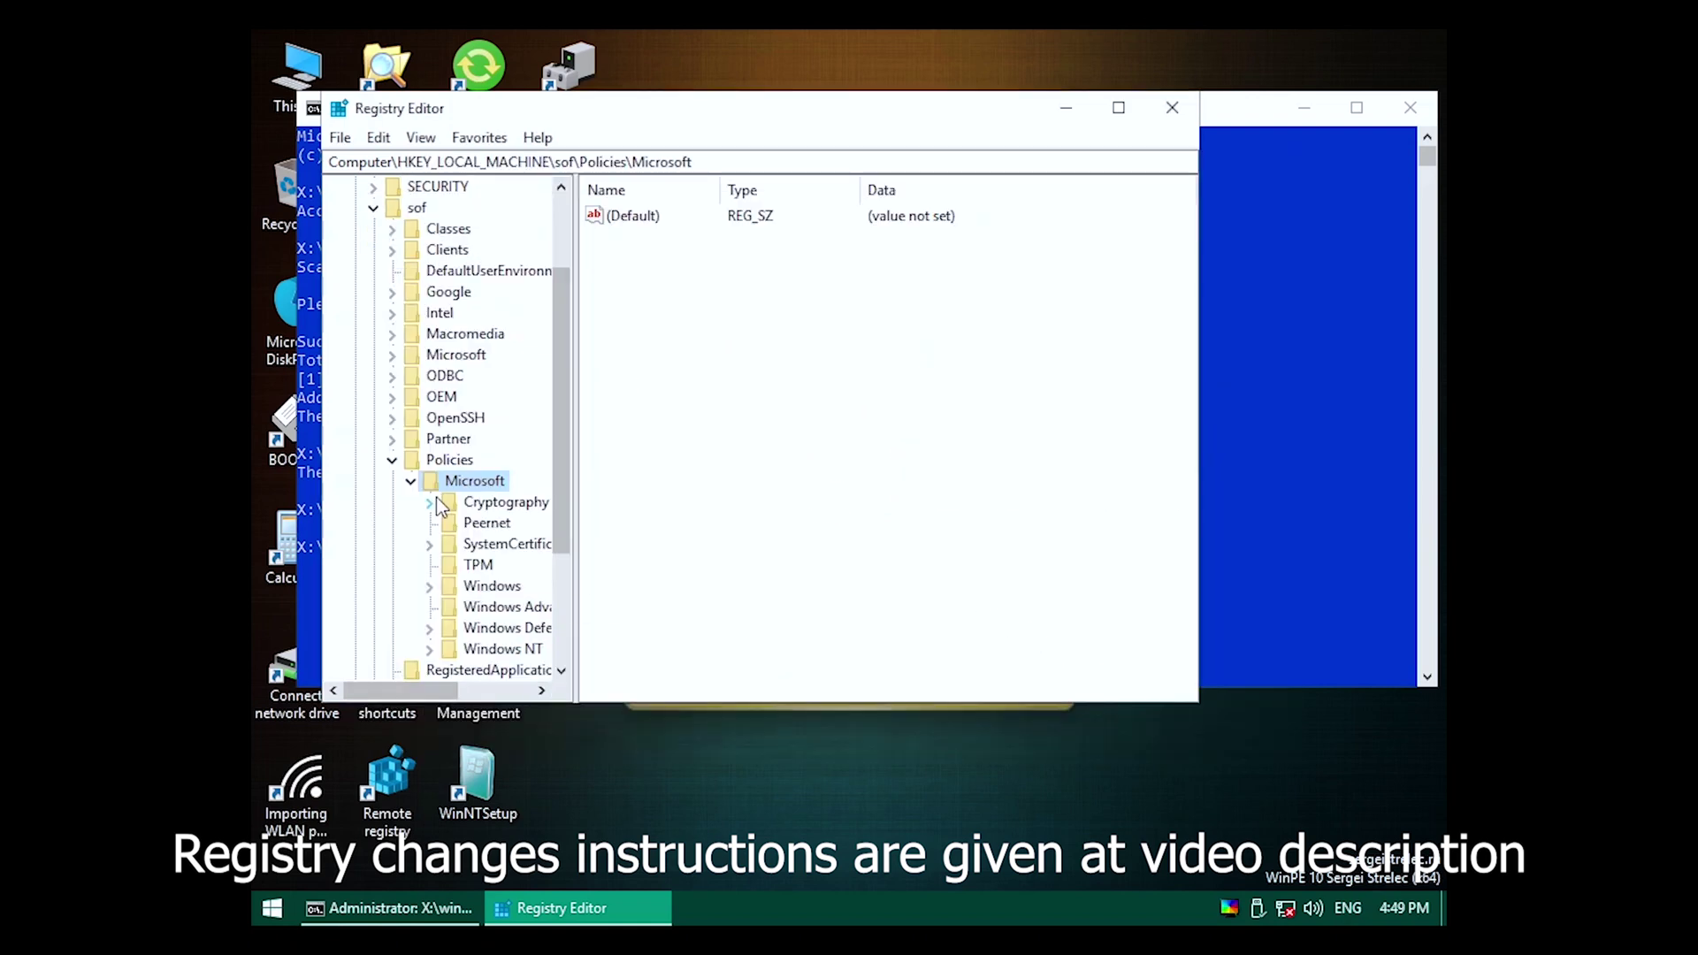
Delete the DisableSR value from the Windows NT\SystemRestore policy key.
{"action": "left_click", "coordinate": [477, 585]}
{"action": "double_click", "coordinate": [499, 649]}
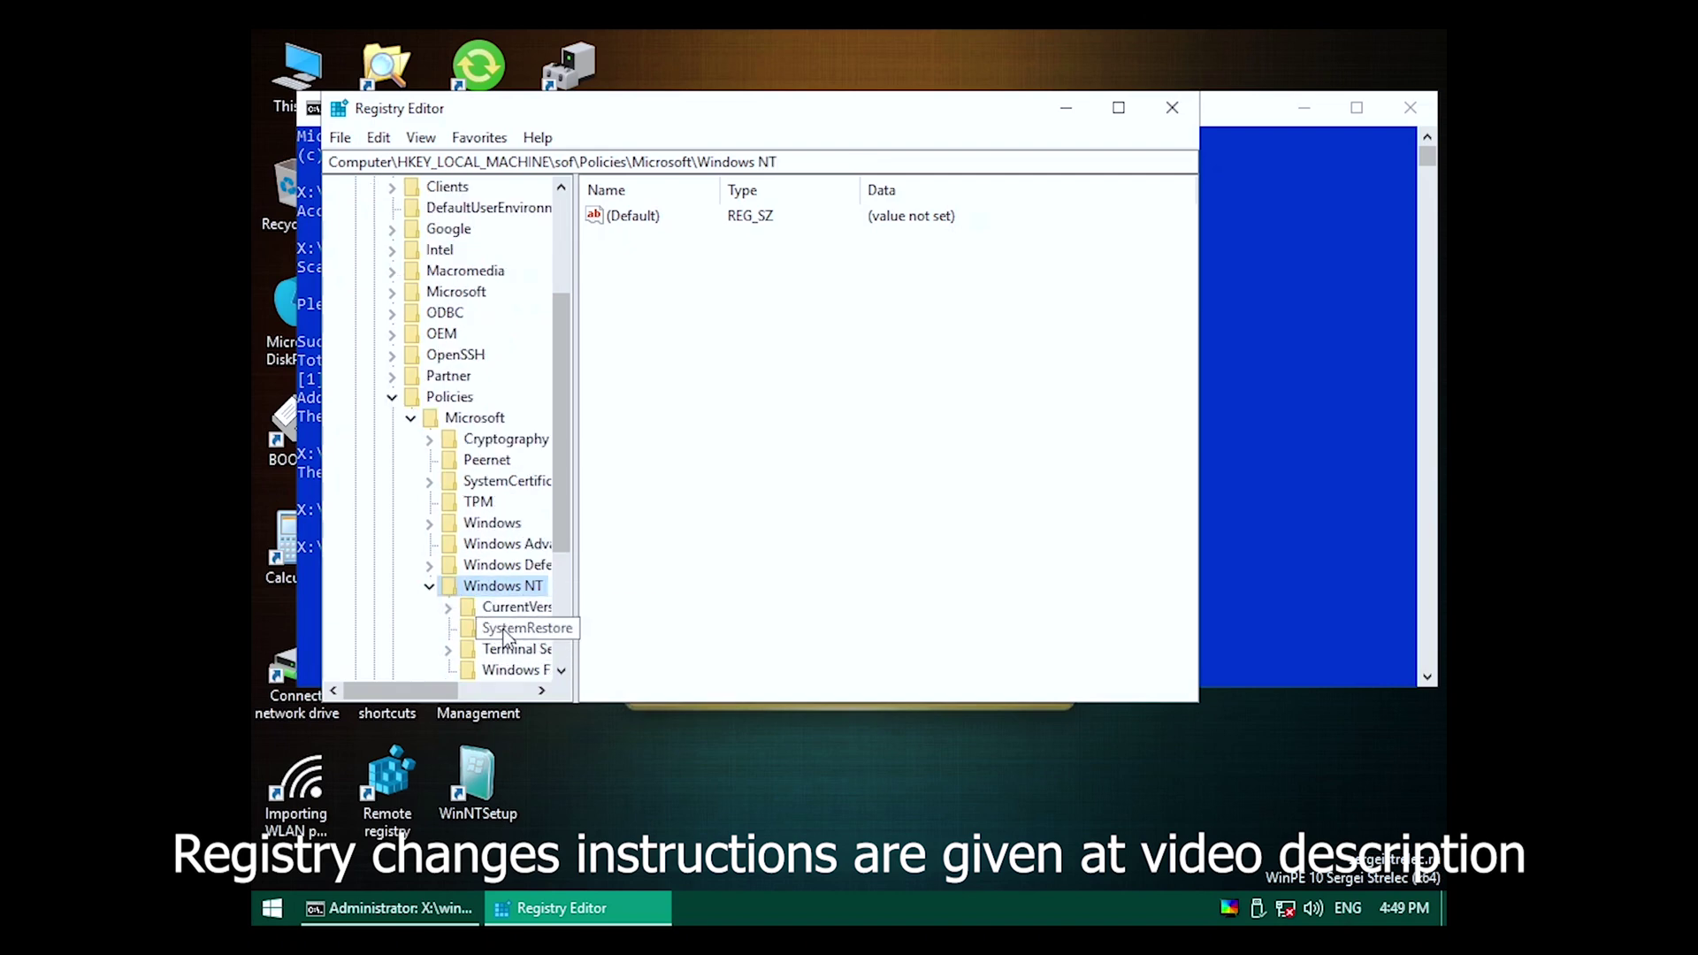
{"action": "left_click", "coordinate": [506, 629]}
{"action": "key", "text": "Delete"}
{"action": "key", "text": "Return"}
Check the CurrentVersion and Windows File Protection keys under Windows NT, then collapse it.
{"action": "left_click", "coordinate": [517, 606]}
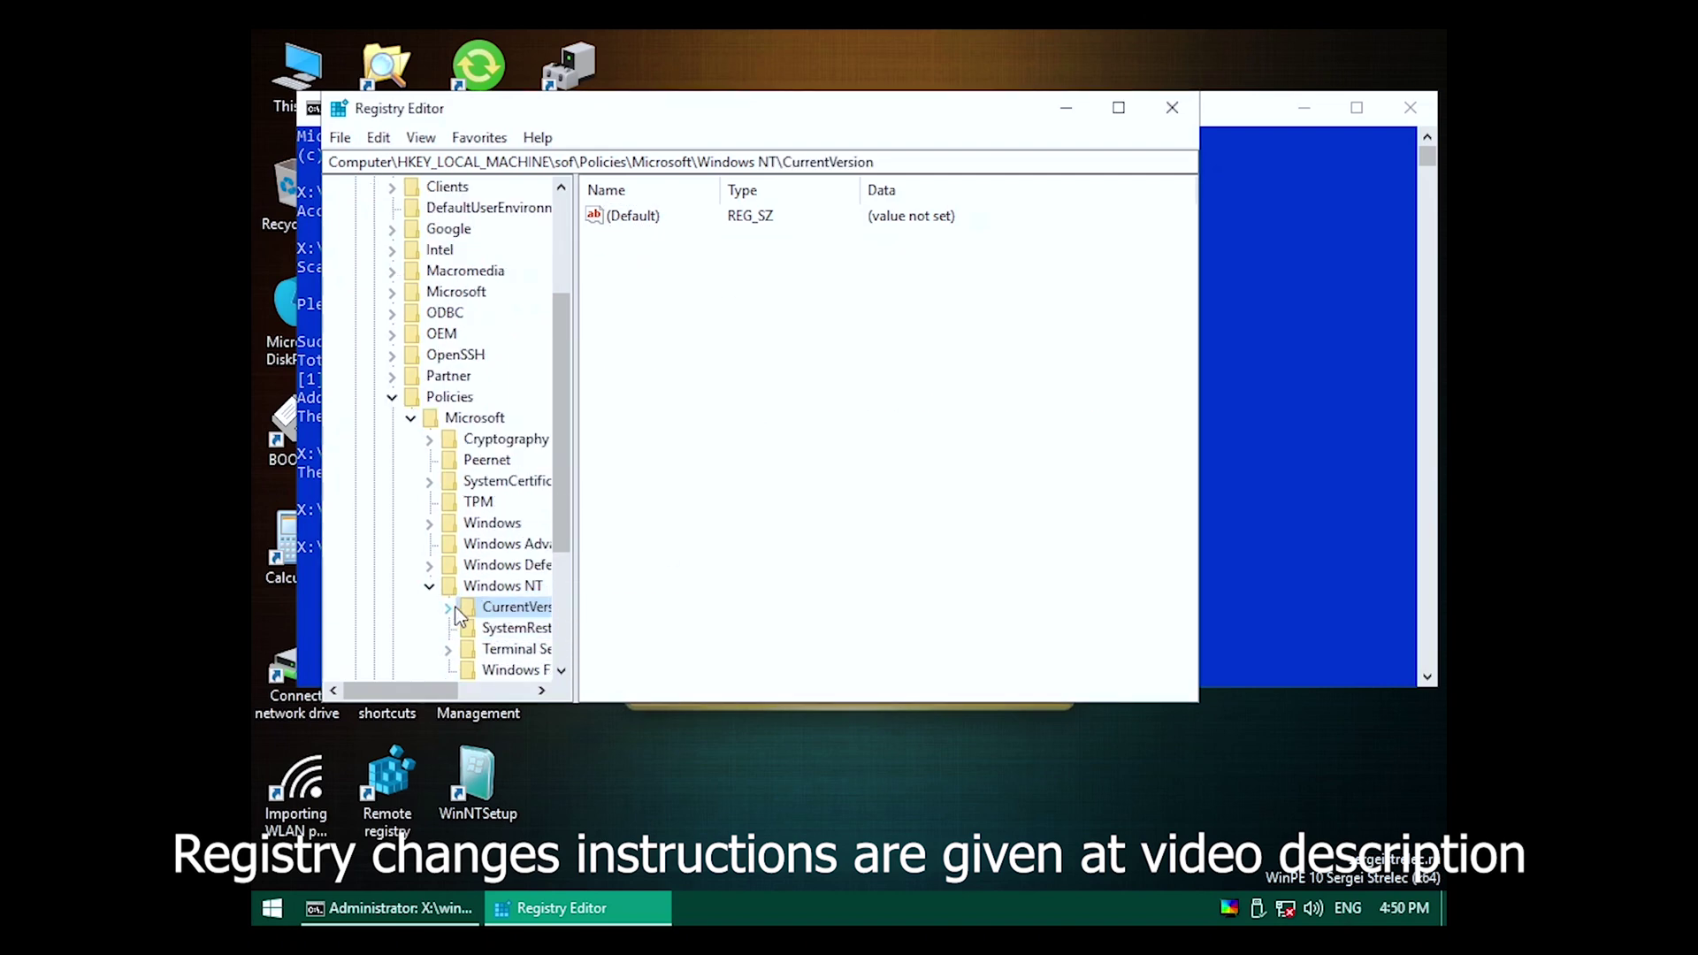
{"action": "scroll", "coordinate": [510, 659], "scroll_direction": "down", "scroll_amount": 2}
{"action": "left_click", "coordinate": [518, 541]}
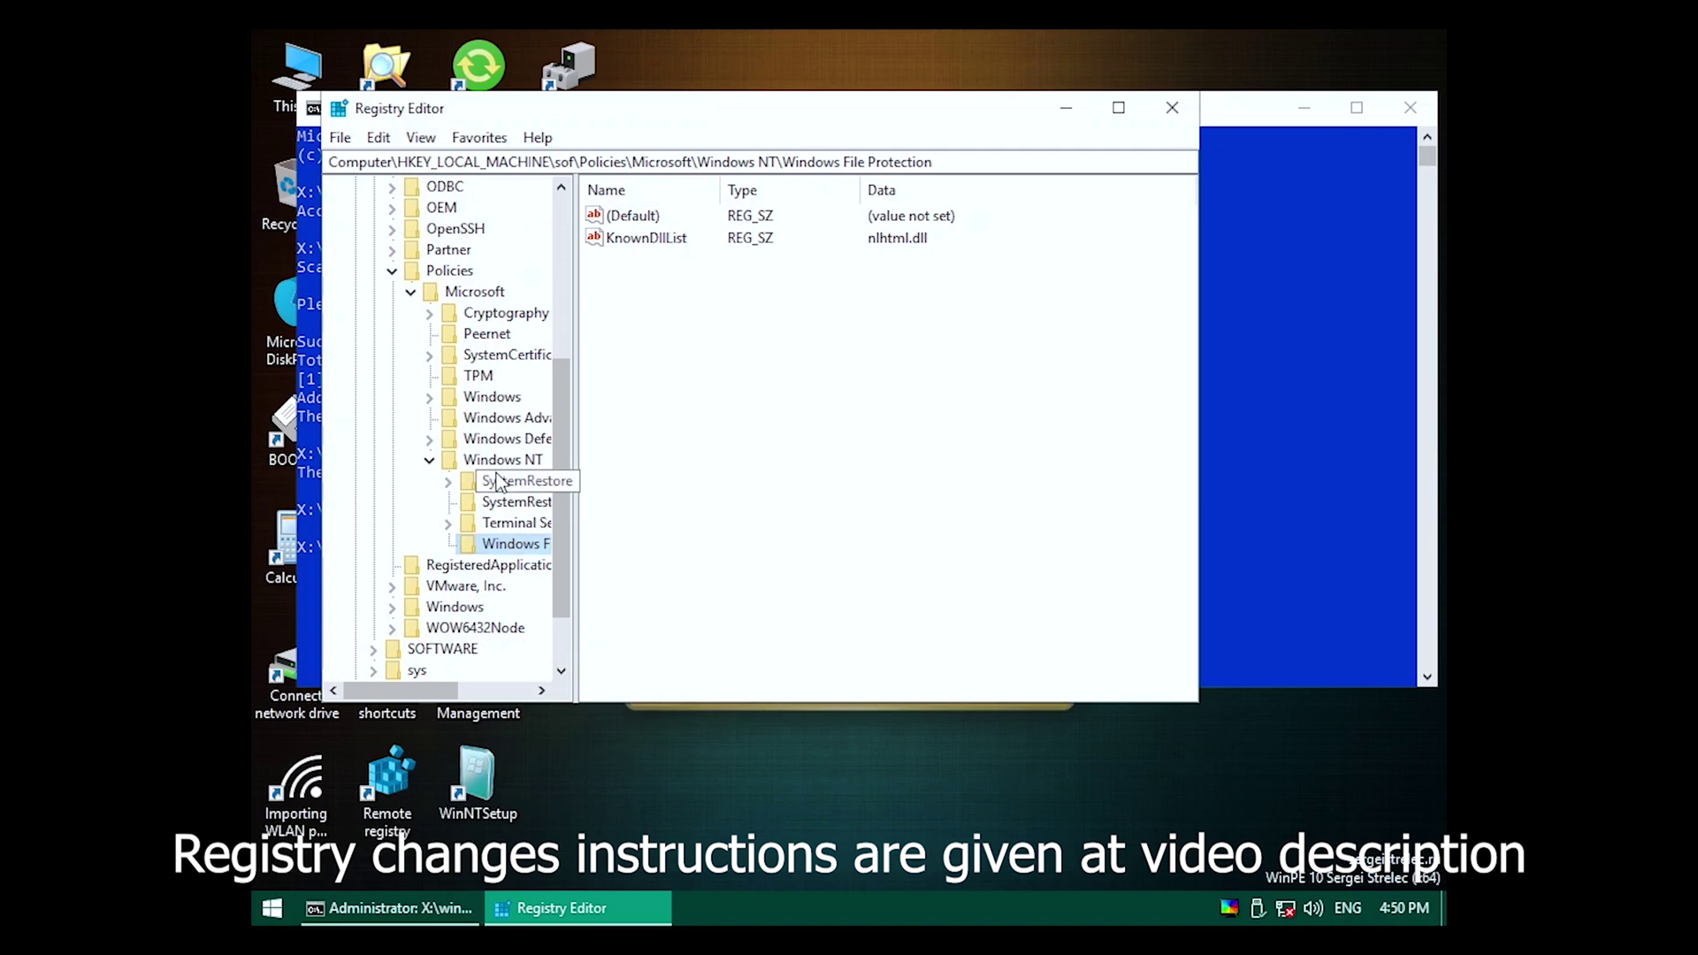
{"action": "left_click", "coordinate": [429, 462]}
Delete the DisableLogon DWORD value from Policies\Microsoft\Windows\System.
{"action": "left_click", "coordinate": [430, 397]}
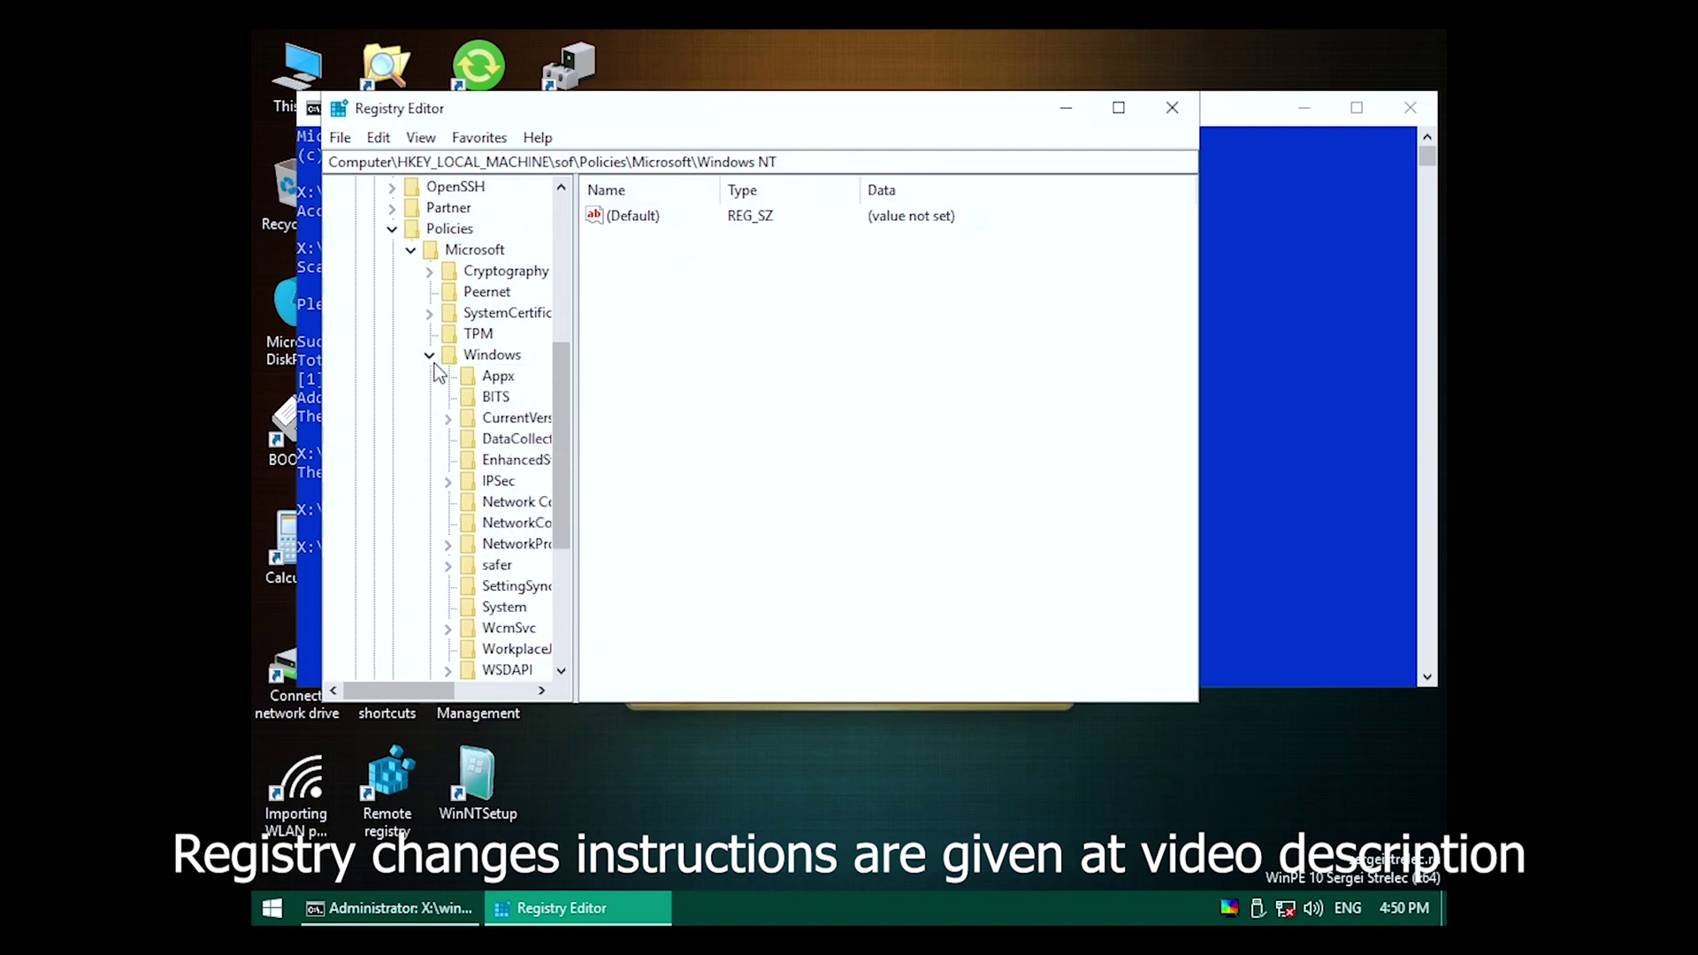
{"action": "left_click", "coordinate": [434, 356]}
{"action": "left_click", "coordinate": [488, 396]}
{"action": "left_click", "coordinate": [430, 397]}
{"action": "left_click", "coordinate": [449, 418]}
{"action": "left_click", "coordinate": [458, 414]}
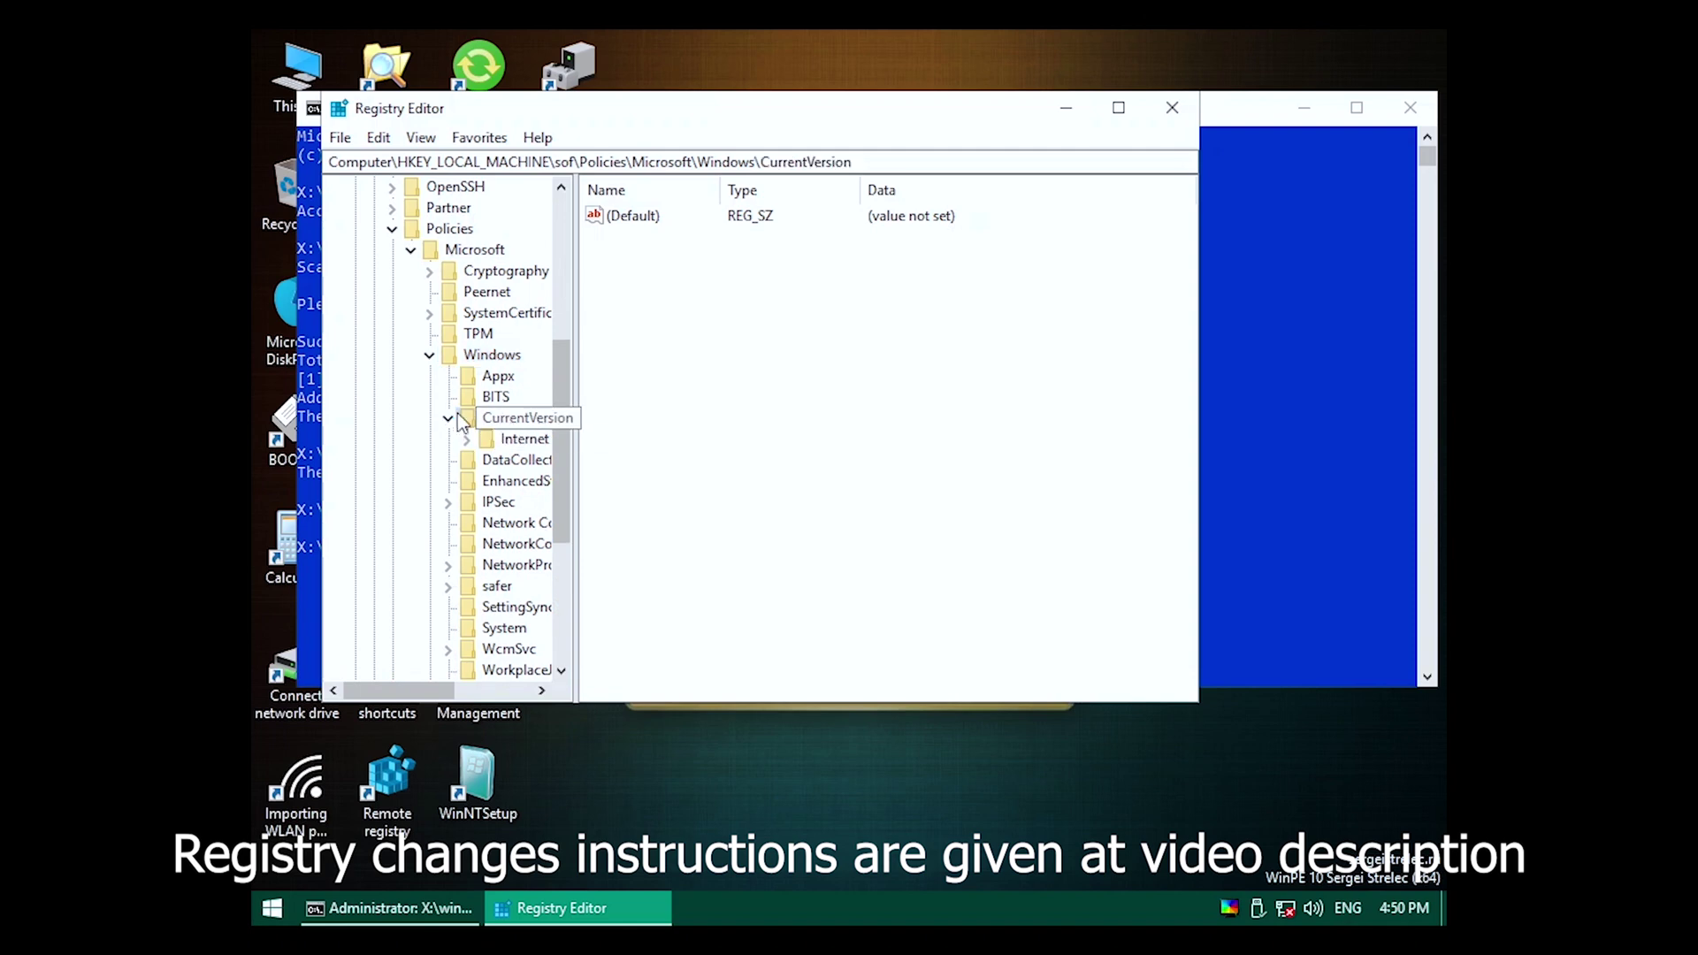
{"action": "left_click", "coordinate": [453, 416]}
{"action": "left_click", "coordinate": [504, 607]}
{"action": "left_click", "coordinate": [683, 238]}
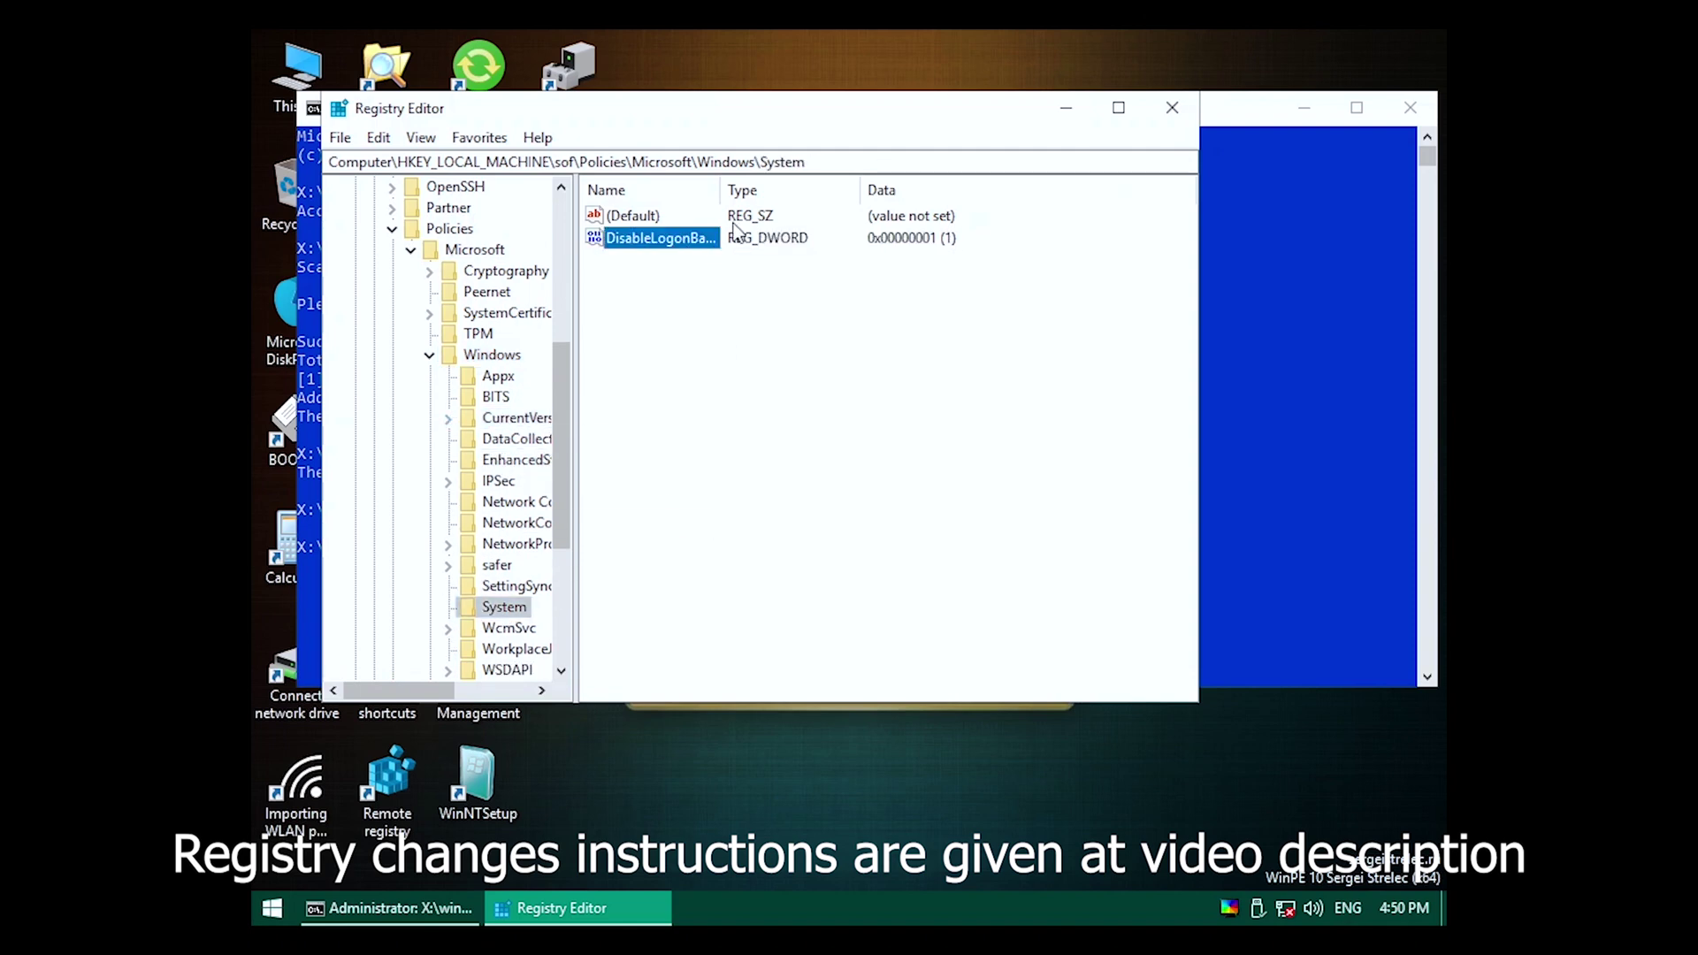
{"action": "key", "text": "Delete"}
{"action": "key", "text": "Return"}
Collapse the Windows, Policies\Microsoft and Policies keys in the tree.
{"action": "scroll", "coordinate": [516, 561], "scroll_direction": "down", "scroll_amount": 3}
{"action": "scroll", "coordinate": [477, 398], "scroll_direction": "up", "scroll_amount": 2}
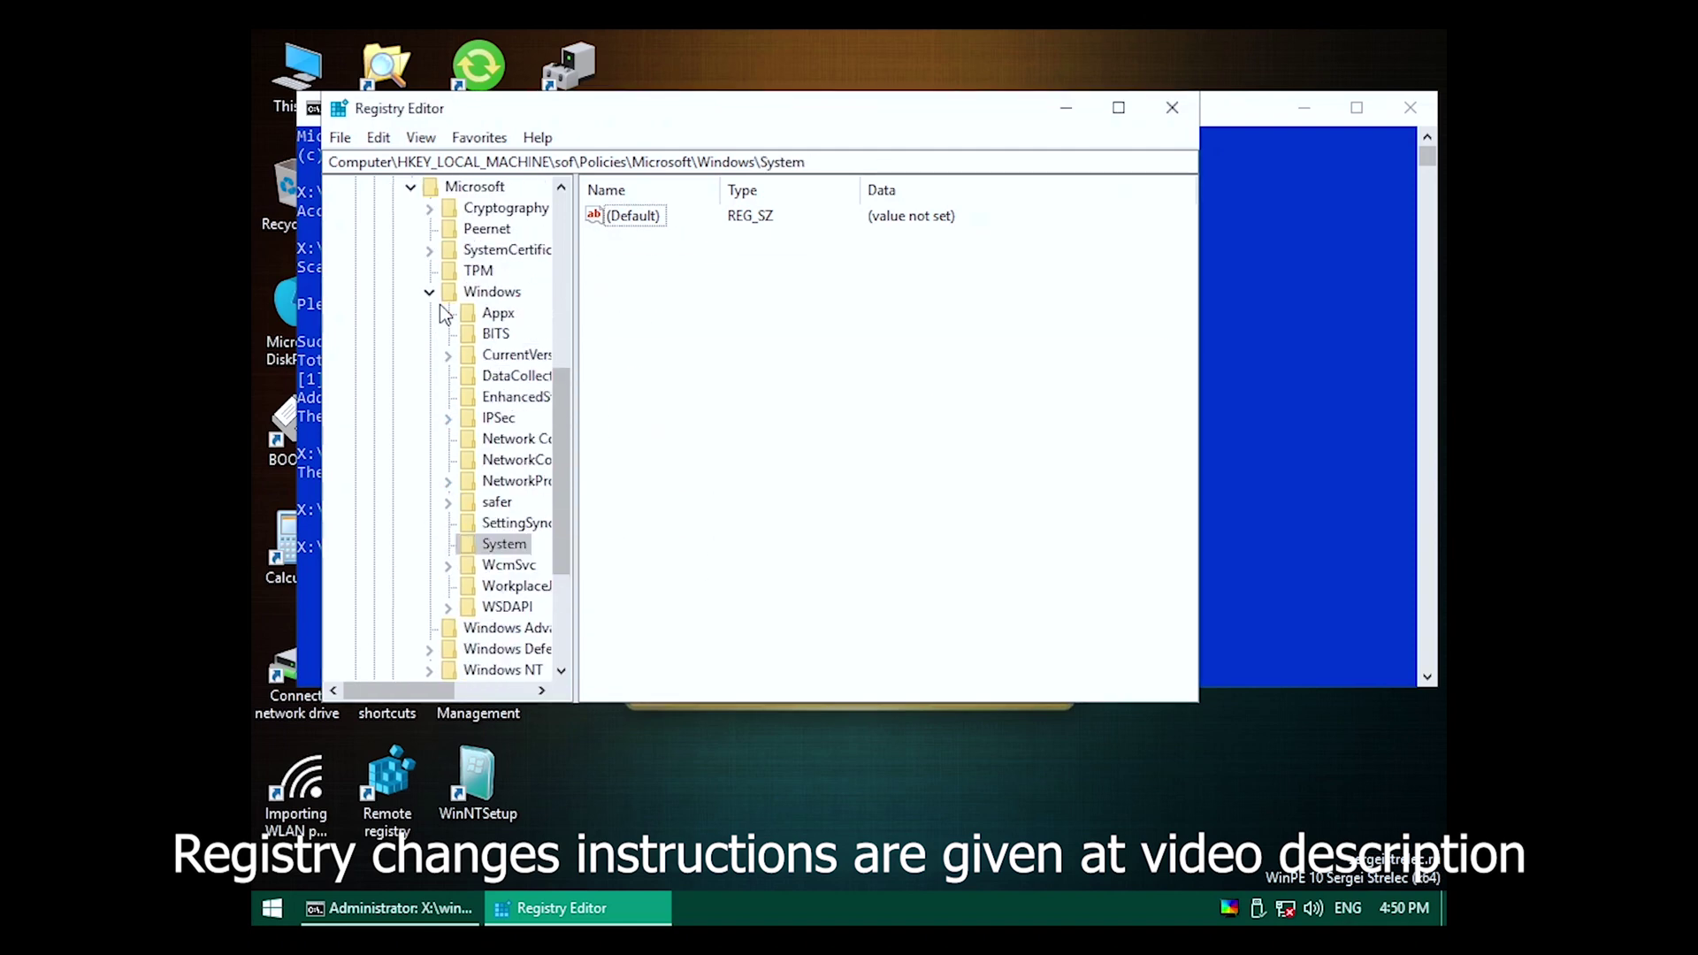
{"action": "left_click", "coordinate": [430, 293]}
{"action": "left_click", "coordinate": [411, 293]}
{"action": "left_click", "coordinate": [392, 440]}
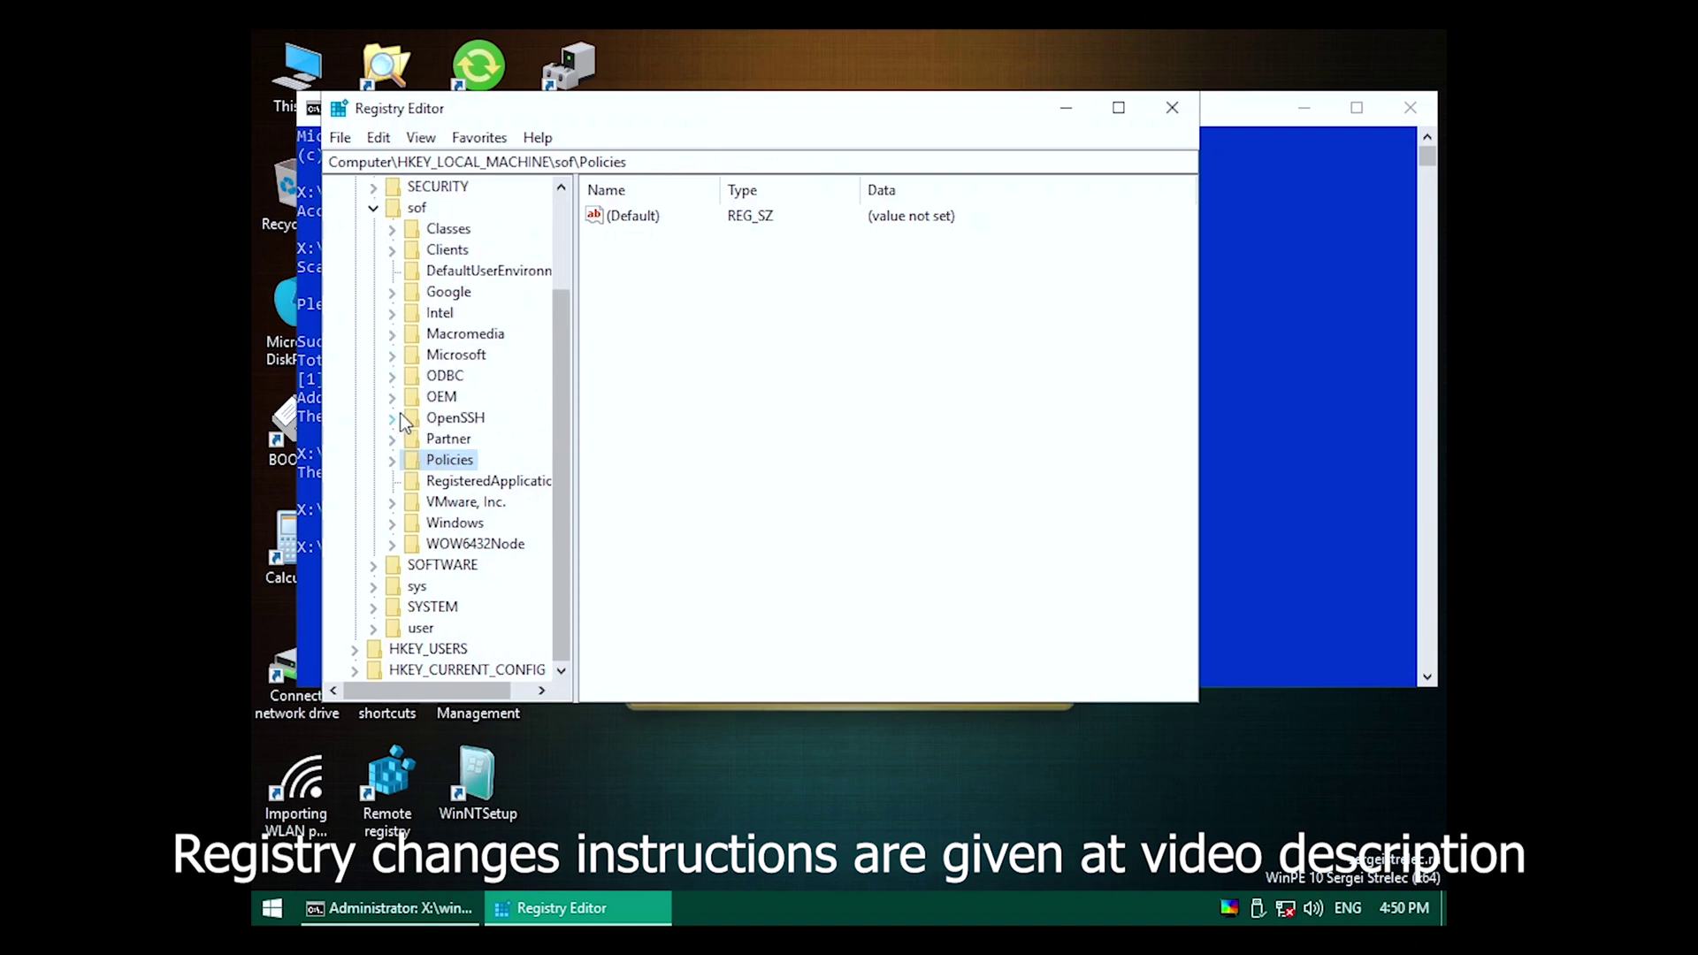
Expand sof\Microsoft\Windows\CurrentVersion in the key tree.
{"action": "left_click", "coordinate": [392, 355]}
{"action": "scroll", "coordinate": [442, 389], "scroll_direction": "down", "scroll_amount": 20}
{"action": "scroll", "coordinate": [441, 393], "scroll_direction": "down", "scroll_amount": 20}
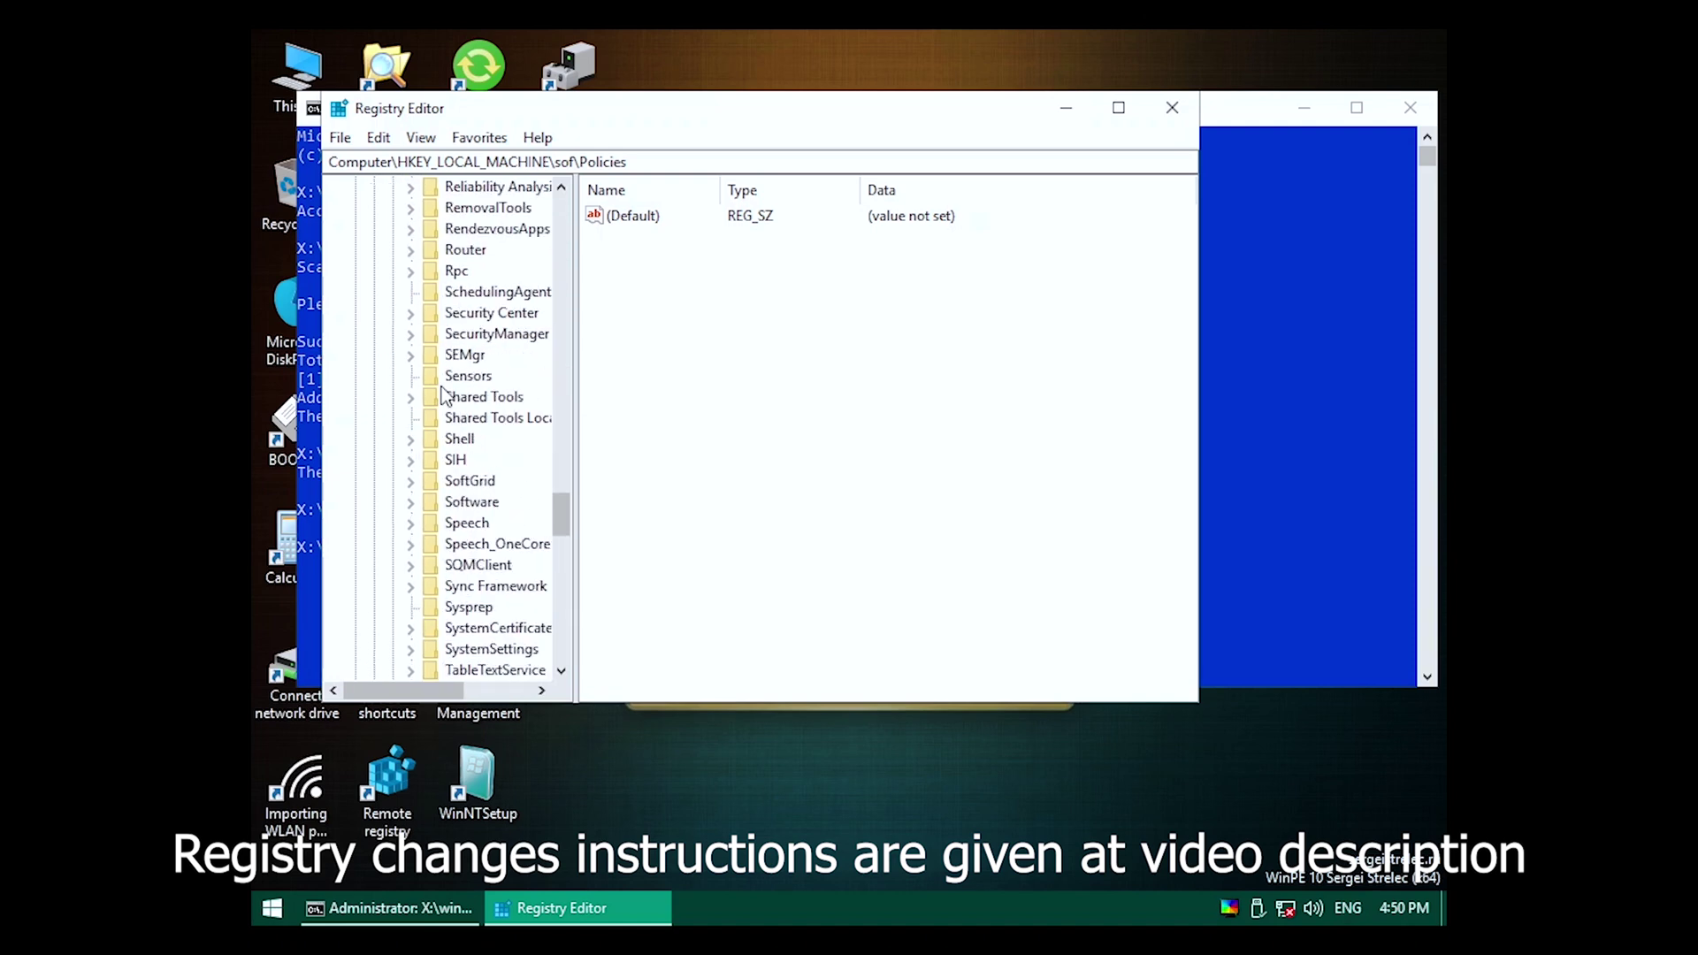
{"action": "left_click", "coordinate": [410, 373]}
{"action": "scroll", "coordinate": [435, 391], "scroll_direction": "down", "scroll_amount": 3}
{"action": "scroll", "coordinate": [435, 391], "scroll_direction": "up", "scroll_amount": 3}
{"action": "left_click", "coordinate": [429, 334]}
{"action": "scroll", "coordinate": [460, 363], "scroll_direction": "down", "scroll_amount": 4}
{"action": "scroll", "coordinate": [478, 387], "scroll_direction": "down", "scroll_amount": 20}
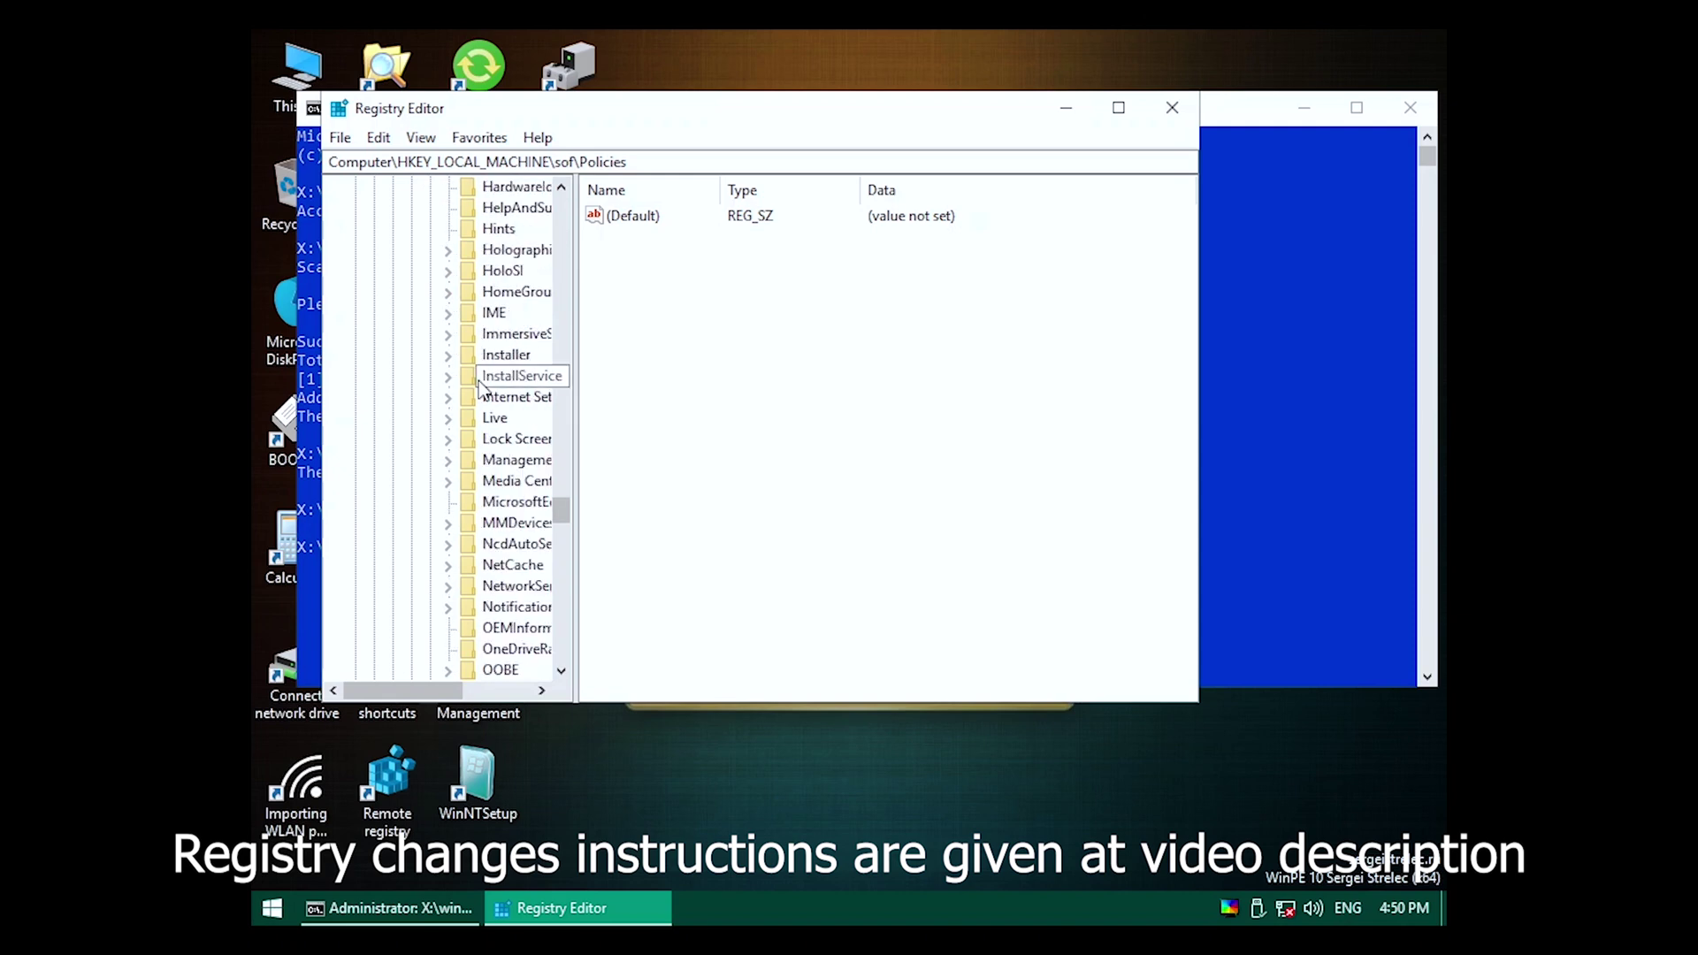
Open the Permissions dialog for the CurrentVersion\Policies key.
{"action": "left_click", "coordinate": [497, 292]}
{"action": "scroll", "coordinate": [520, 273], "scroll_direction": "up", "scroll_amount": 2}
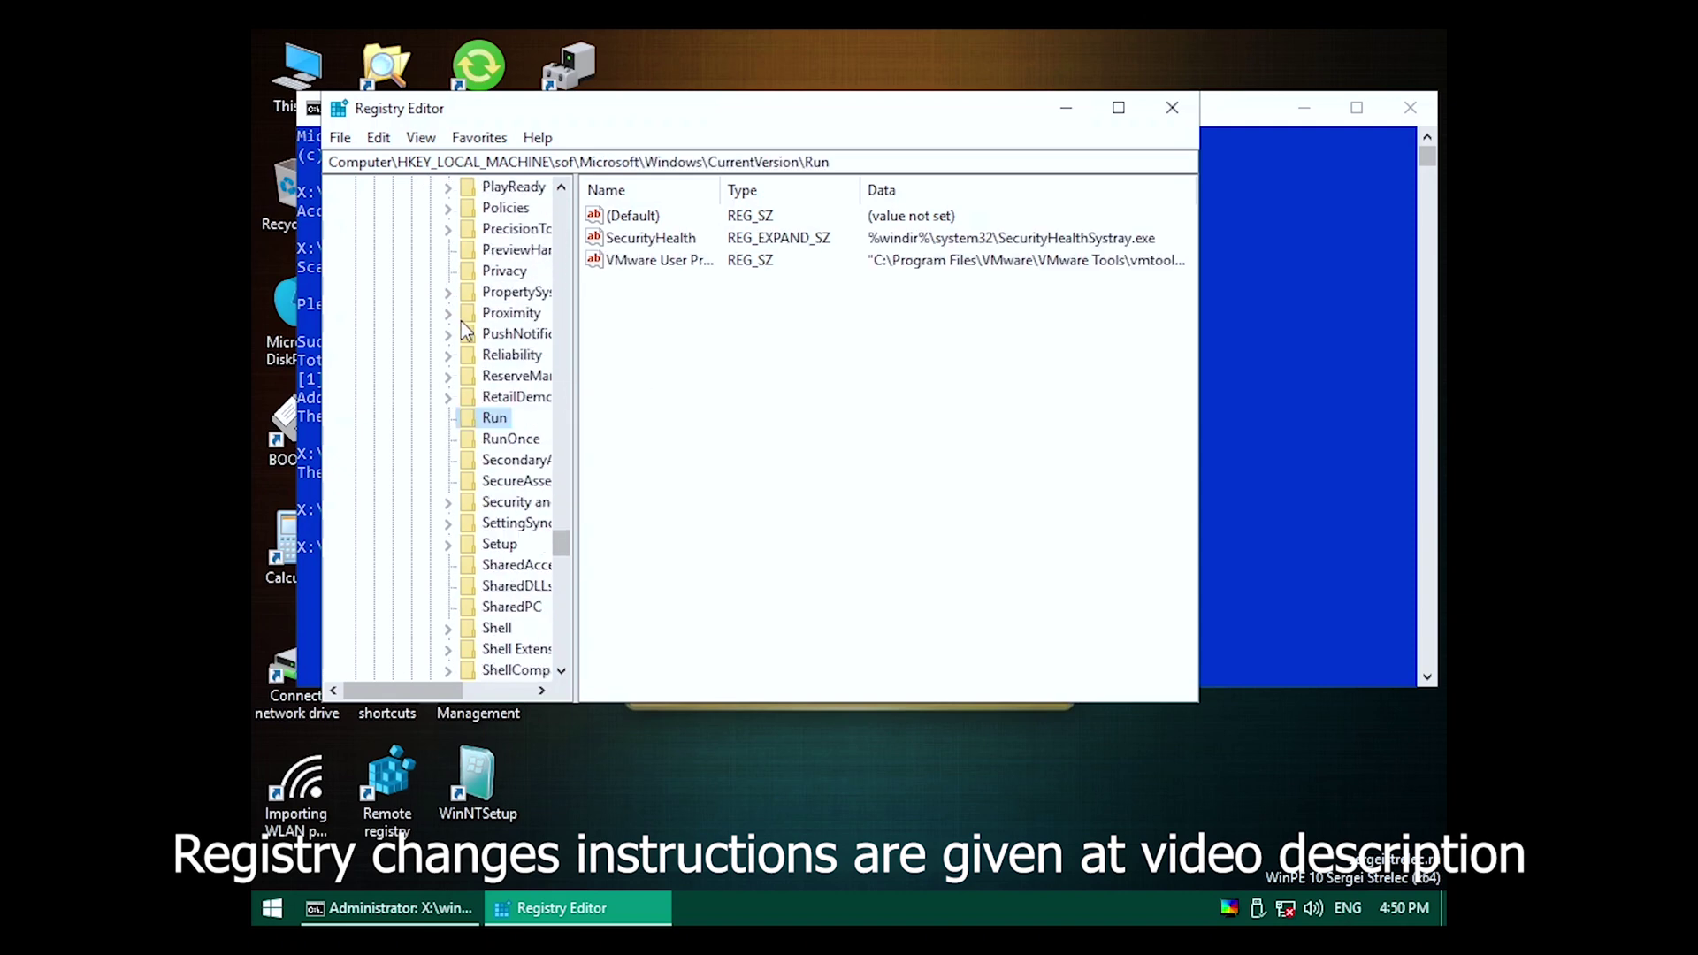
{"action": "right_click", "coordinate": [505, 208]}
{"action": "left_click", "coordinate": [550, 388]}
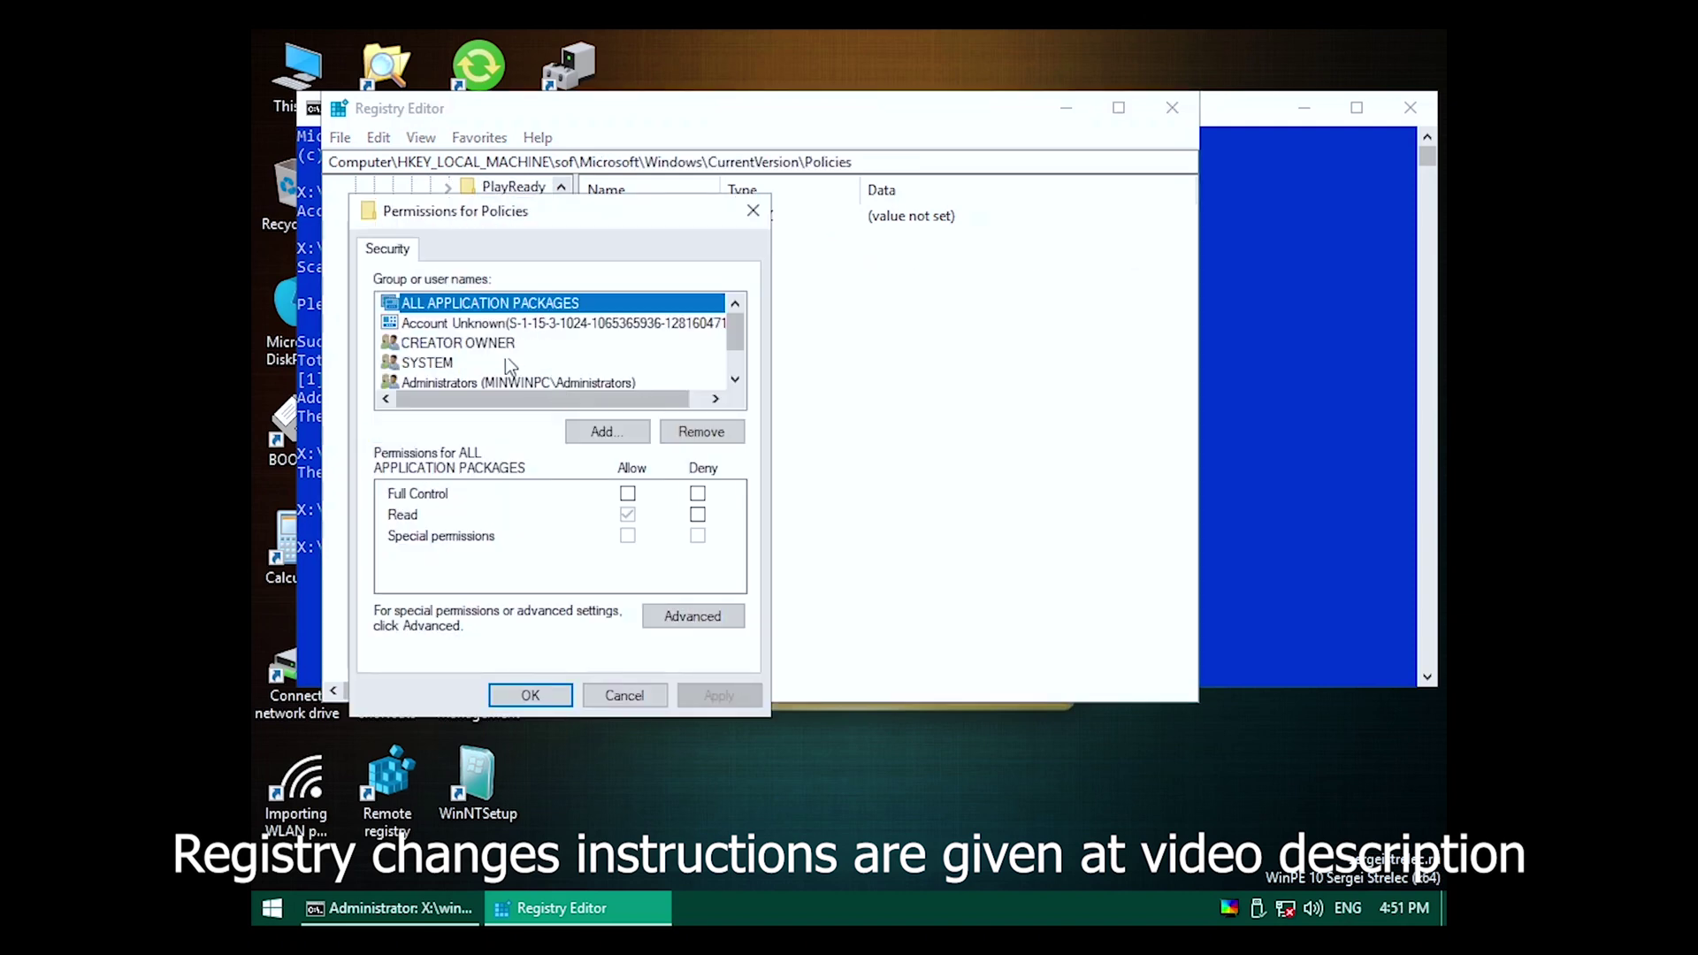
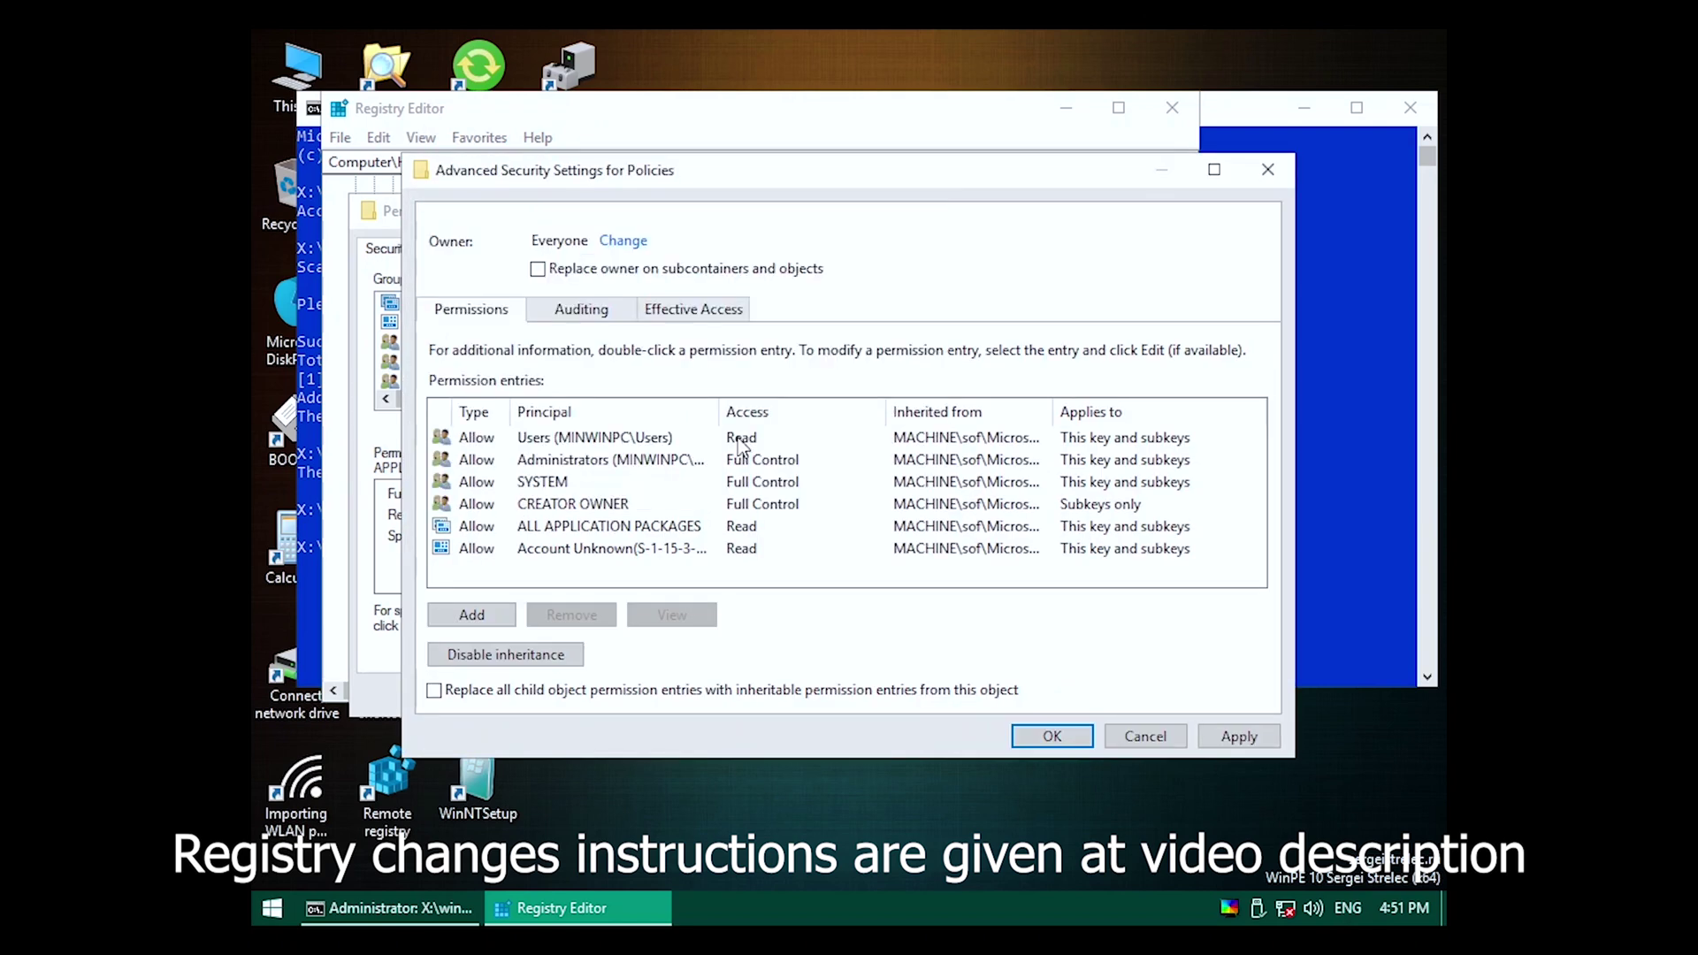
Replace child permissions under the Policies key with inheritable ones and apply them.
{"action": "left_click", "coordinate": [1238, 736]}
{"action": "left_click", "coordinate": [1101, 471]}
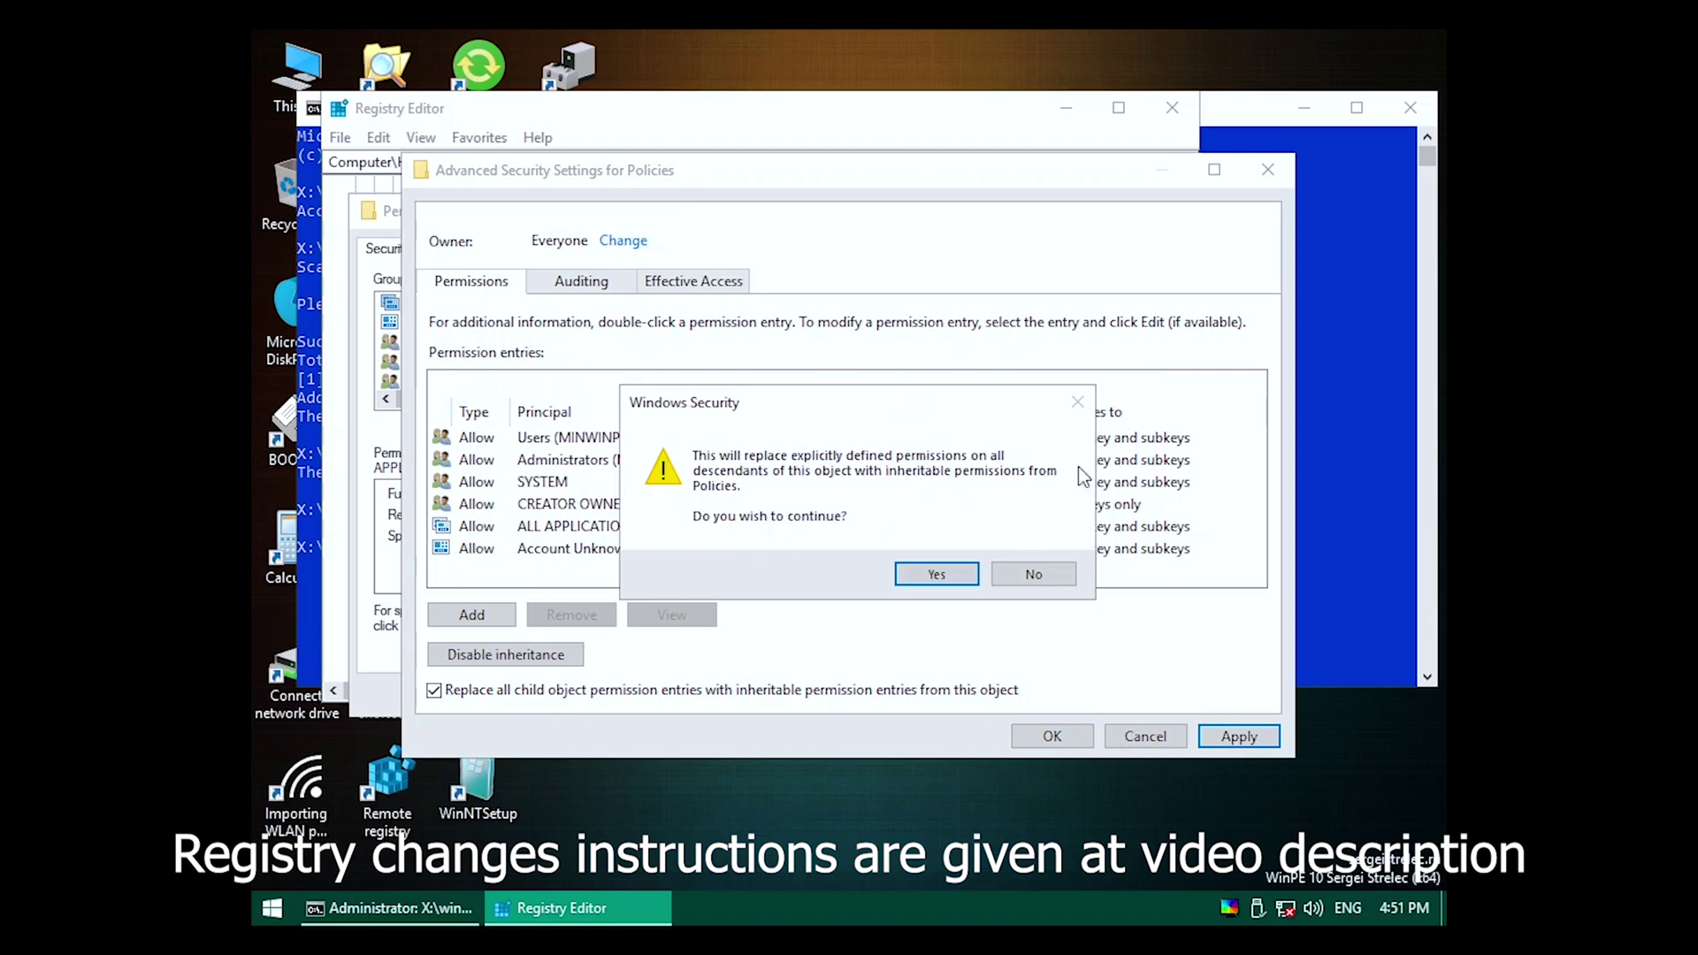
{"action": "left_click", "coordinate": [973, 575]}
{"action": "left_click", "coordinate": [1070, 734]}
{"action": "left_click", "coordinate": [531, 696]}
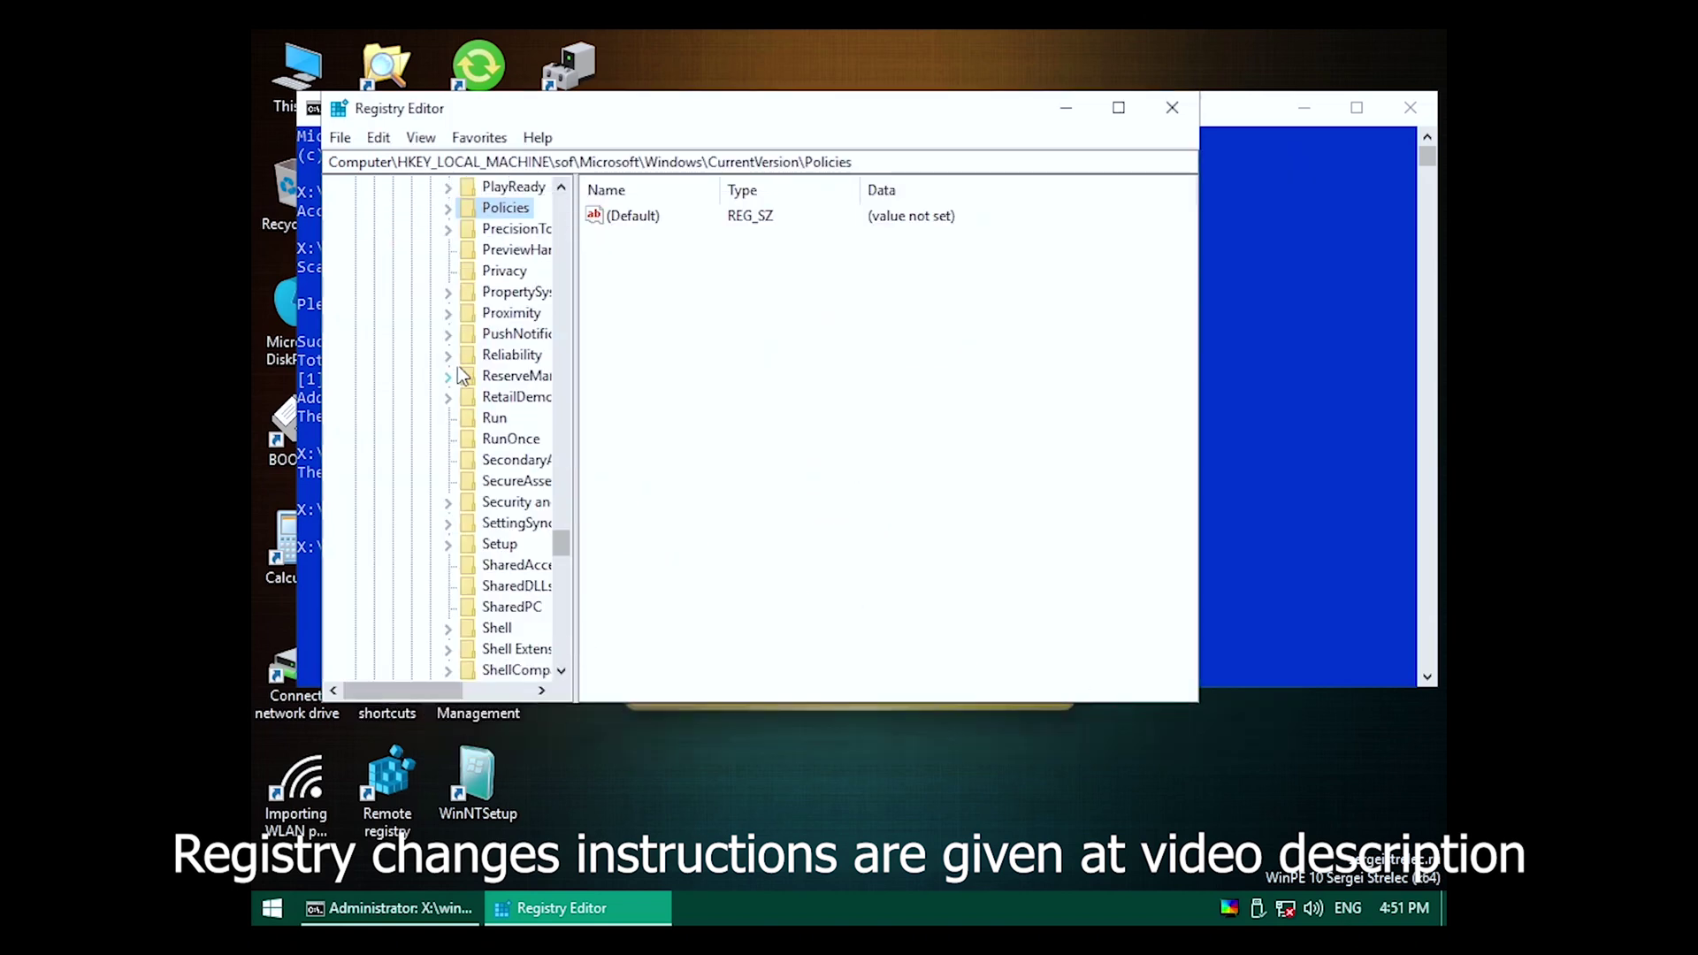
Delete the three ActiveDesktop policy values.
{"action": "left_click", "coordinate": [448, 208]}
{"action": "left_click", "coordinate": [525, 228]}
{"action": "left_click_drag", "start_coordinate": [659, 279], "coordinate": [666, 231]}
{"action": "key", "text": "Delete"}
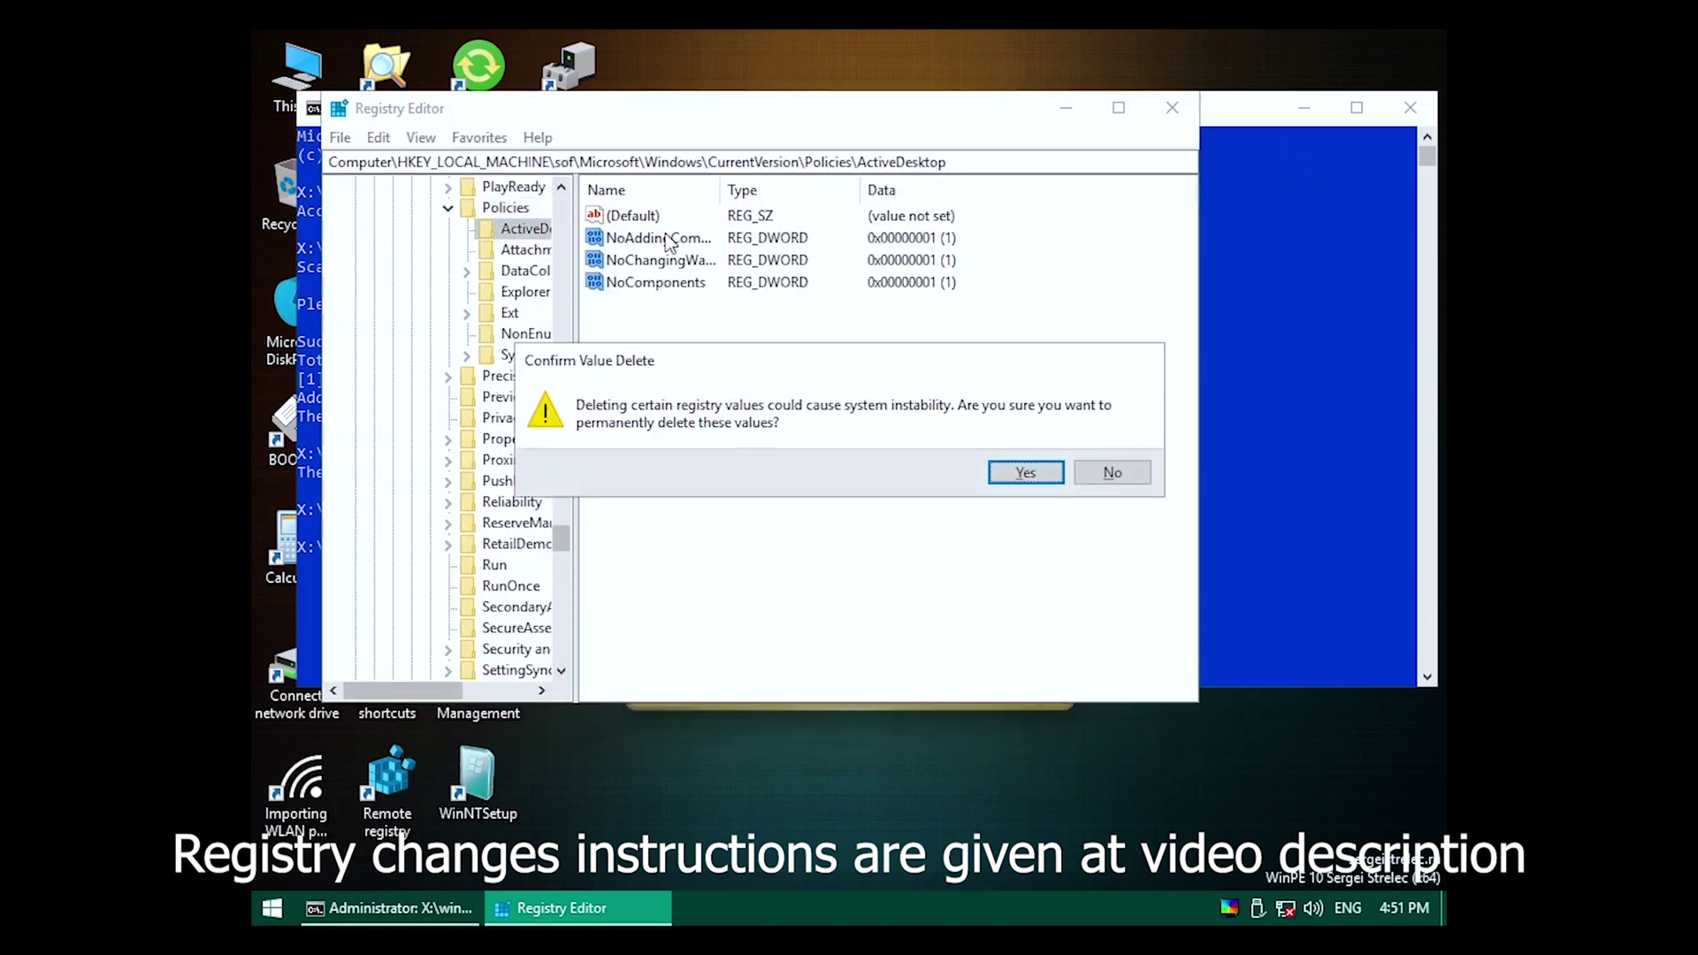
{"action": "key", "text": "Return"}
{"action": "left_click", "coordinate": [524, 251]}
Delete all eight values in the Explorer policy key.
{"action": "left_click", "coordinate": [525, 270]}
{"action": "left_click", "coordinate": [525, 292]}
{"action": "left_click_drag", "start_coordinate": [628, 391], "coordinate": [664, 237]}
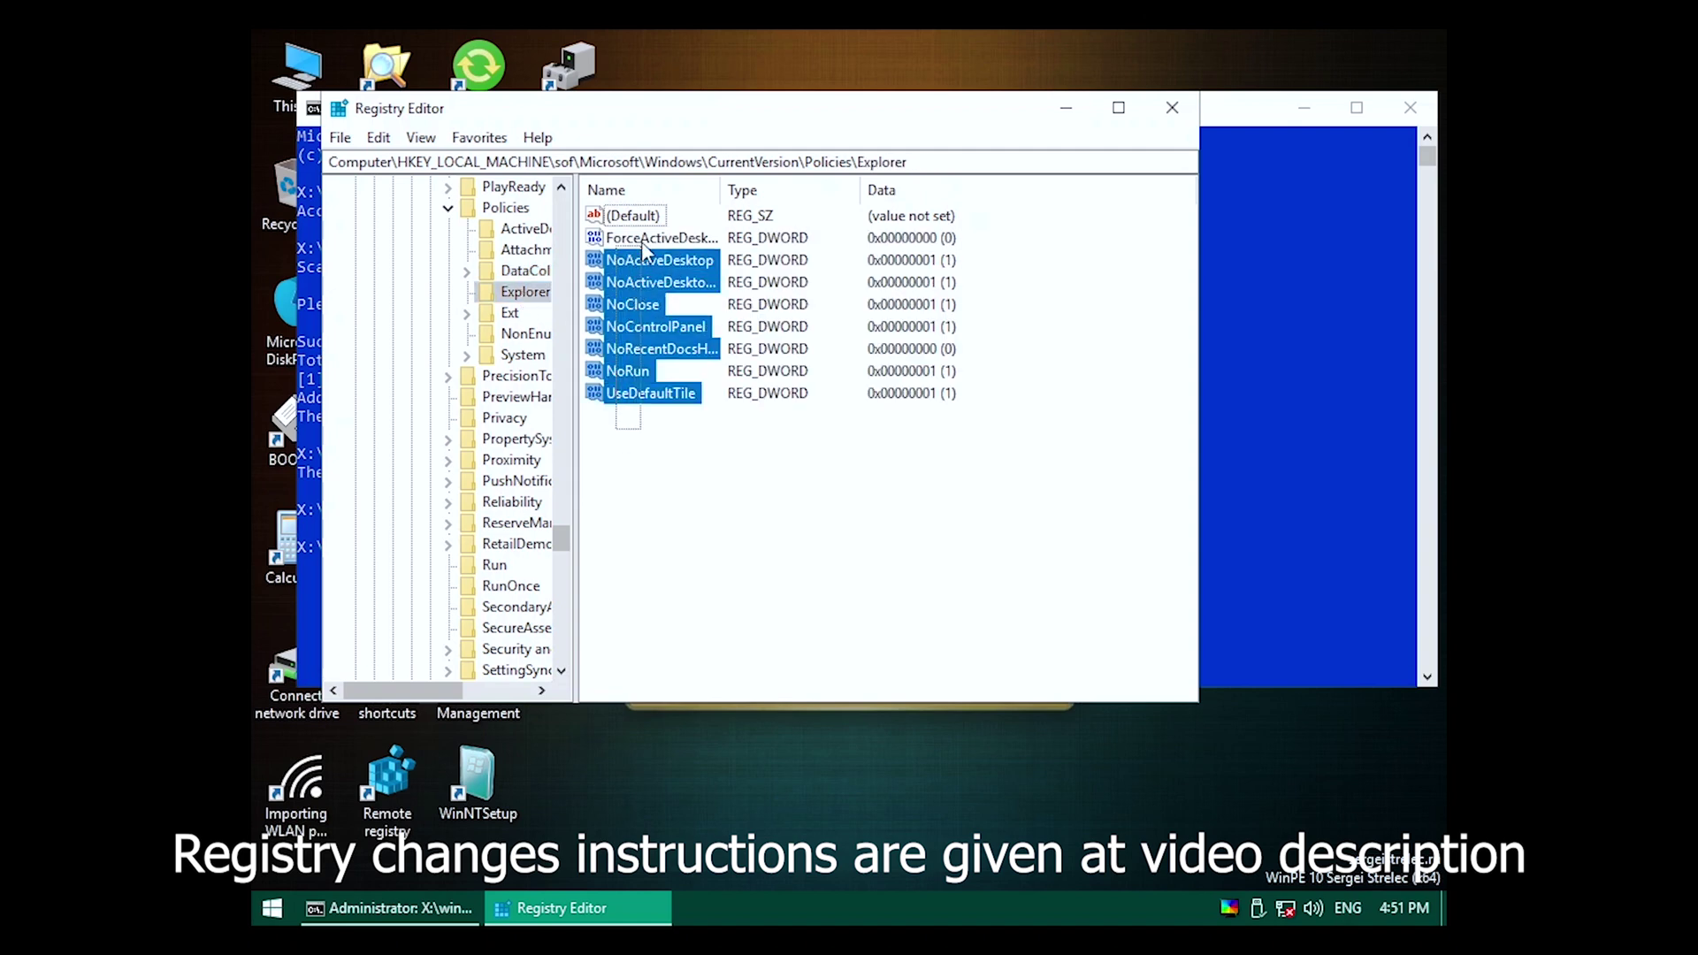
{"action": "key", "text": "Delete"}
{"action": "key", "text": "Return"}
In the System policy key, delete DisableRegistryTools and NoDispAppearance and set EnableLUA to 1.
{"action": "left_click", "coordinate": [526, 334]}
{"action": "left_click", "coordinate": [517, 355]}
{"action": "left_click", "coordinate": [666, 291]}
{"action": "key", "text": "Delete"}
{"action": "key", "text": "Return"}
{"action": "double_click", "coordinate": [664, 395]}
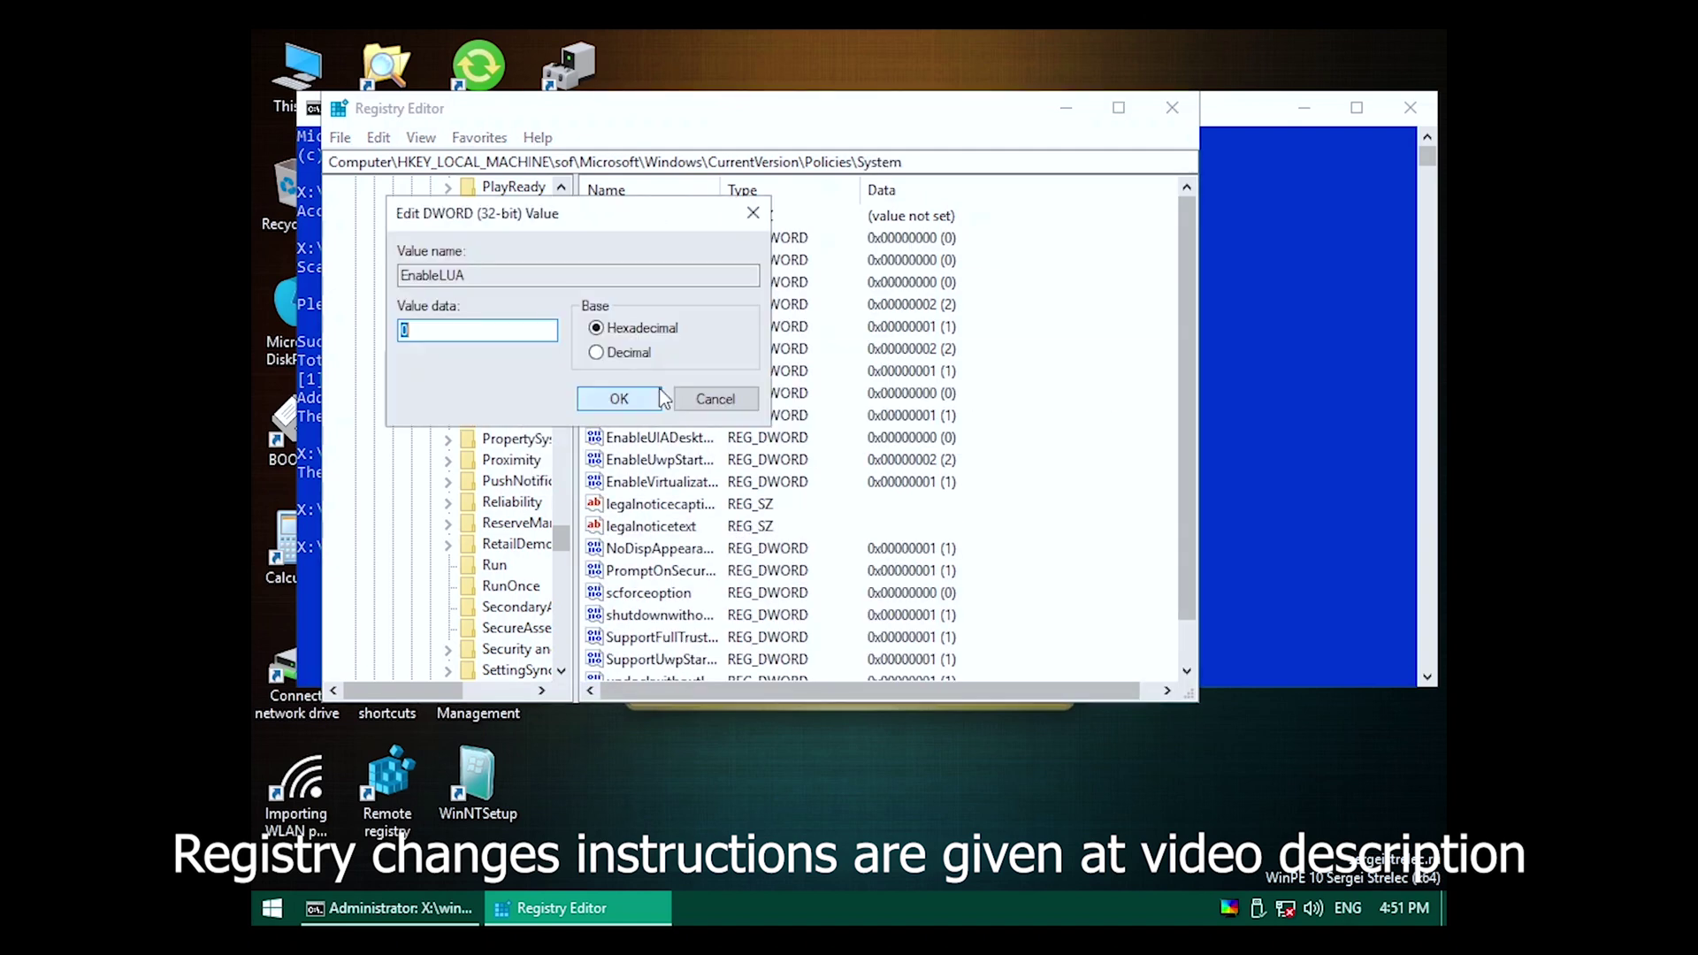
{"action": "left_click", "coordinate": [642, 406]}
{"action": "left_click", "coordinate": [696, 548]}
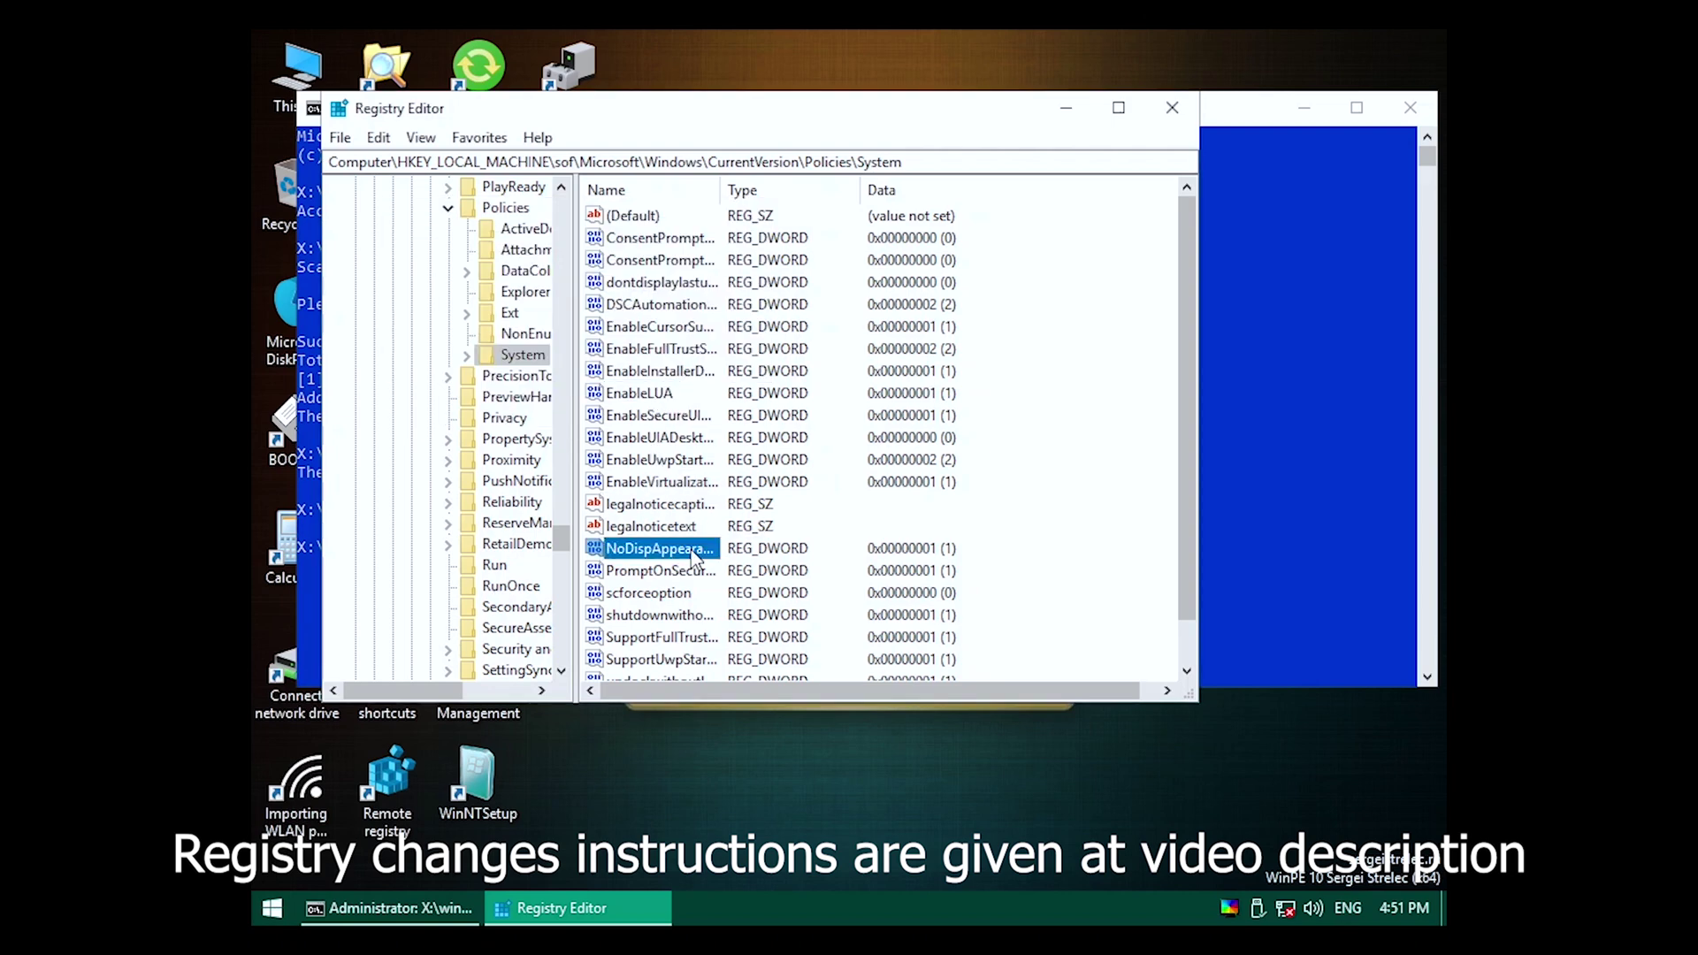
{"action": "key", "text": "Delete"}
{"action": "key", "text": "Return"}
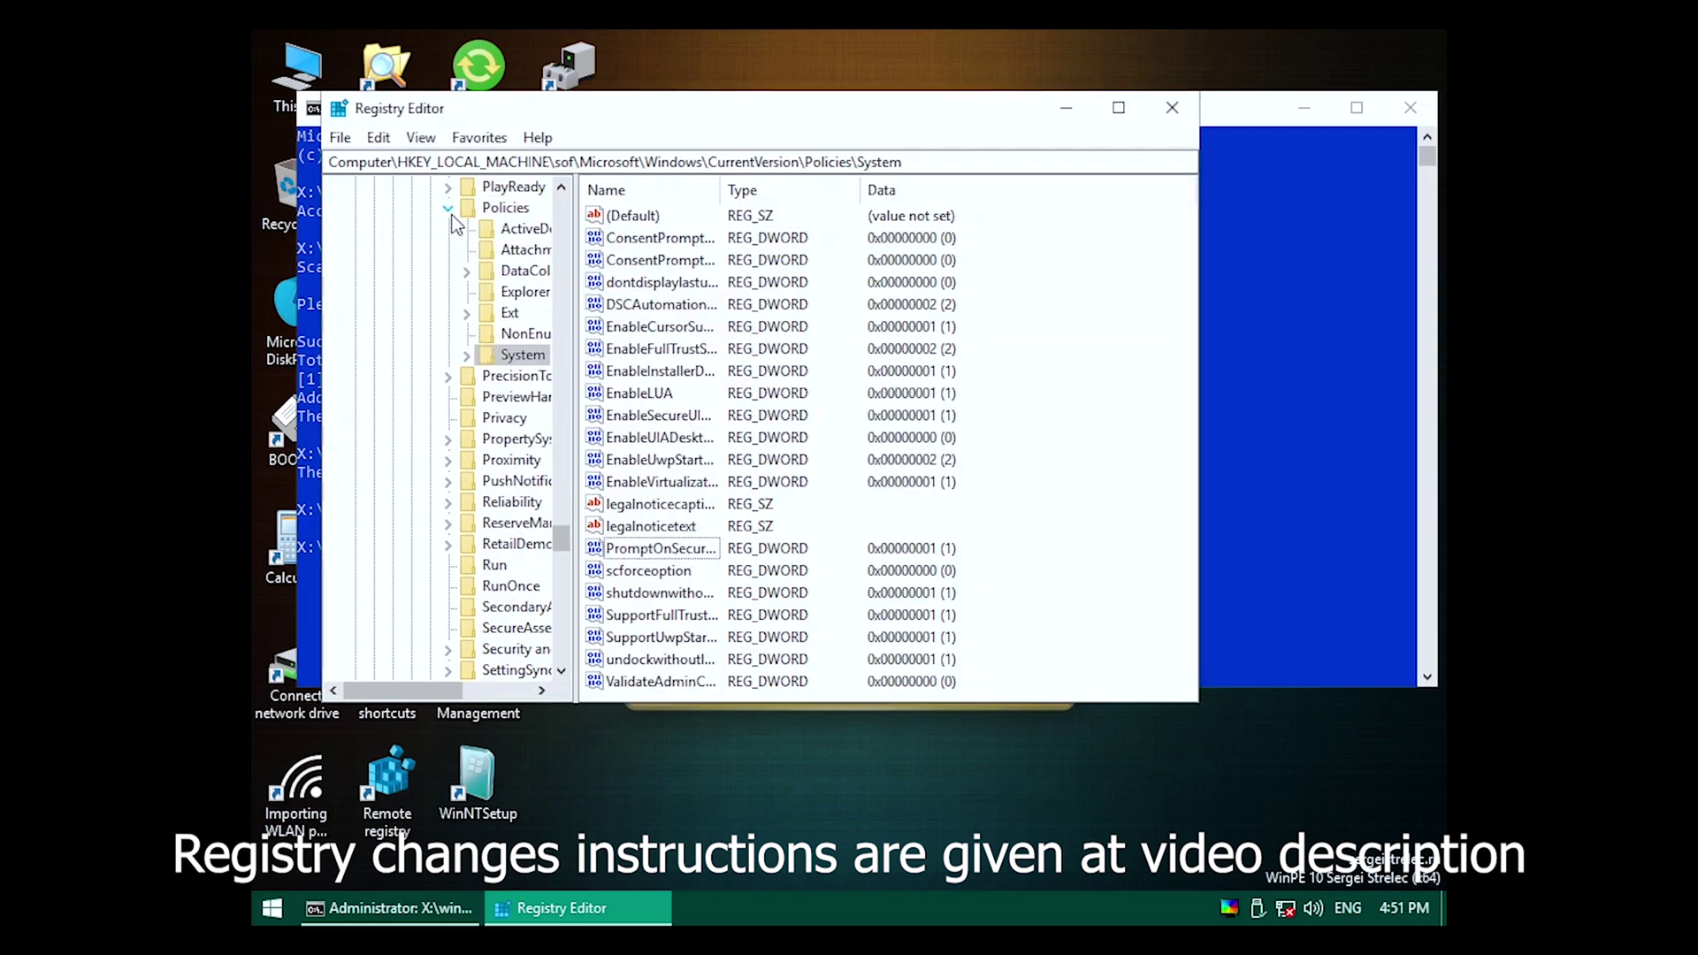
Collapse the Policies branch and expand Windows NT\CurrentVersion in the loaded hive.
{"action": "left_click", "coordinate": [449, 211]}
{"action": "scroll", "coordinate": [560, 538], "scroll_direction": "up", "scroll_amount": 6}
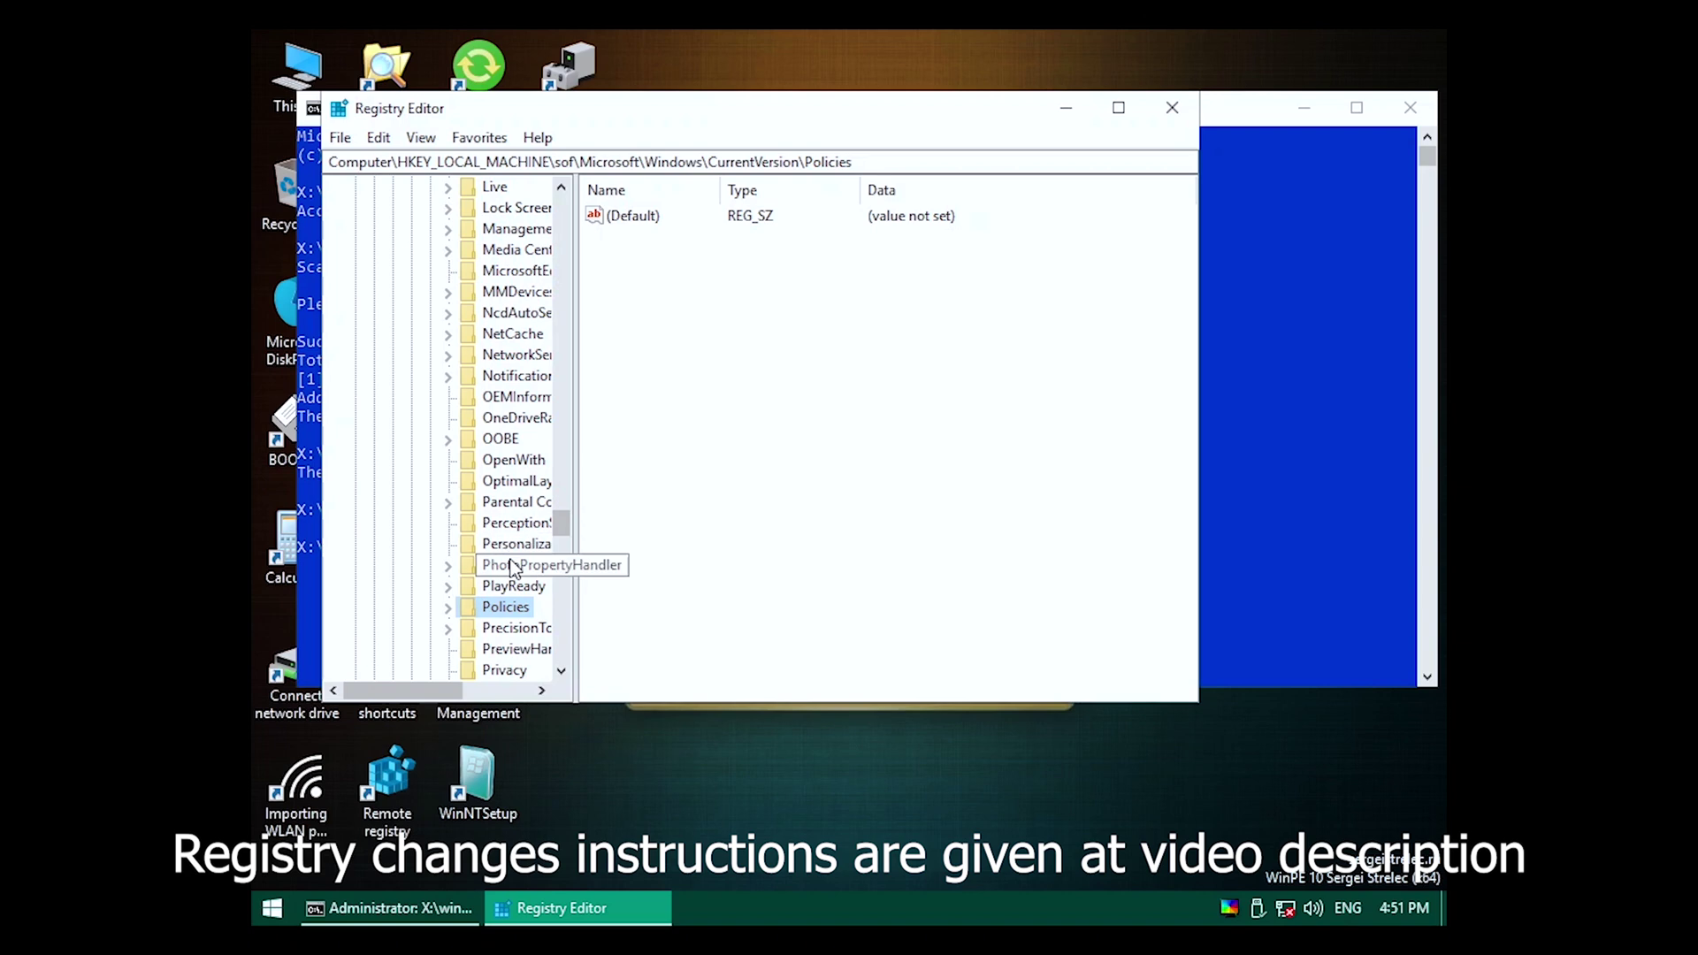
{"action": "scroll", "coordinate": [563, 522], "scroll_direction": "up", "scroll_amount": 3}
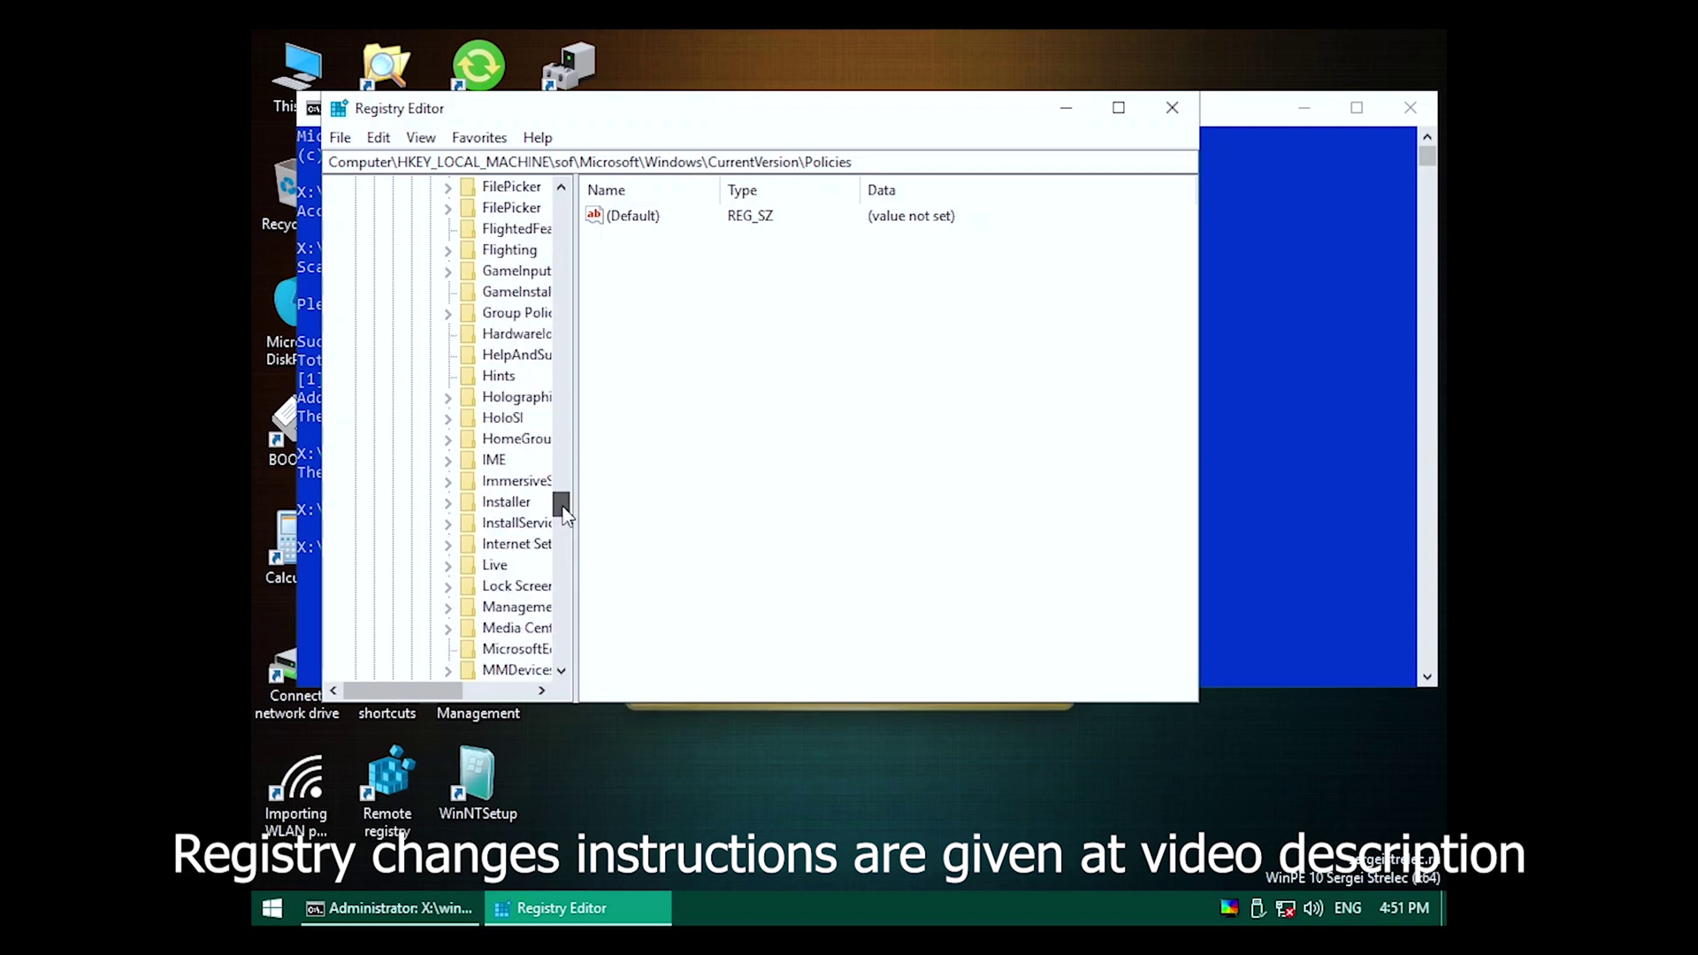
{"action": "scroll", "coordinate": [562, 522], "scroll_direction": "up", "scroll_amount": 15}
{"action": "scroll", "coordinate": [428, 561], "scroll_direction": "down", "scroll_amount": 2}
{"action": "left_click", "coordinate": [428, 546]}
{"action": "left_click", "coordinate": [410, 460]}
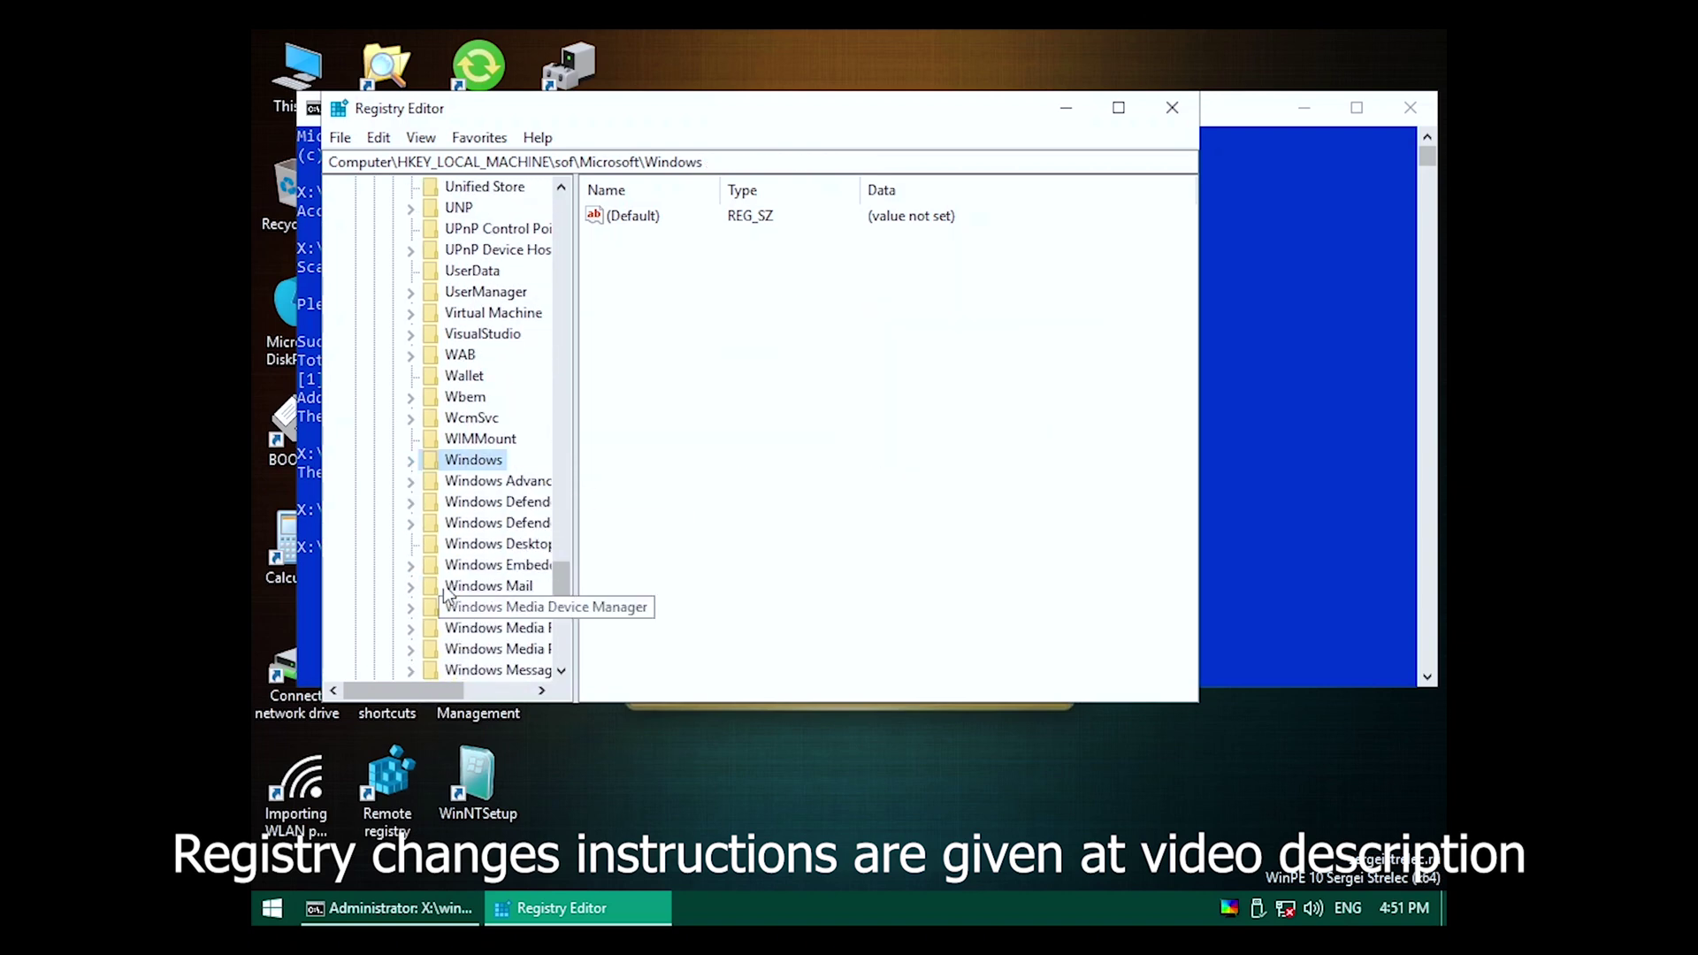
{"action": "scroll", "coordinate": [436, 624], "scroll_direction": "down", "scroll_amount": 6}
{"action": "left_click", "coordinate": [411, 313]}
{"action": "left_click", "coordinate": [449, 334]}
{"action": "scroll", "coordinate": [510, 414], "scroll_direction": "down", "scroll_amount": 8}
Open the offline ProfileList key, then compare it with the running system's HKLM\SOFTWARE ProfileList subkeys.
{"action": "left_click", "coordinate": [513, 461]}
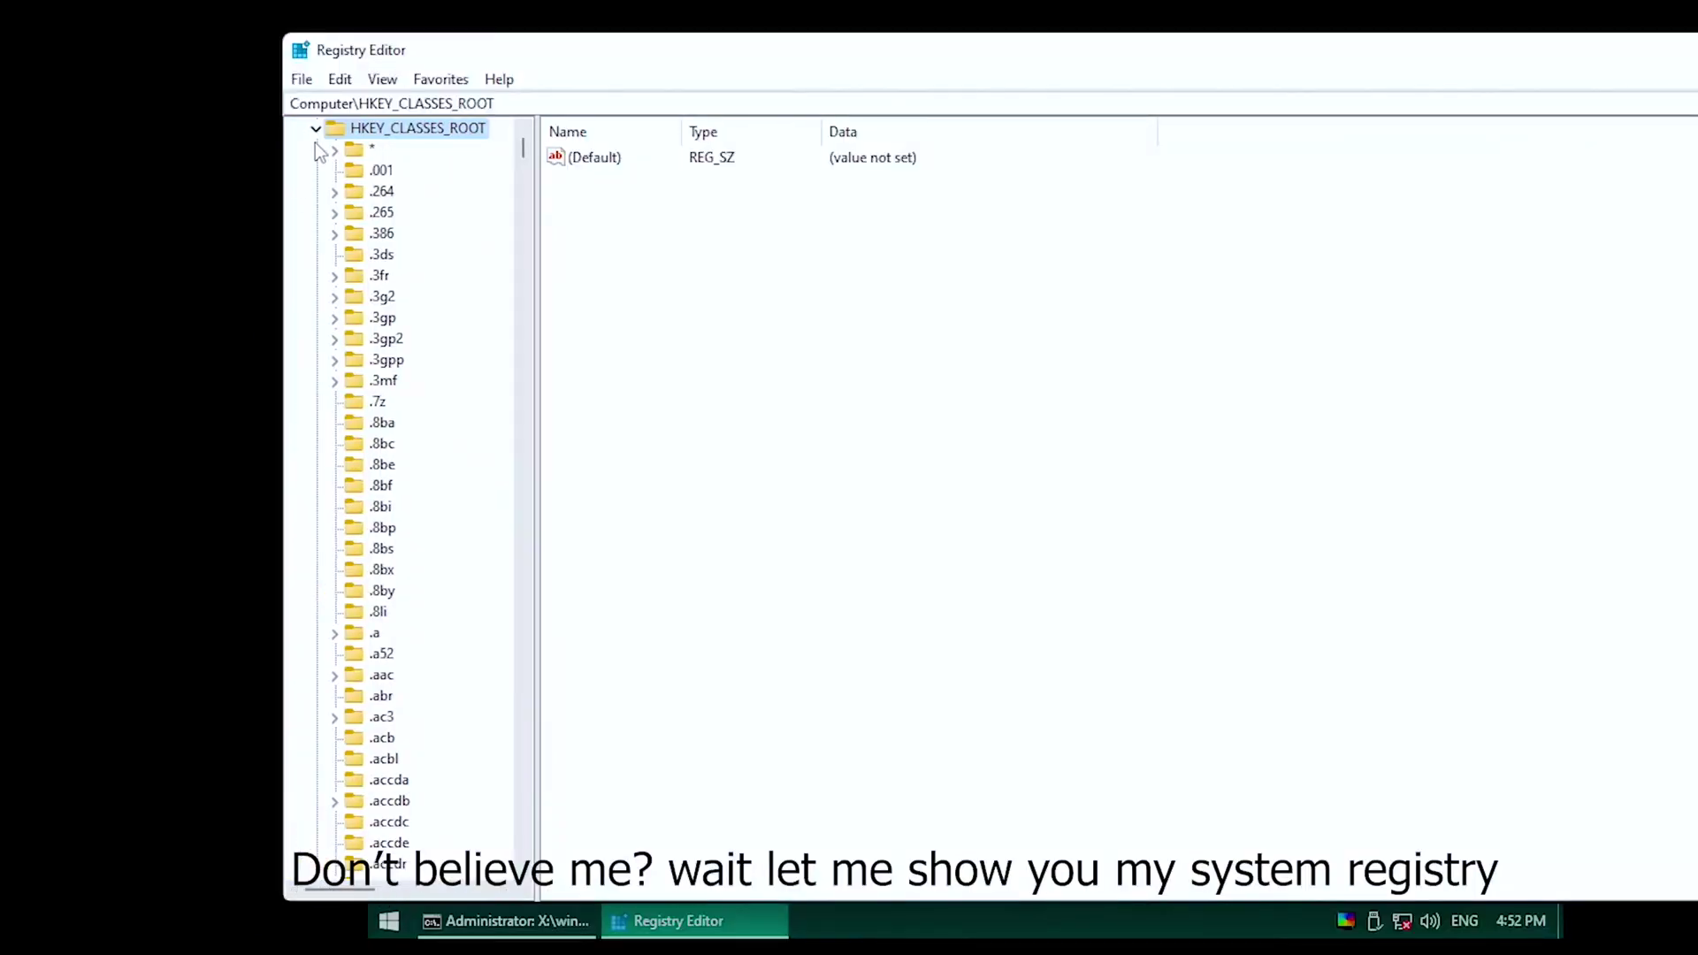
{"action": "left_click", "coordinate": [316, 135]}
{"action": "left_click", "coordinate": [316, 191]}
{"action": "left_click", "coordinate": [335, 297]}
{"action": "scroll", "coordinate": [366, 488], "scroll_direction": "down", "scroll_amount": 1}
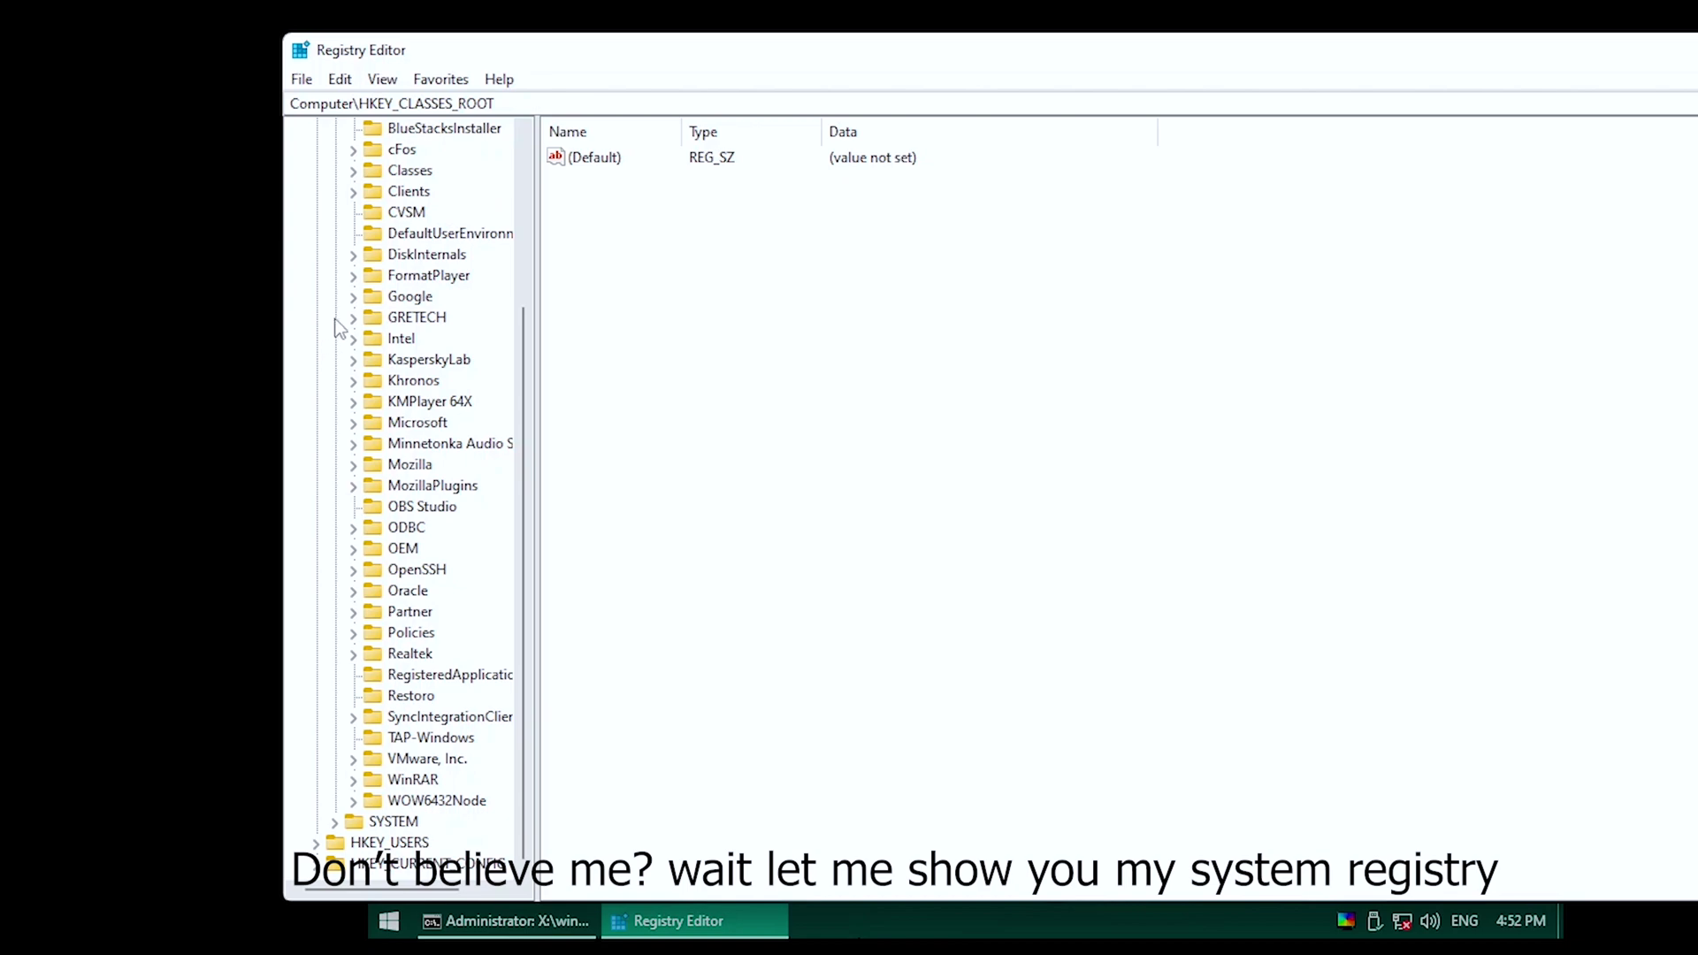
{"action": "left_click", "coordinate": [352, 423]}
{"action": "scroll", "coordinate": [372, 496], "scroll_direction": "down", "scroll_amount": 20}
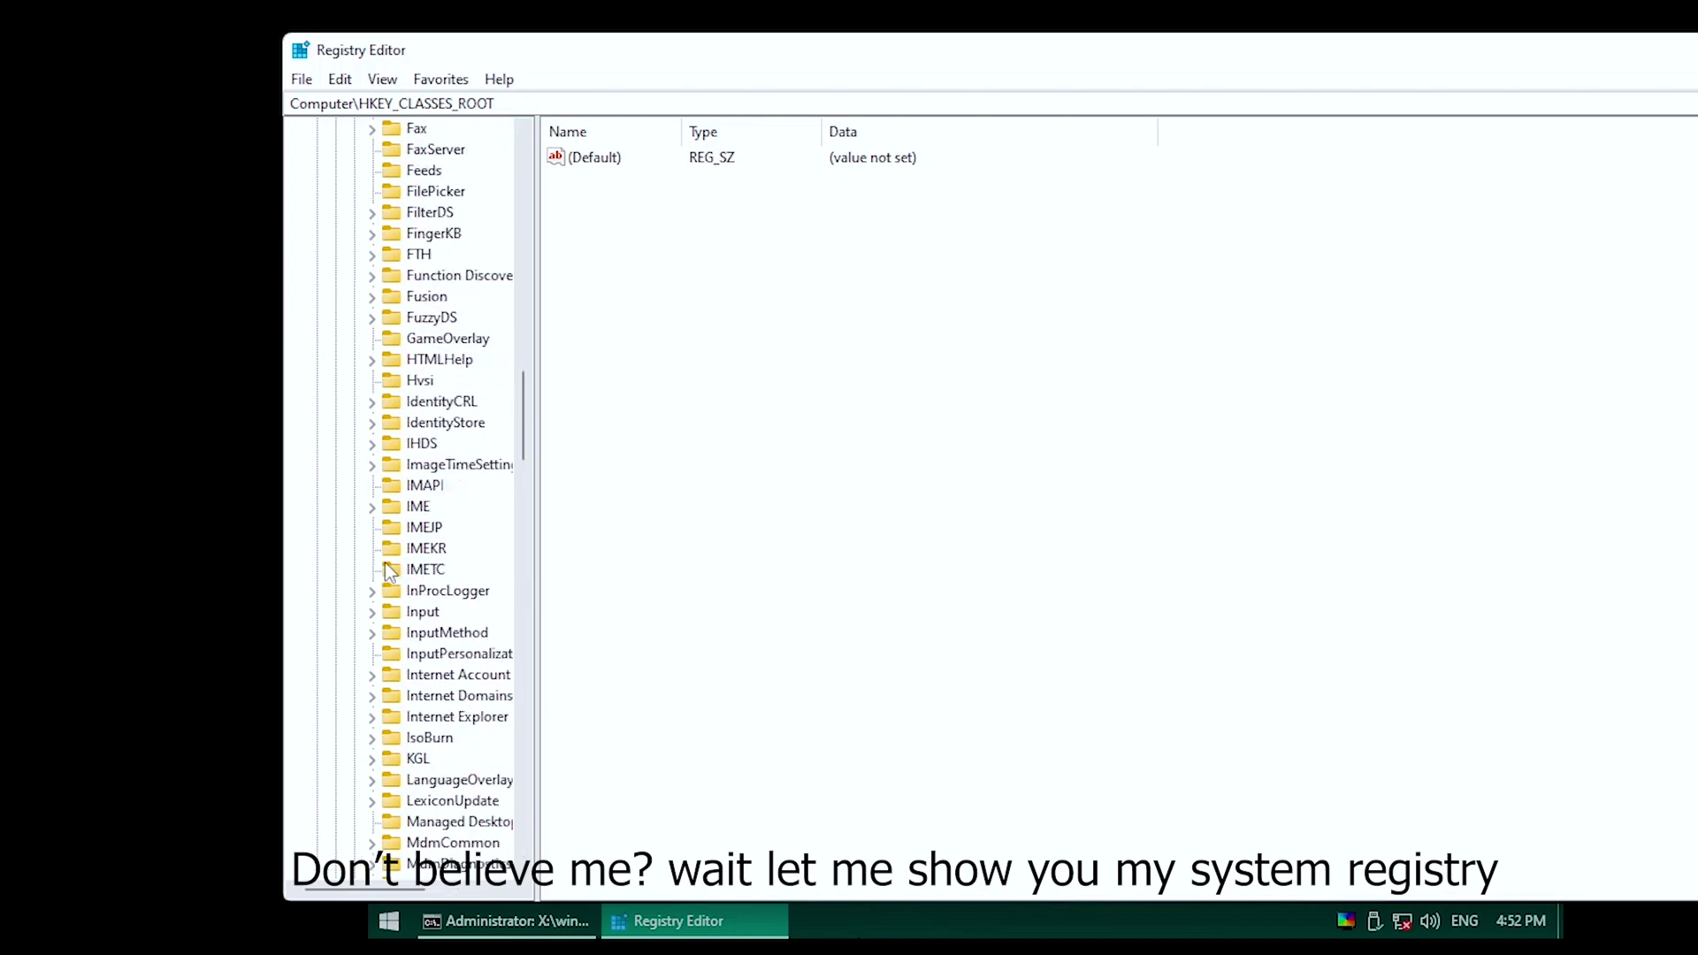
{"action": "scroll", "coordinate": [390, 569], "scroll_direction": "down", "scroll_amount": 20}
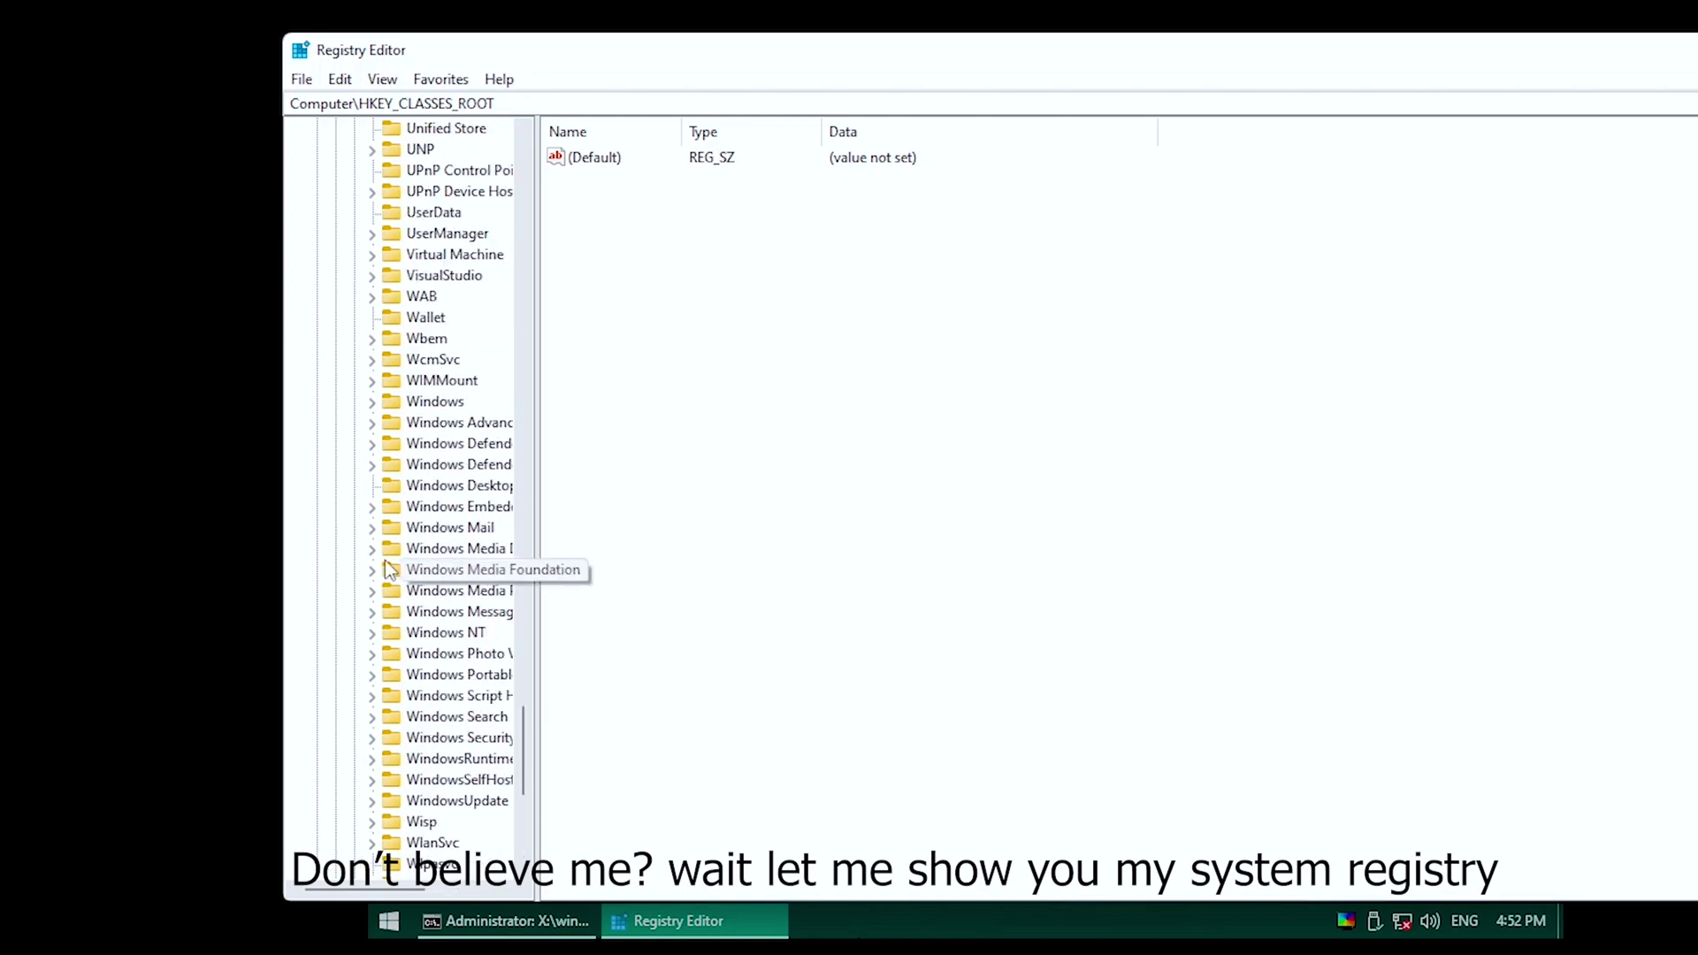
{"action": "left_click", "coordinate": [371, 633]}
{"action": "scroll", "coordinate": [380, 575], "scroll_direction": "down", "scroll_amount": 3}
{"action": "left_click", "coordinate": [391, 464]}
{"action": "scroll", "coordinate": [421, 528], "scroll_direction": "down", "scroll_amount": 20}
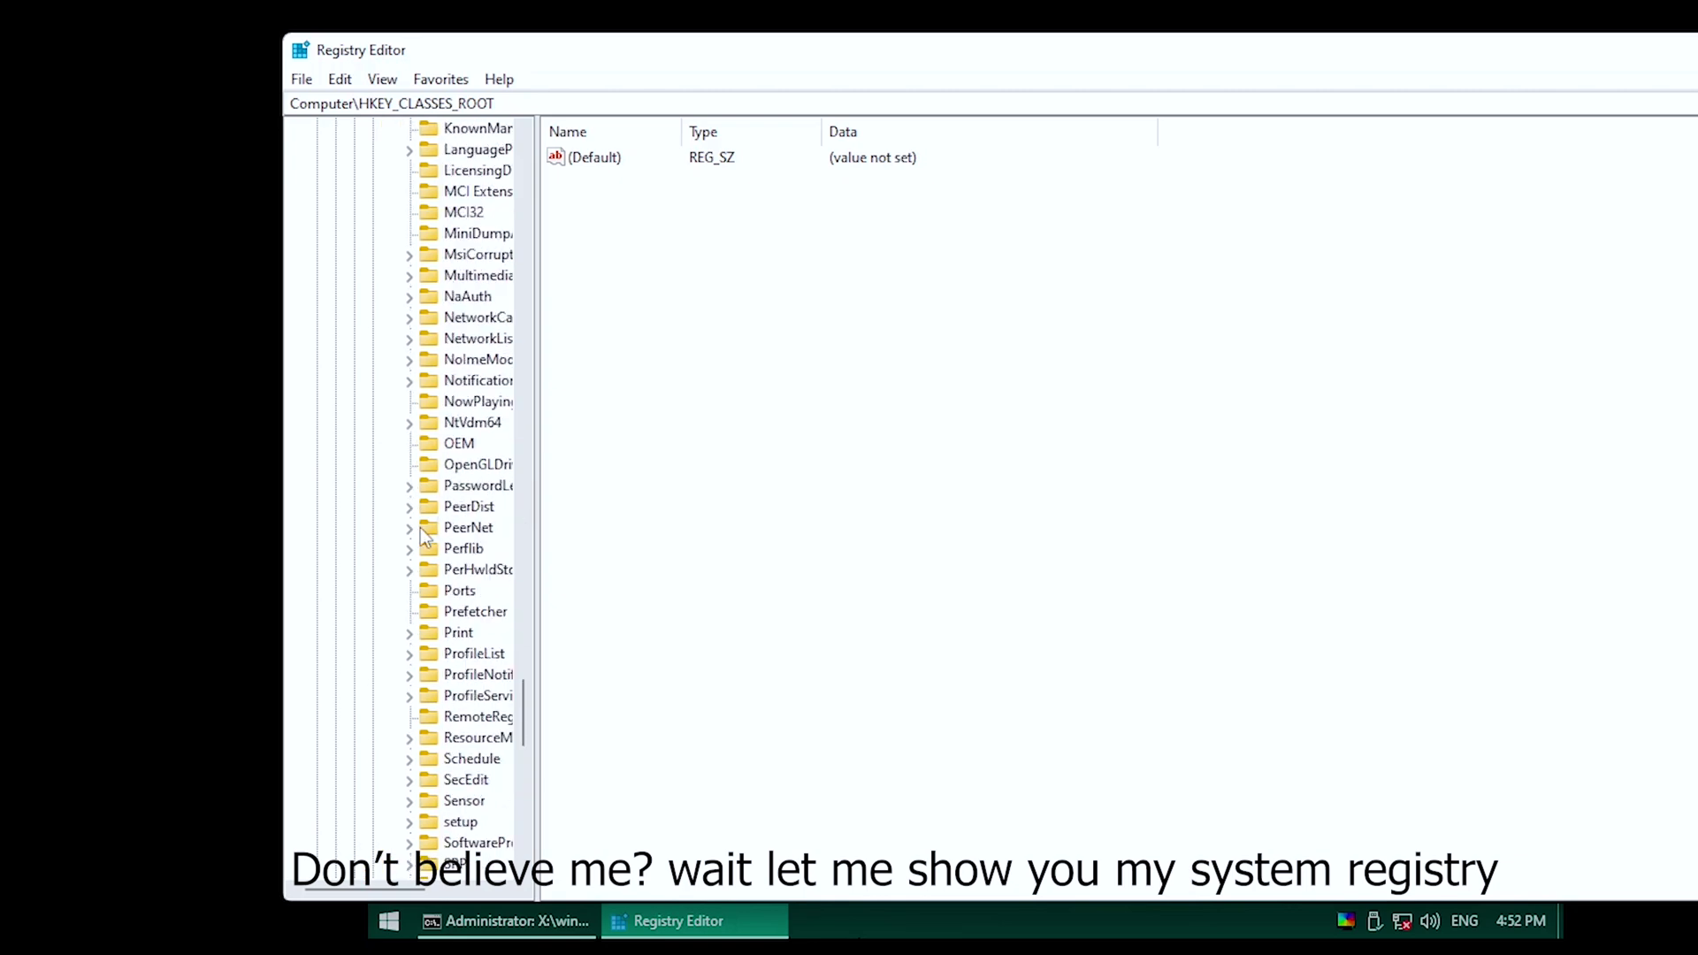
{"action": "scroll", "coordinate": [463, 631], "scroll_direction": "up", "scroll_amount": 8}
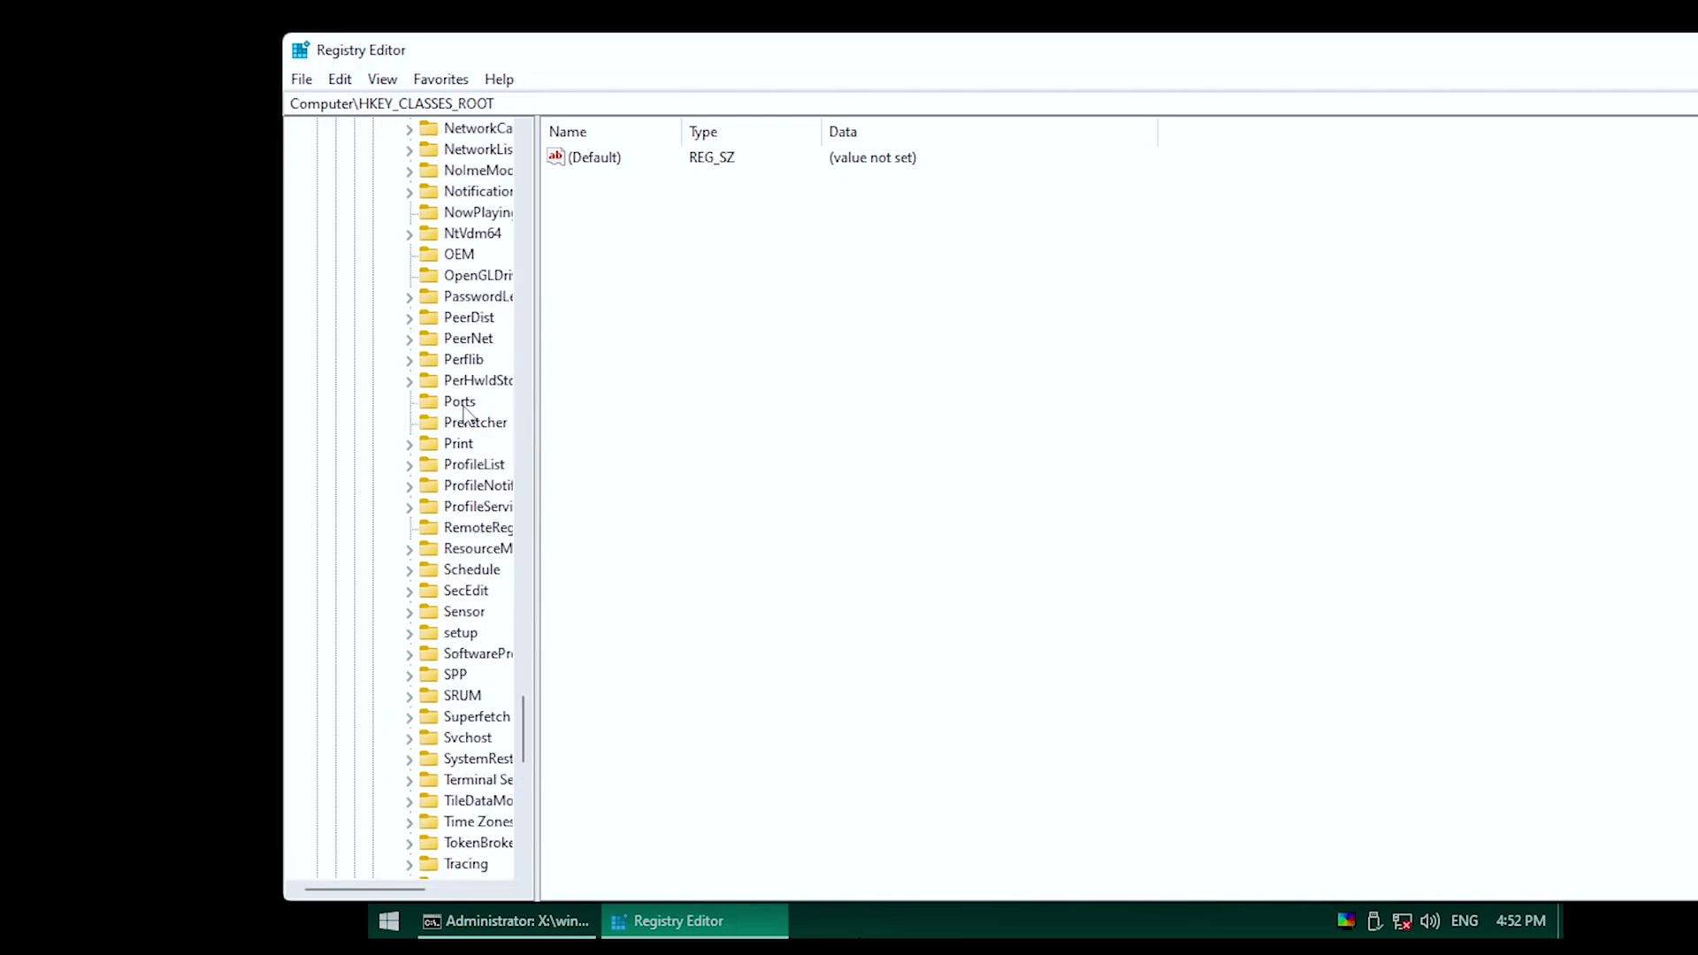
{"action": "left_click", "coordinate": [474, 466]}
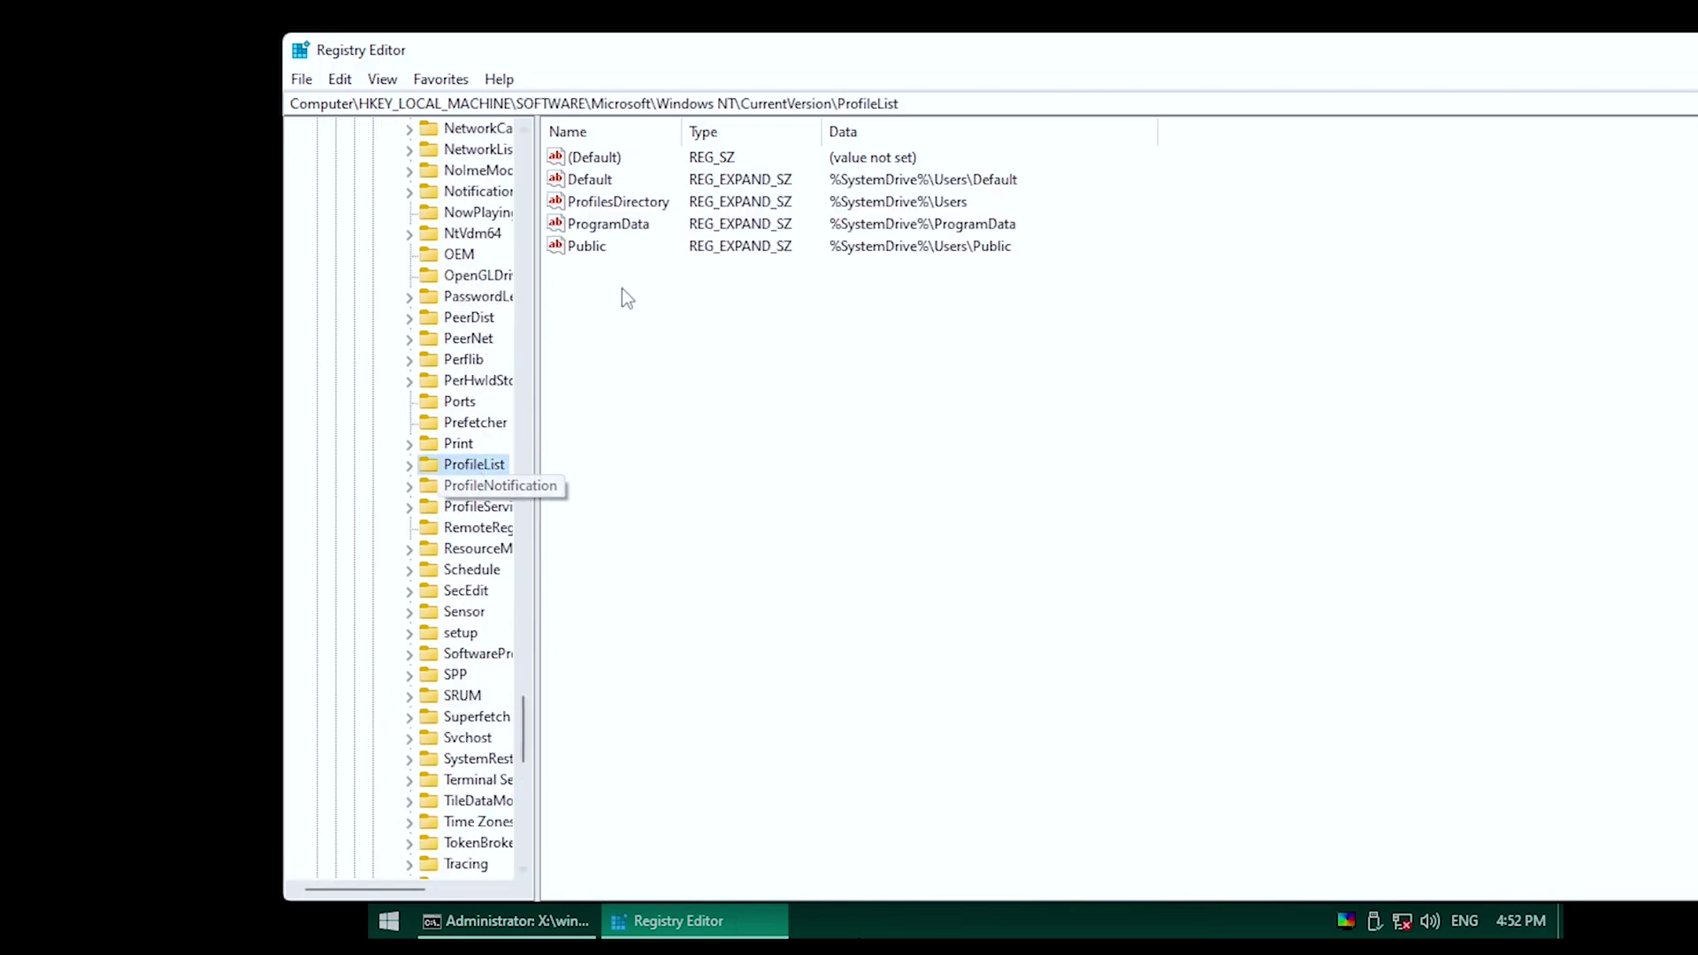
{"action": "left_click", "coordinate": [408, 465]}
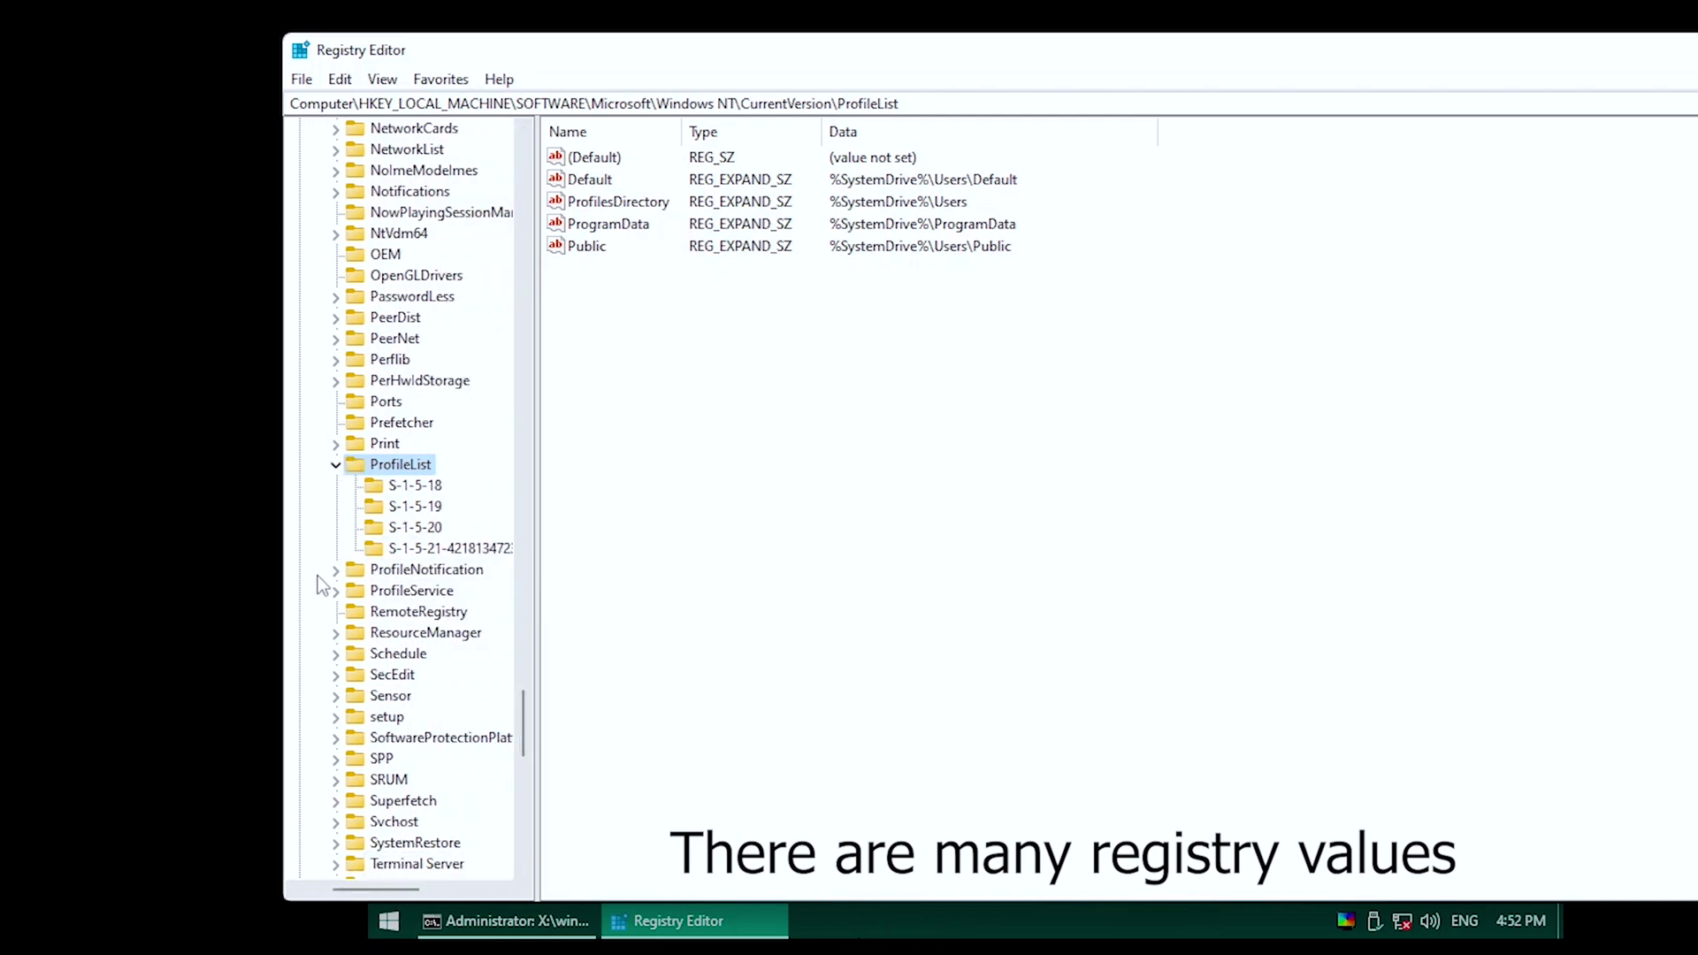
Collapse the registry tree back up to HKEY_LOCAL_MACHINE.
{"action": "left_click", "coordinate": [336, 464]}
{"action": "scroll", "coordinate": [504, 665], "scroll_direction": "up", "scroll_amount": 20}
{"action": "left_click", "coordinate": [369, 880]}
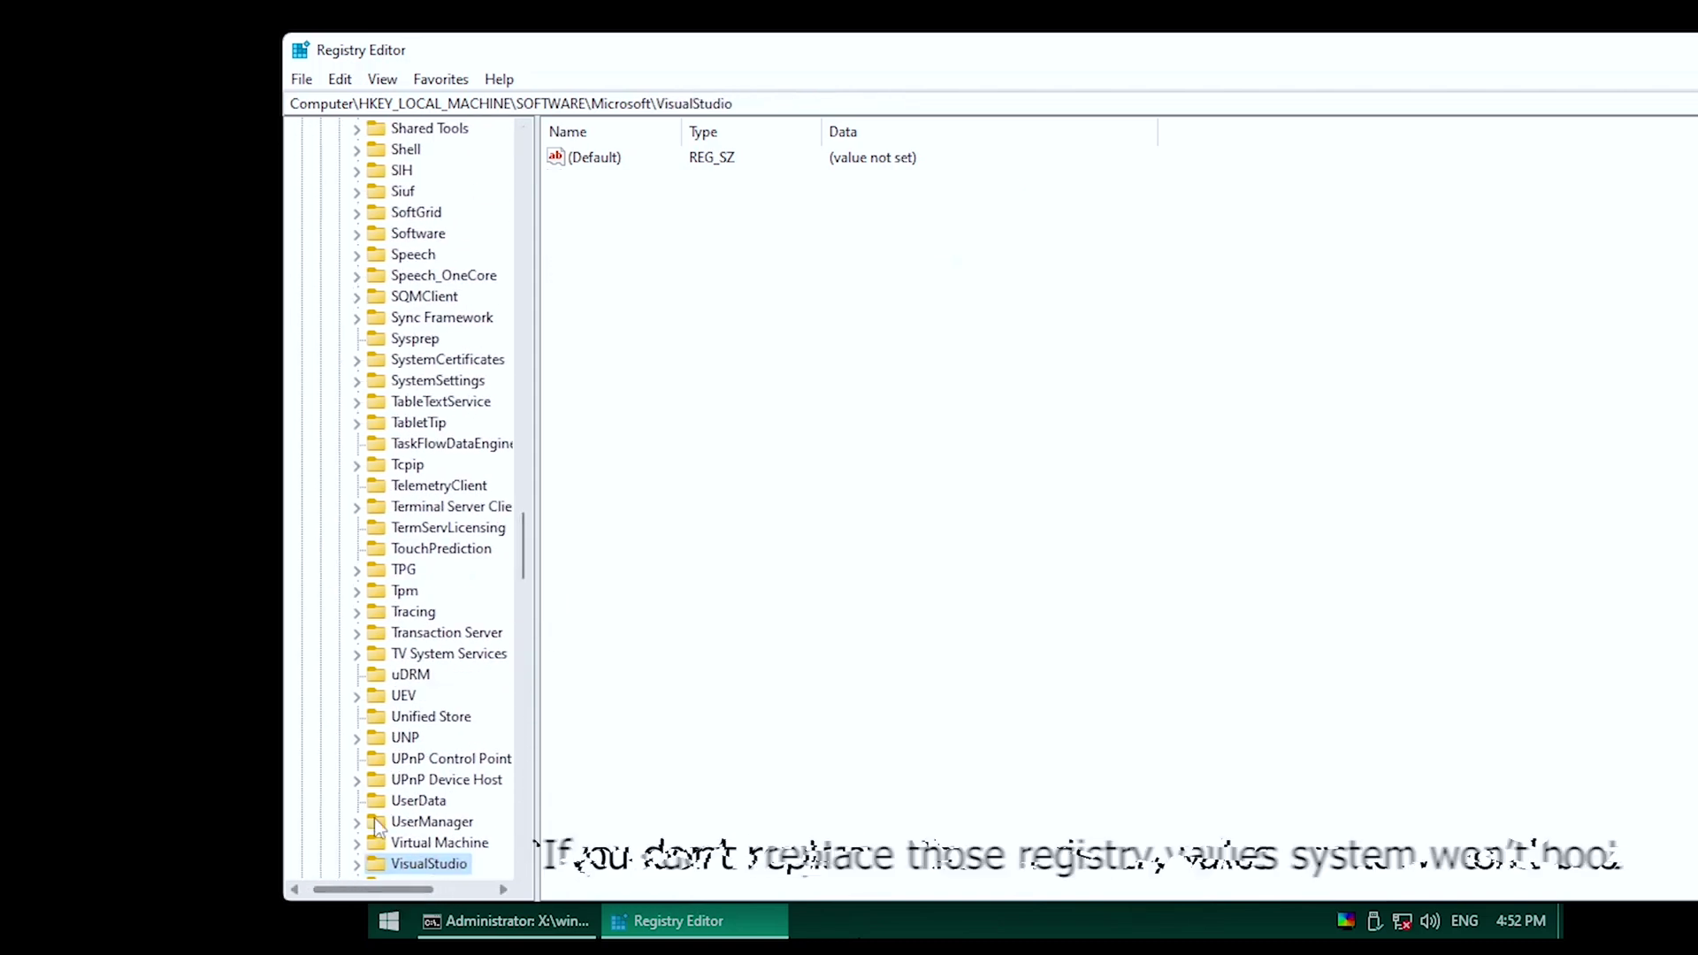
{"action": "scroll", "coordinate": [367, 743], "scroll_direction": "down", "scroll_amount": 10}
{"action": "left_click", "coordinate": [356, 590]}
{"action": "scroll", "coordinate": [490, 285], "scroll_direction": "up", "scroll_amount": 20}
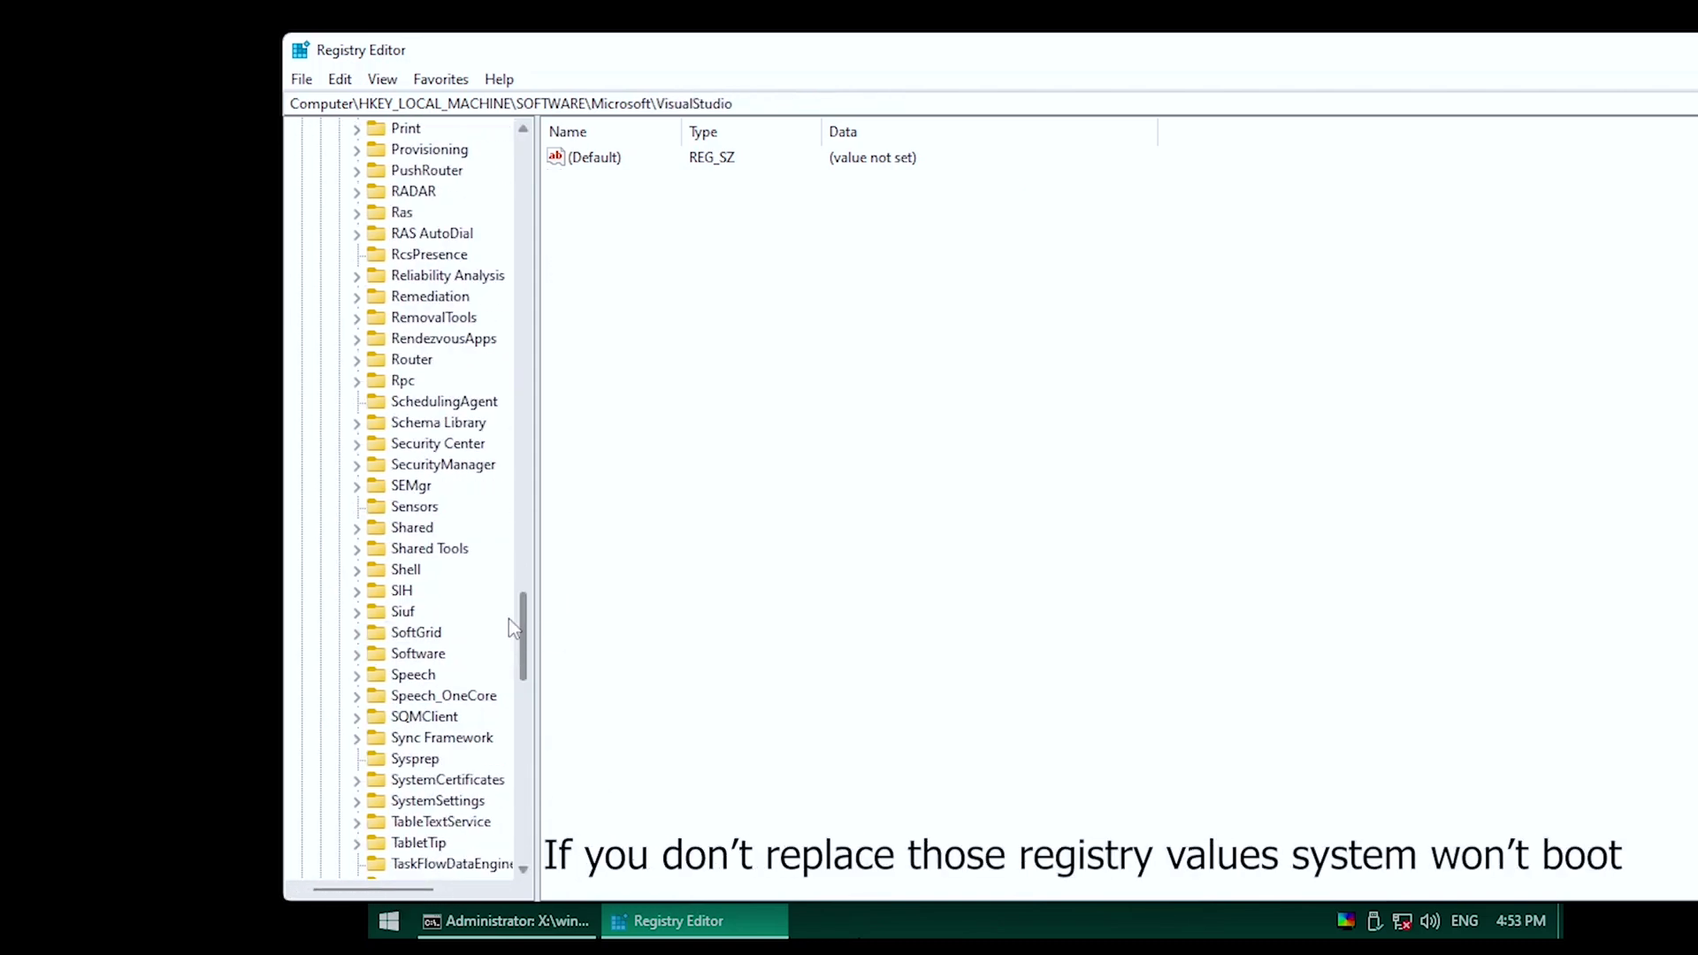
{"action": "left_click", "coordinate": [337, 411]}
{"action": "scroll", "coordinate": [445, 400], "scroll_direction": "up", "scroll_amount": 5}
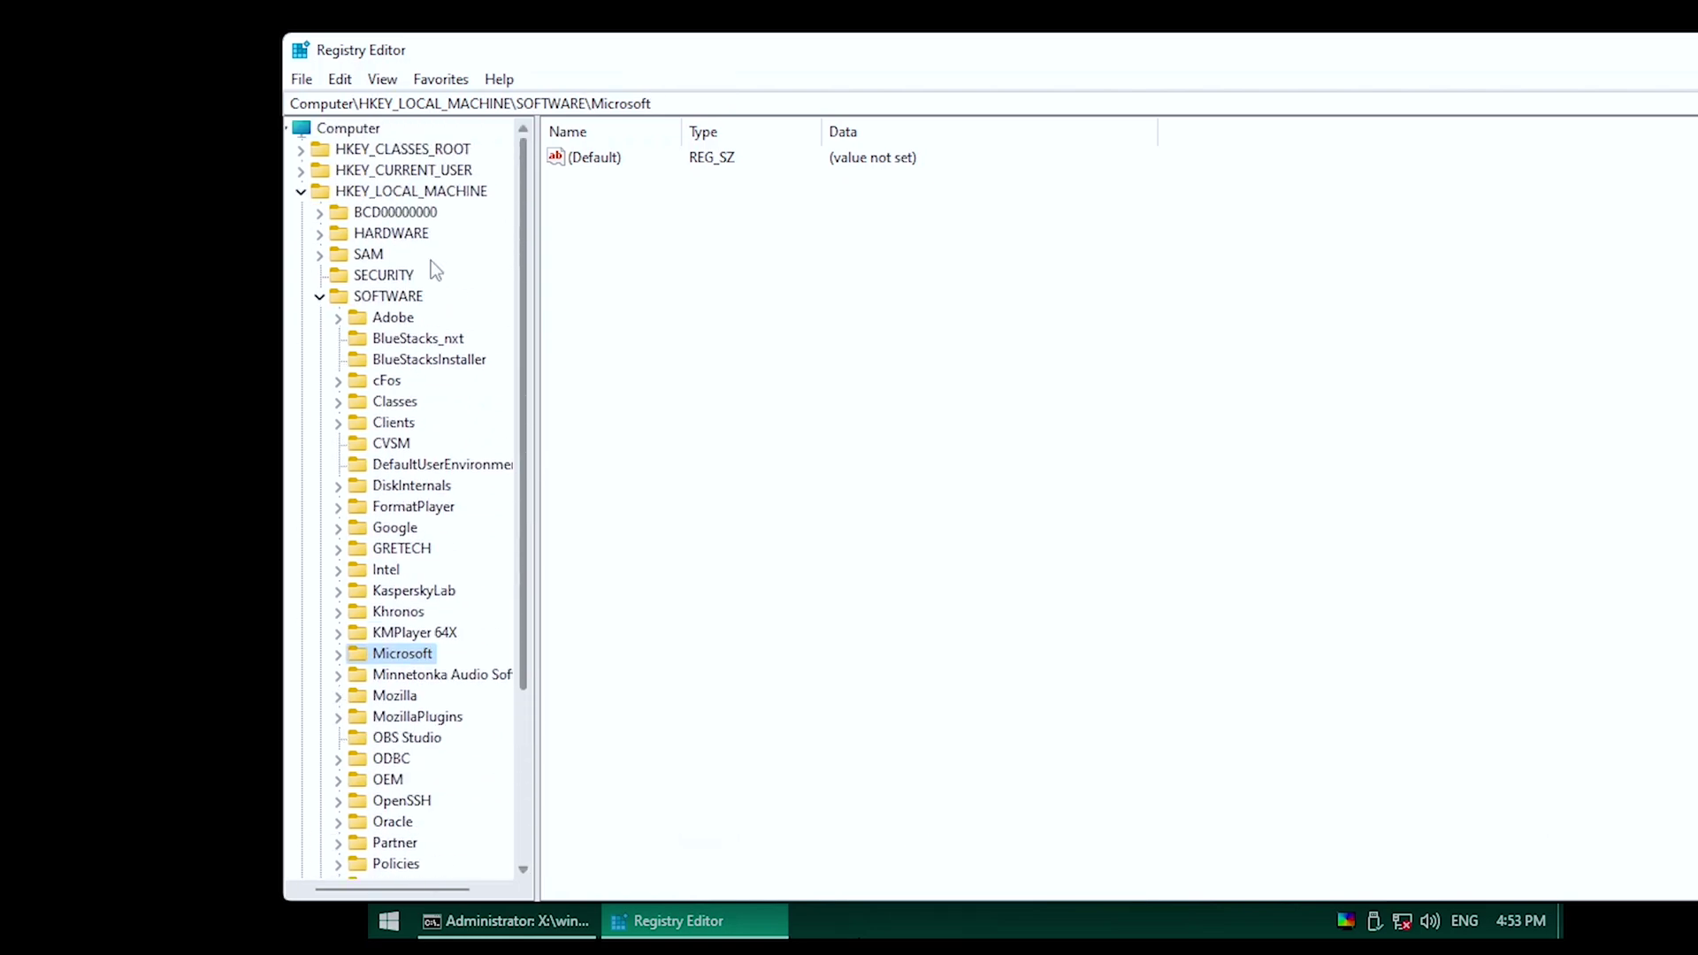
{"action": "left_click", "coordinate": [332, 295]}
{"action": "left_click", "coordinate": [317, 195]}
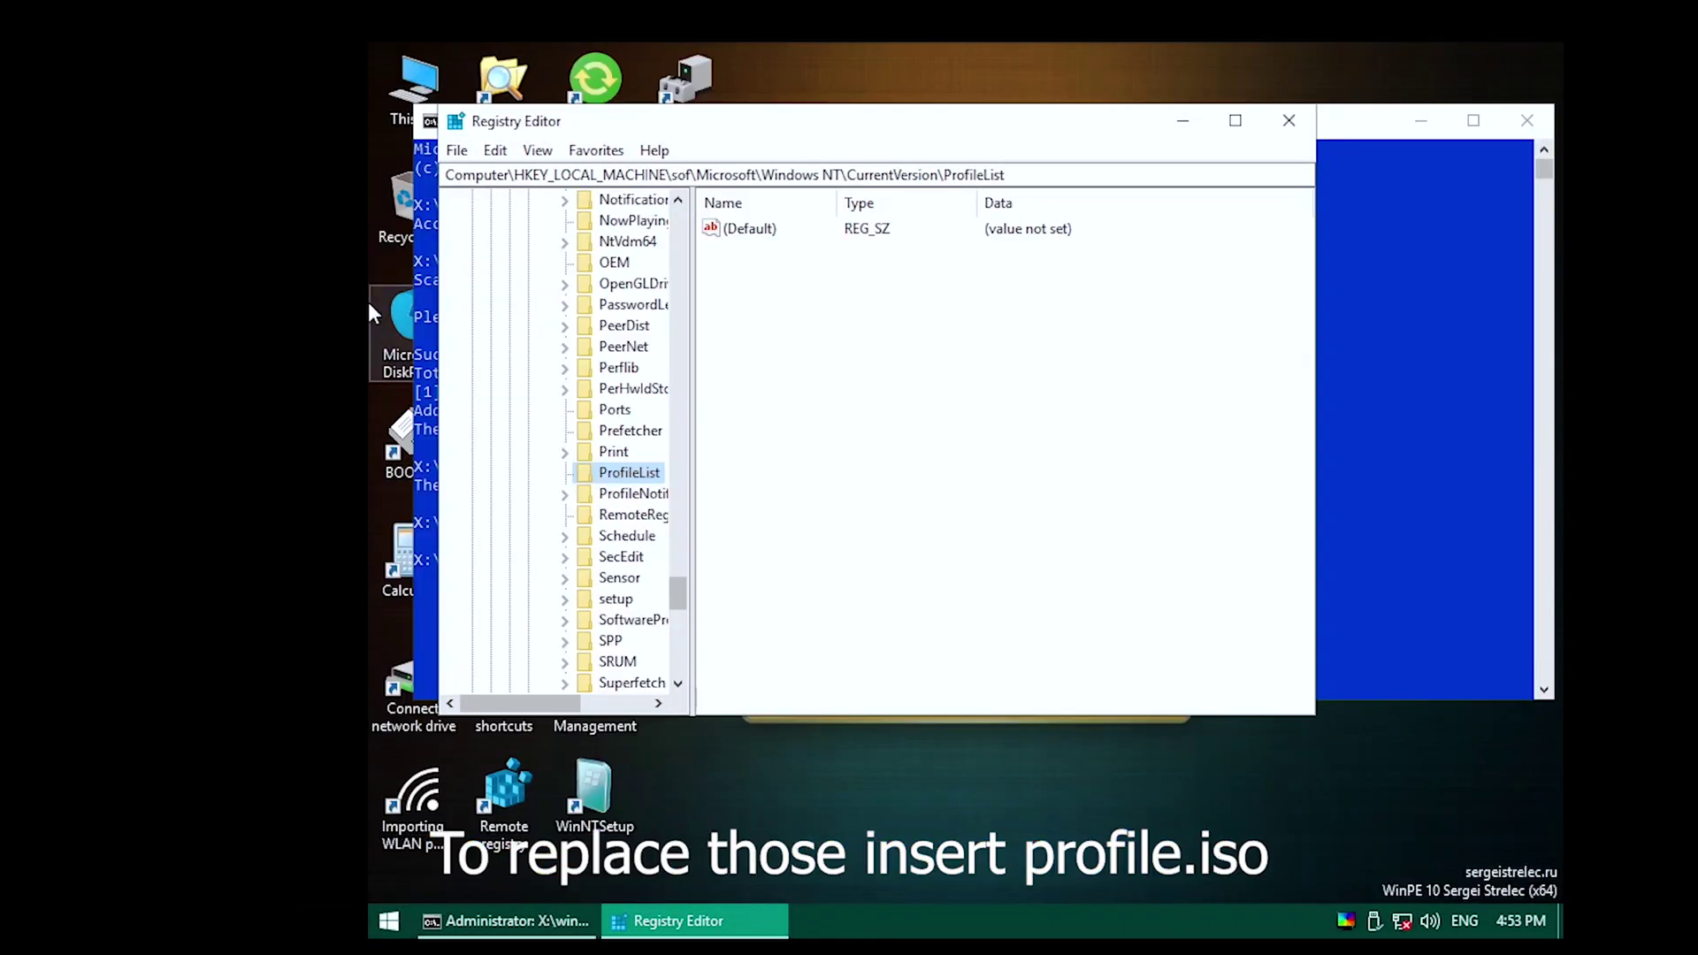
Mount Profile.iso in the VM's CD/DVD (SATA) drive and move Registry Editor aside.
{"action": "left_click", "coordinate": [53, 192]}
{"action": "left_click", "coordinate": [619, 216]}
{"action": "left_click", "coordinate": [1144, 298]}
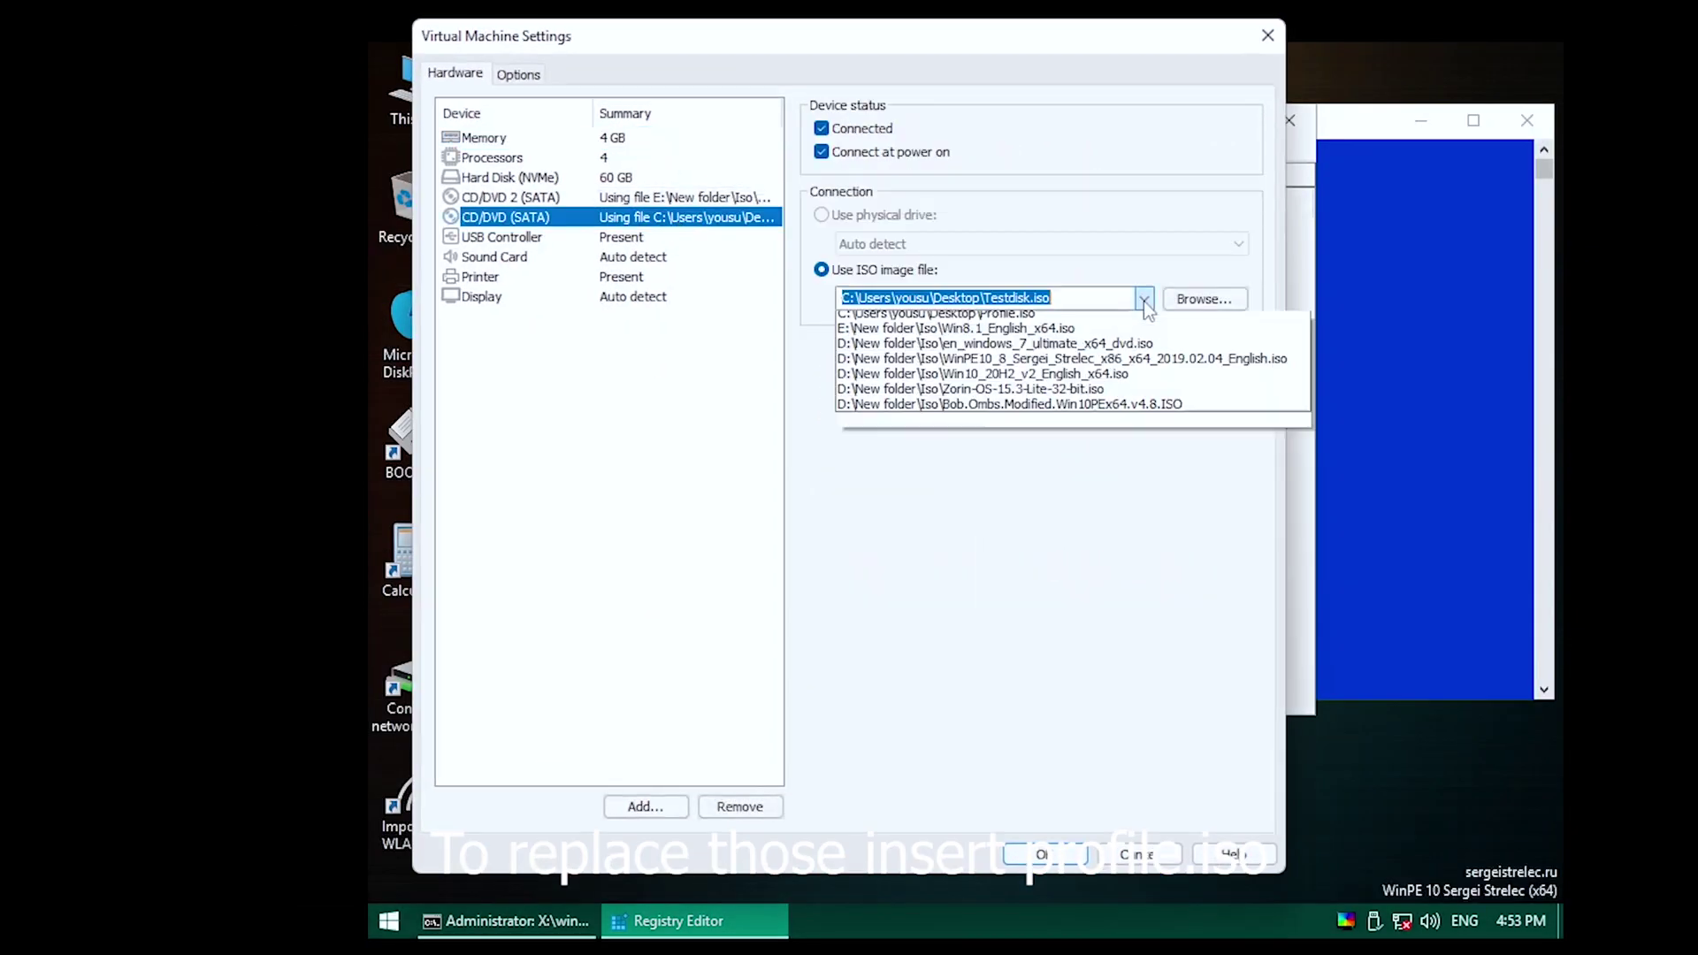
{"action": "left_click", "coordinate": [946, 363]}
{"action": "left_click", "coordinate": [1052, 851]}
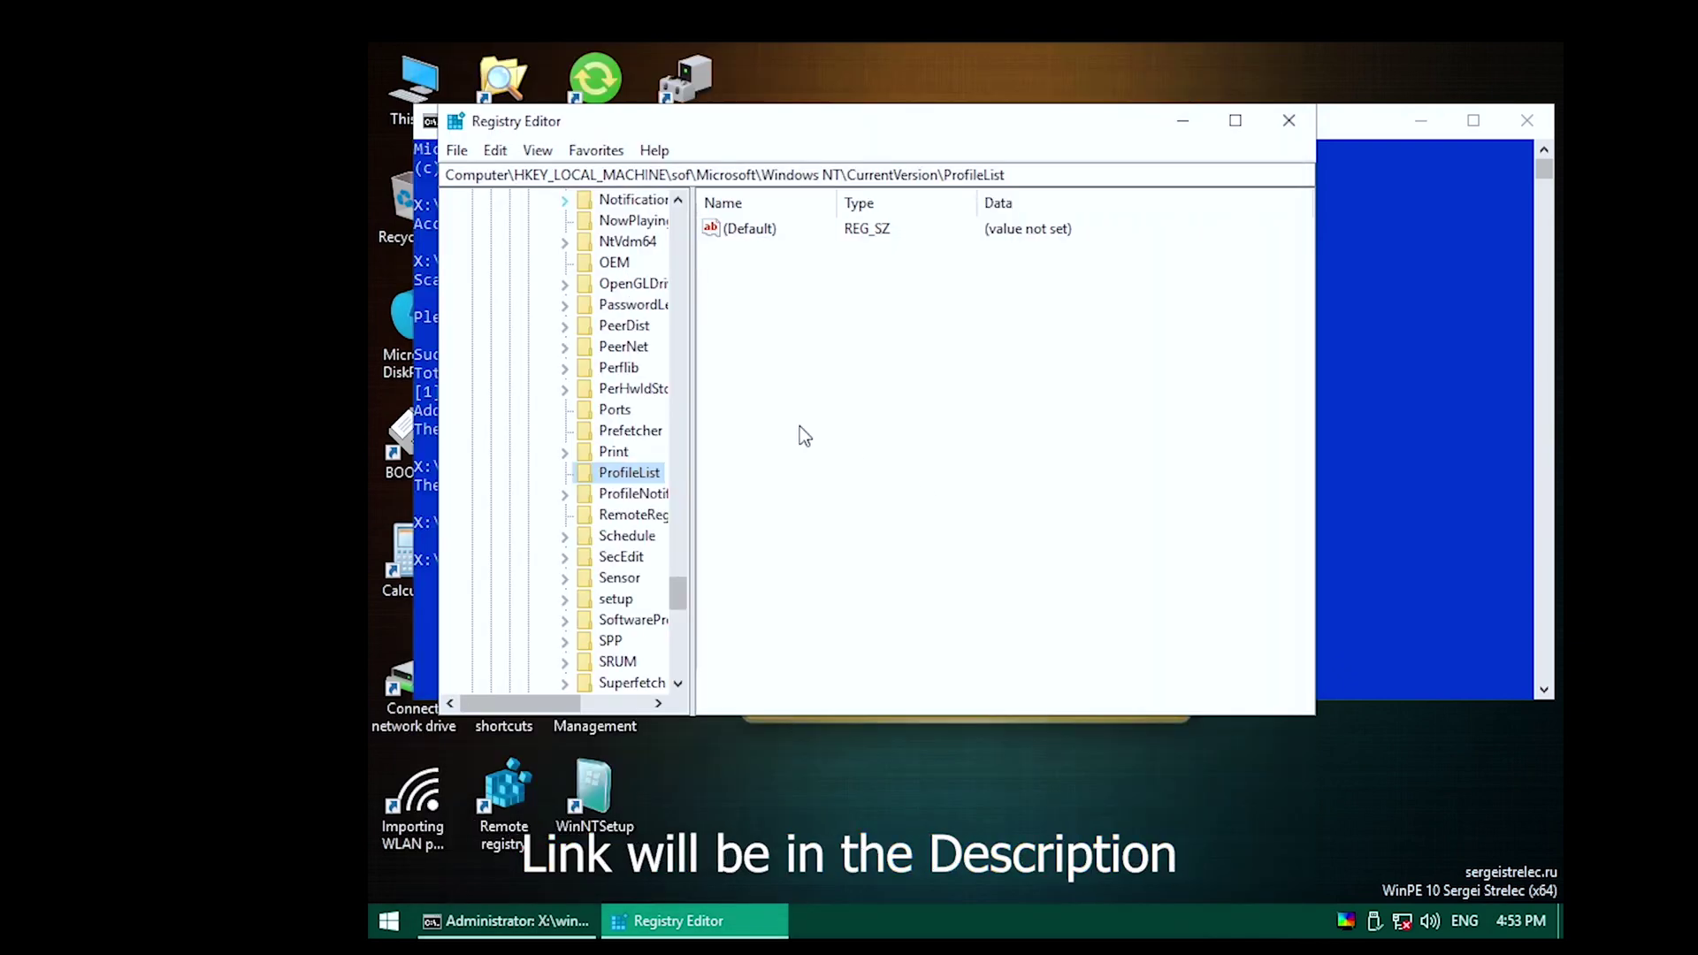
{"action": "left_click", "coordinate": [1525, 121]}
{"action": "left_click_drag", "start_coordinate": [947, 127], "coordinate": [1102, 128]}
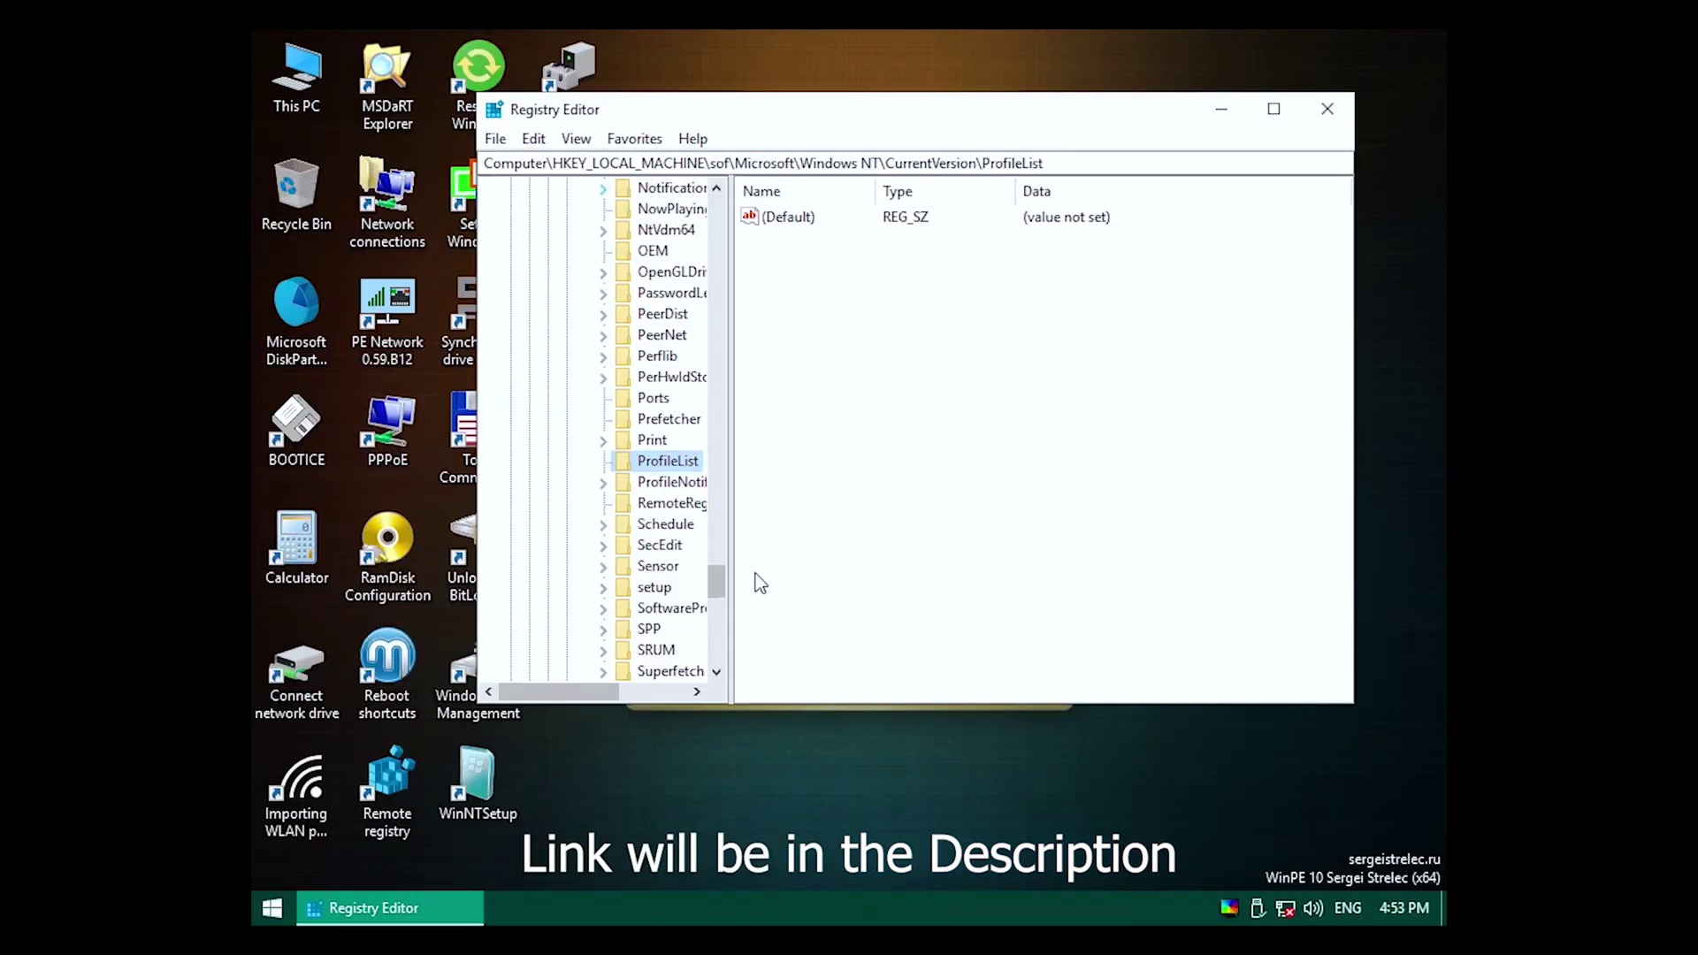
Copy Profile.reg from the Profile DVD drive (D:) via This PC.
{"action": "double_click", "coordinate": [276, 102]}
{"action": "double_click", "coordinate": [1051, 321]}
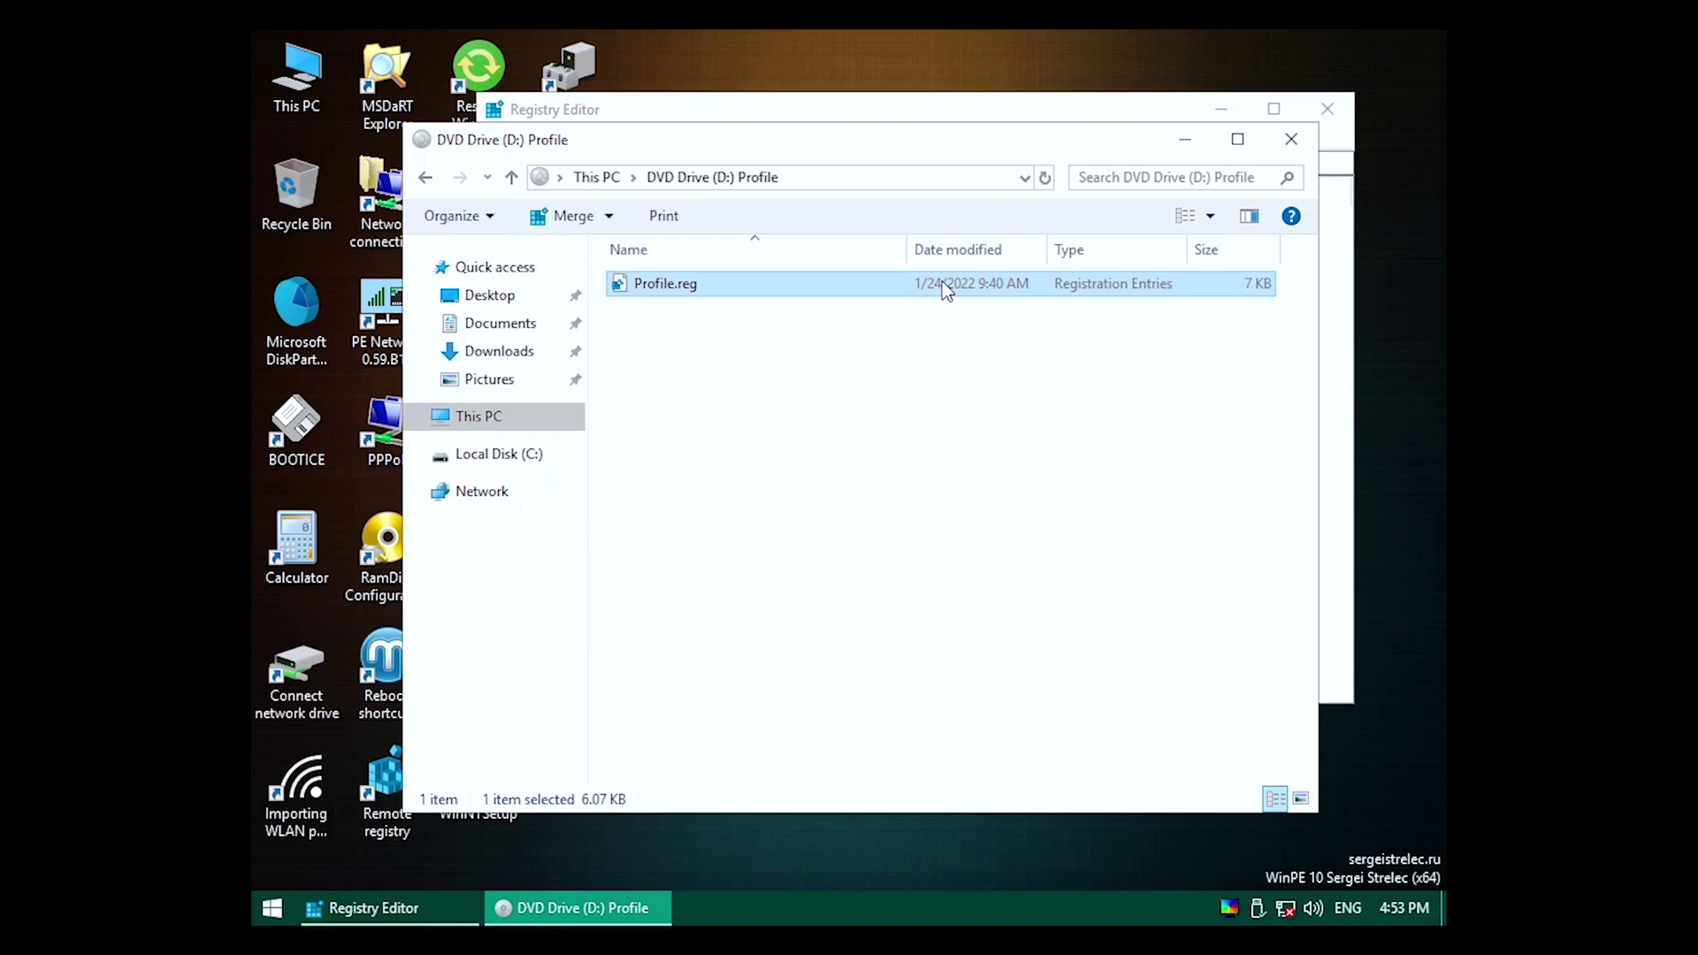
{"action": "right_click", "coordinate": [942, 282]}
{"action": "left_click", "coordinate": [999, 699]}
{"action": "left_click", "coordinate": [1291, 138]}
Paste Profile.reg onto the desktop, replacing the existing file.
{"action": "right_click", "coordinate": [820, 797]}
{"action": "left_click", "coordinate": [876, 584]}
{"action": "left_click_drag", "start_coordinate": [898, 110], "coordinate": [667, 650]}
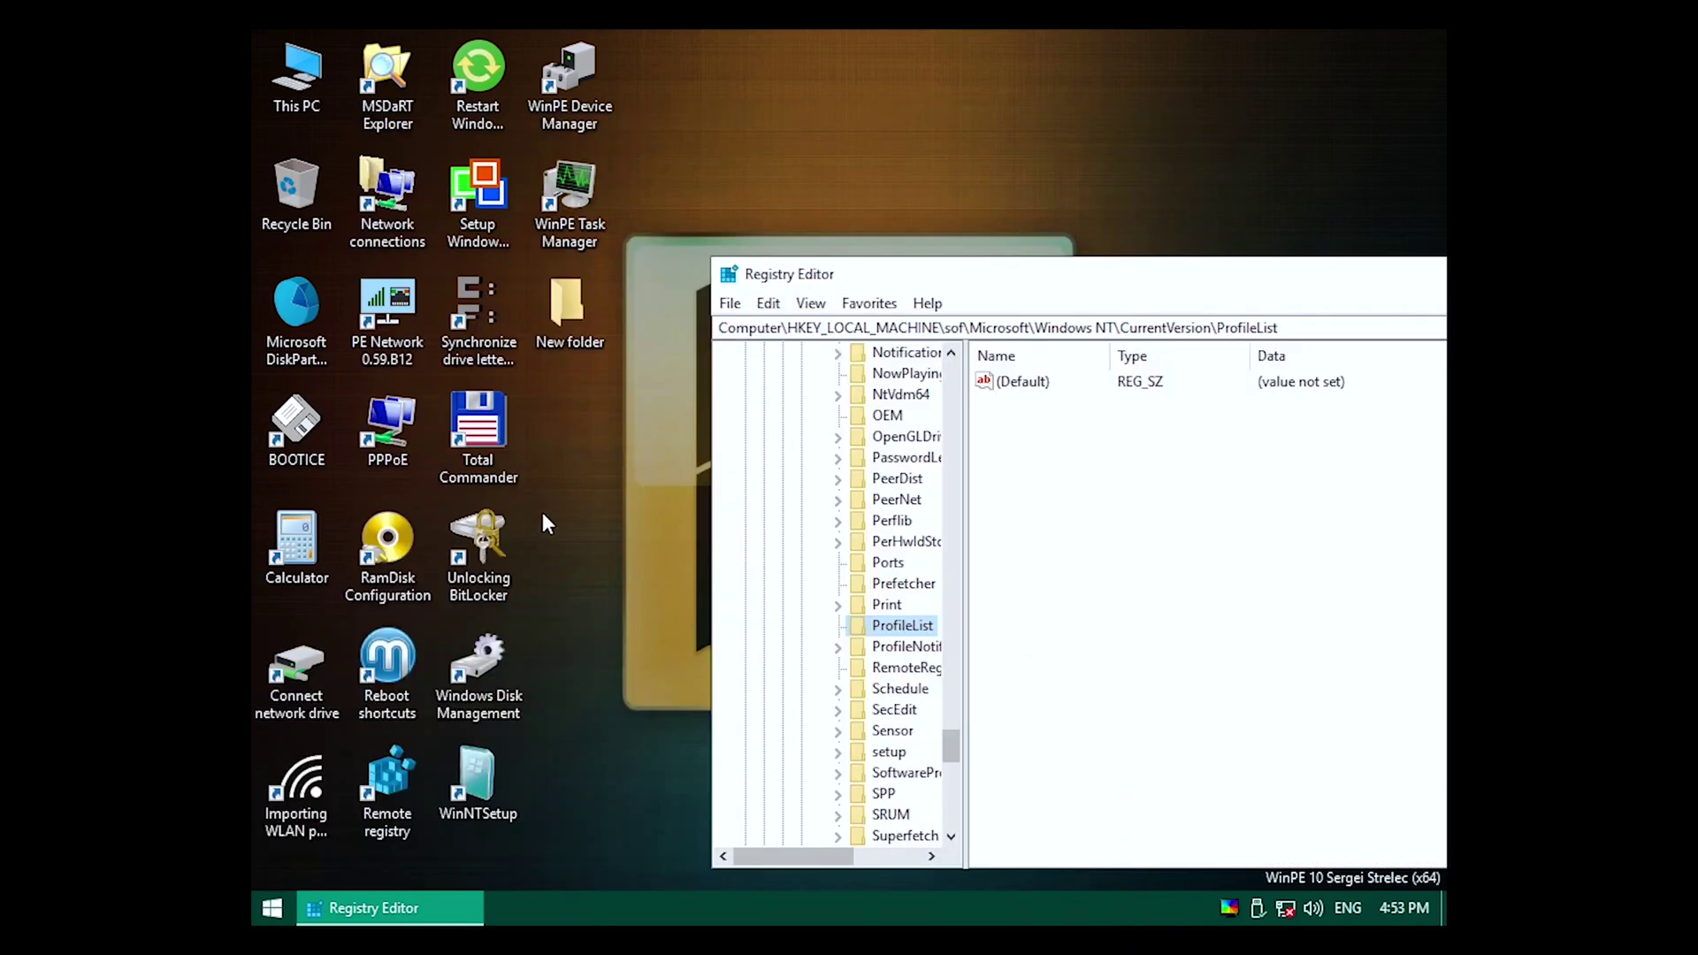
{"action": "right_click", "coordinate": [594, 470]}
{"action": "left_click", "coordinate": [644, 599]}
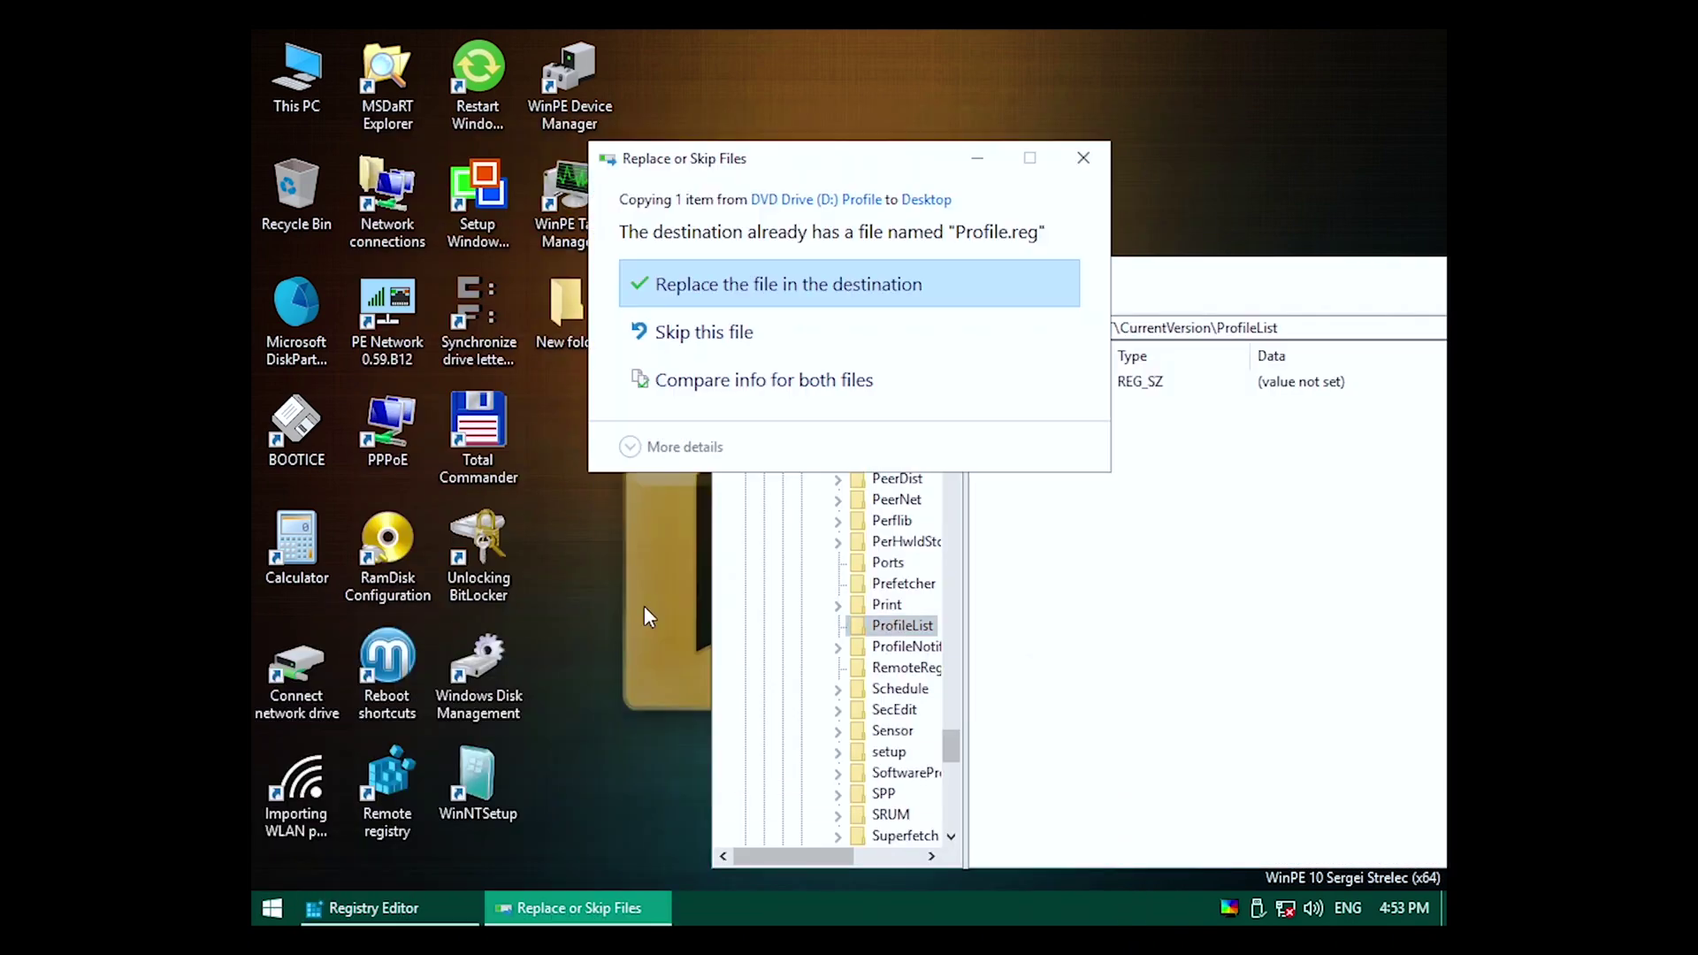
{"action": "left_click", "coordinate": [786, 287]}
Open Profile.reg in Notepad's Replace dialog with the old SOFTWARE ProfileList path as the search text.
{"action": "right_click", "coordinate": [543, 435]}
{"action": "left_click", "coordinate": [642, 363]}
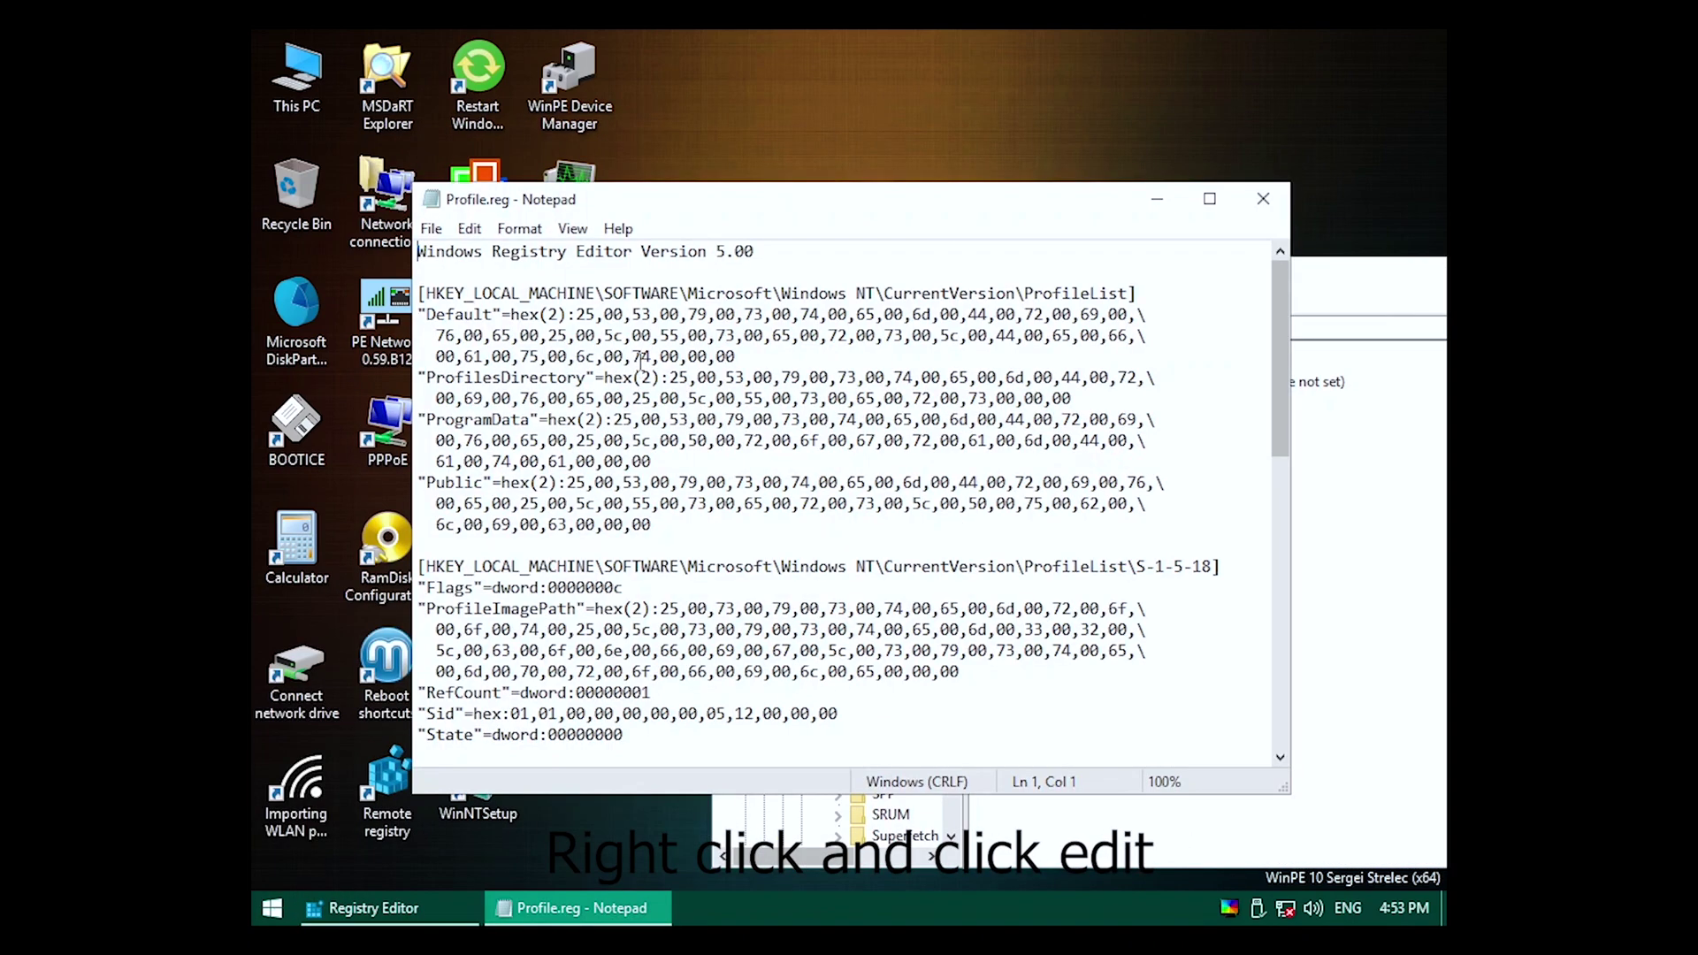
{"action": "left_click", "coordinate": [482, 234]}
{"action": "left_click", "coordinate": [519, 451]}
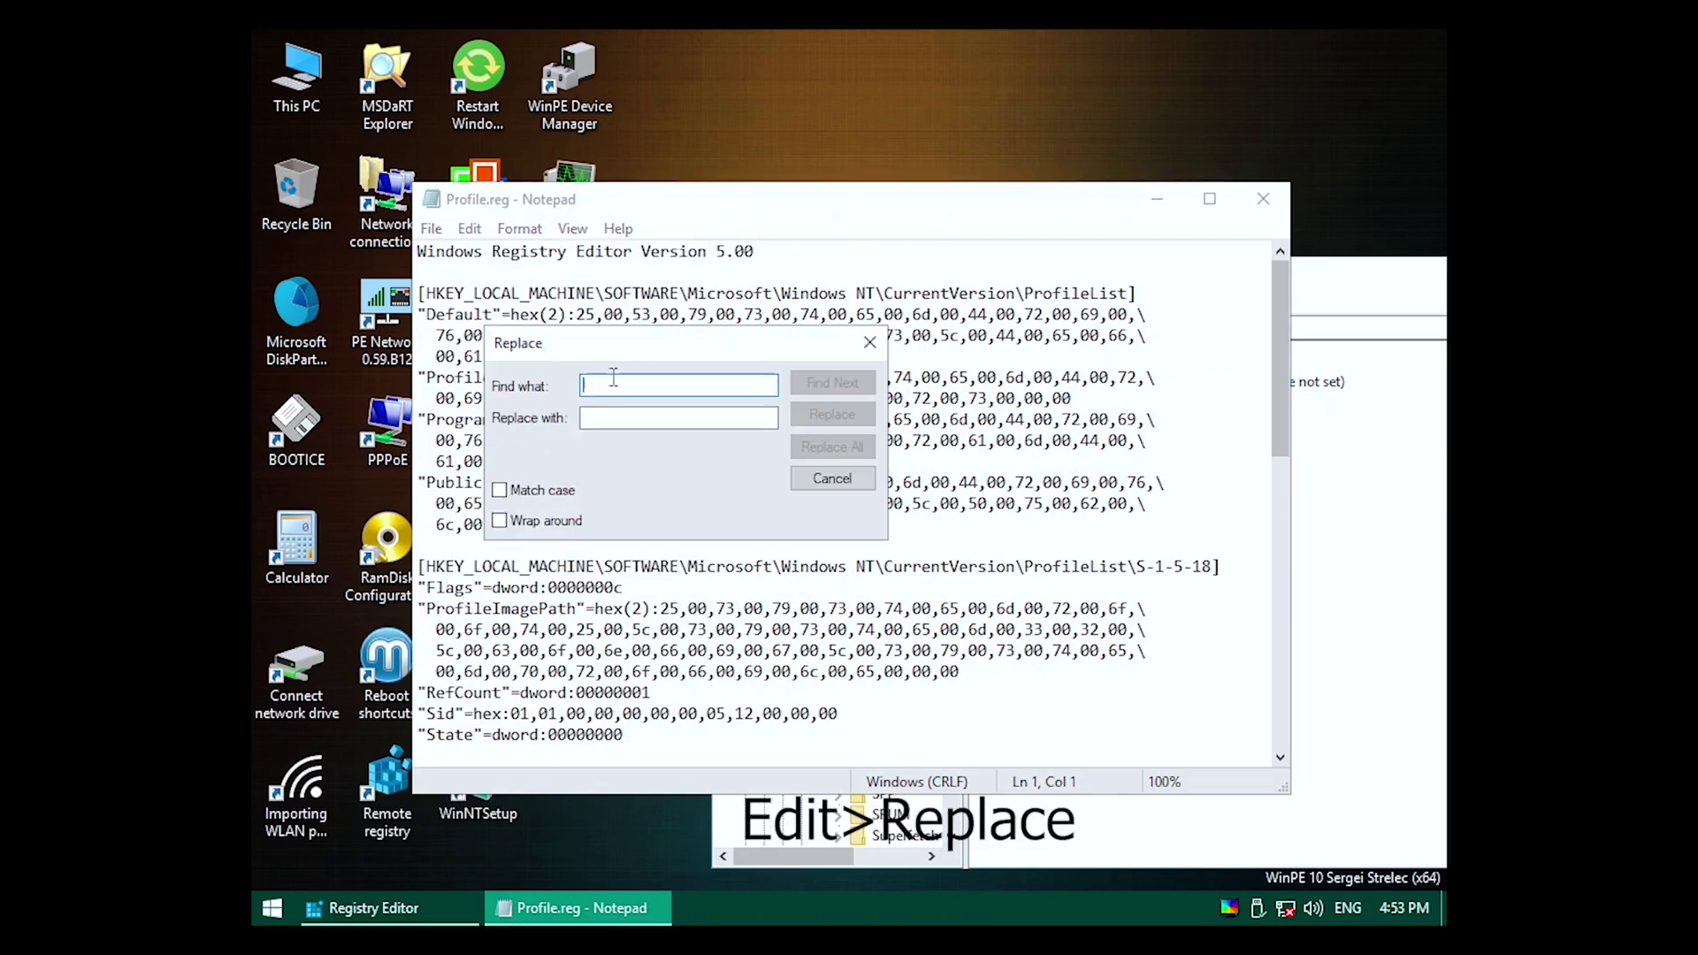
{"action": "right_click", "coordinate": [1116, 292]}
{"action": "left_click", "coordinate": [1150, 362]}
{"action": "right_click", "coordinate": [654, 386]}
{"action": "left_click", "coordinate": [708, 486]}
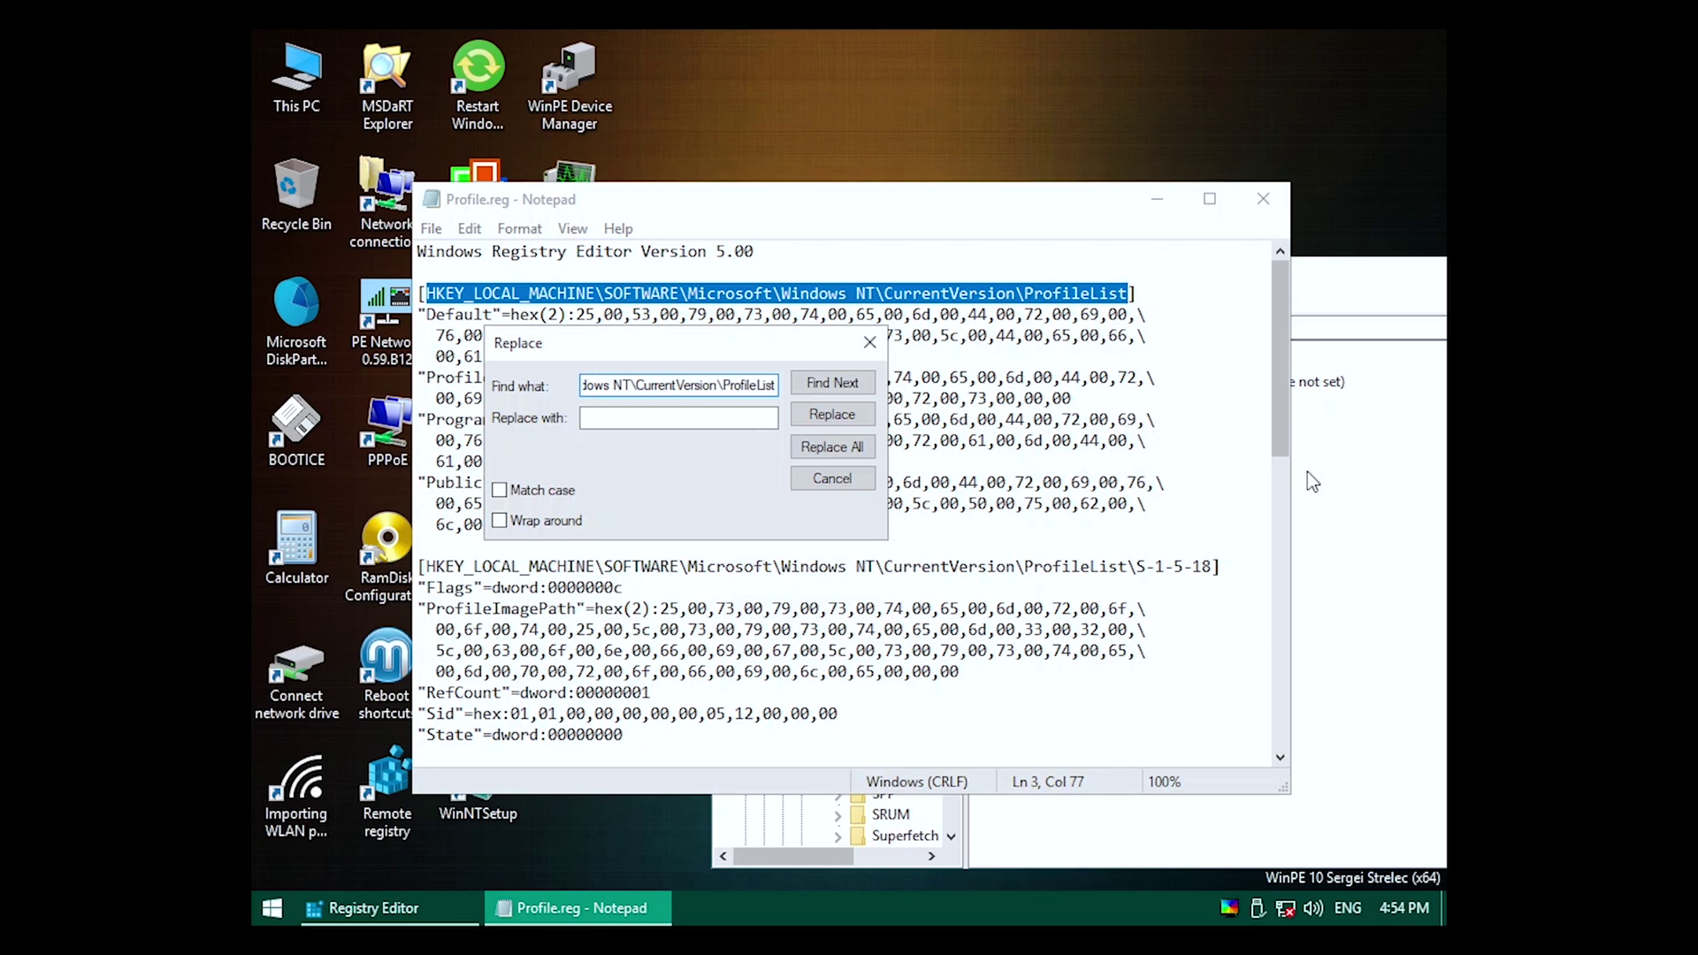
Replace all case-matched SOFTWARE paths with the sof ProfileList path copied from Registry Editor.
{"action": "left_click", "coordinate": [1308, 475]}
{"action": "right_click", "coordinate": [1302, 330]}
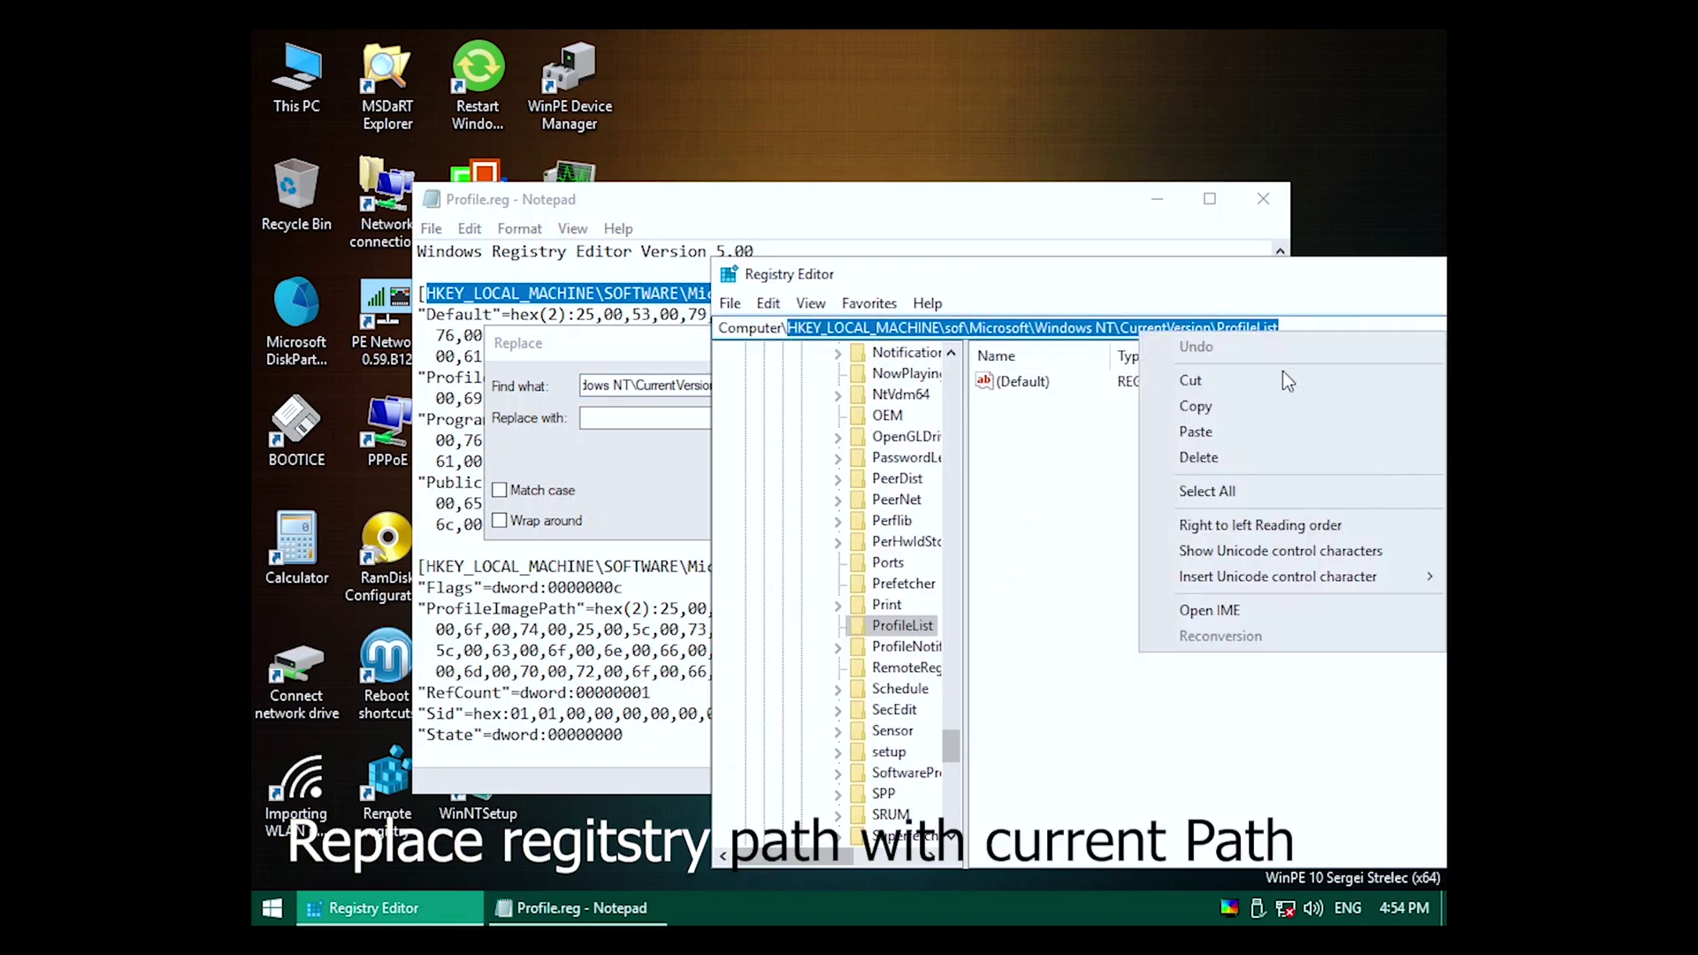
{"action": "left_click", "coordinate": [1249, 407]}
{"action": "right_click", "coordinate": [641, 417]}
{"action": "left_click", "coordinate": [707, 510]}
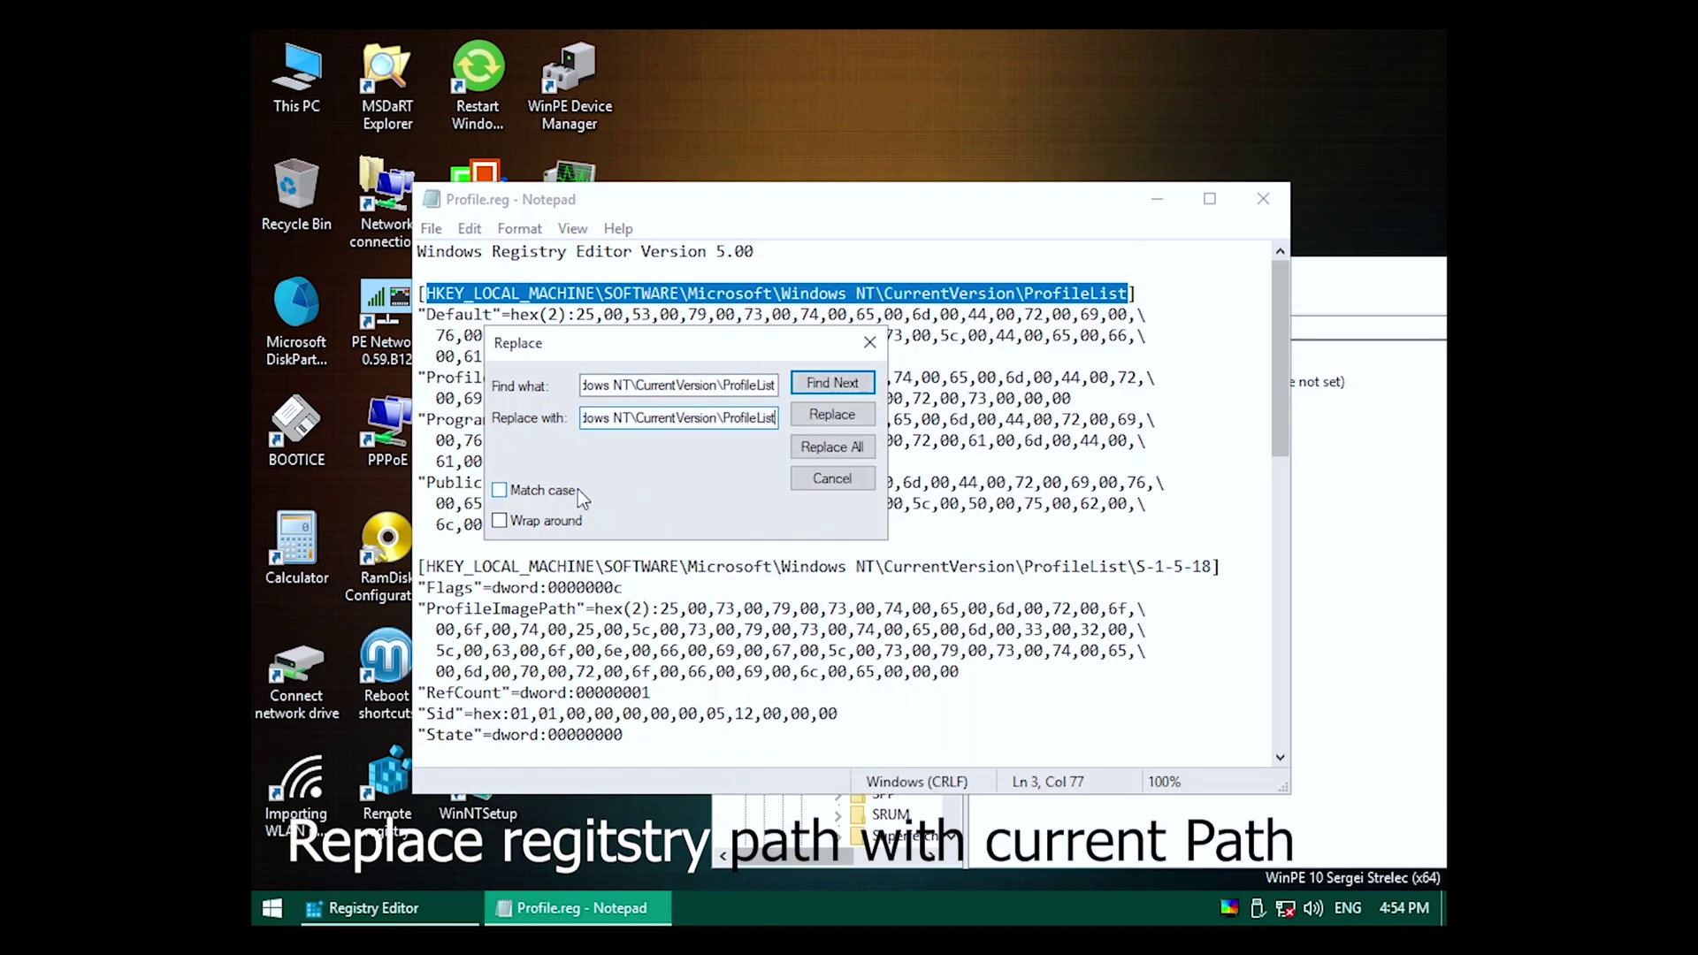
{"action": "left_click", "coordinate": [570, 491]}
{"action": "left_click", "coordinate": [821, 445]}
{"action": "left_click", "coordinate": [832, 479]}
Save Profile.reg and merge it into the registry.
{"action": "left_click", "coordinate": [431, 228]}
{"action": "left_click", "coordinate": [464, 303]}
{"action": "left_click", "coordinate": [1263, 199]}
{"action": "double_click", "coordinate": [591, 426]}
{"action": "left_click", "coordinate": [998, 493]}
{"action": "left_click", "coordinate": [1106, 472]}
Check that ProfileList now has its S-1-5 subkeys, then re-expand Windows NT\CurrentVersion.
{"action": "left_click", "coordinate": [822, 625]}
{"action": "left_click", "coordinate": [822, 625]}
{"action": "left_click_drag", "start_coordinate": [950, 748], "coordinate": [947, 645]}
{"action": "left_click", "coordinate": [785, 668]}
{"action": "mouse_move", "coordinate": [952, 762]}
{"action": "left_mouse_down"}
{"action": "mouse_move", "coordinate": [945, 372]}
{"action": "mouse_move", "coordinate": [961, 440]}
{"action": "mouse_move", "coordinate": [953, 778]}
{"action": "left_mouse_up"}
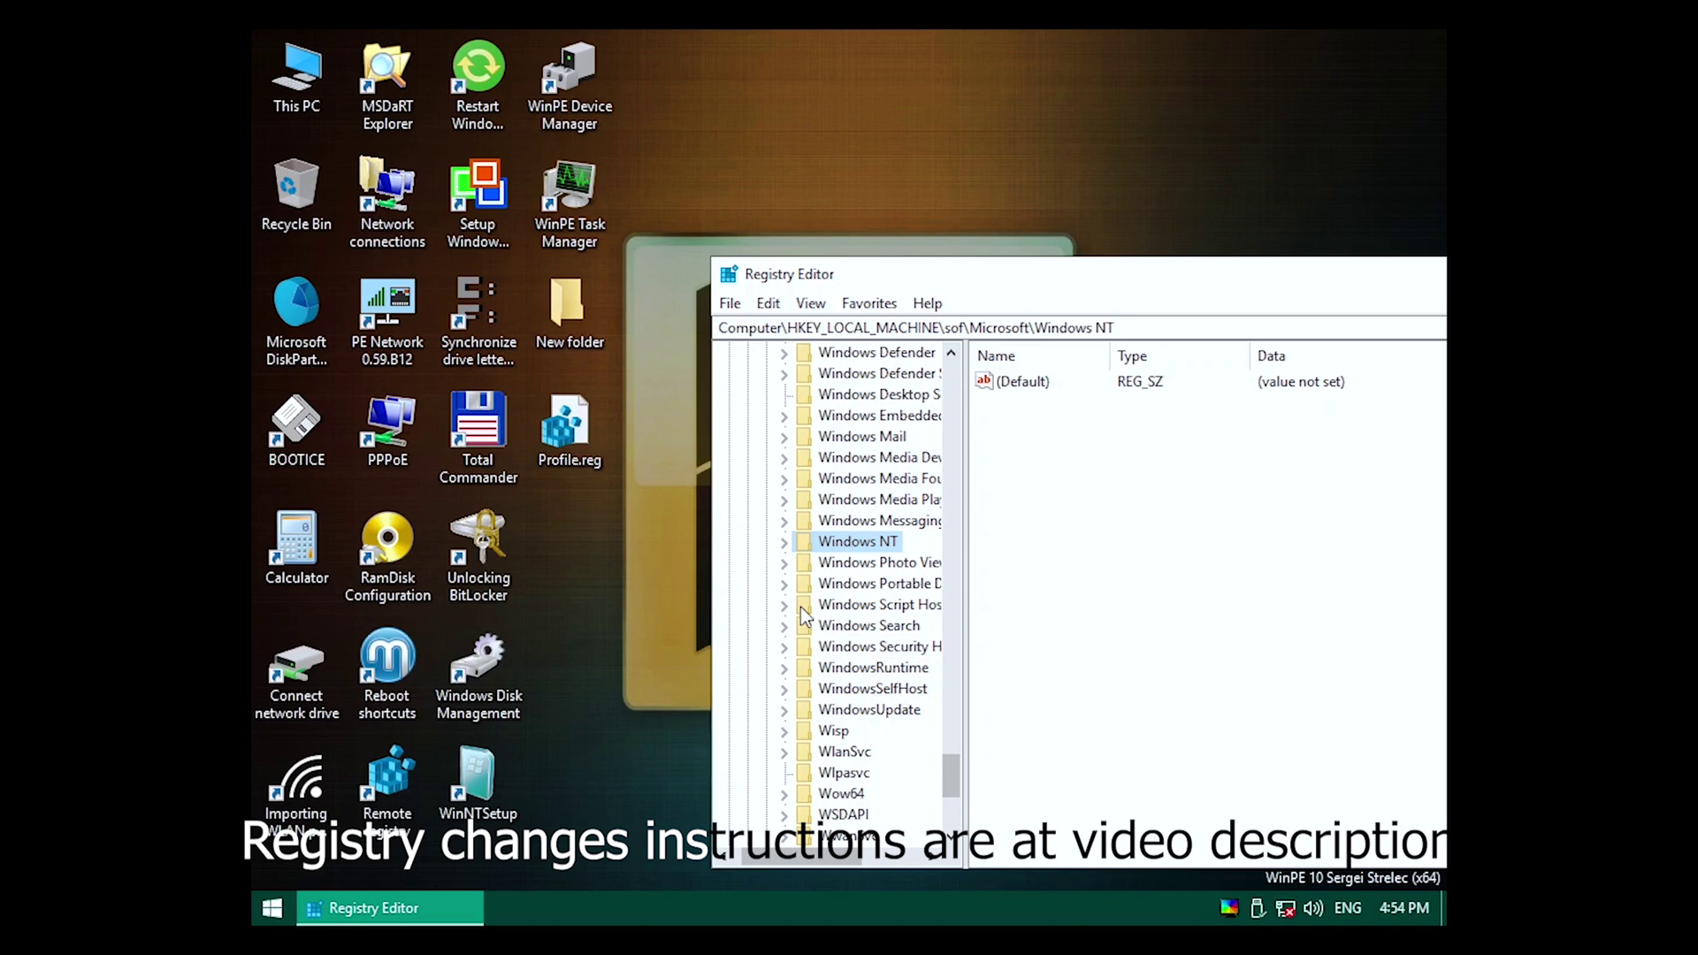
{"action": "left_click", "coordinate": [802, 563]}
{"action": "scroll", "coordinate": [807, 507], "scroll_direction": "down", "scroll_amount": 10}
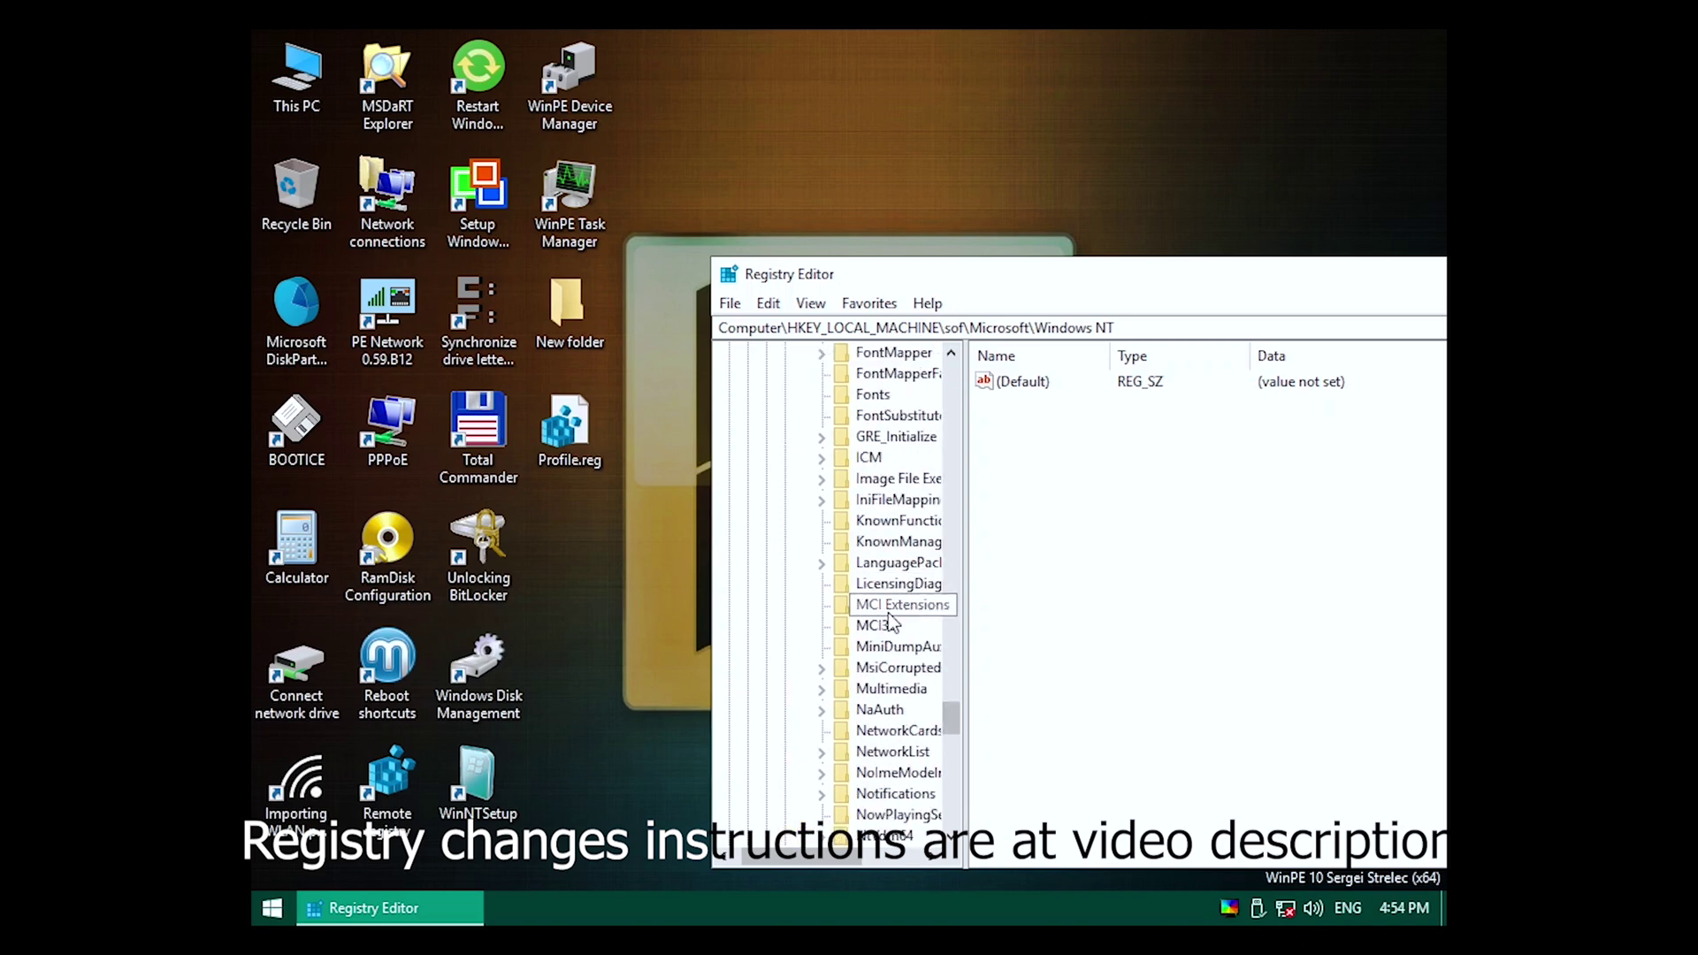
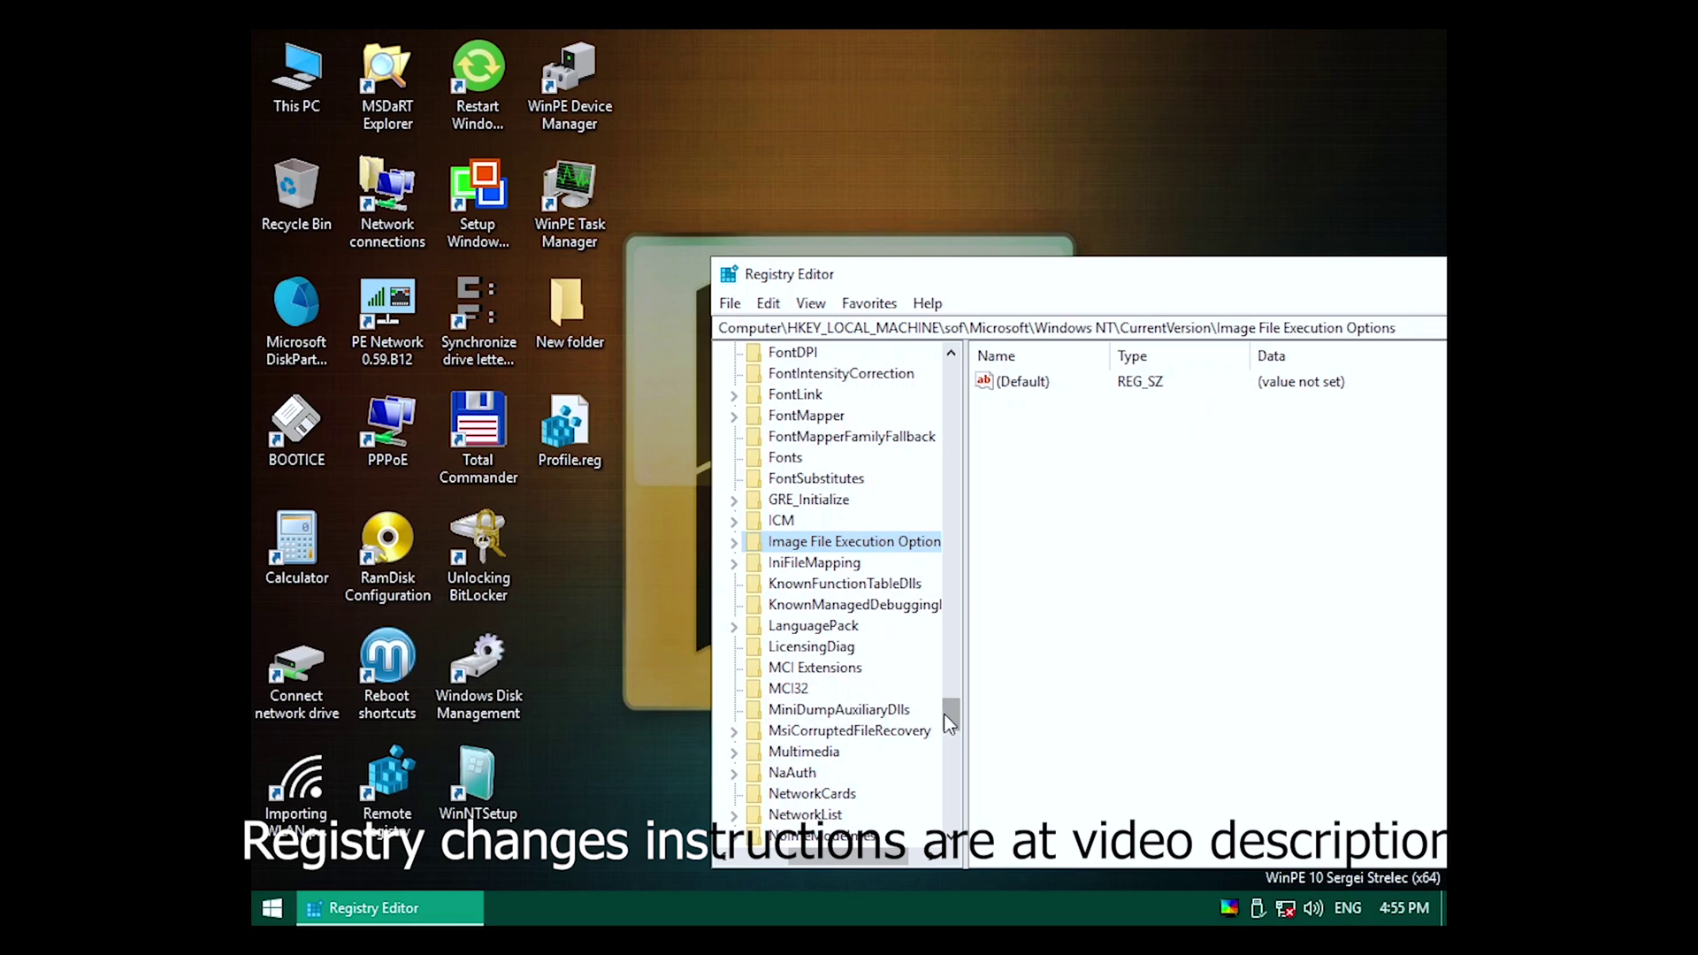
Collapse the expanded registry tree back to HKEY_LOCAL_MACHINE.
{"action": "scroll", "coordinate": [811, 755], "scroll_direction": "up", "scroll_amount": 15}
{"action": "scroll", "coordinate": [812, 754], "scroll_direction": "down", "scroll_amount": 4}
{"action": "left_click", "coordinate": [791, 731]}
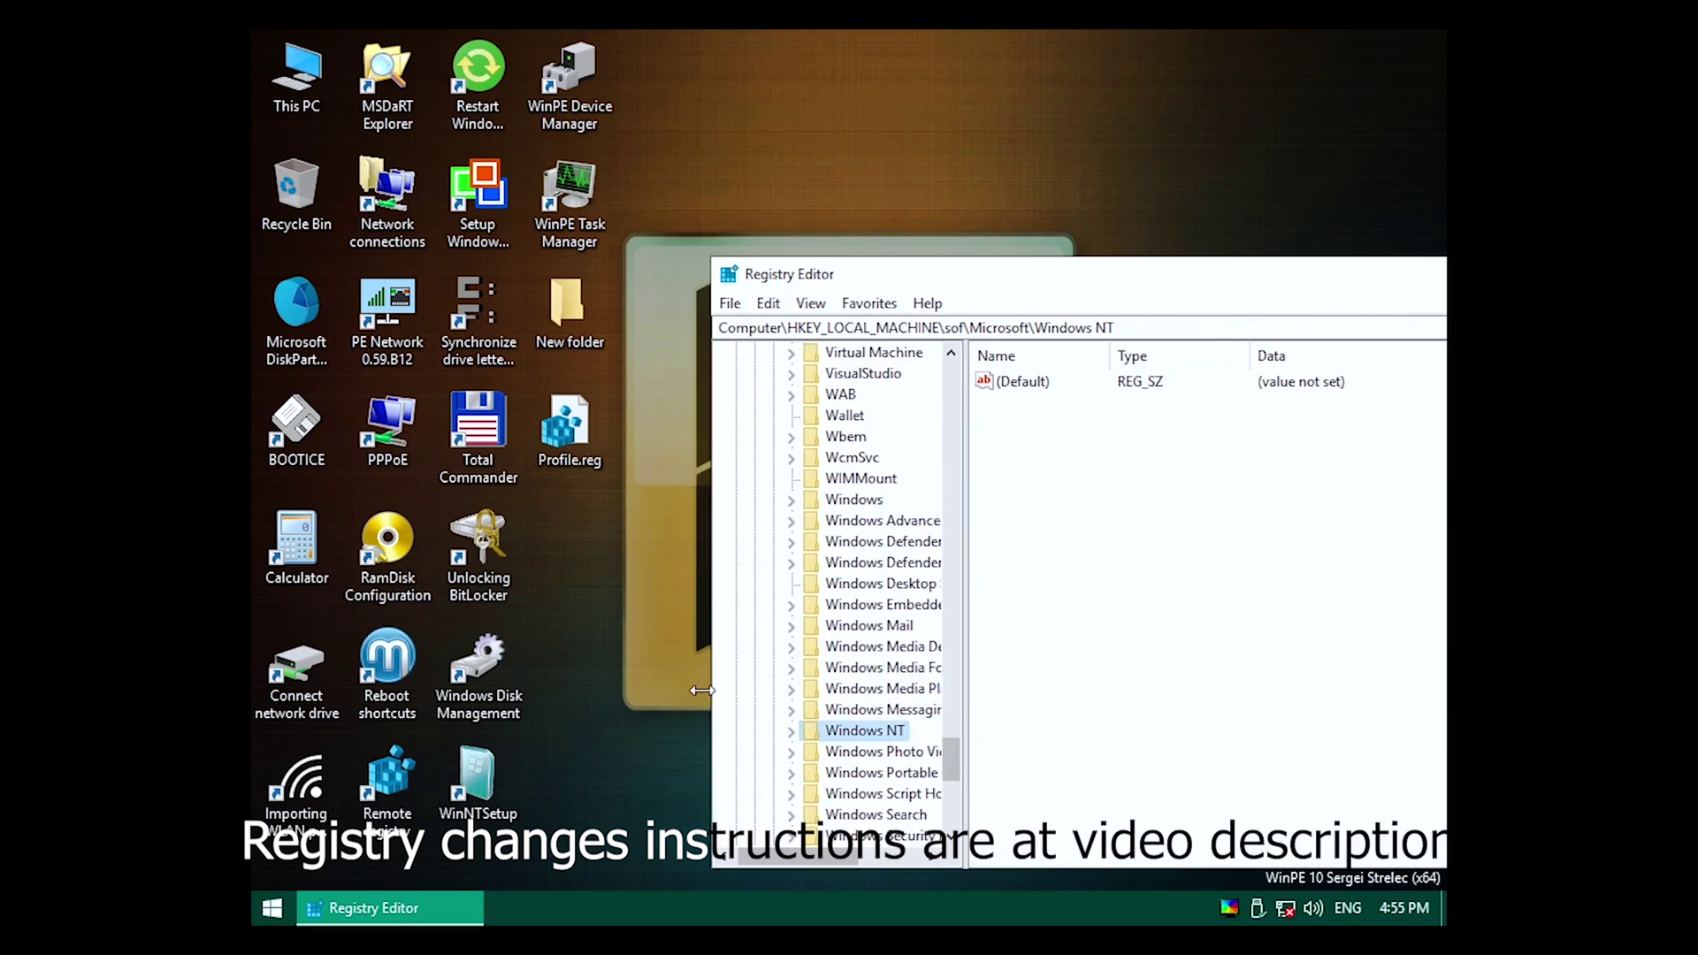
{"action": "left_click_drag", "start_coordinate": [955, 770], "coordinate": [951, 371]}
{"action": "left_click", "coordinate": [781, 648]}
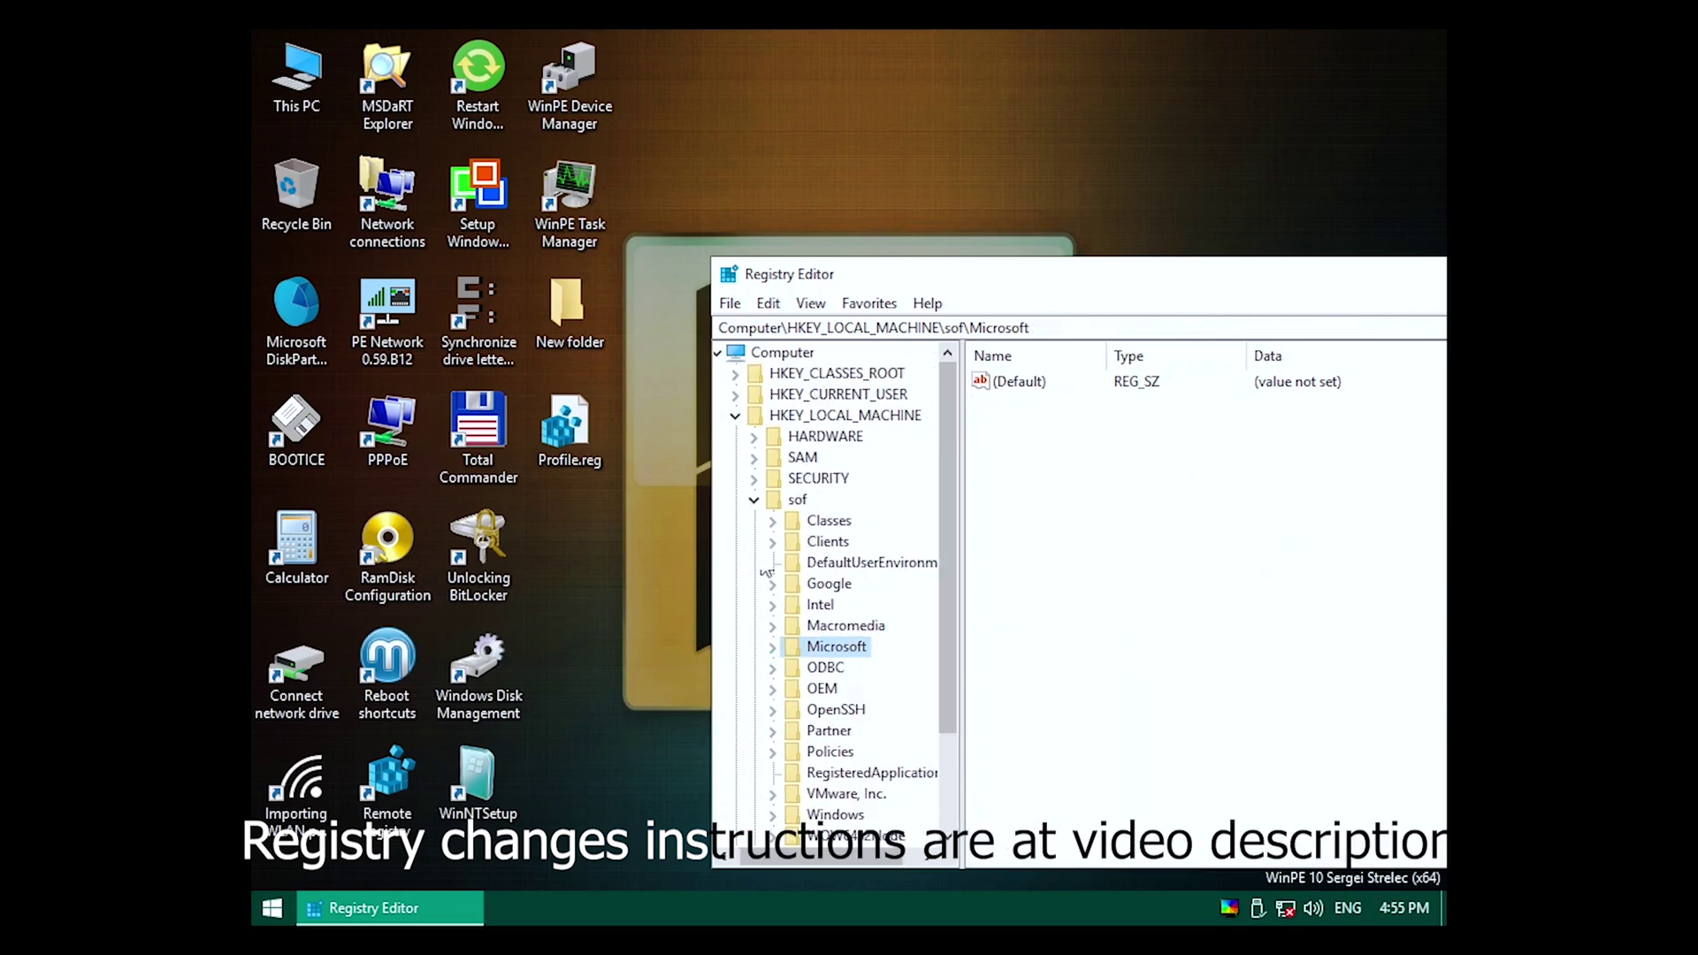
{"action": "left_click", "coordinate": [763, 500]}
{"action": "left_click", "coordinate": [746, 416]}
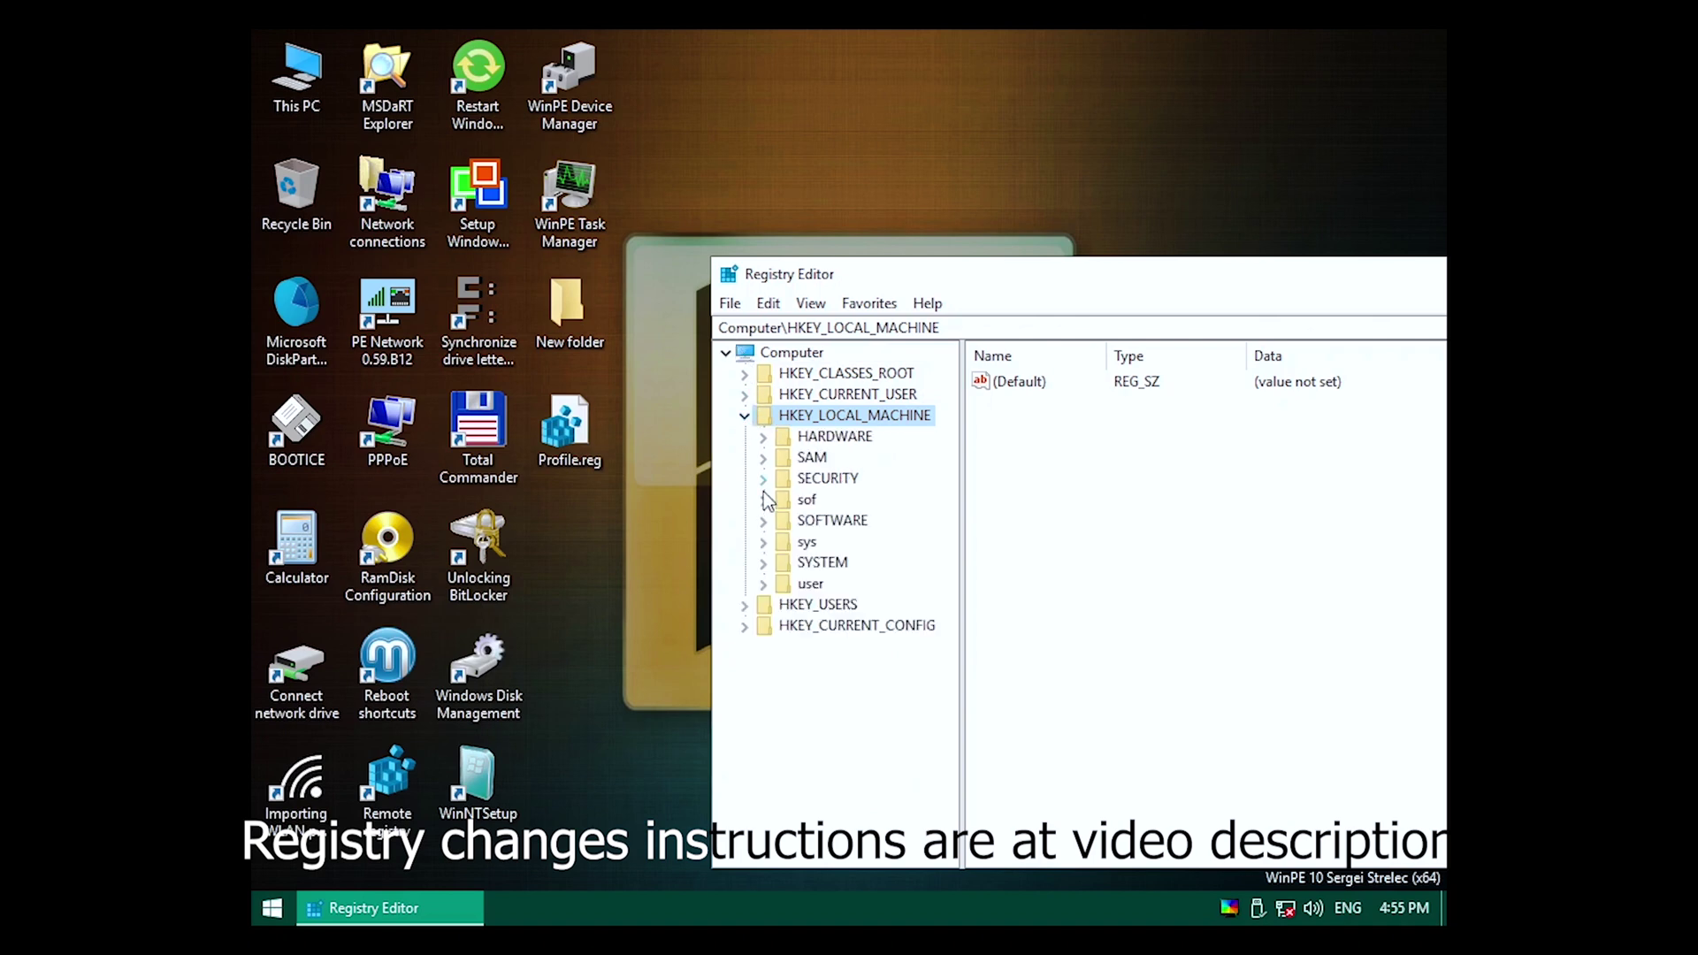
Inspect the sof hive's Policies\Microsoft\Windows NT key, then collapse back to sof.
{"action": "left_click", "coordinate": [762, 500]}
{"action": "scroll", "coordinate": [778, 566], "scroll_direction": "down", "scroll_amount": 2}
{"action": "left_click", "coordinate": [784, 626]}
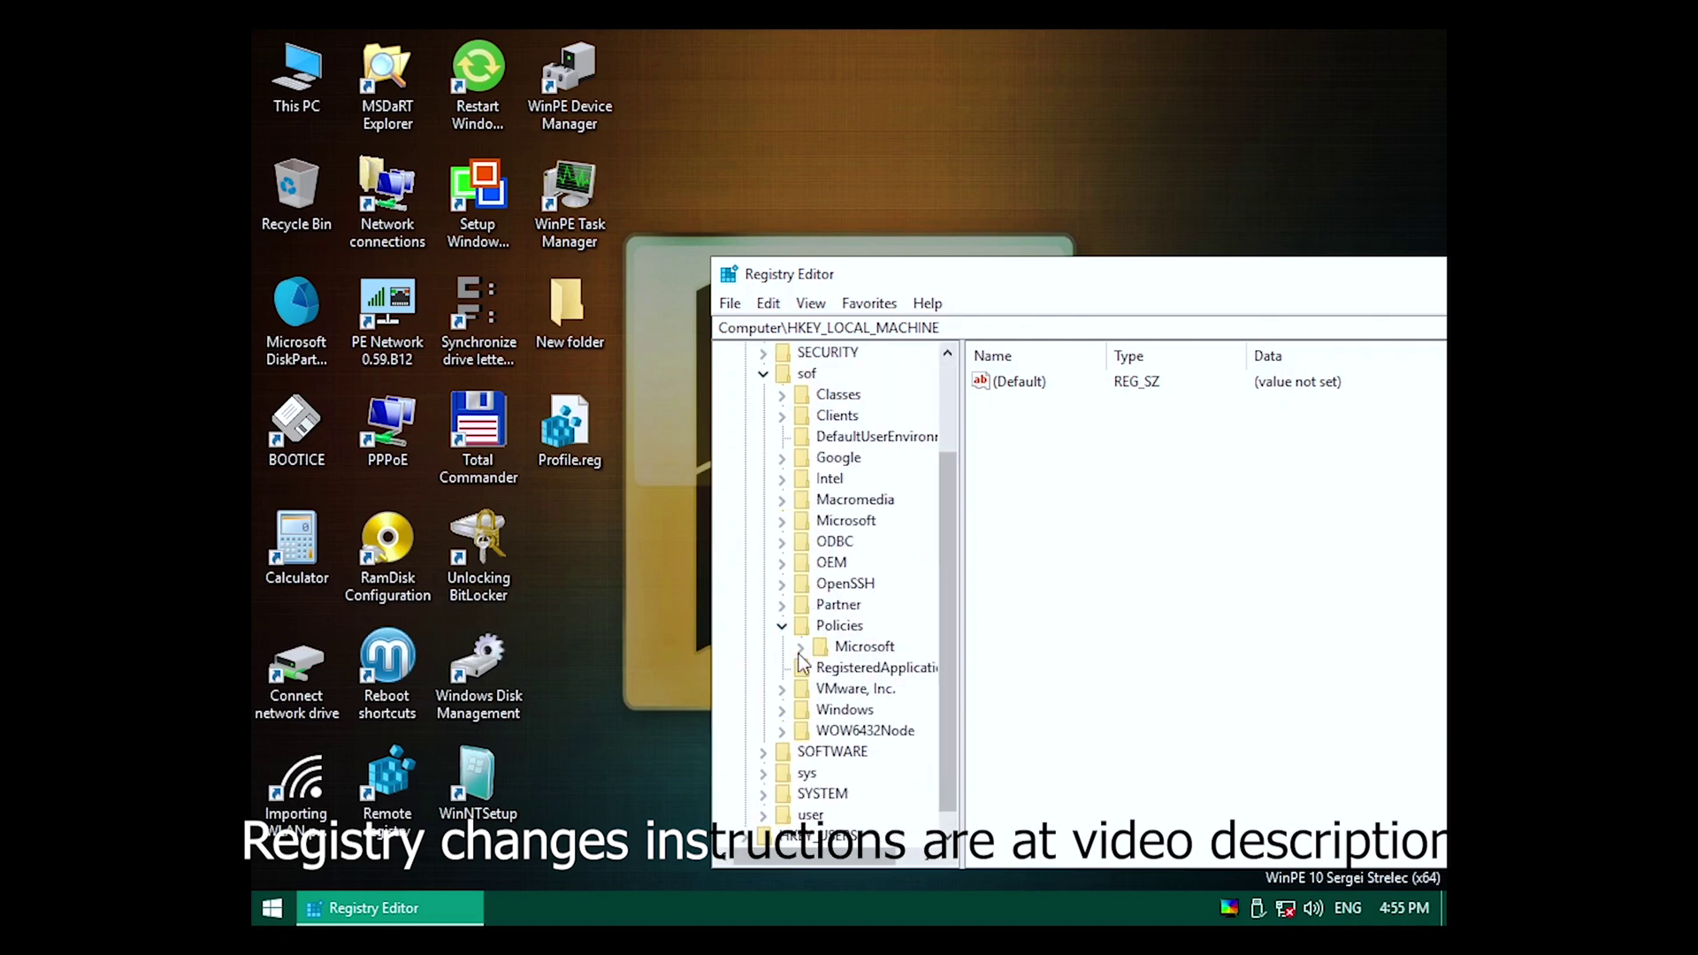
{"action": "left_click", "coordinate": [800, 647]}
{"action": "left_click", "coordinate": [820, 813]}
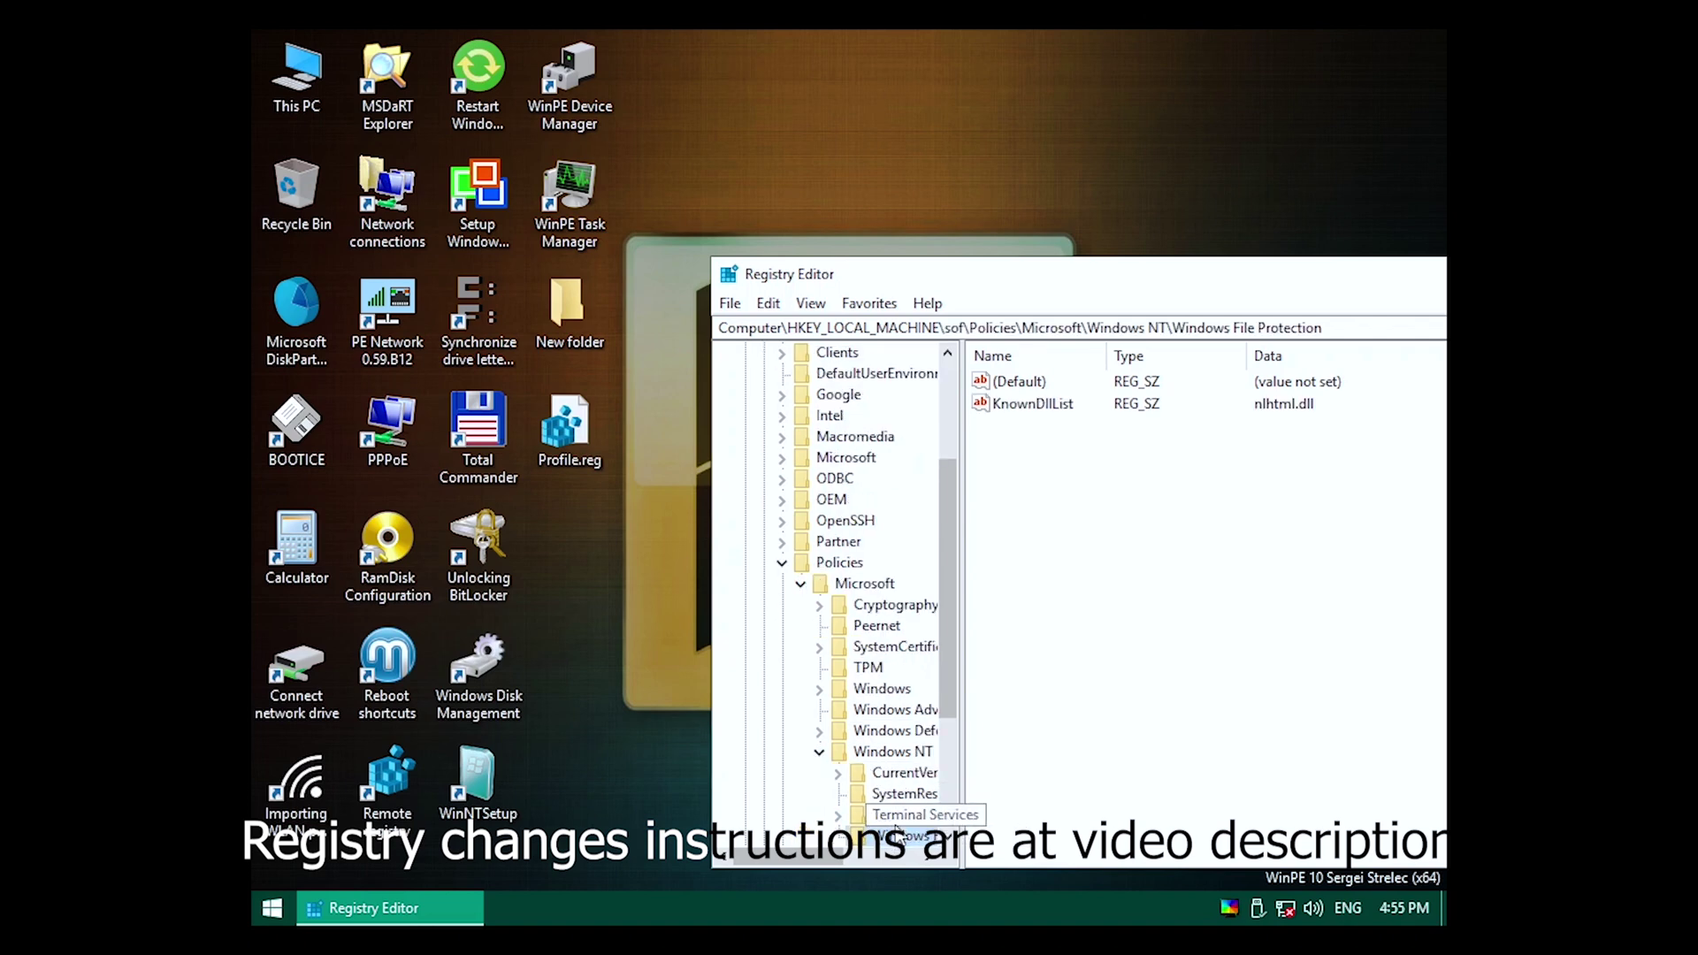
{"action": "key", "text": "Left"}
{"action": "key", "text": "Left"}
{"action": "key", "text": "Left"}
{"action": "key", "text": "Left"}
{"action": "key", "text": "Left"}
{"action": "key", "text": "Left"}
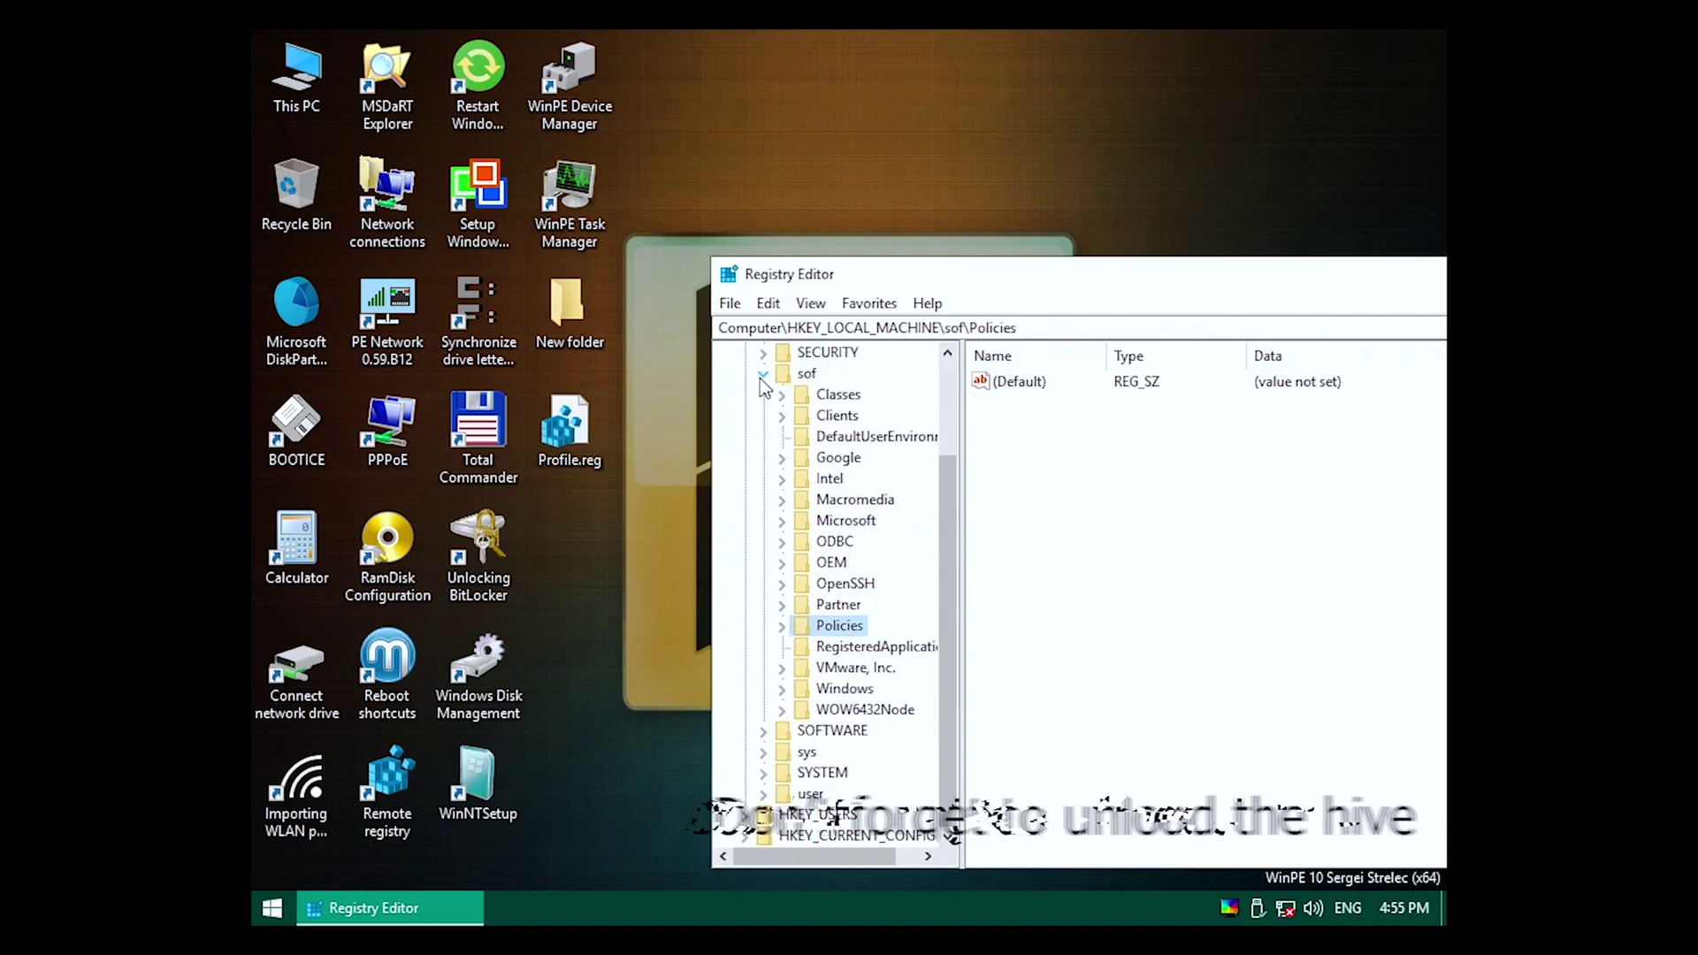
Unload the sof, sys and user hives, confirming each, and close Registry Editor.
{"action": "left_click", "coordinate": [732, 304]}
{"action": "left_click", "coordinate": [778, 383]}
{"action": "key", "text": "Return"}
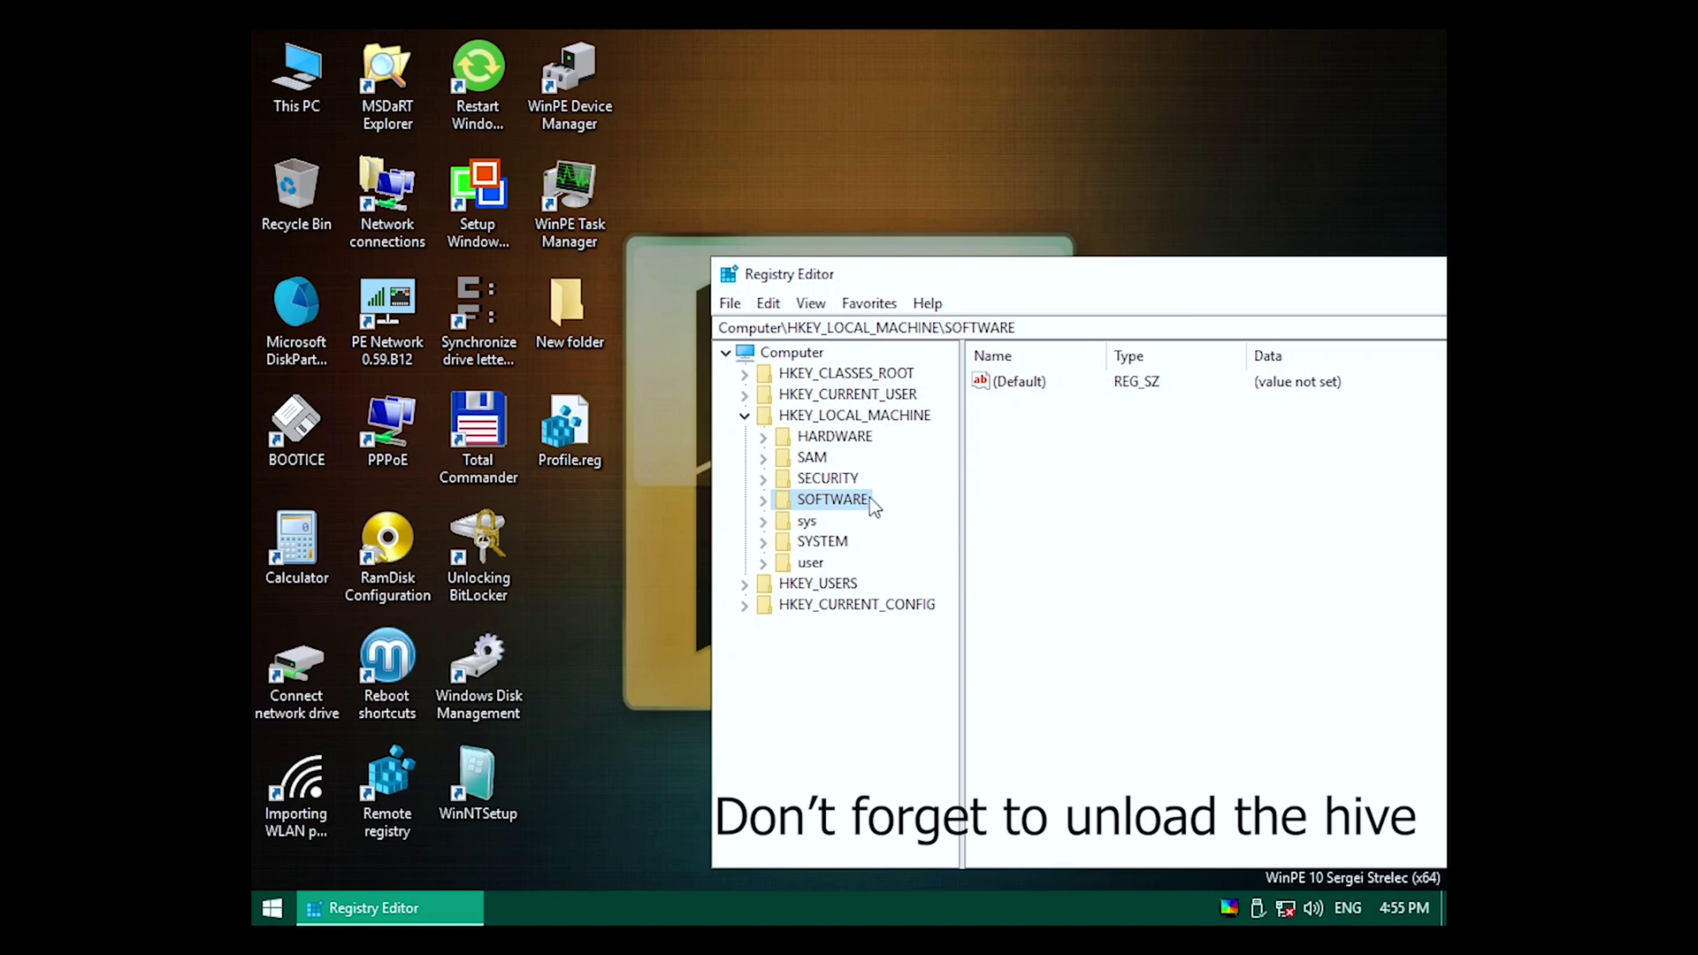
{"action": "left_click", "coordinate": [731, 303]}
{"action": "left_click", "coordinate": [778, 416]}
{"action": "left_click", "coordinate": [962, 466]}
{"action": "left_click", "coordinate": [730, 303]}
{"action": "left_click", "coordinate": [774, 416]}
{"action": "left_click", "coordinate": [959, 466]}
{"action": "key", "text": "alt+F4"}
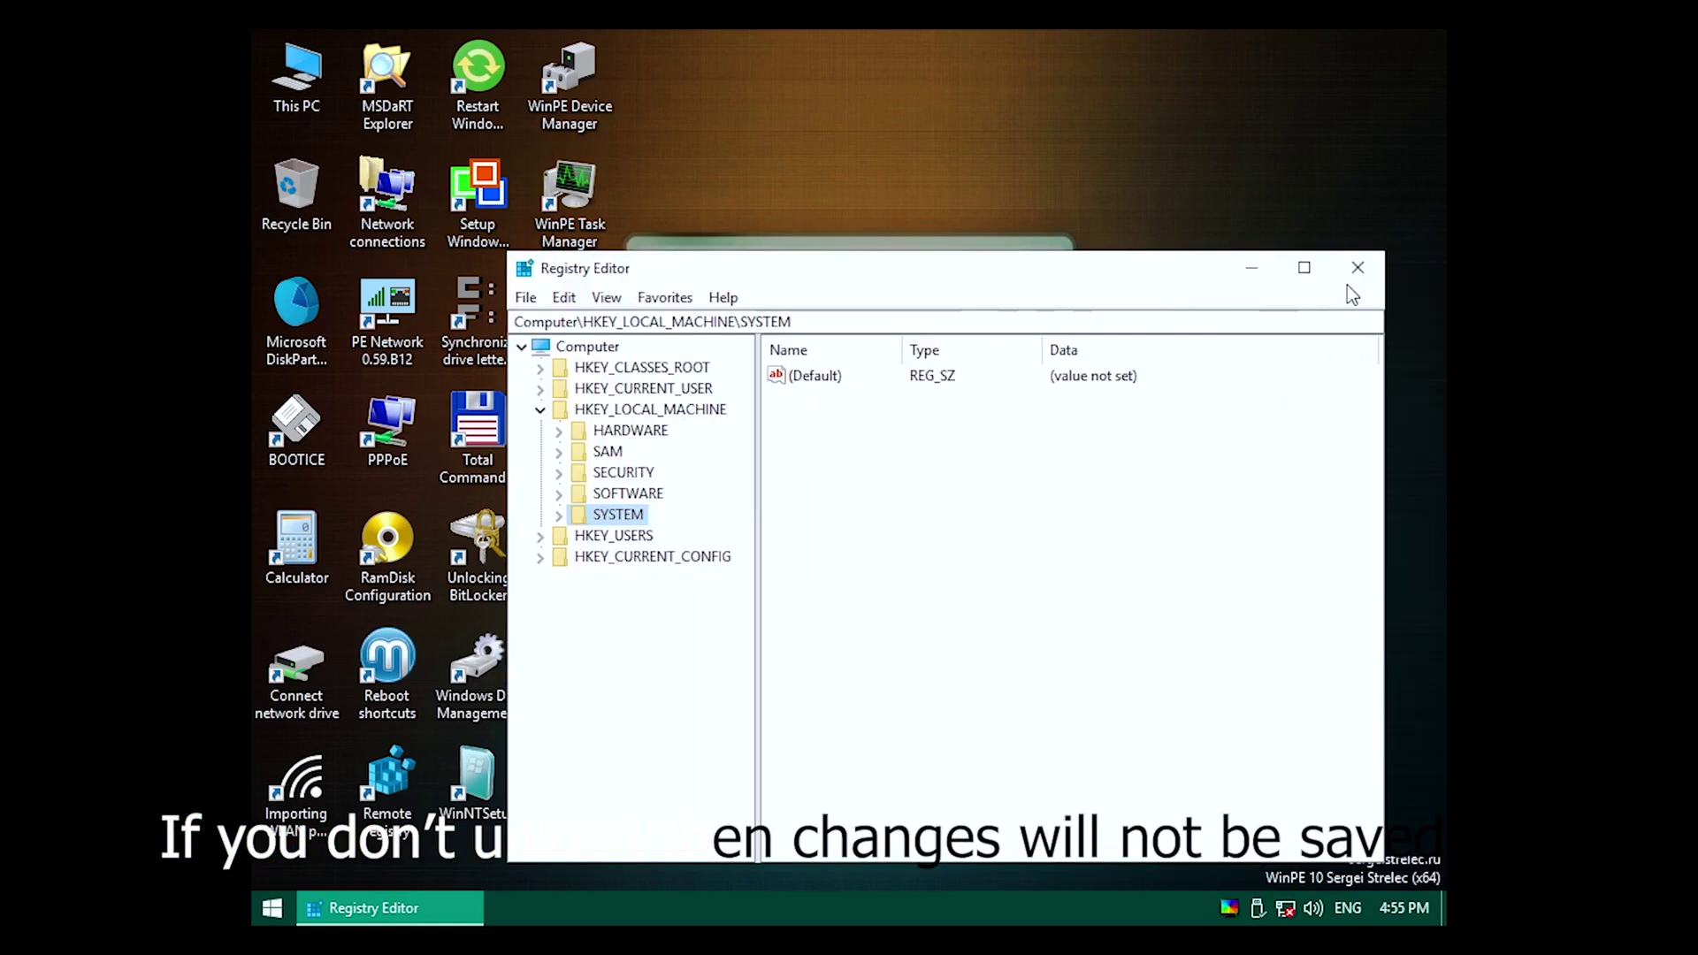
Delete the suspicious 7.81068459805101.exe from C:\Windows.
{"action": "double_click", "coordinate": [297, 75]}
{"action": "double_click", "coordinate": [623, 299]}
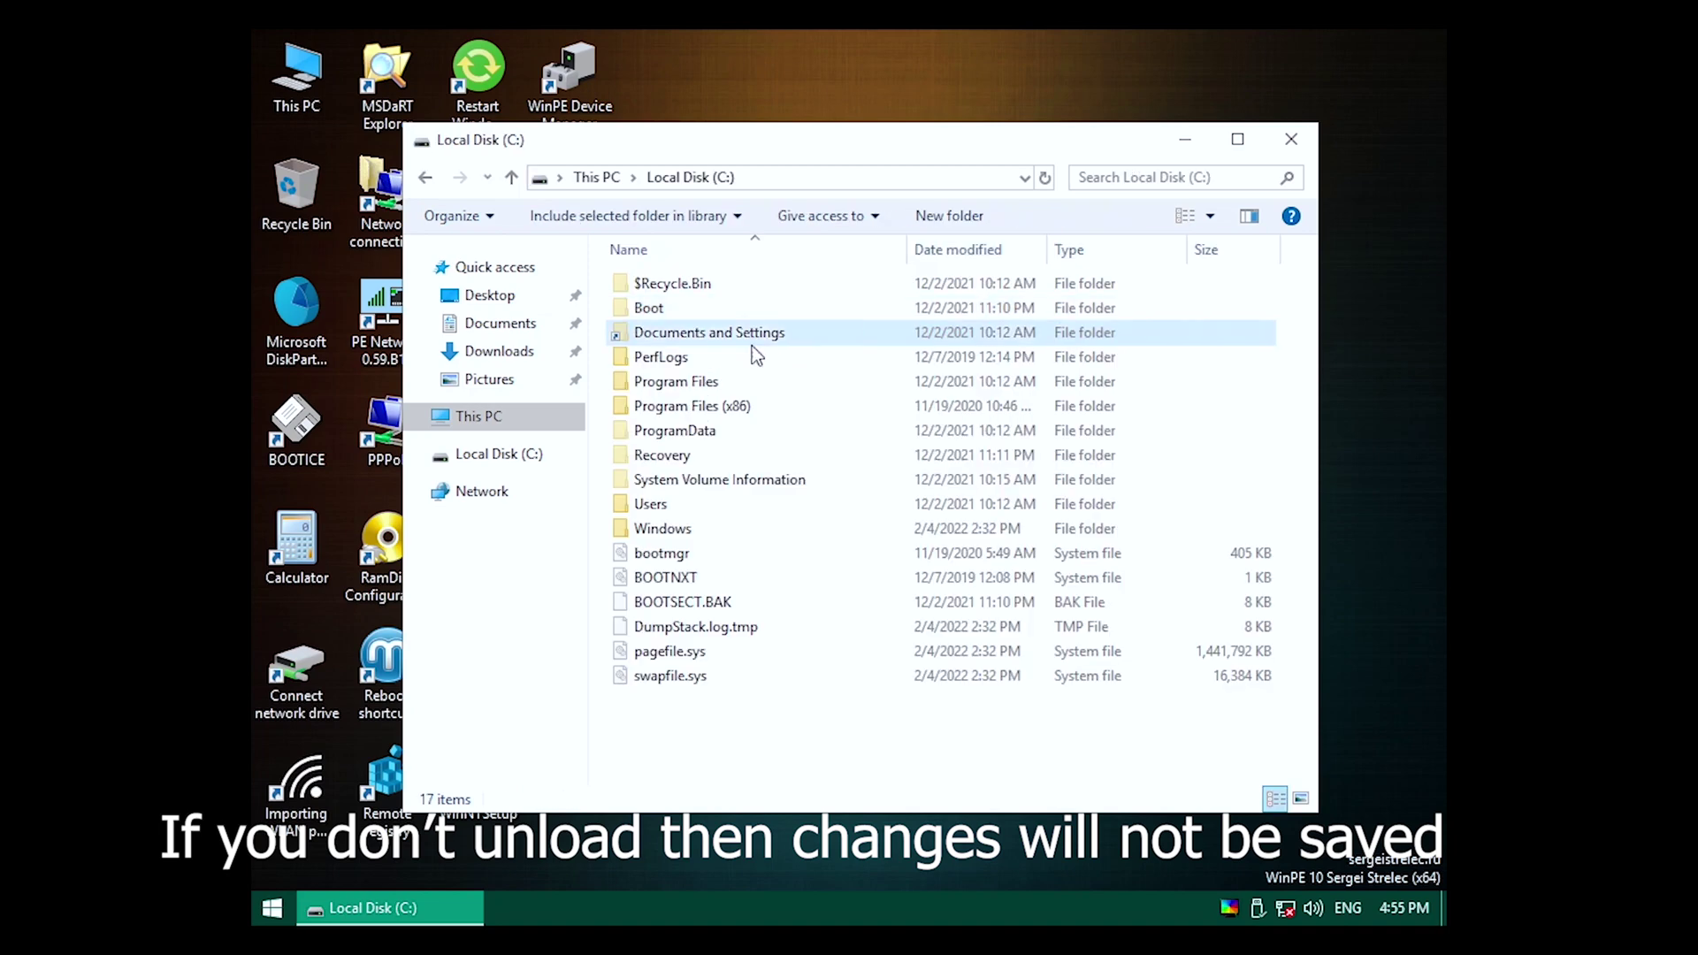
{"action": "double_click", "coordinate": [717, 532]}
{"action": "scroll", "coordinate": [715, 483], "scroll_direction": "down", "scroll_amount": 20}
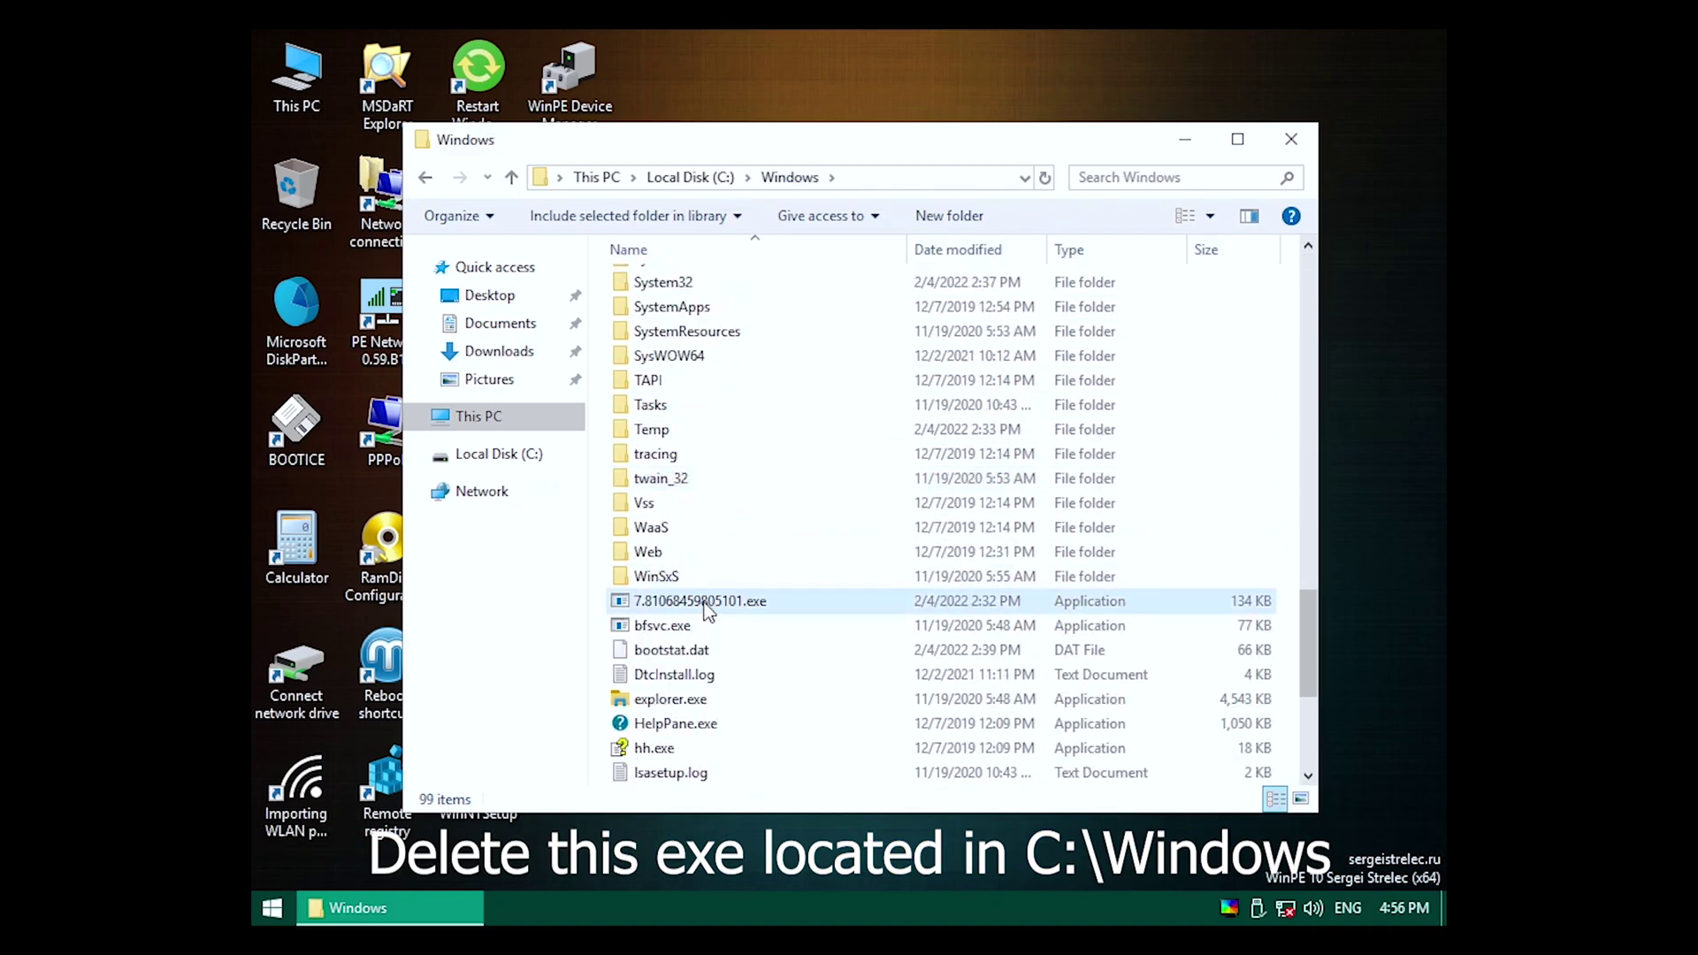
{"action": "left_click", "coordinate": [698, 455]}
{"action": "key", "text": "Delete"}
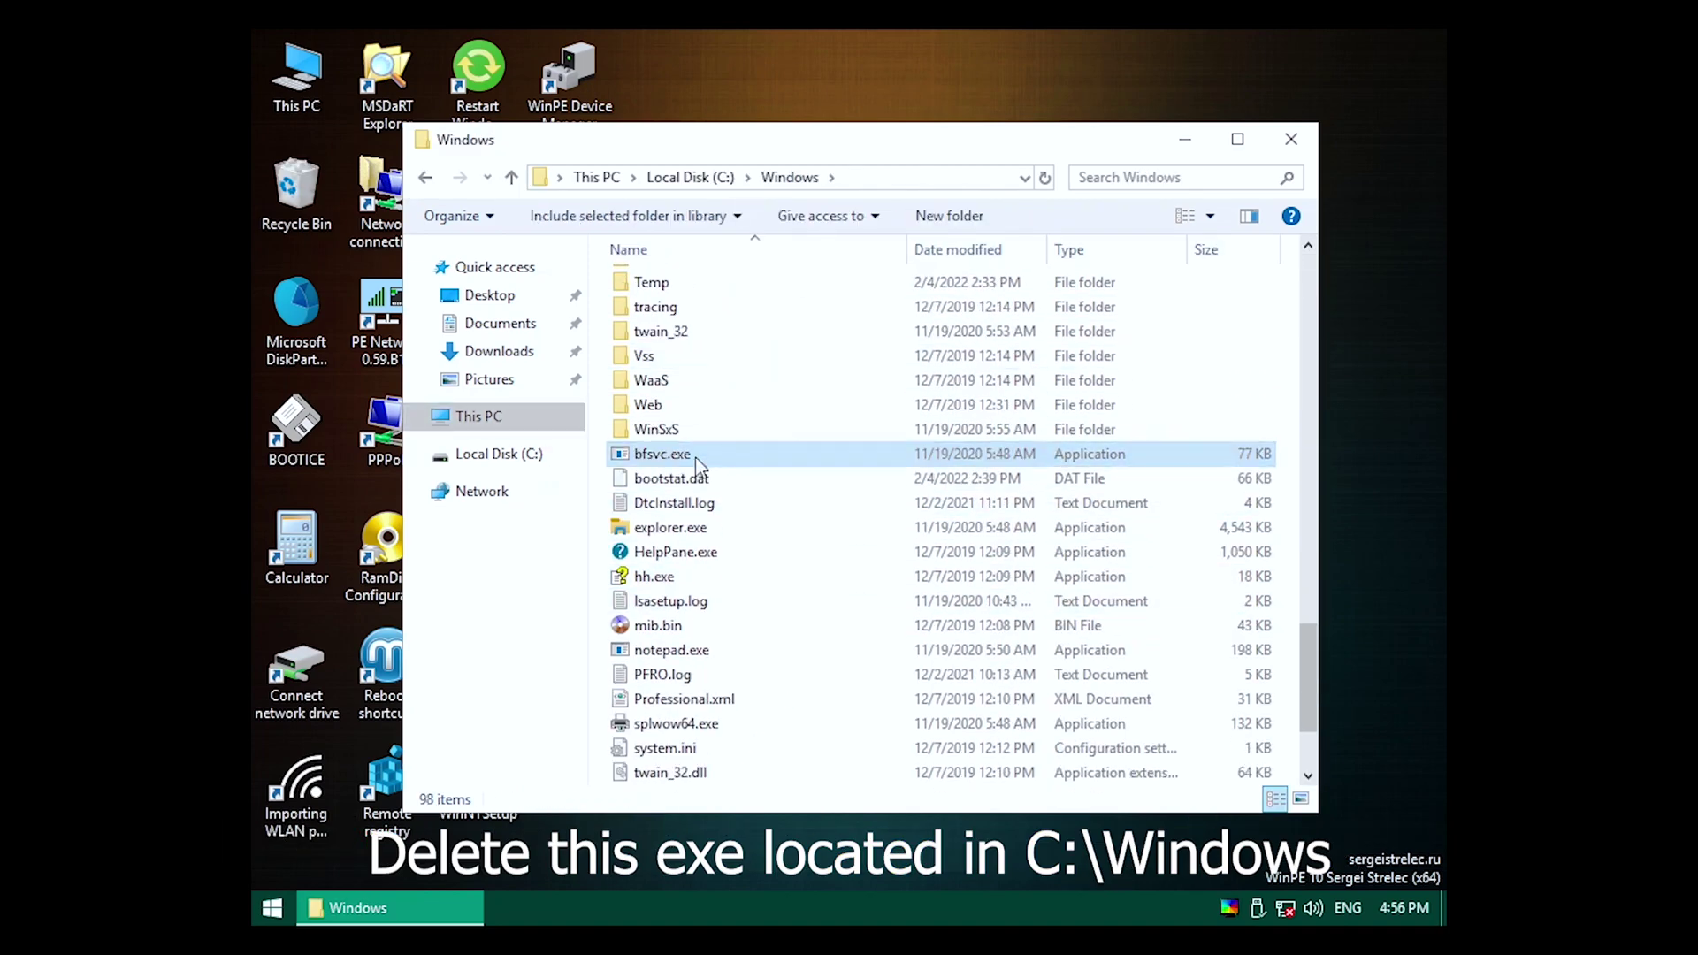
Check System32, then open Windows\Temp and select all of its contents.
{"action": "scroll", "coordinate": [699, 464], "scroll_direction": "up", "scroll_amount": 5}
{"action": "double_click", "coordinate": [713, 548]}
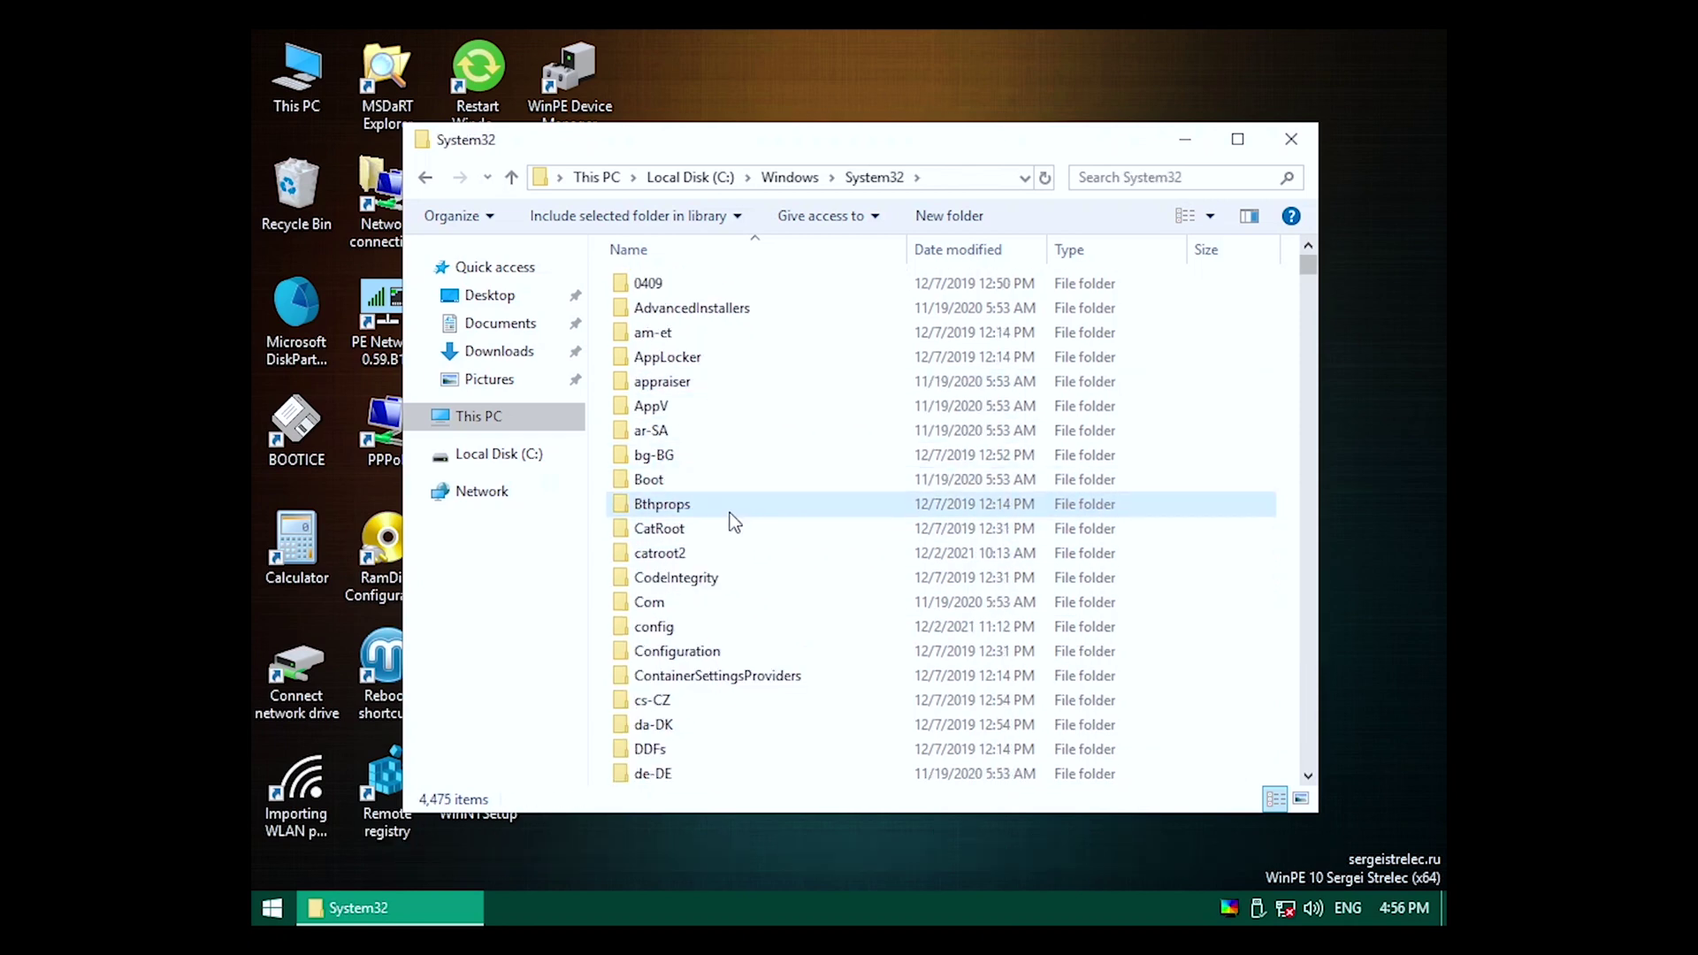
{"action": "scroll", "coordinate": [731, 522], "scroll_direction": "down", "scroll_amount": 13}
{"action": "key", "text": "BackSpace"}
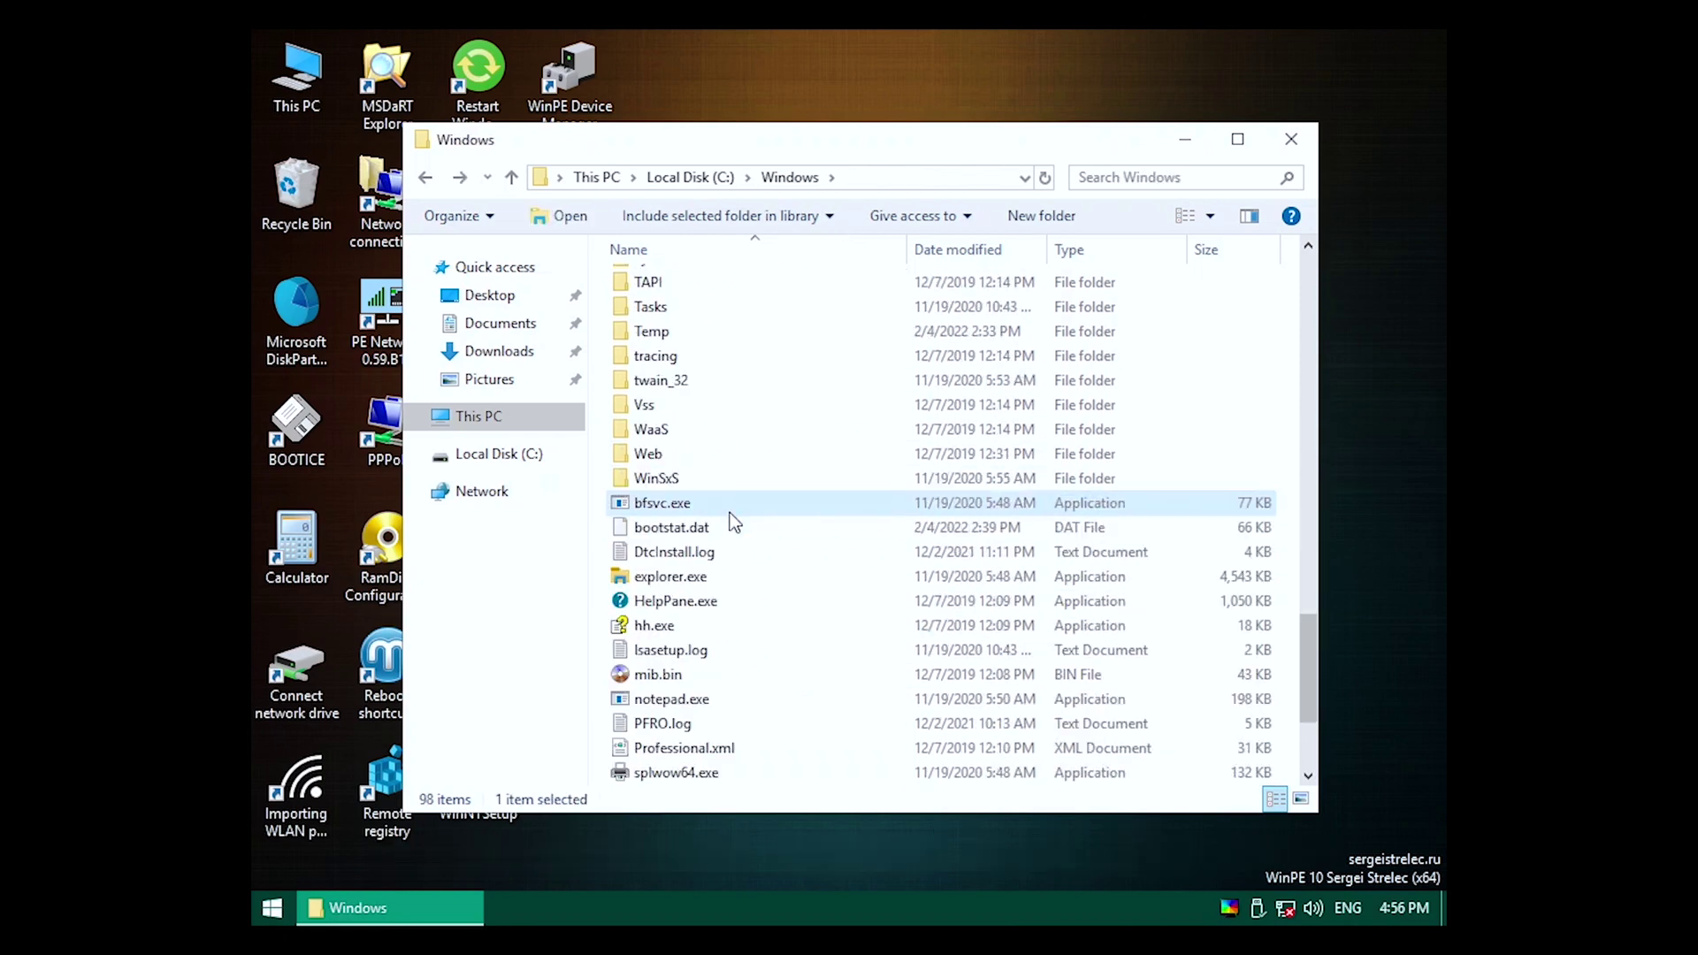
{"action": "scroll", "coordinate": [693, 401], "scroll_direction": "up", "scroll_amount": 1}
{"action": "double_click", "coordinate": [687, 403]}
{"action": "key", "text": "ctrl+a"}
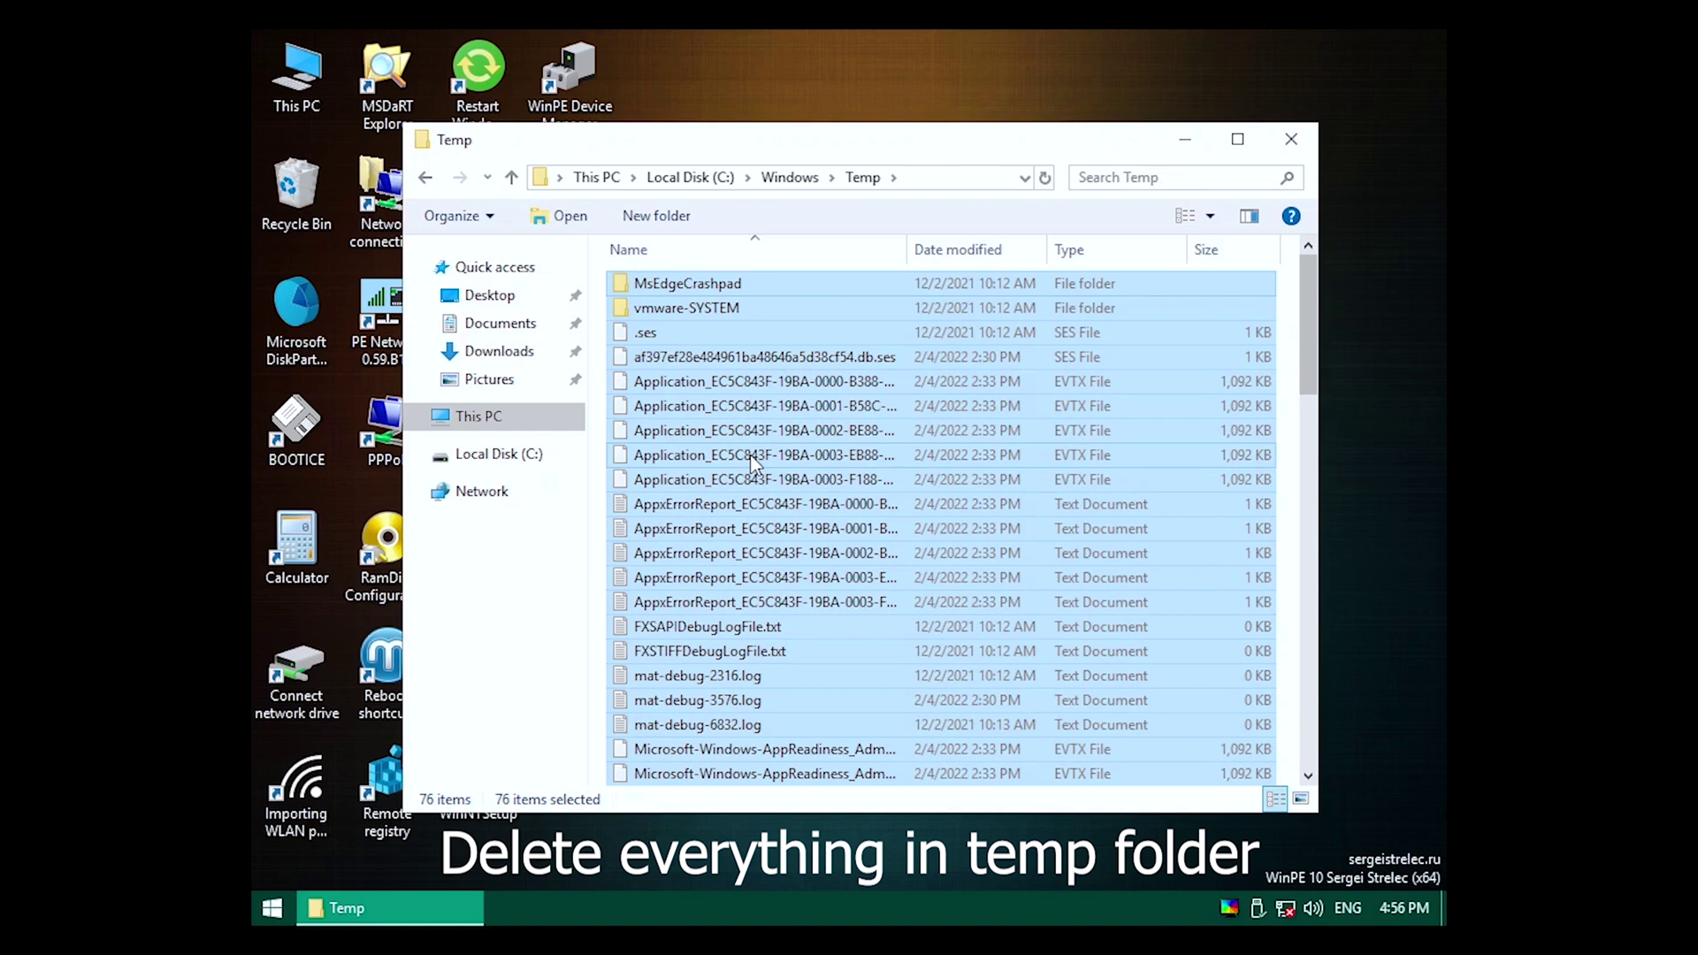
{"action": "key", "text": "BackSpace"}
{"action": "key", "text": "BackSpace"}
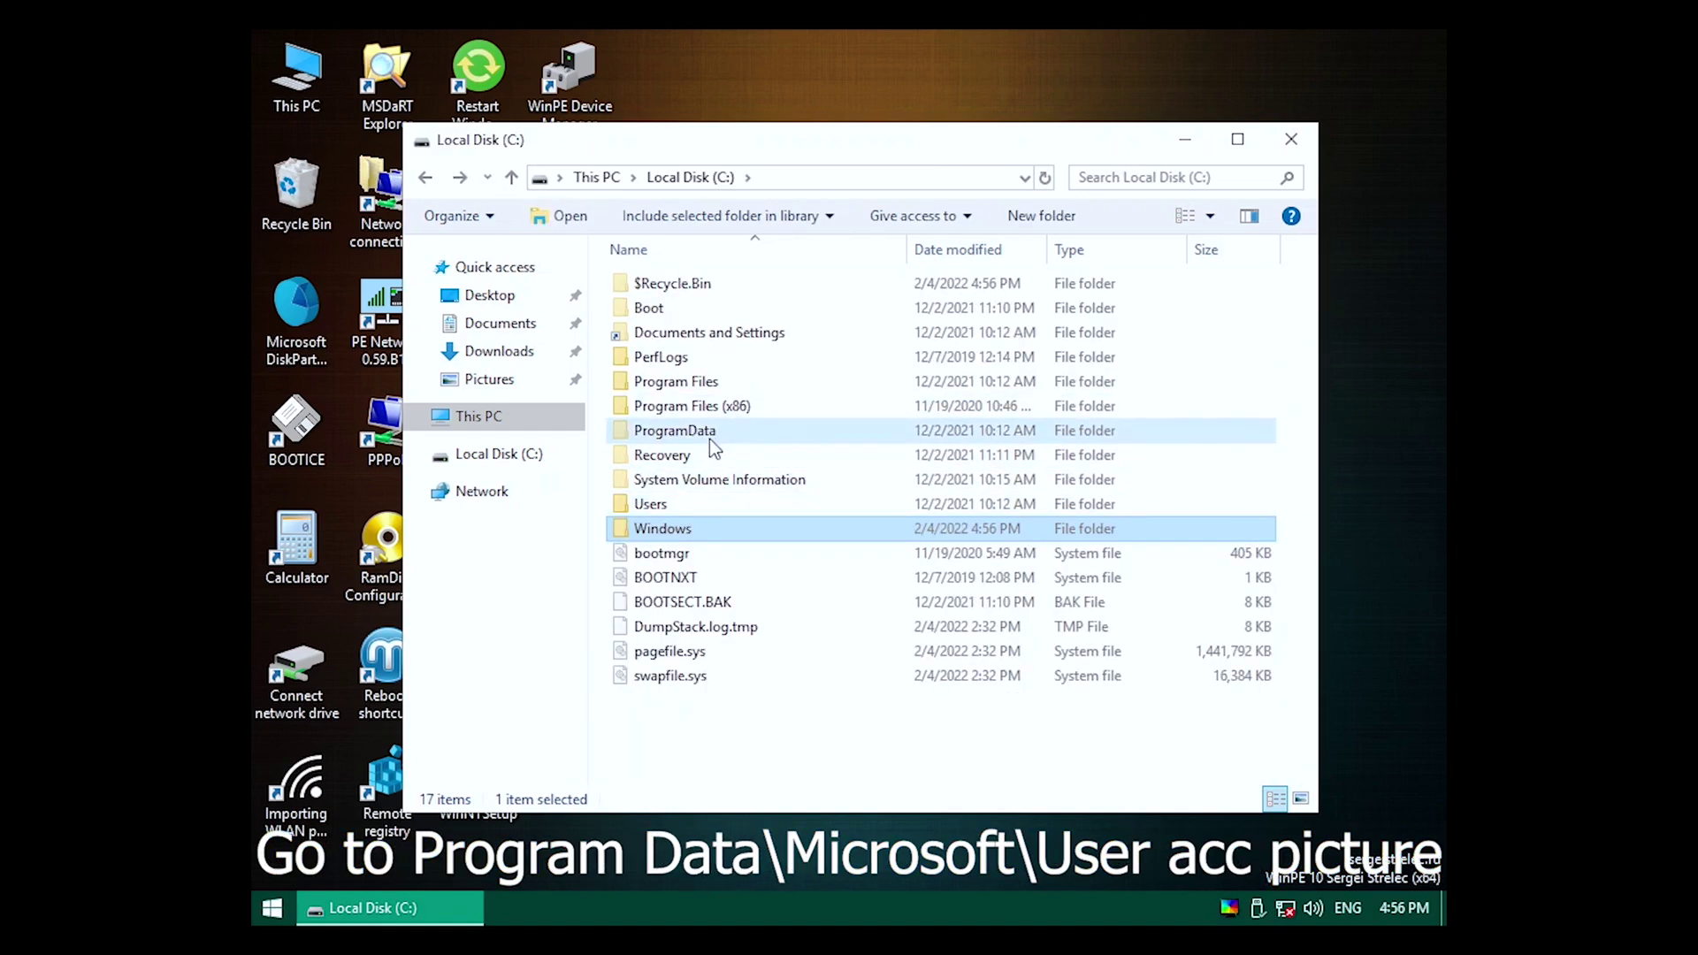
Delete the eight image files in ProgramData\Microsoft\User Account Pictures, keeping the .dat files.
{"action": "double_click", "coordinate": [709, 433]}
{"action": "double_click", "coordinate": [692, 356]}
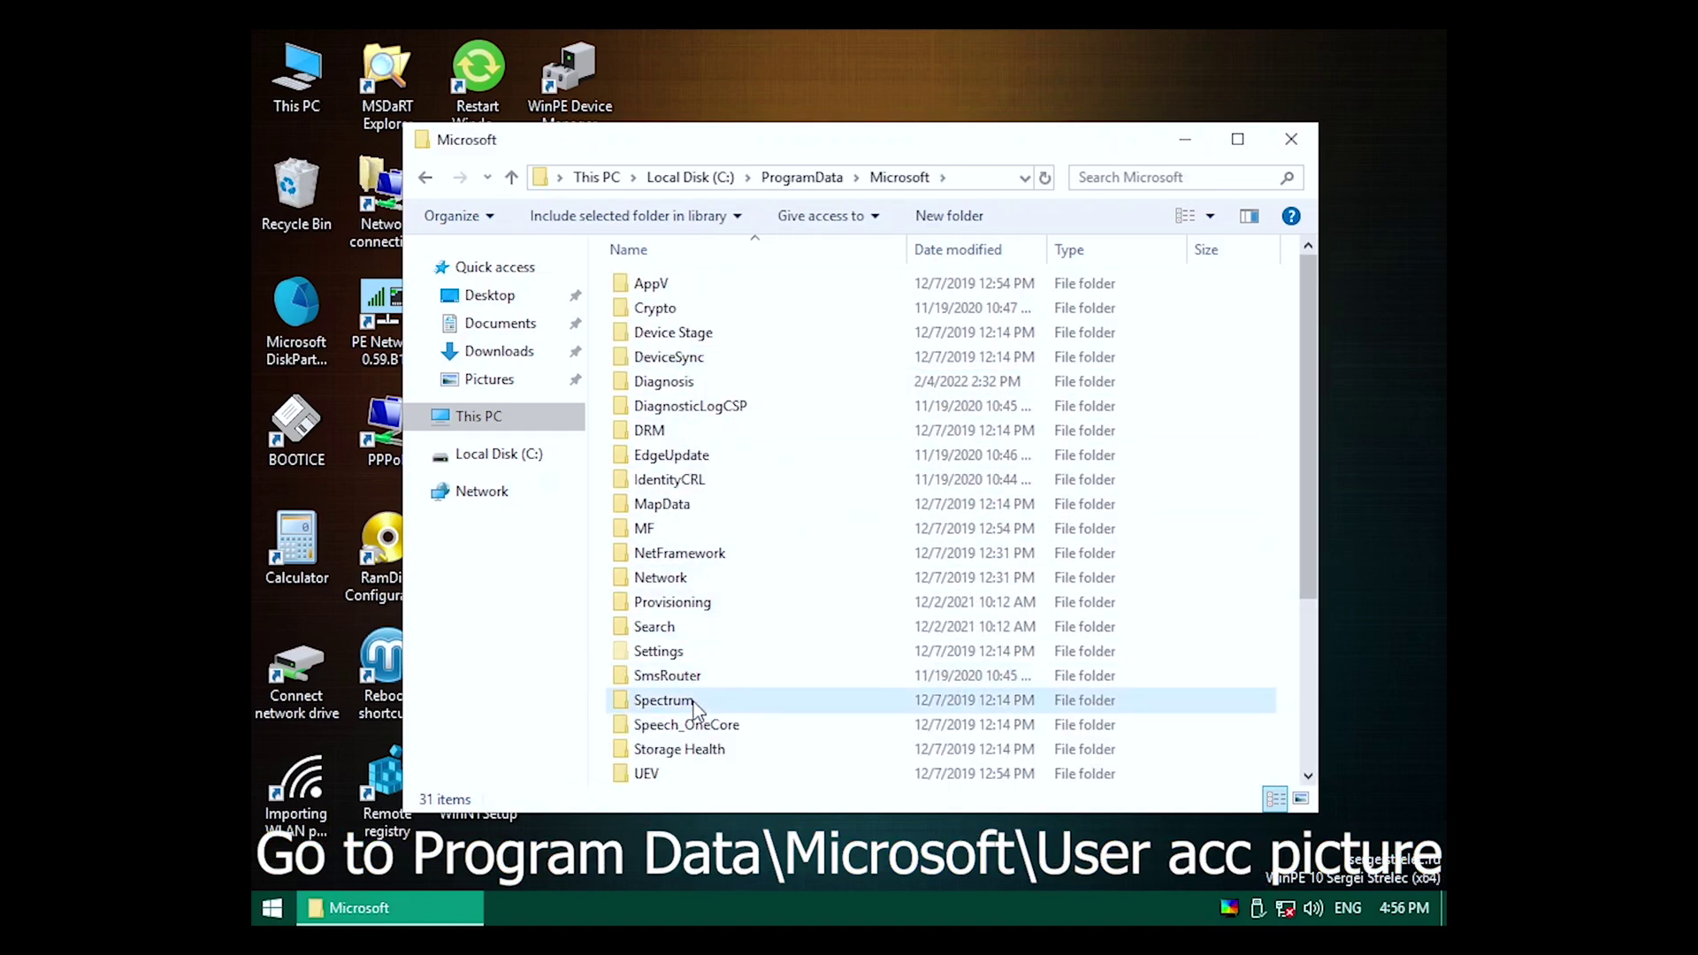
{"action": "scroll", "coordinate": [709, 645], "scroll_direction": "down", "scroll_amount": 4}
{"action": "left_click", "coordinate": [731, 535]}
{"action": "scroll", "coordinate": [730, 540], "scroll_direction": "up", "scroll_amount": 4}
{"action": "scroll", "coordinate": [730, 539], "scroll_direction": "down", "scroll_amount": 2}
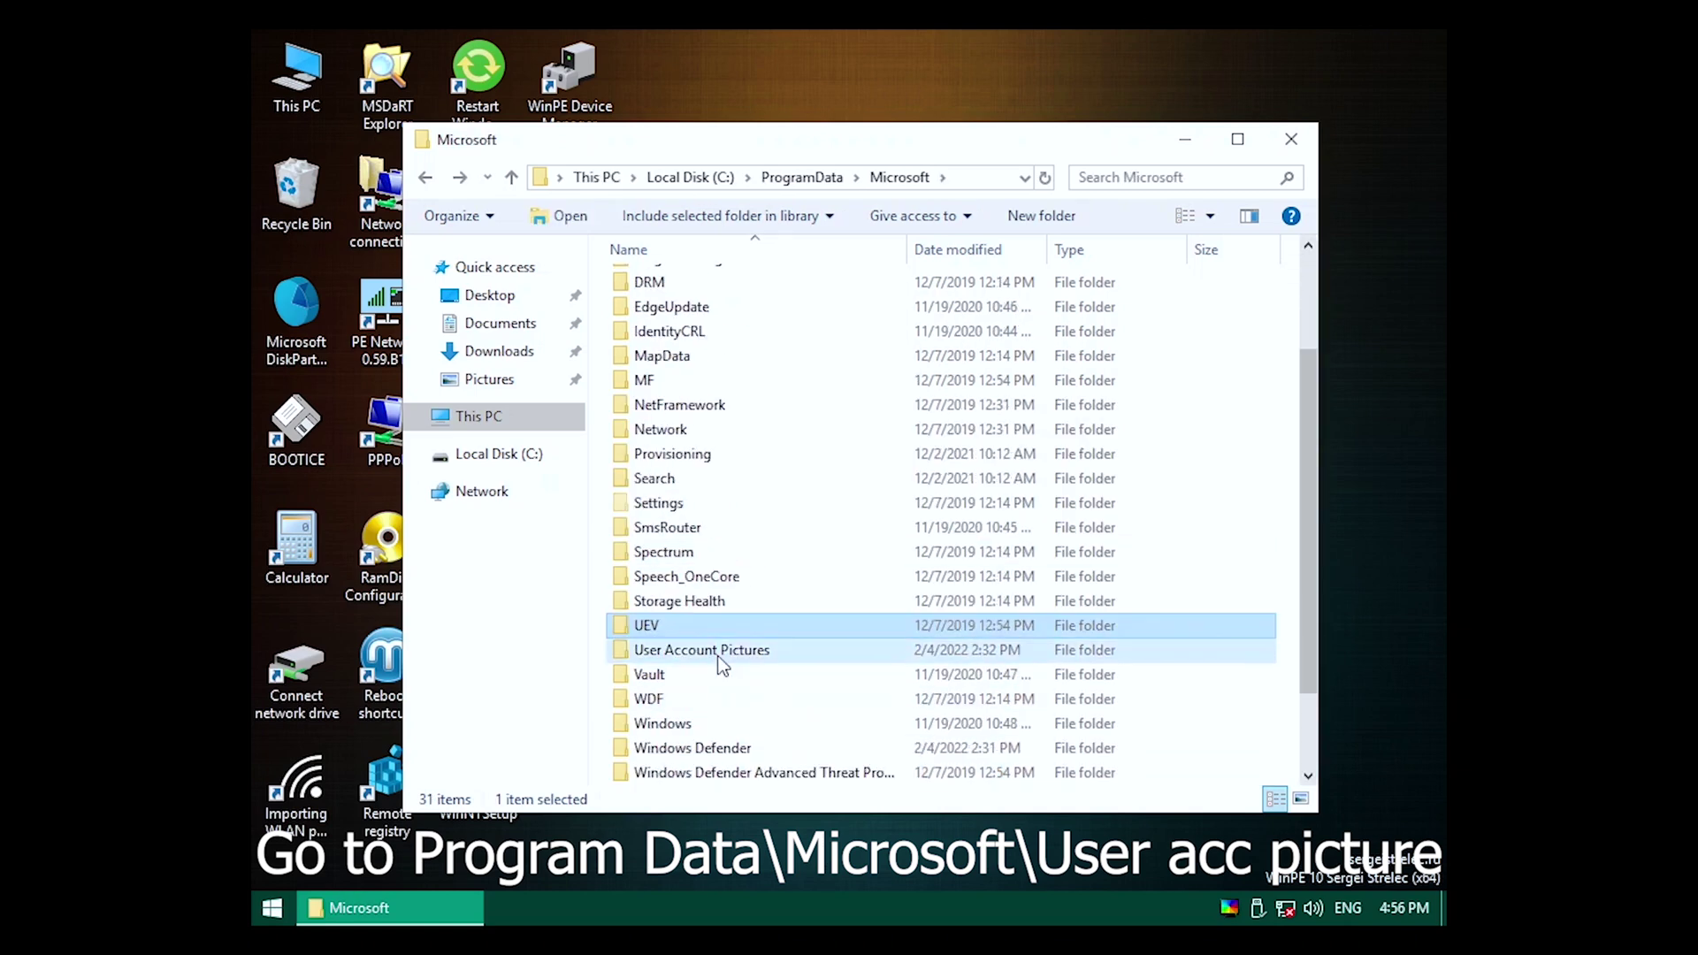
{"action": "double_click", "coordinate": [723, 651]}
{"action": "left_click", "coordinate": [958, 249]}
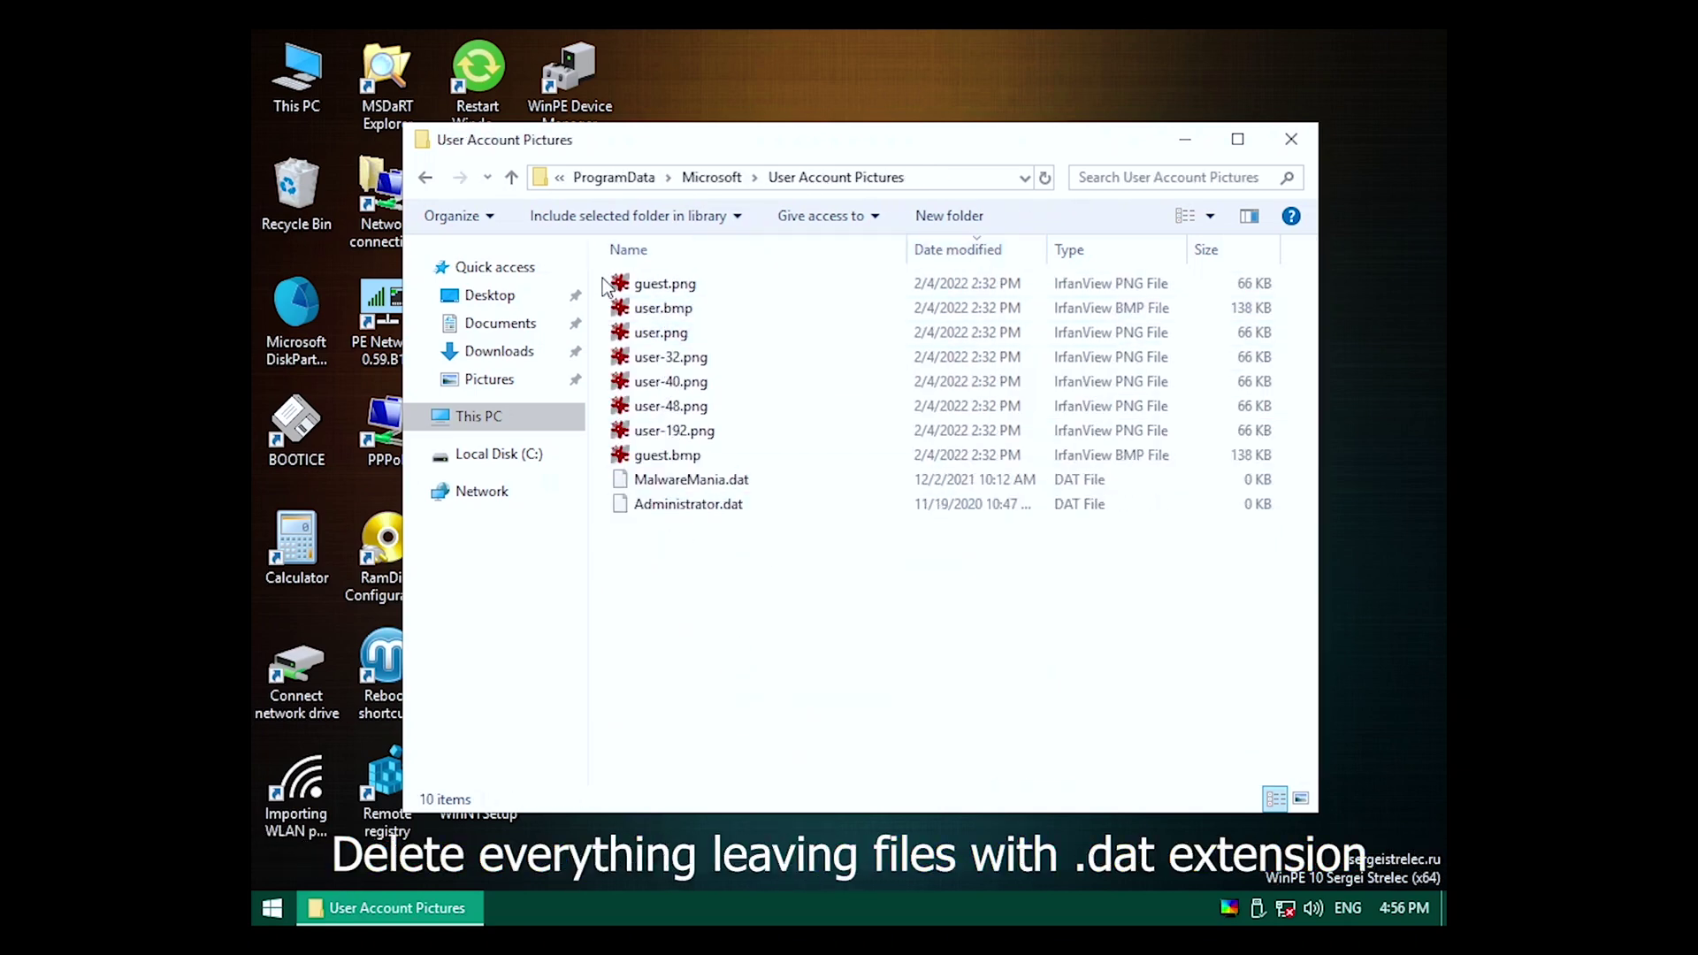
{"action": "left_click_drag", "start_coordinate": [605, 286], "coordinate": [670, 459]}
{"action": "key", "text": "Delete"}
{"action": "key", "text": "BackSpace"}
{"action": "key", "text": "BackSpace"}
{"action": "key", "text": "BackSpace"}
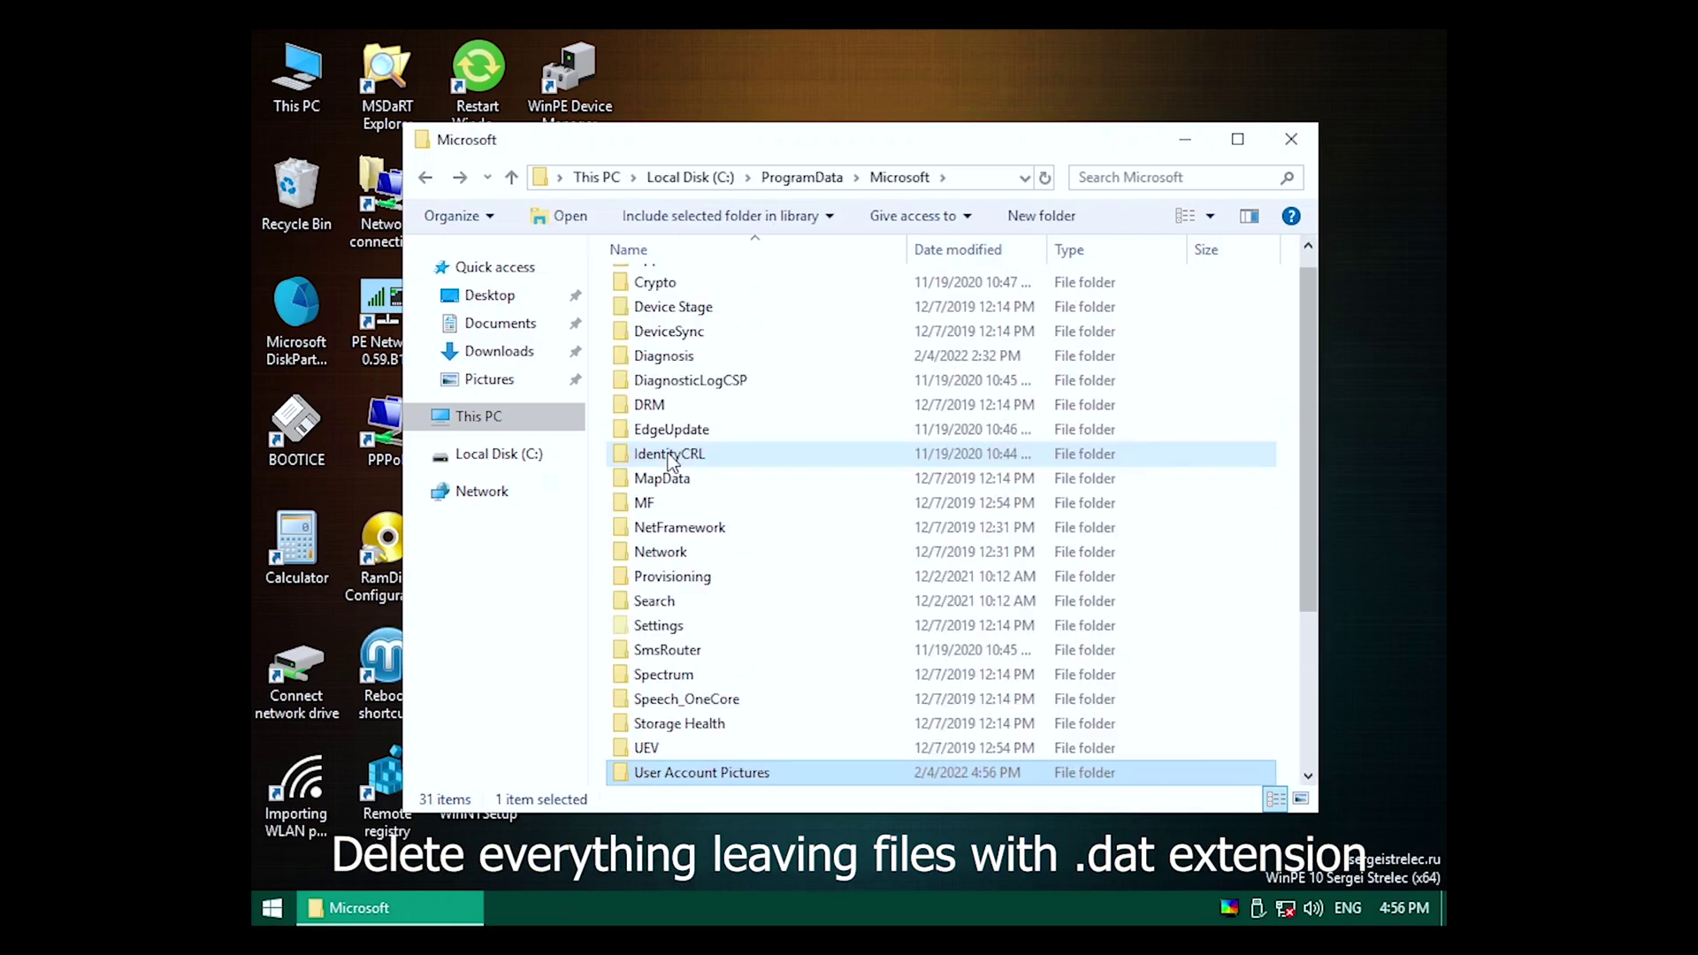
Delete all files in the infected user's AppData\Local\Temp folder.
{"action": "double_click", "coordinate": [678, 504]}
{"action": "double_click", "coordinate": [724, 356]}
{"action": "double_click", "coordinate": [735, 312]}
{"action": "double_click", "coordinate": [741, 310]}
{"action": "double_click", "coordinate": [698, 455]}
{"action": "key", "text": "ctrl+a"}
{"action": "key", "text": "Delete"}
{"action": "key", "text": "BackSpace"}
{"action": "key", "text": "BackSpace"}
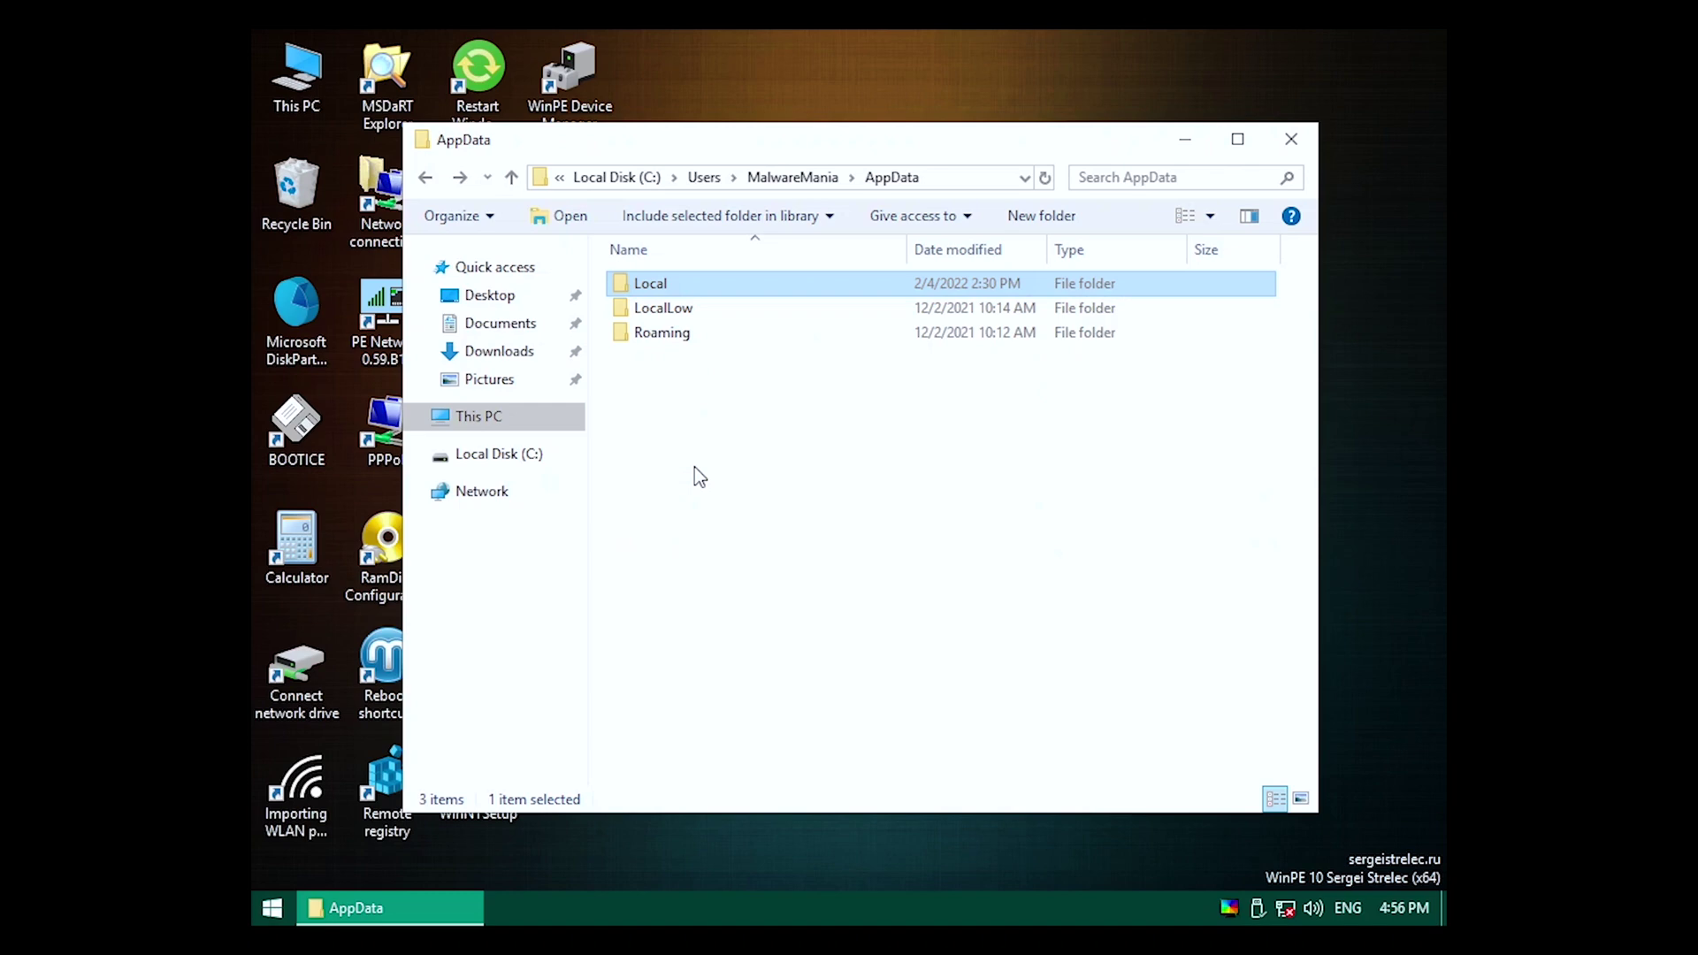
Check the user's Roaming Account Pictures and Startup folders, then empty the Recycle Bin.
{"action": "double_click", "coordinate": [727, 341]}
{"action": "double_click", "coordinate": [745, 317]}
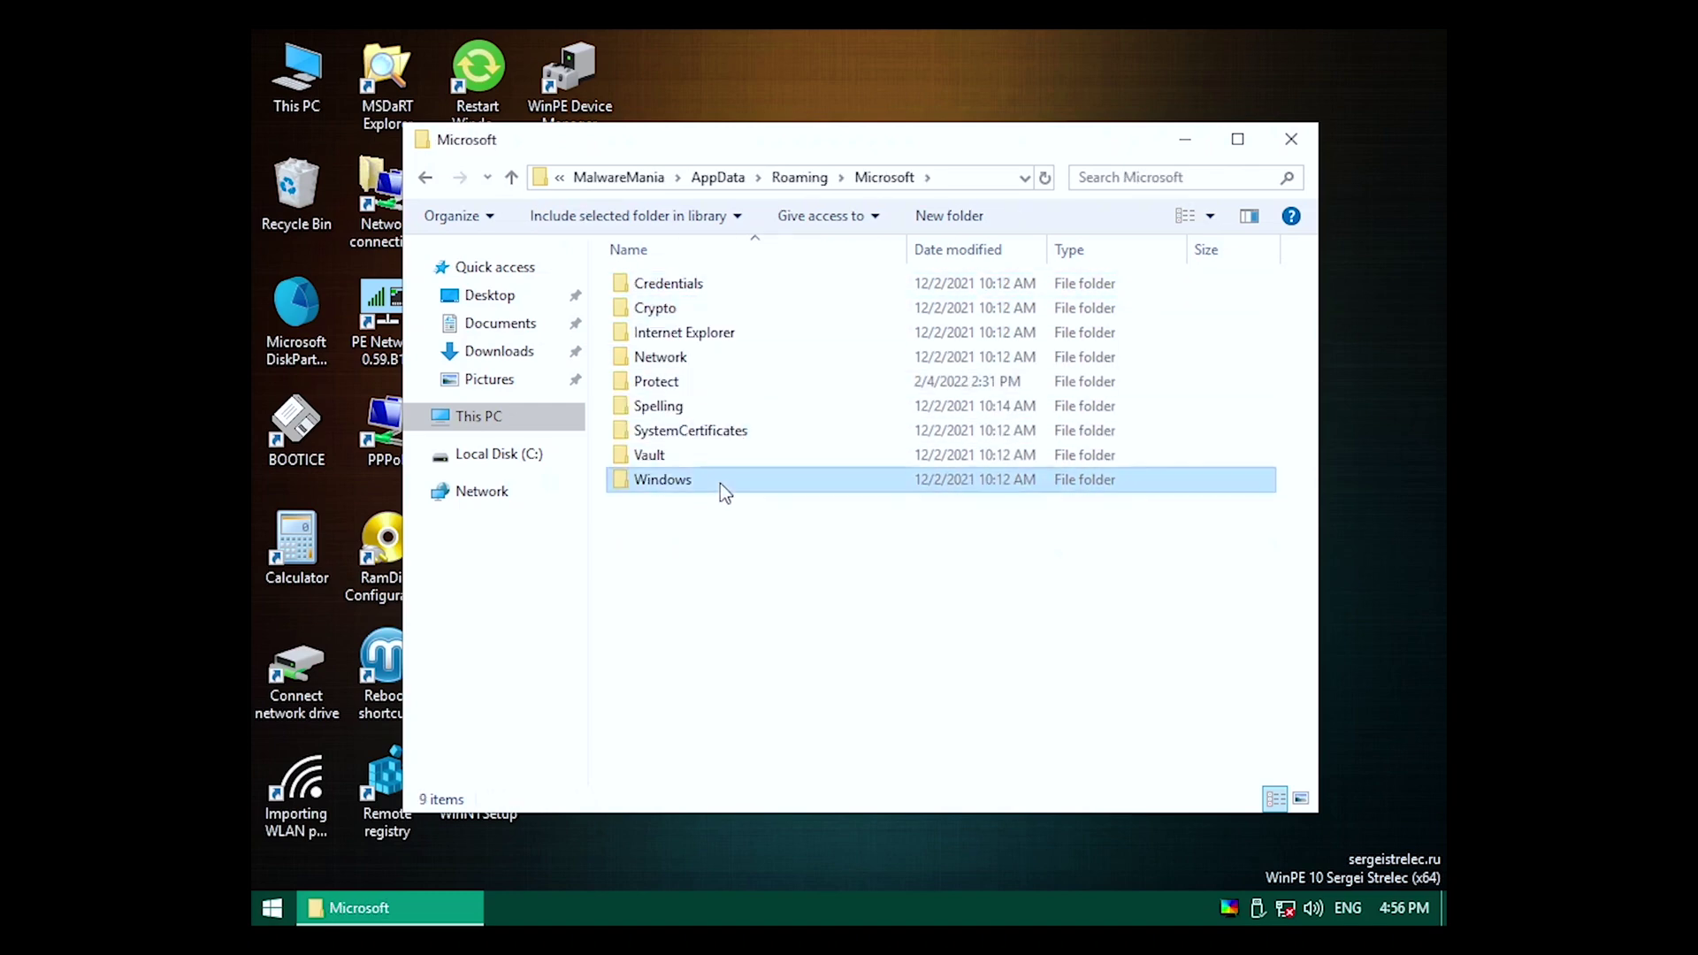
{"action": "double_click", "coordinate": [720, 483]}
{"action": "double_click", "coordinate": [746, 287]}
{"action": "key", "text": "BackSpace"}
{"action": "double_click", "coordinate": [693, 455]}
{"action": "left_click", "coordinate": [738, 290]}
{"action": "double_click", "coordinate": [738, 290]}
{"action": "double_click", "coordinate": [832, 341]}
{"action": "key", "text": "BackSpace"}
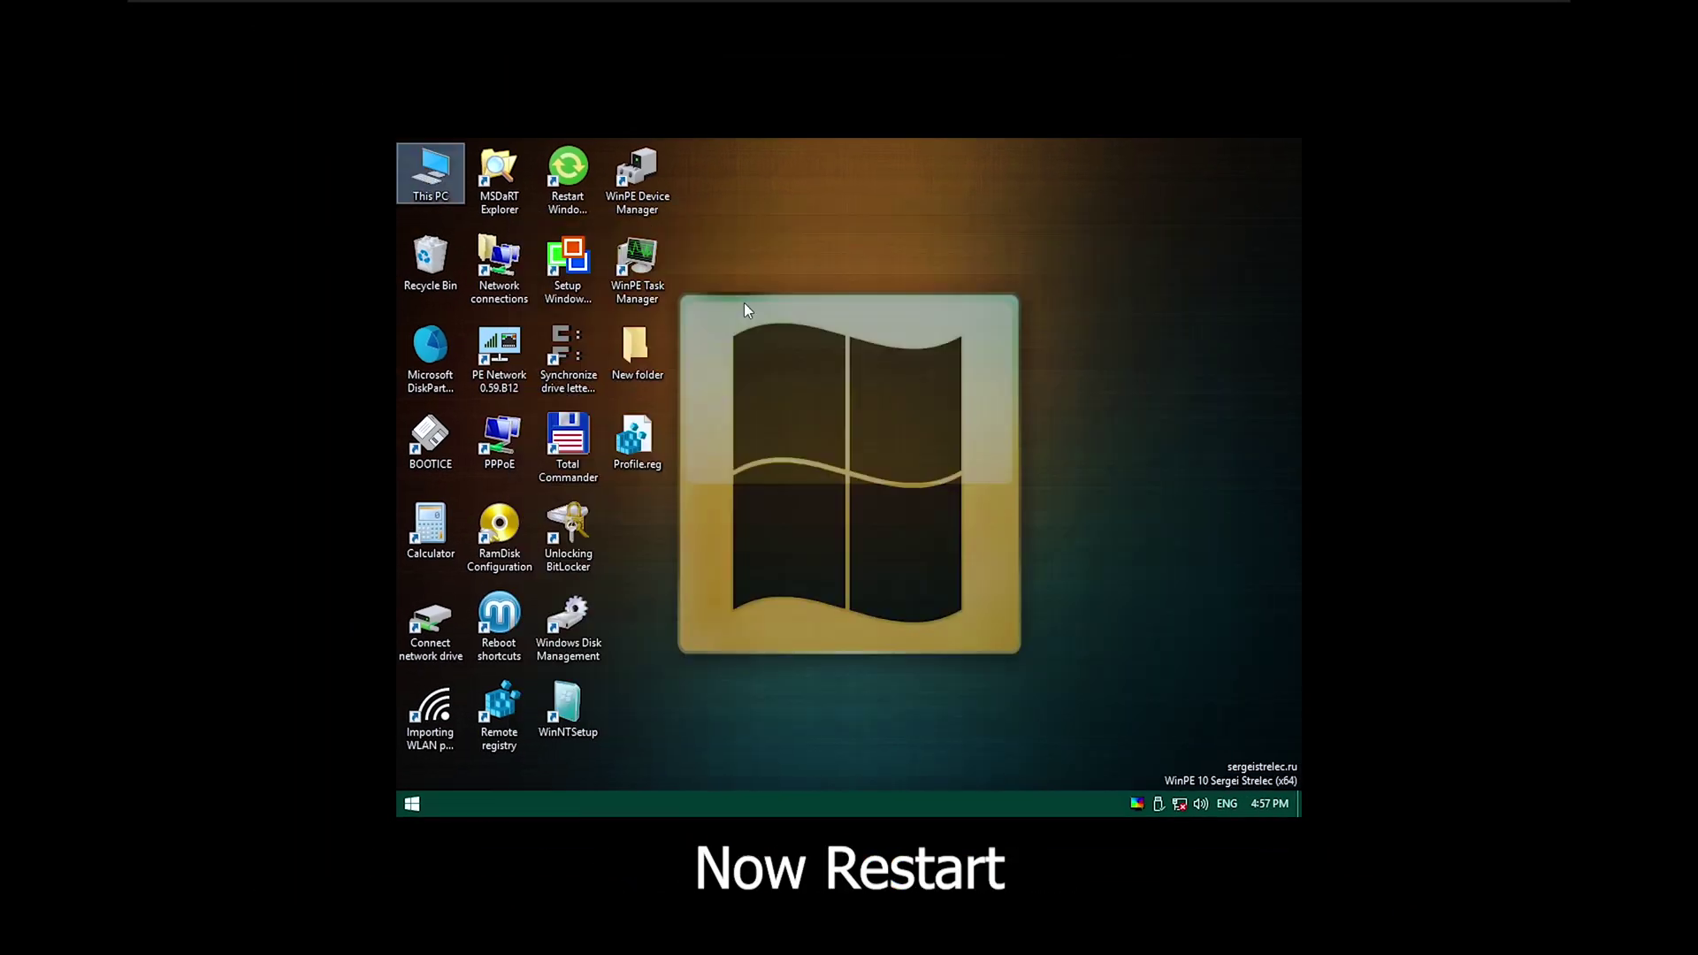
{"action": "right_click", "coordinate": [426, 260]}
{"action": "left_click", "coordinate": [495, 295]}
Confirm emptying the Recycle Bin, review the VM's CD/DVD disc image, and restart the guest.
{"action": "left_click", "coordinate": [919, 489]}
{"action": "left_click", "coordinate": [414, 11]}
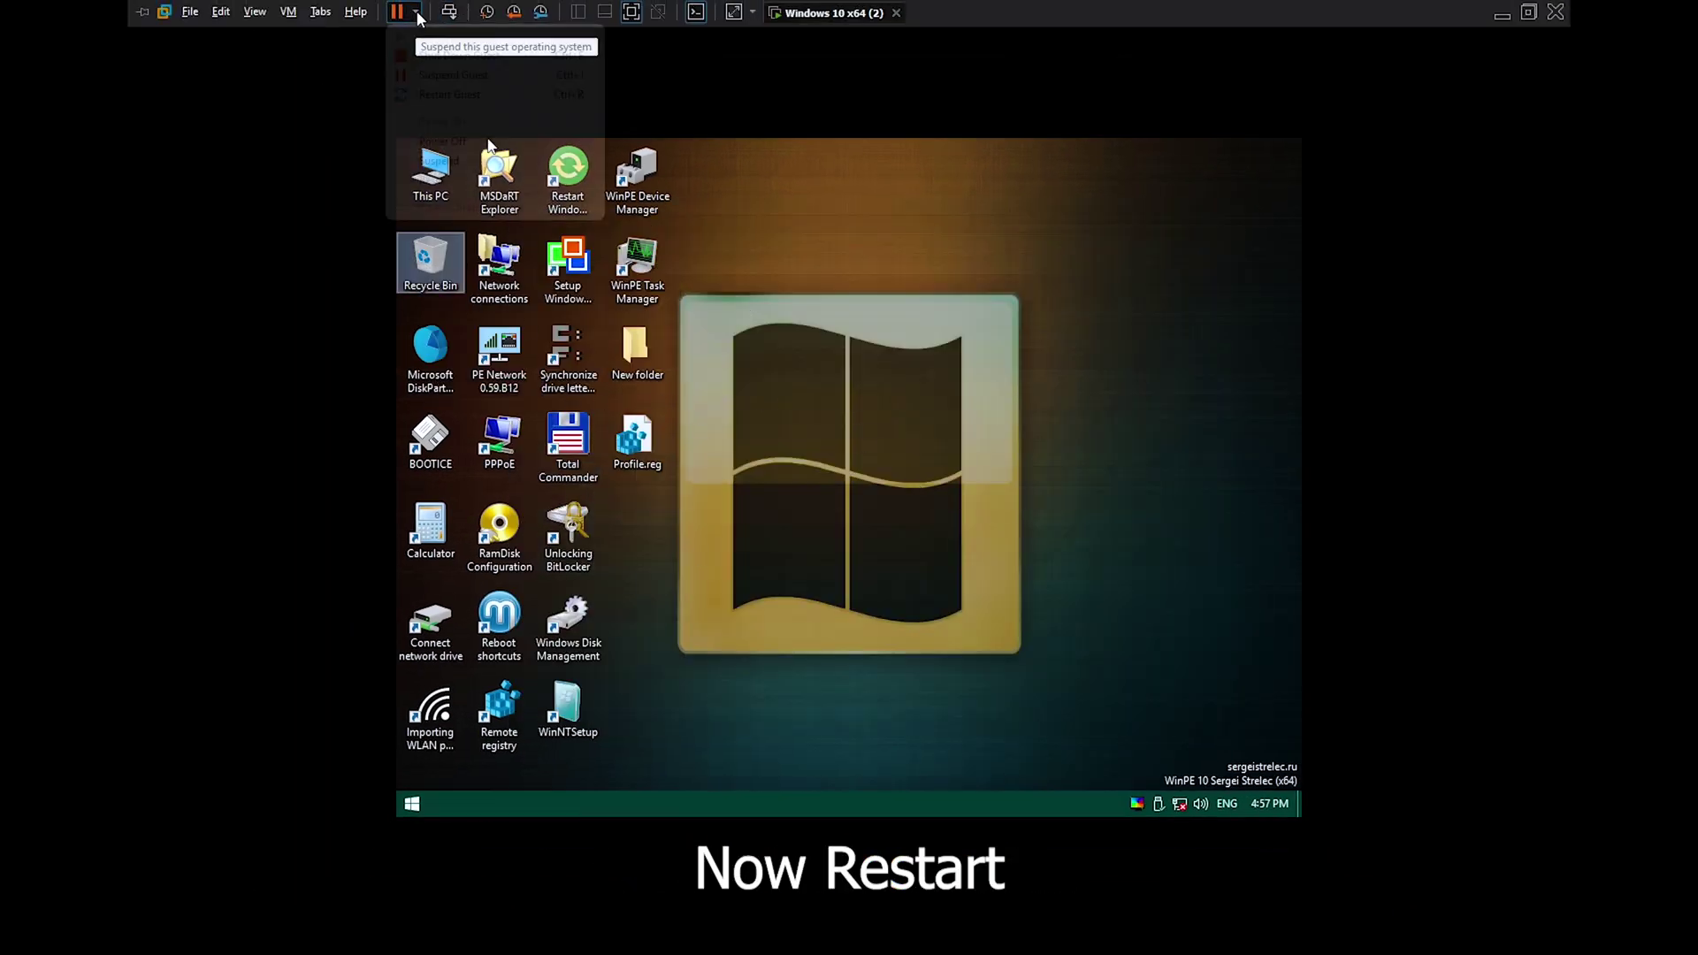
{"action": "left_click", "coordinate": [283, 12]}
{"action": "left_click", "coordinate": [319, 243]}
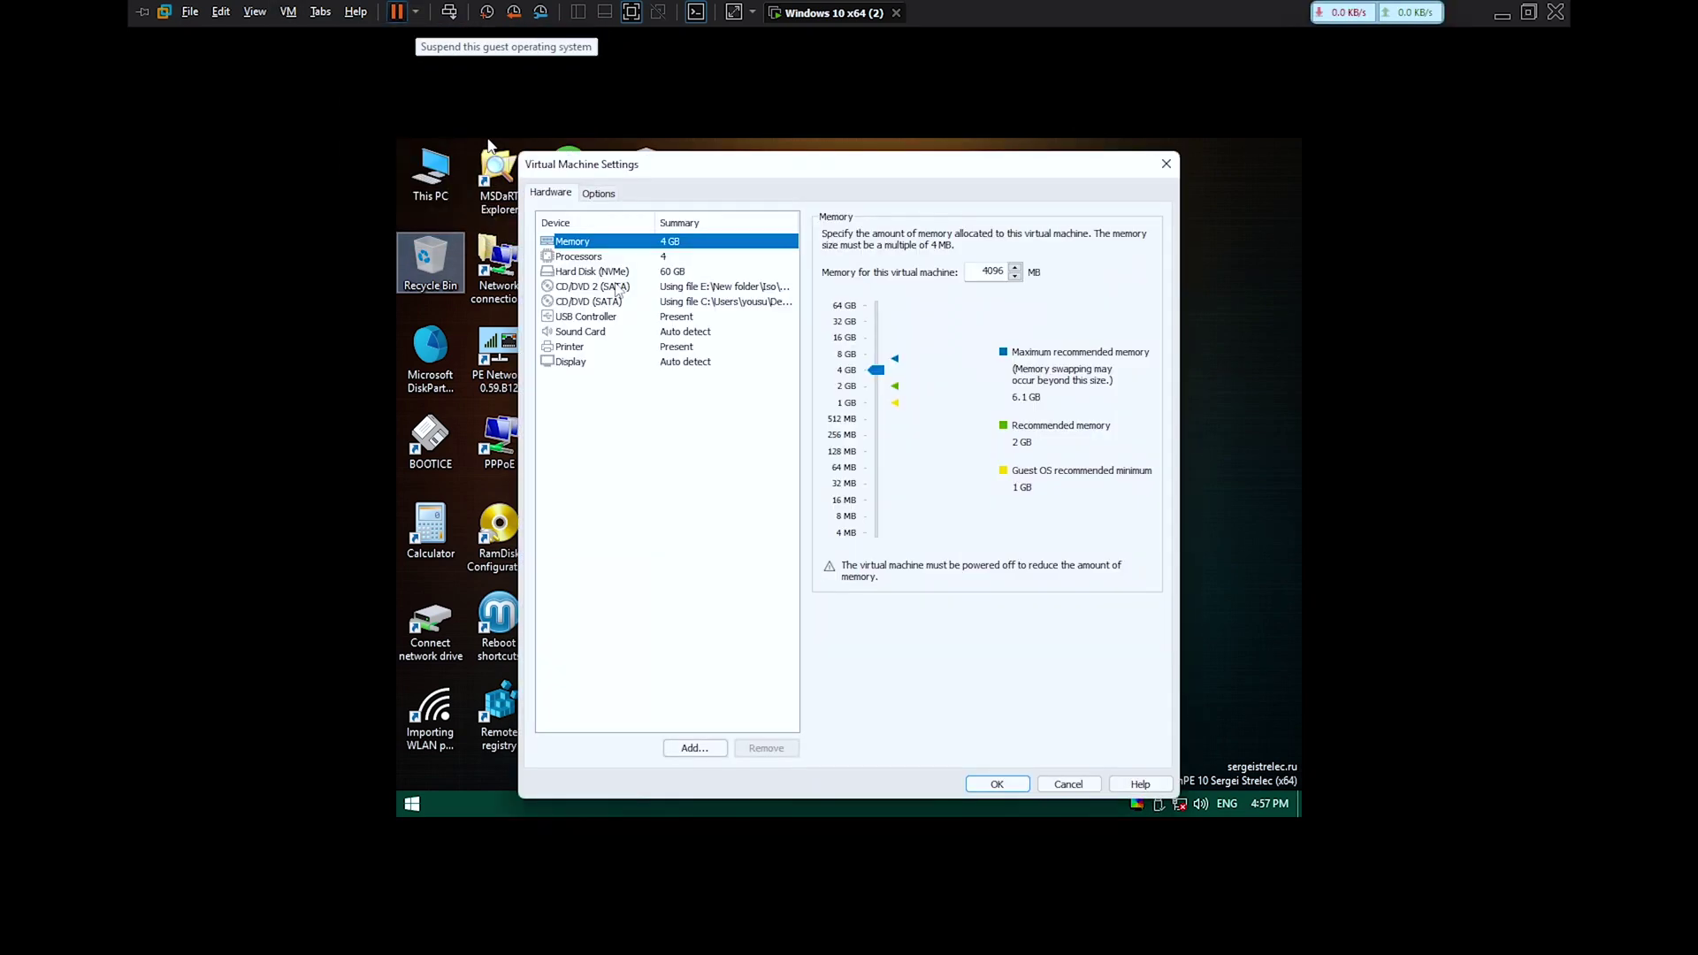
{"action": "left_click", "coordinate": [761, 290]}
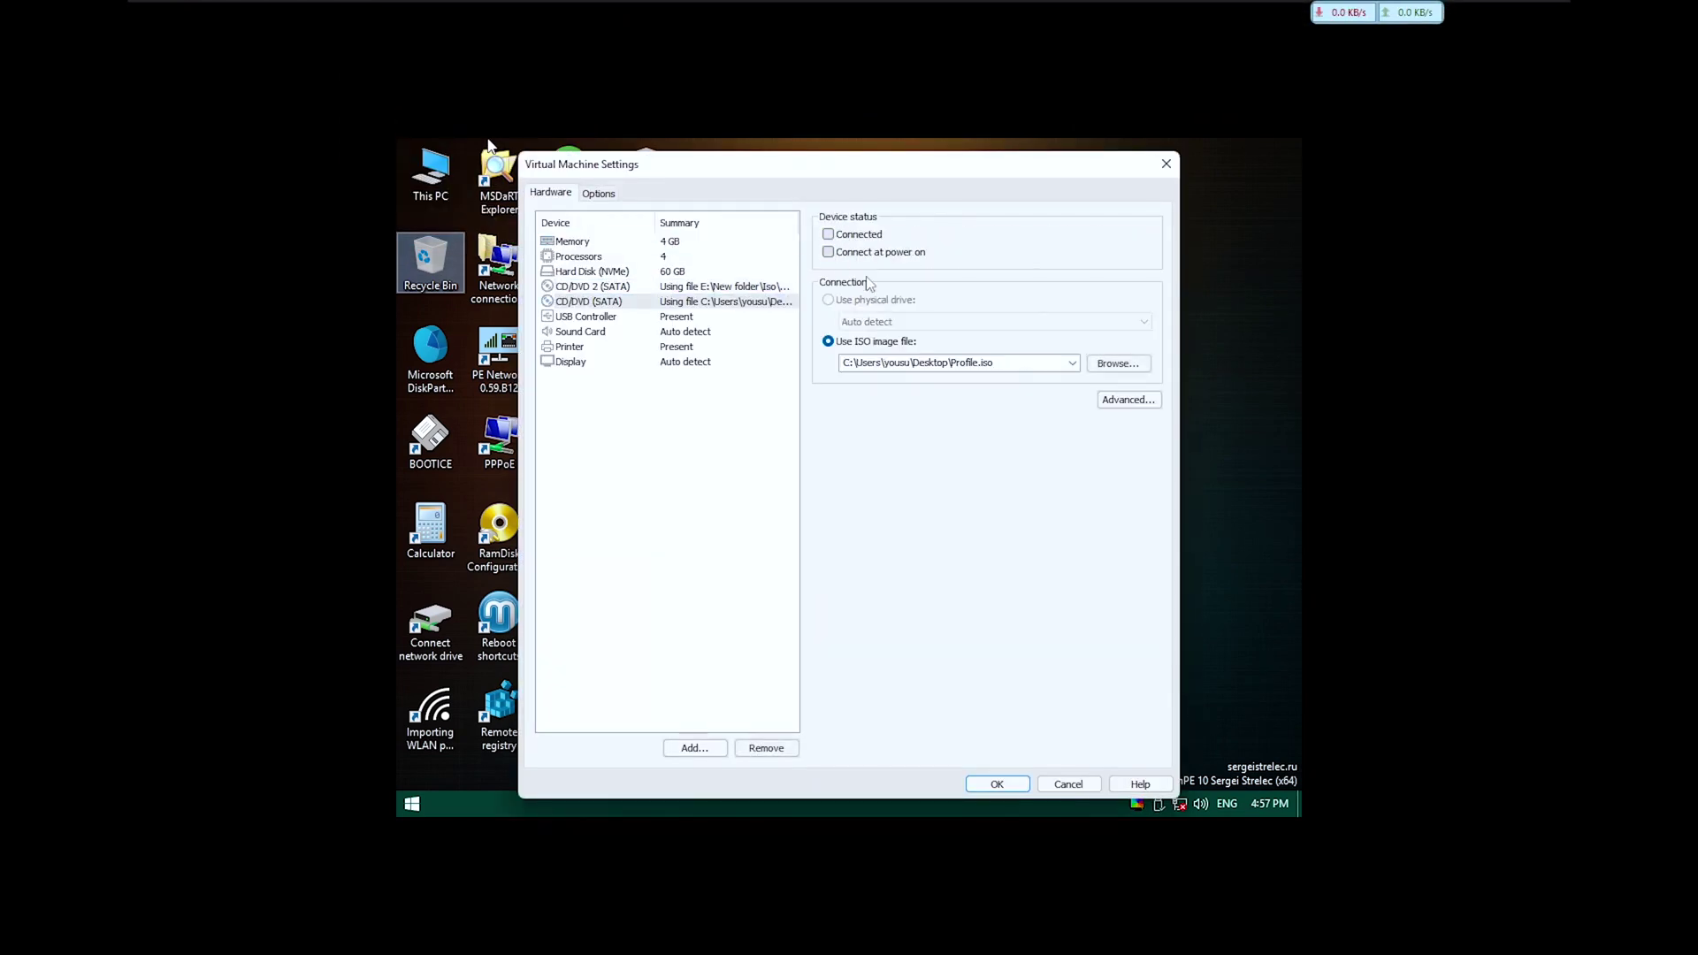
{"action": "left_click", "coordinate": [1023, 788]}
{"action": "left_click", "coordinate": [415, 12]}
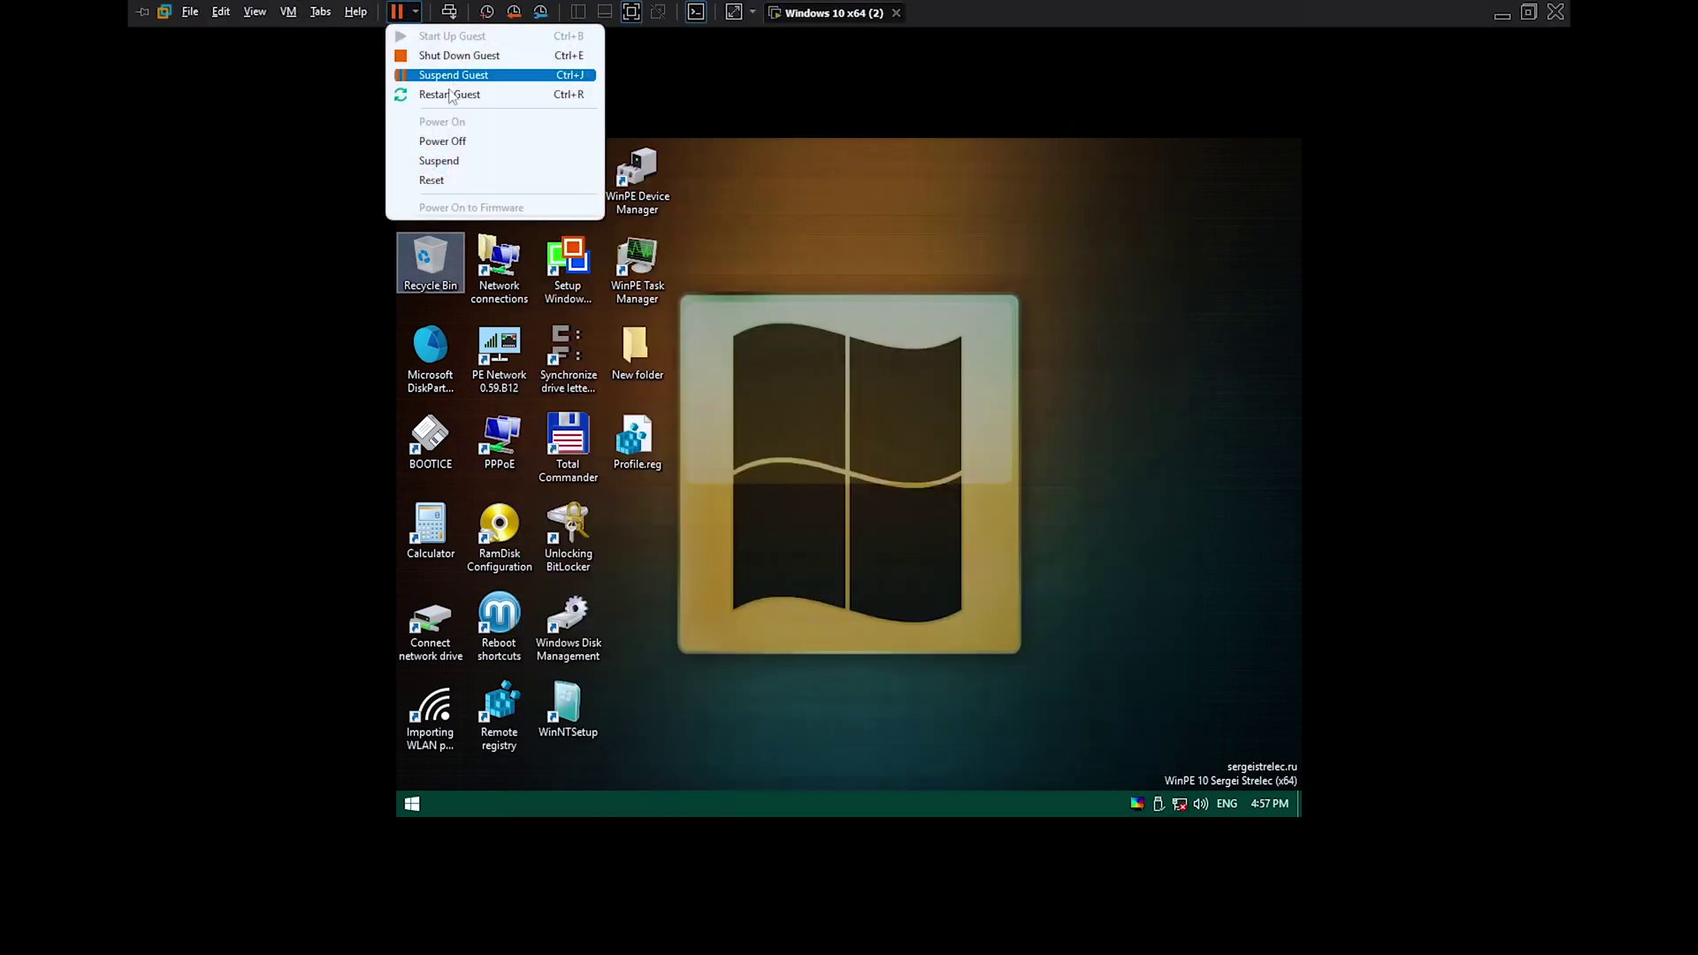
{"action": "left_click", "coordinate": [434, 88]}
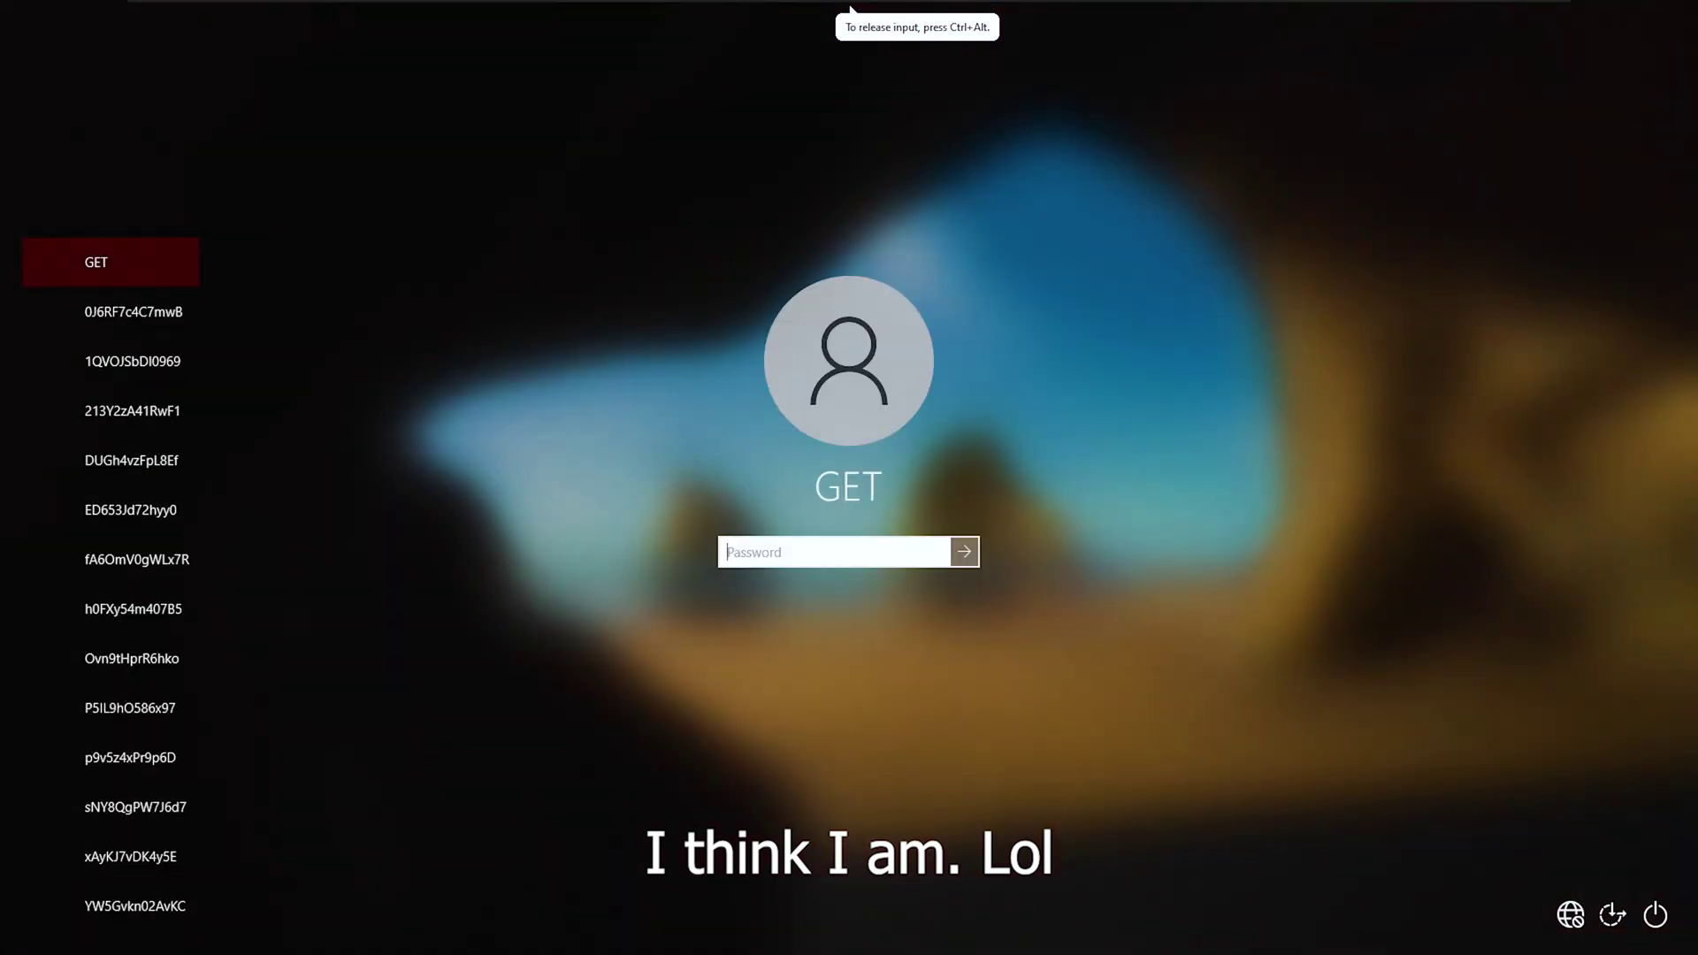
Sign in with the account password and apply the default Windows theme in dark colour mode.
{"action": "type", "text": "1"}
{"action": "key", "text": "Return"}
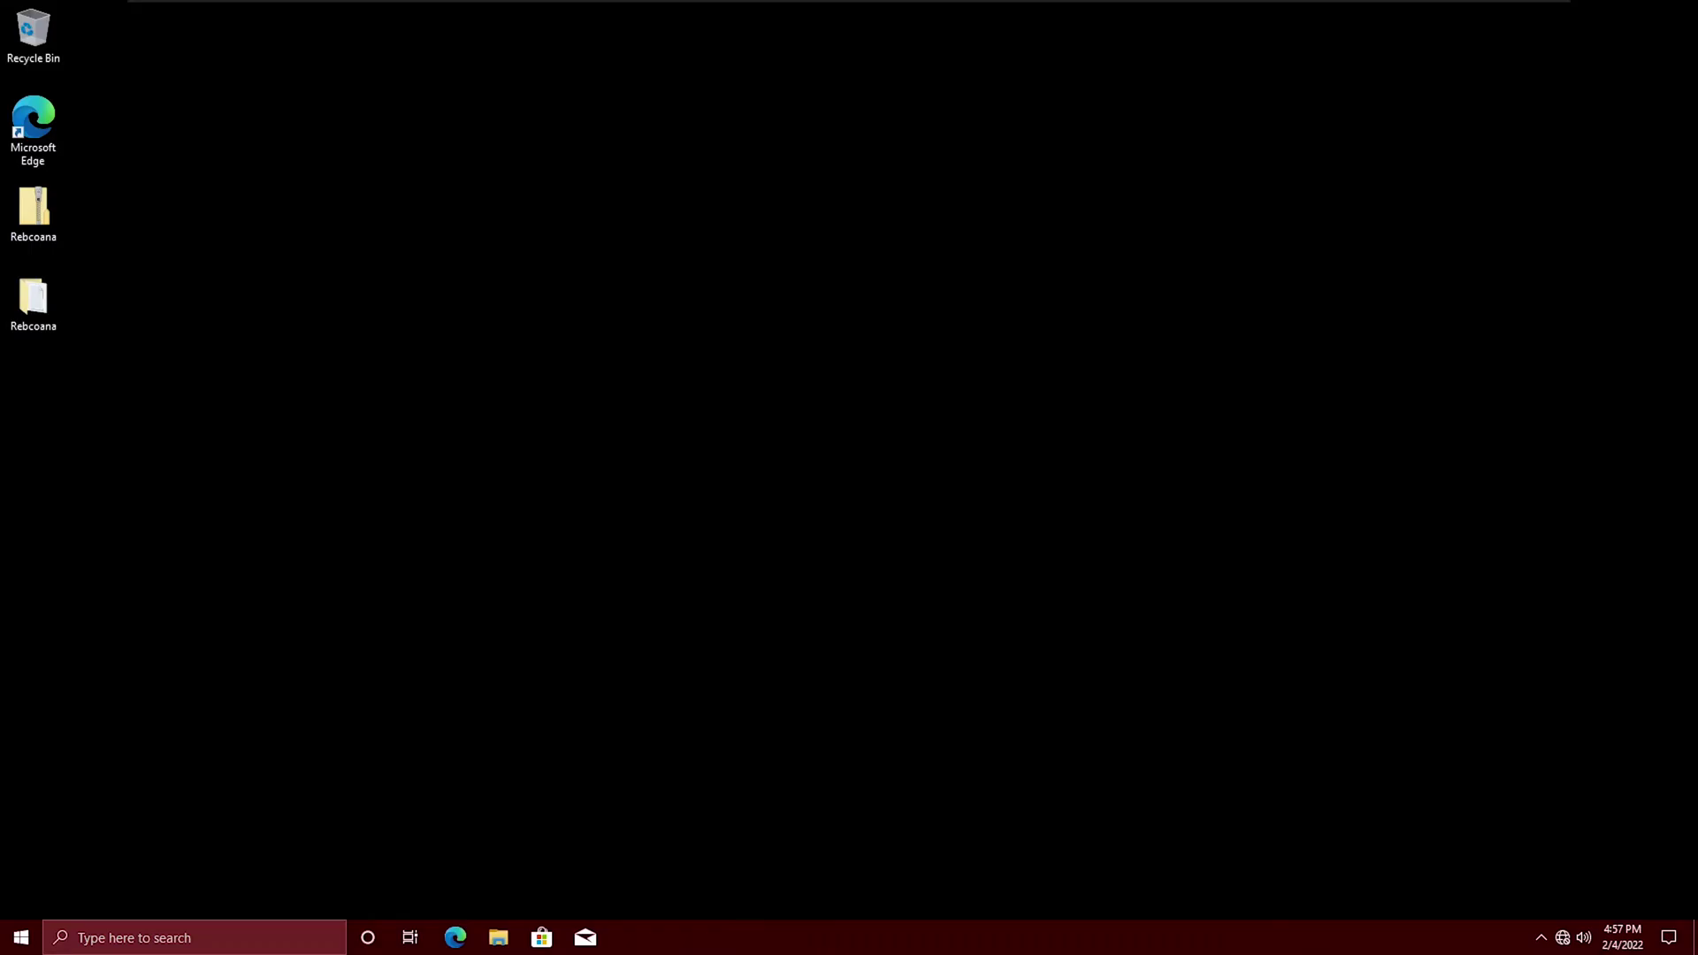
{"action": "right_click", "coordinate": [640, 250]}
{"action": "left_click", "coordinate": [692, 416]}
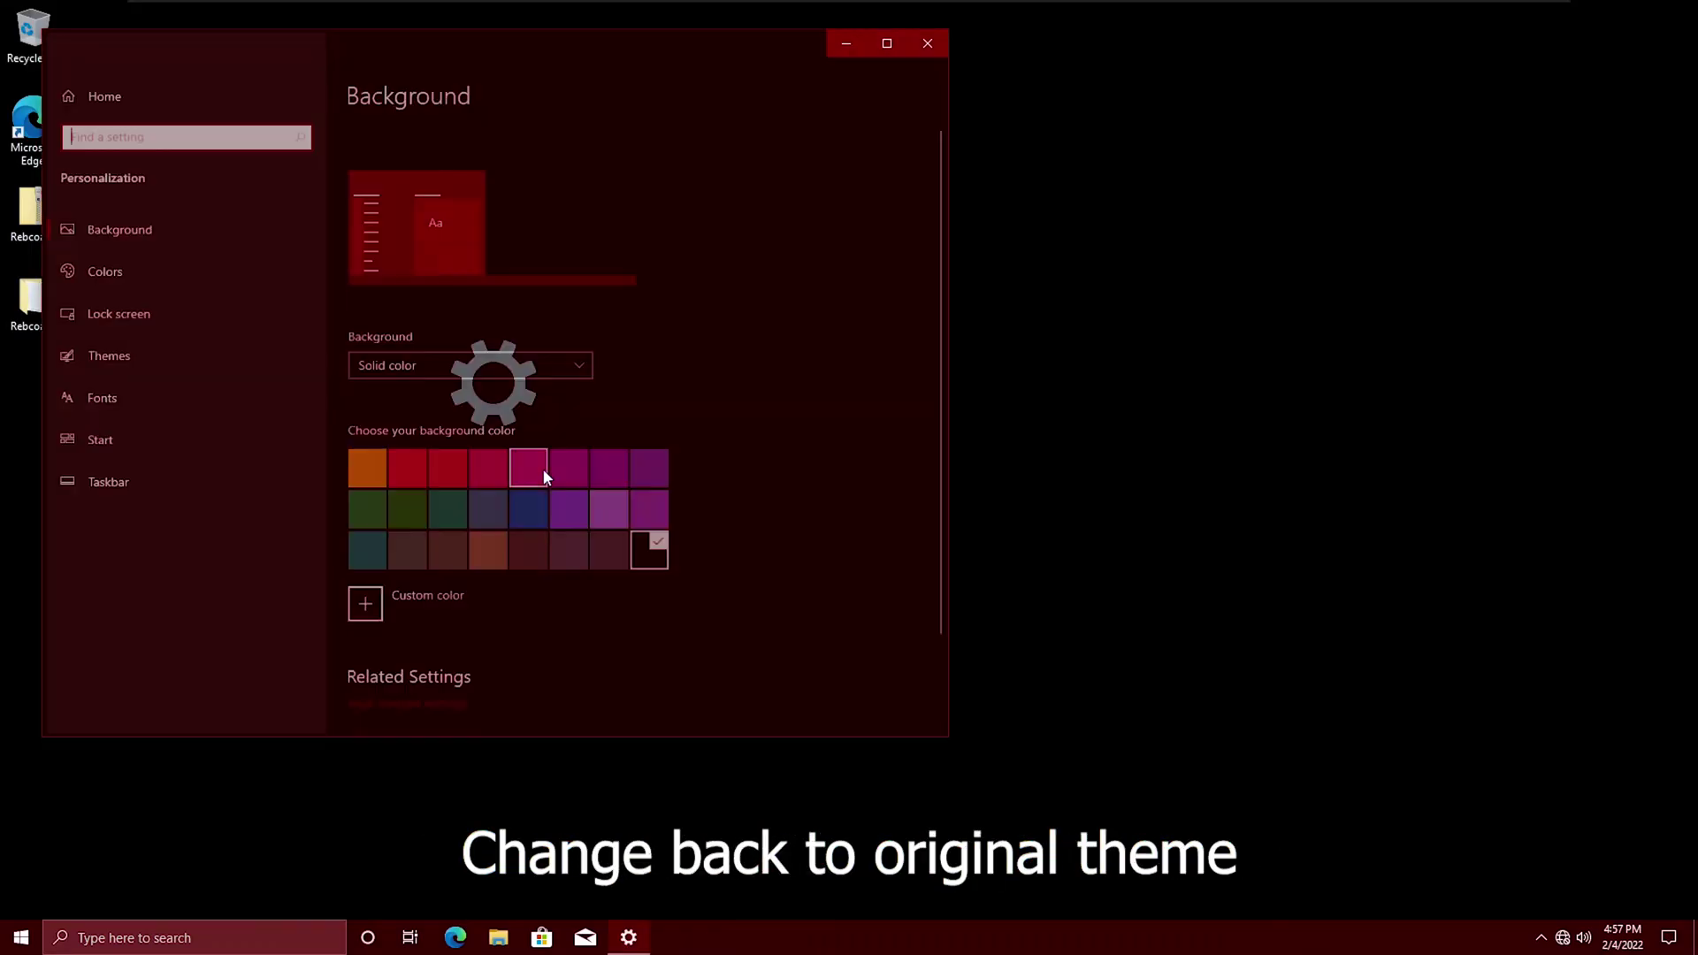
{"action": "left_click", "coordinate": [102, 356]}
{"action": "left_click", "coordinate": [542, 471]}
{"action": "left_click", "coordinate": [438, 469]}
{"action": "left_click", "coordinate": [117, 267]}
{"action": "left_click", "coordinate": [554, 366]}
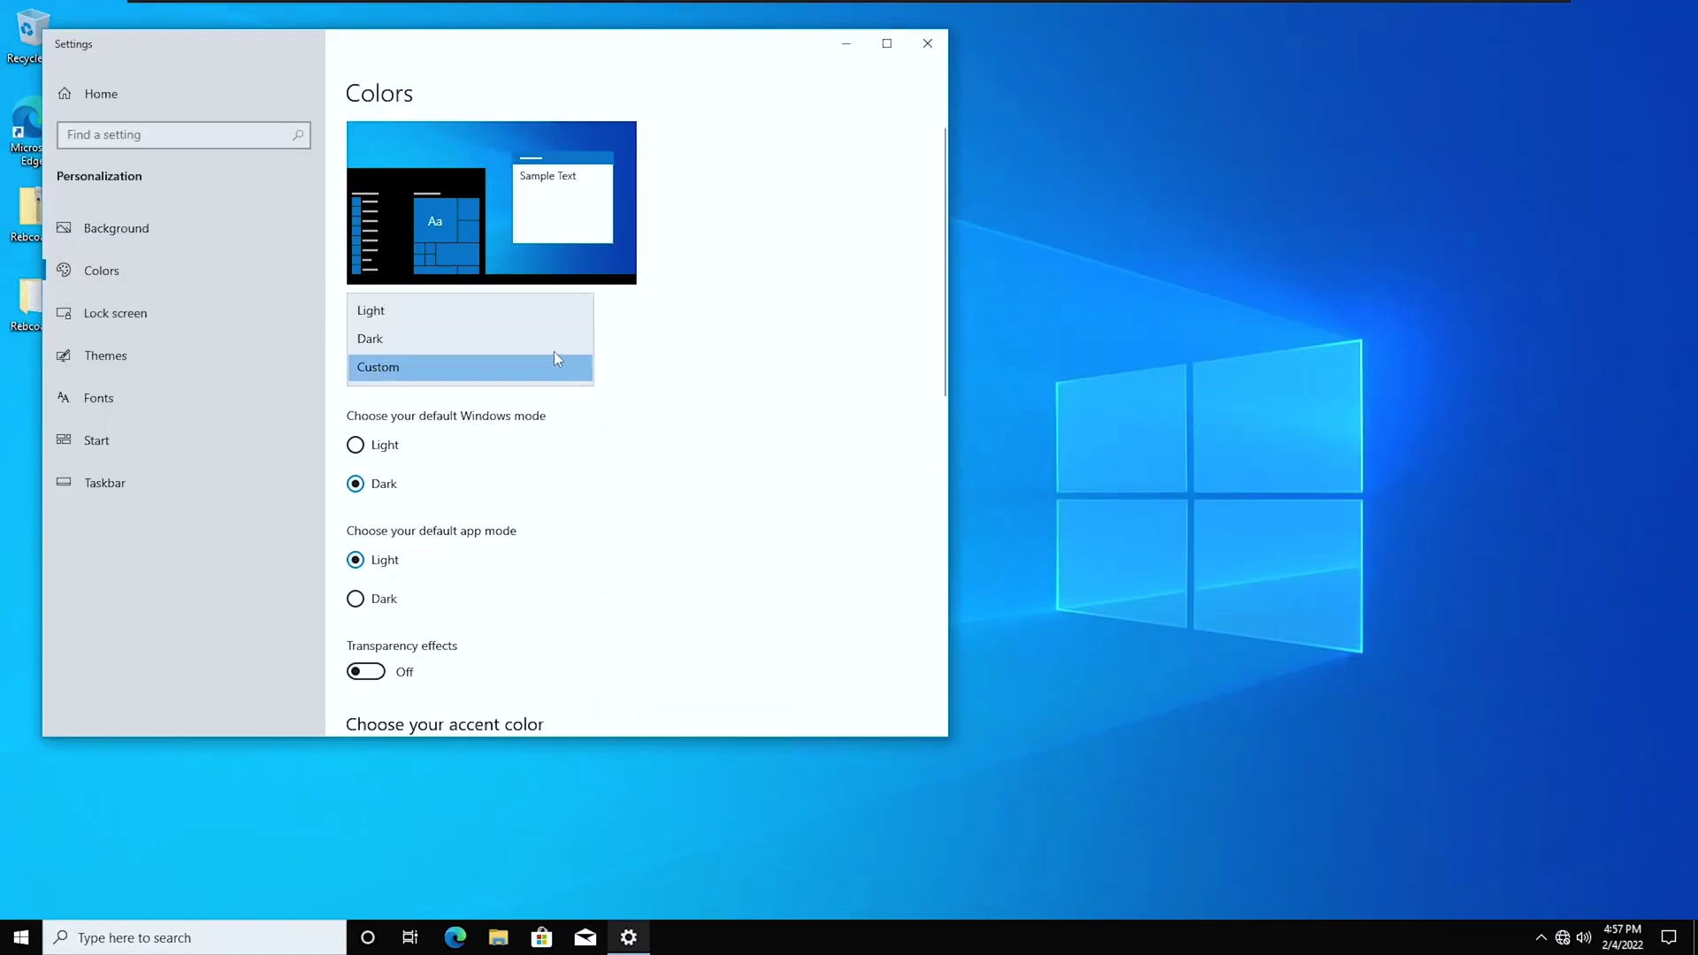
{"action": "left_click", "coordinate": [531, 339]}
Close Settings and briefly open and close Task Manager.
{"action": "left_click", "coordinate": [927, 43]}
{"action": "right_click", "coordinate": [830, 945]}
{"action": "left_click", "coordinate": [826, 840]}
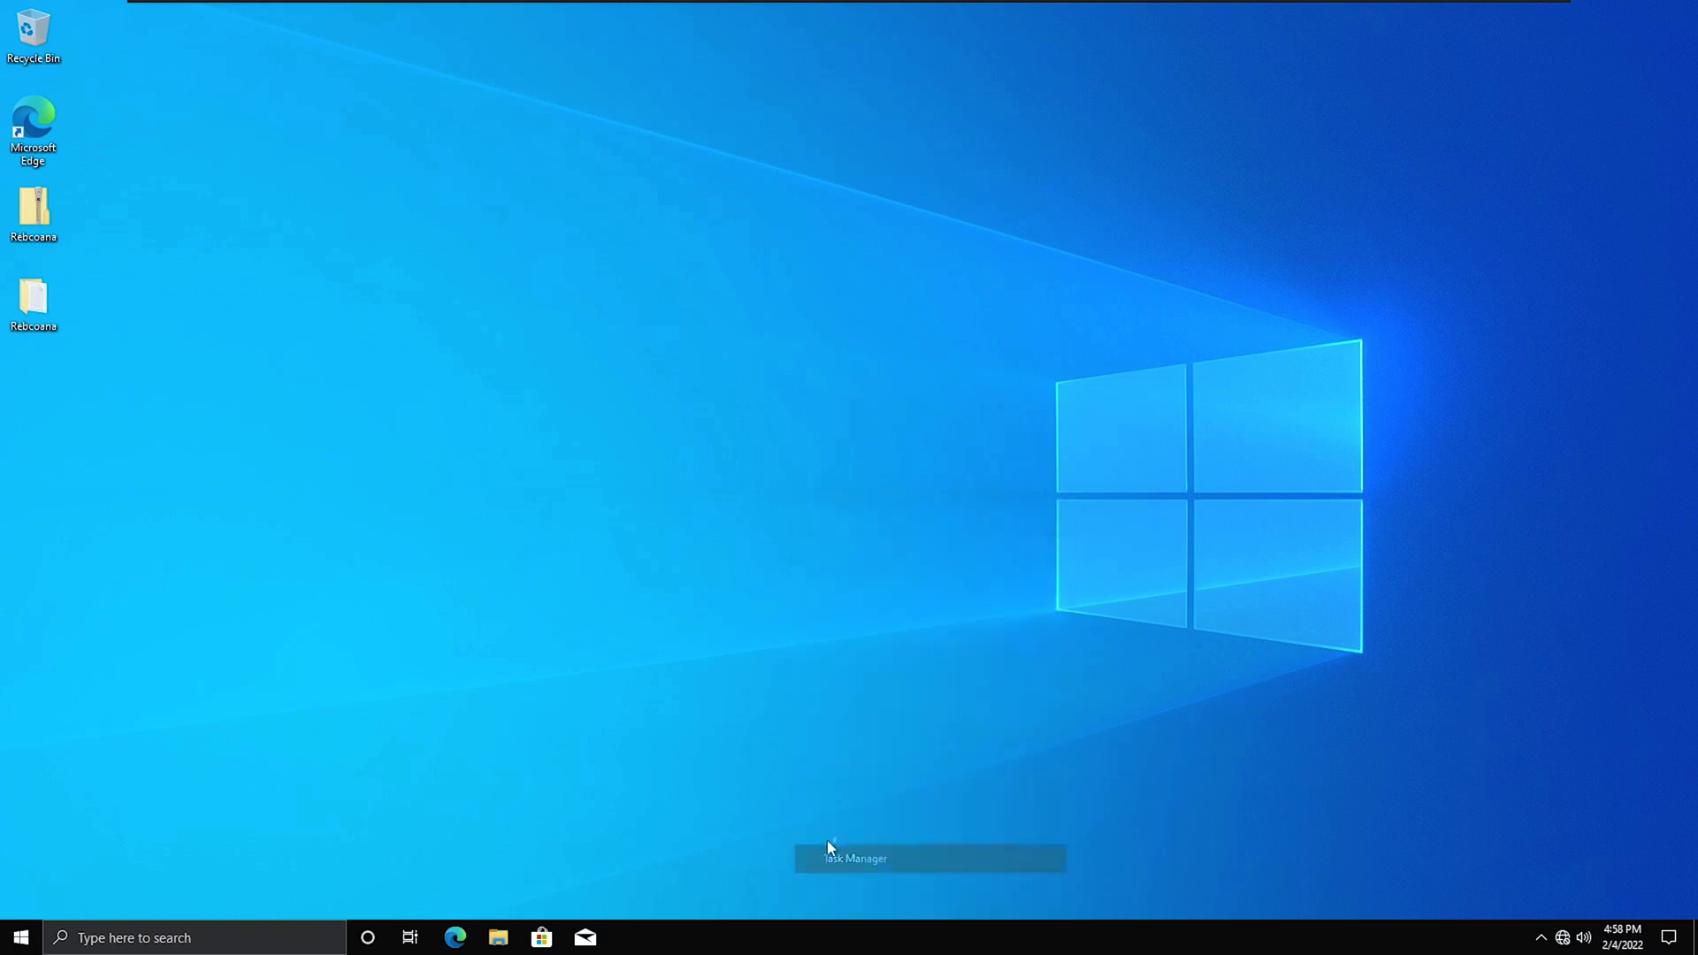
{"action": "left_click", "coordinate": [620, 59]}
In Accounts > Family & other users, delete the first five extra accounts and their data.
{"action": "left_click", "coordinate": [21, 937]}
{"action": "left_click", "coordinate": [21, 853]}
{"action": "left_click", "coordinate": [260, 423]}
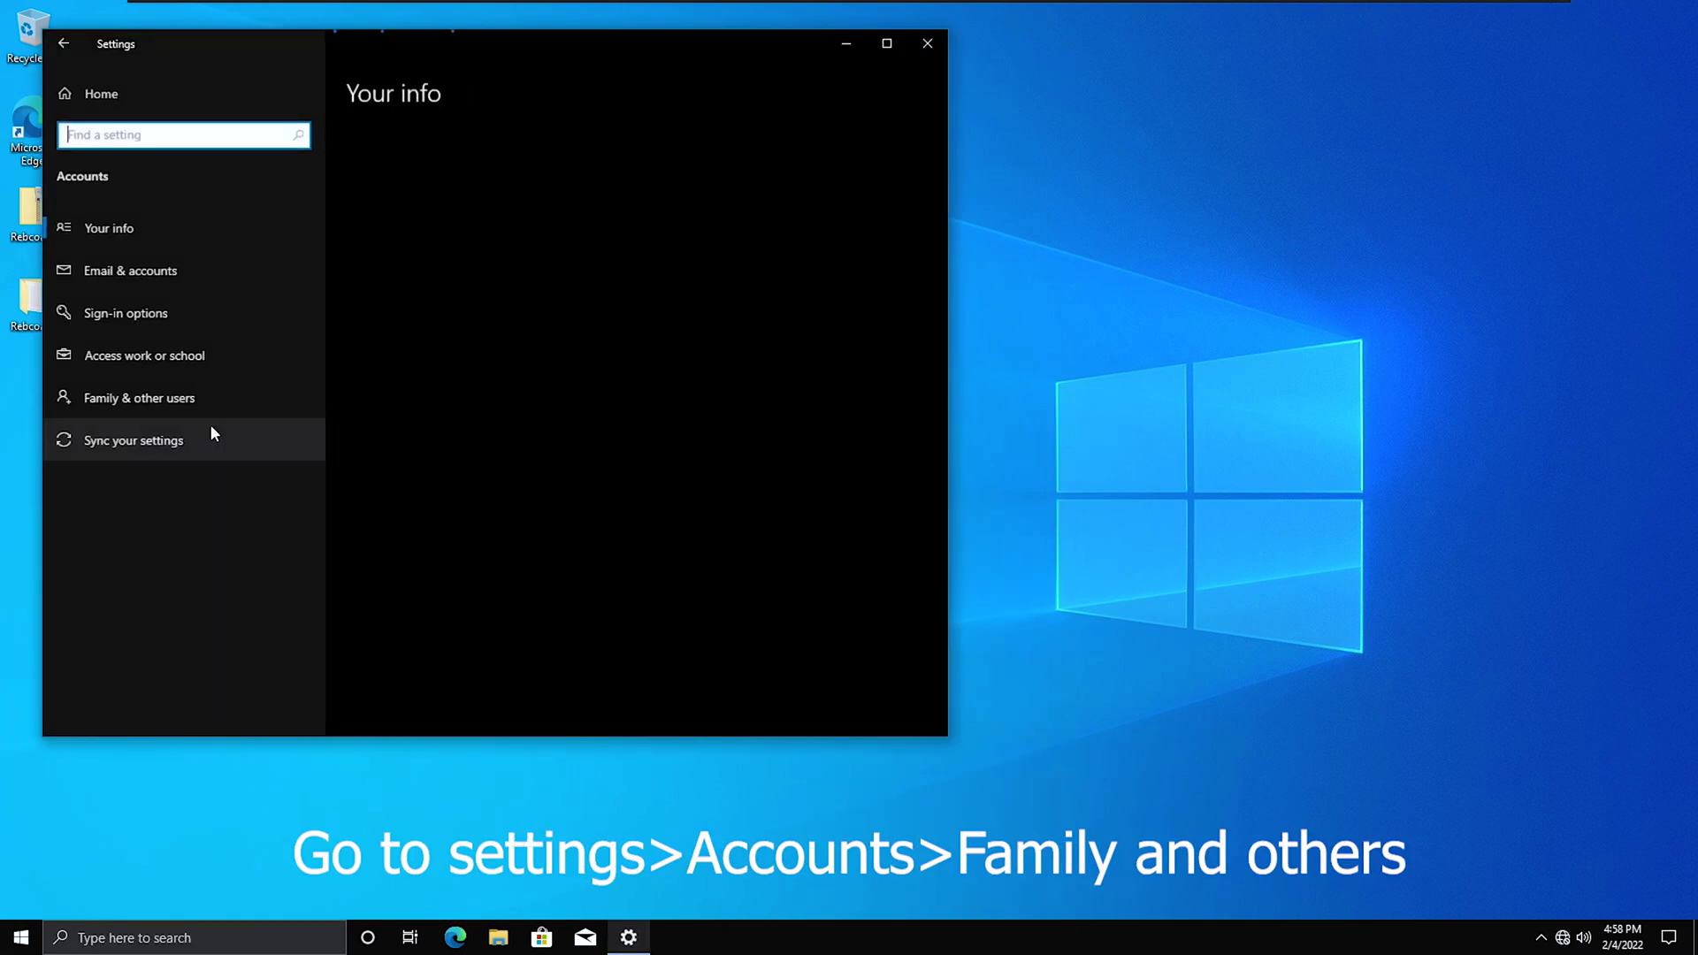
{"action": "left_click", "coordinate": [214, 400]}
{"action": "left_click", "coordinate": [558, 463]}
{"action": "left_click", "coordinate": [694, 522]}
{"action": "left_click", "coordinate": [639, 473]}
{"action": "left_click", "coordinate": [674, 501]}
{"action": "left_click", "coordinate": [683, 522]}
{"action": "left_click", "coordinate": [622, 481]}
{"action": "left_click", "coordinate": [662, 474]}
{"action": "left_click", "coordinate": [693, 521]}
{"action": "left_click", "coordinate": [619, 479]}
{"action": "left_click", "coordinate": [622, 482]}
{"action": "left_click", "coordinate": [693, 522]}
{"action": "left_click", "coordinate": [639, 490]}
{"action": "left_click", "coordinate": [695, 521]}
{"action": "left_click", "coordinate": [644, 480]}
{"action": "left_click", "coordinate": [693, 522]}
Delete the remaining seven extra accounts and their data, then close Settings.
{"action": "left_click", "coordinate": [634, 478]}
{"action": "left_click", "coordinate": [694, 522]}
{"action": "left_click", "coordinate": [635, 481]}
{"action": "left_click", "coordinate": [635, 480]}
{"action": "left_click", "coordinate": [694, 522]}
{"action": "left_click", "coordinate": [654, 474]}
{"action": "left_click", "coordinate": [686, 515]}
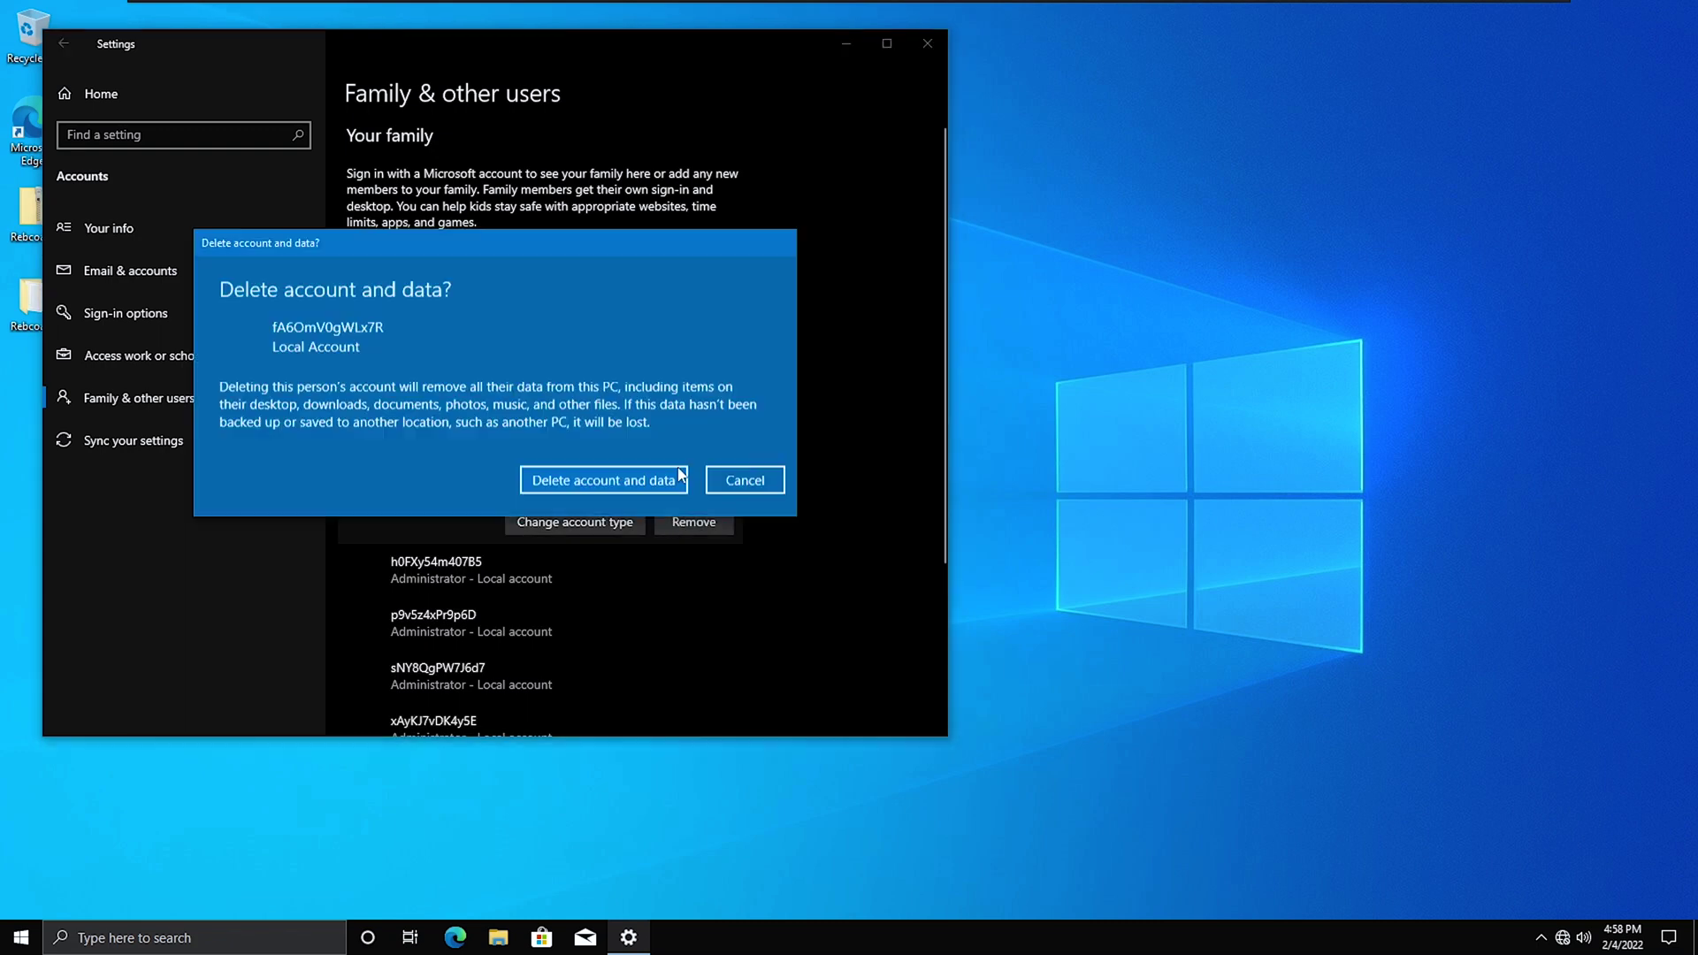
{"action": "left_click", "coordinate": [655, 478]}
{"action": "left_click", "coordinate": [671, 463]}
{"action": "left_click", "coordinate": [693, 522]}
{"action": "left_click", "coordinate": [666, 472]}
{"action": "left_click", "coordinate": [650, 470]}
{"action": "left_click", "coordinate": [693, 522]}
{"action": "left_click", "coordinate": [653, 478]}
{"action": "left_click", "coordinate": [651, 472]}
{"action": "left_click", "coordinate": [694, 522]}
{"action": "left_click", "coordinate": [662, 489]}
{"action": "left_click", "coordinate": [683, 486]}
{"action": "left_click", "coordinate": [693, 522]}
{"action": "left_click", "coordinate": [629, 481]}
{"action": "left_click", "coordinate": [926, 55]}
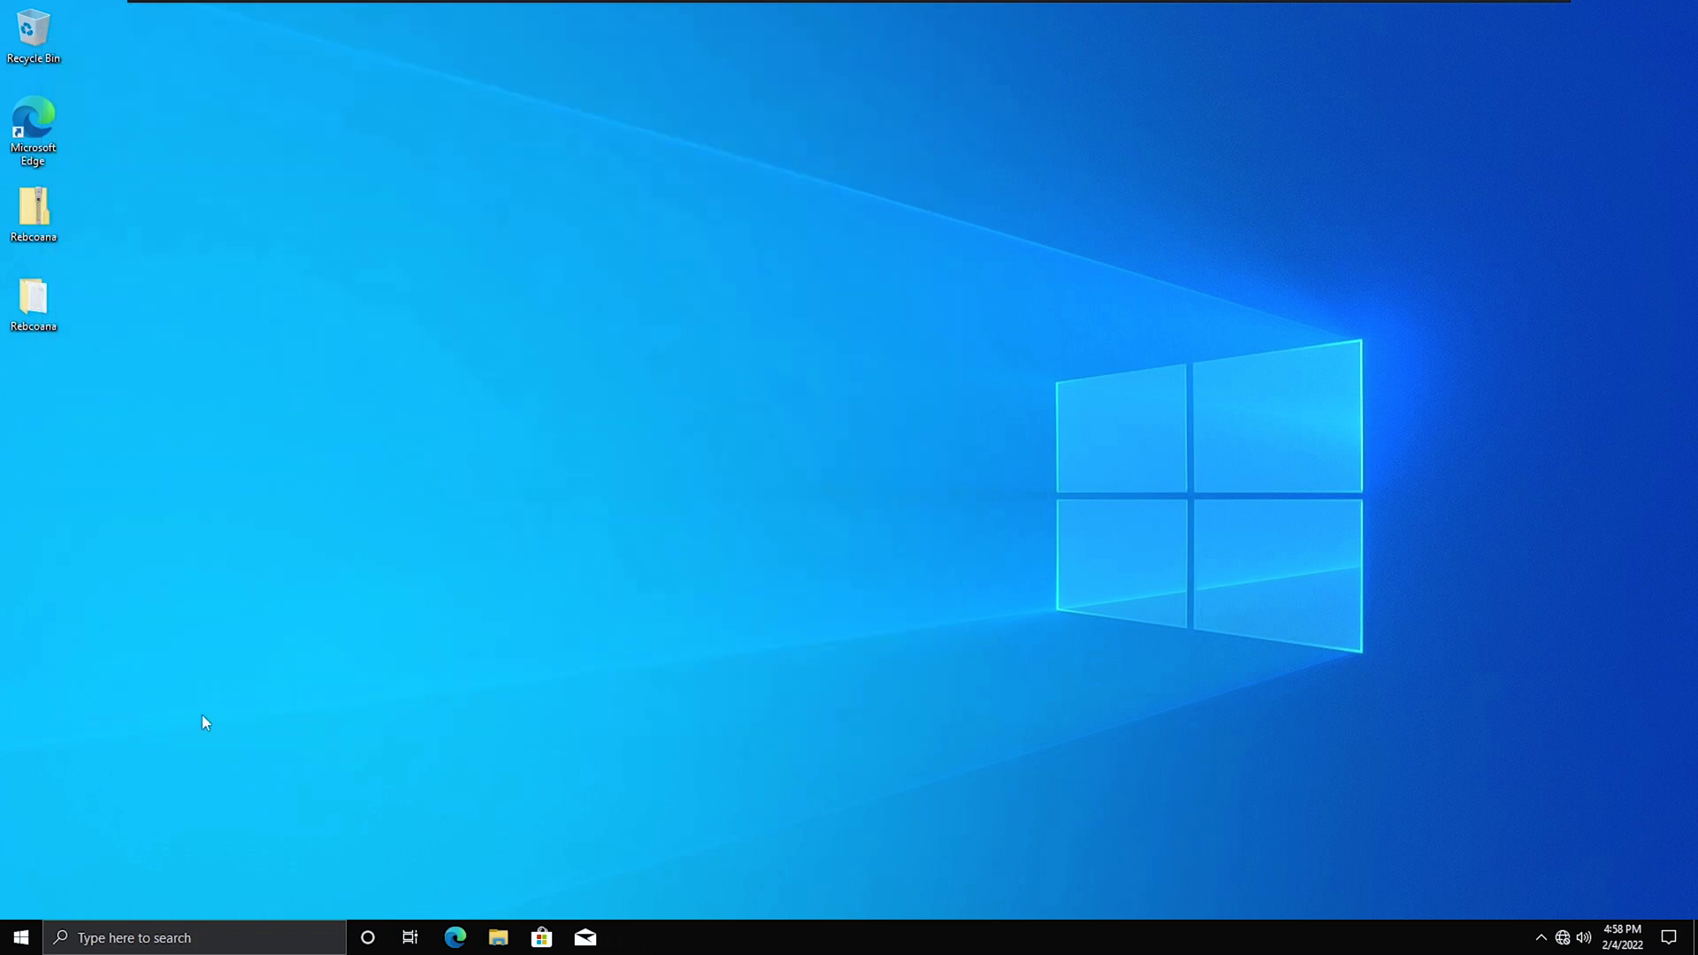
{"action": "left_click", "coordinate": [219, 935]}
Open Windows Security's Virus & threat protection page, showing no active antivirus provider.
{"action": "left_click", "coordinate": [1541, 938]}
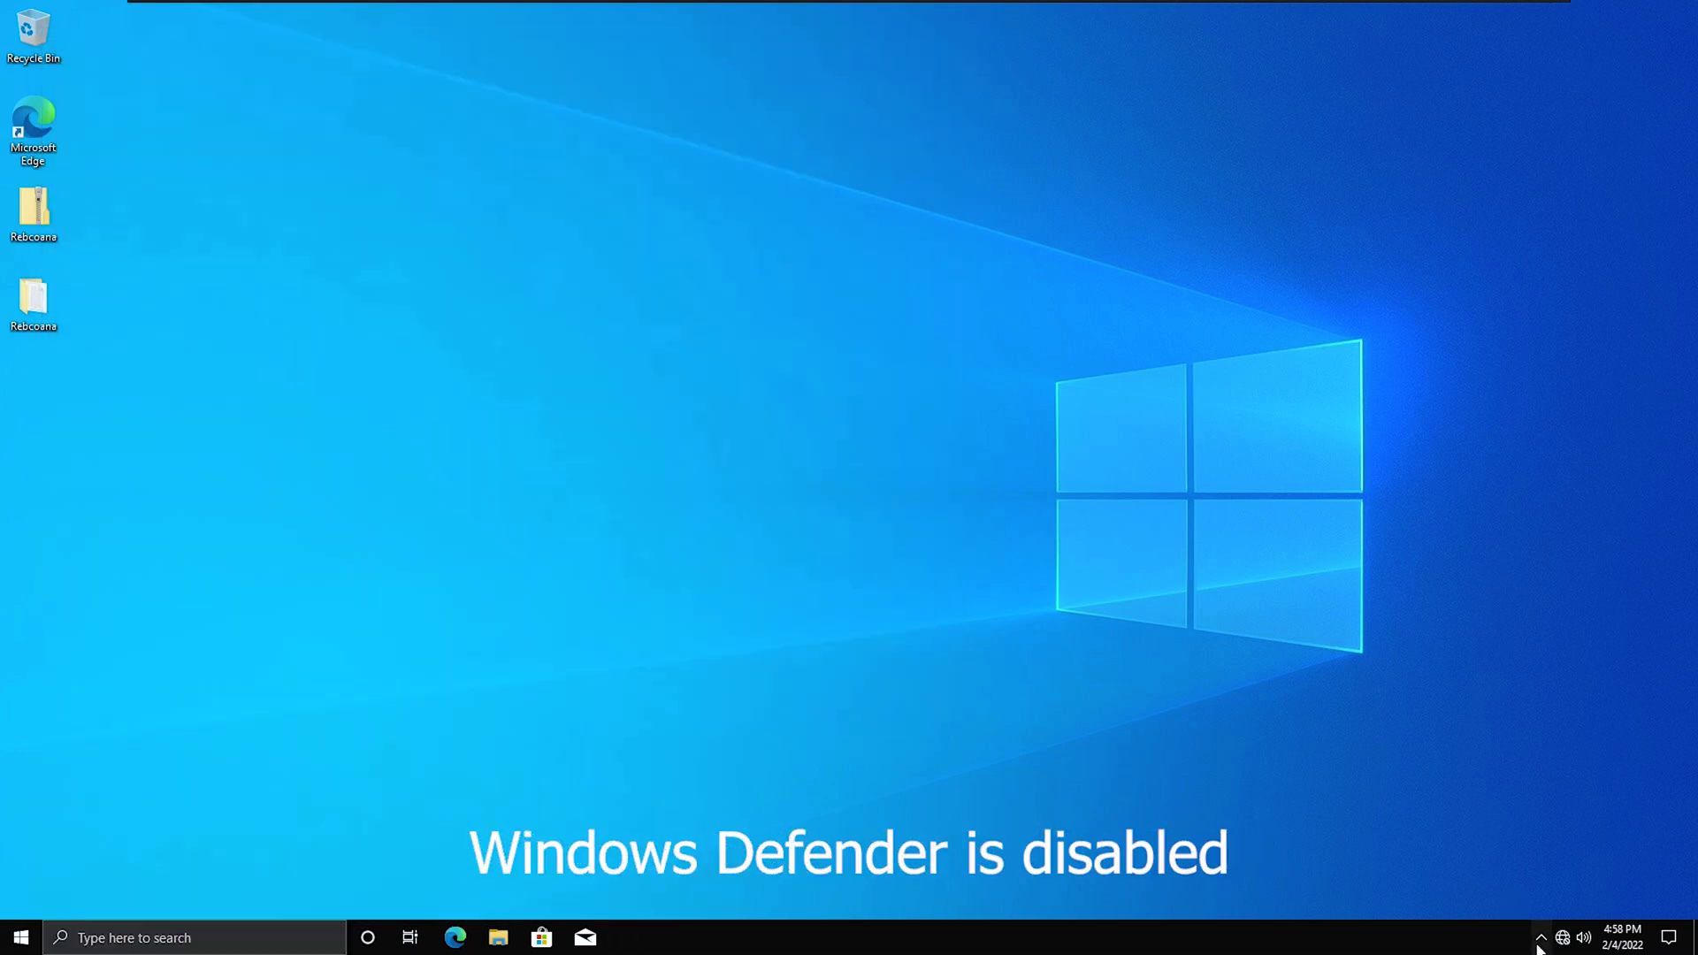
{"action": "left_click", "coordinate": [266, 947]}
{"action": "type", "text": "windows de"}
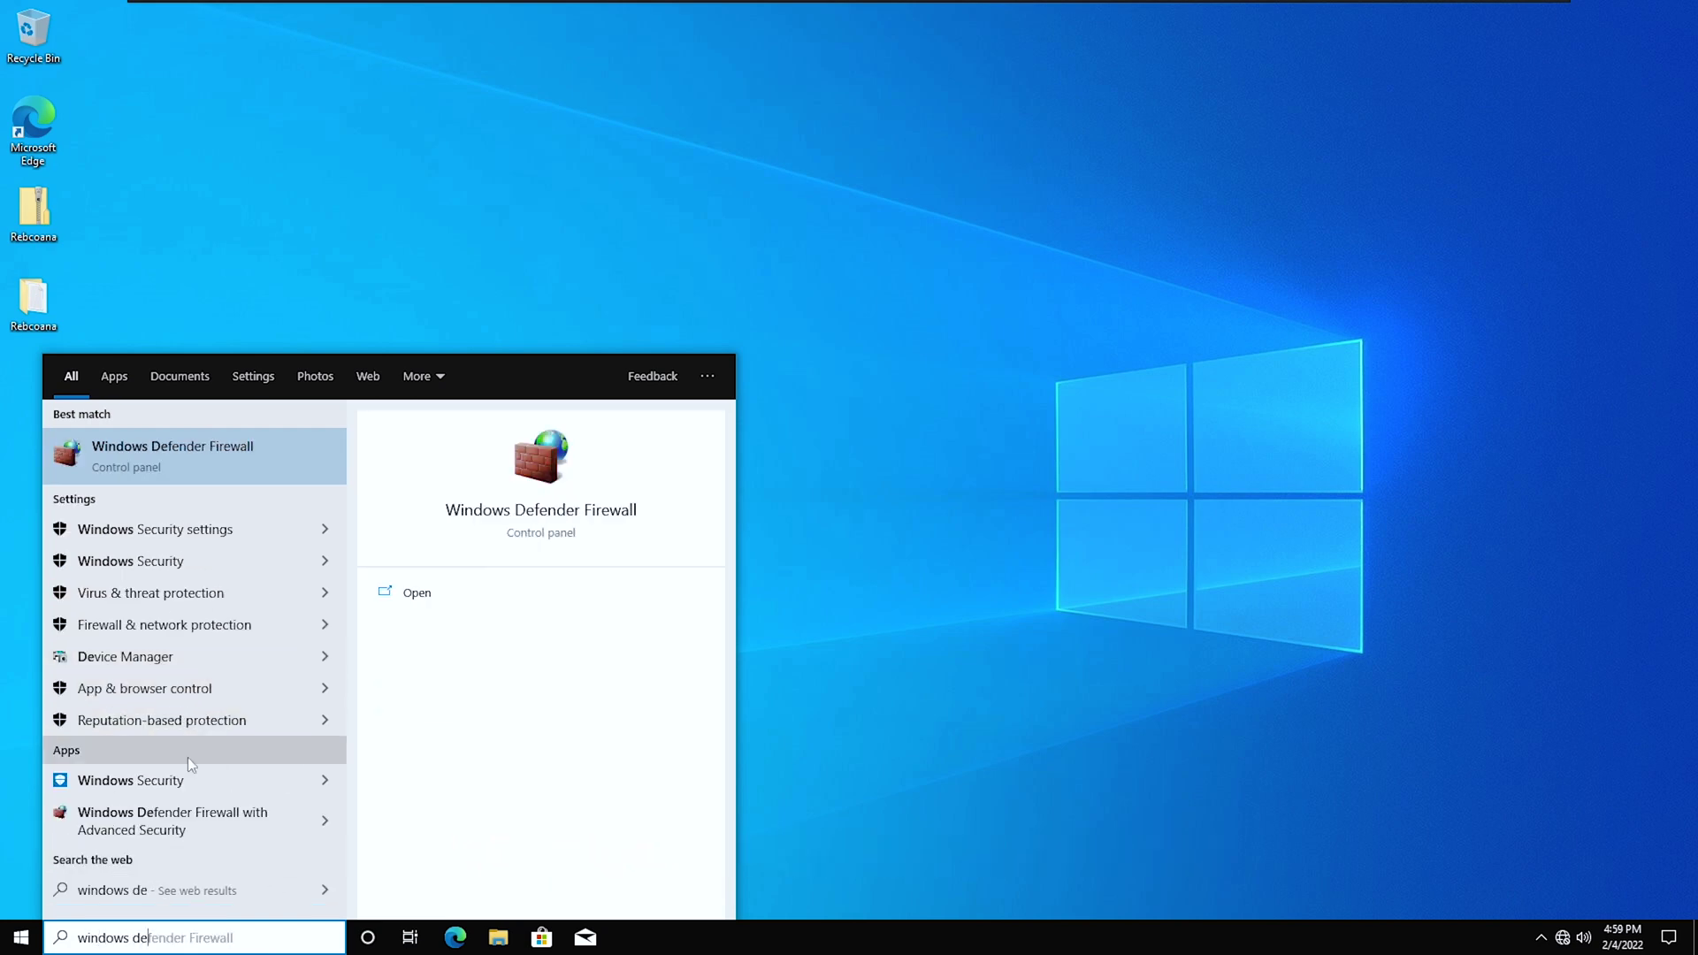
{"action": "left_click", "coordinate": [193, 778]}
{"action": "left_click", "coordinate": [438, 314]}
{"action": "left_click_drag", "start_coordinate": [706, 33], "coordinate": [1238, 55]}
Confirm regedit fails from search and an admin Command Prompt, then exit full screen.
{"action": "left_click", "coordinate": [201, 933]}
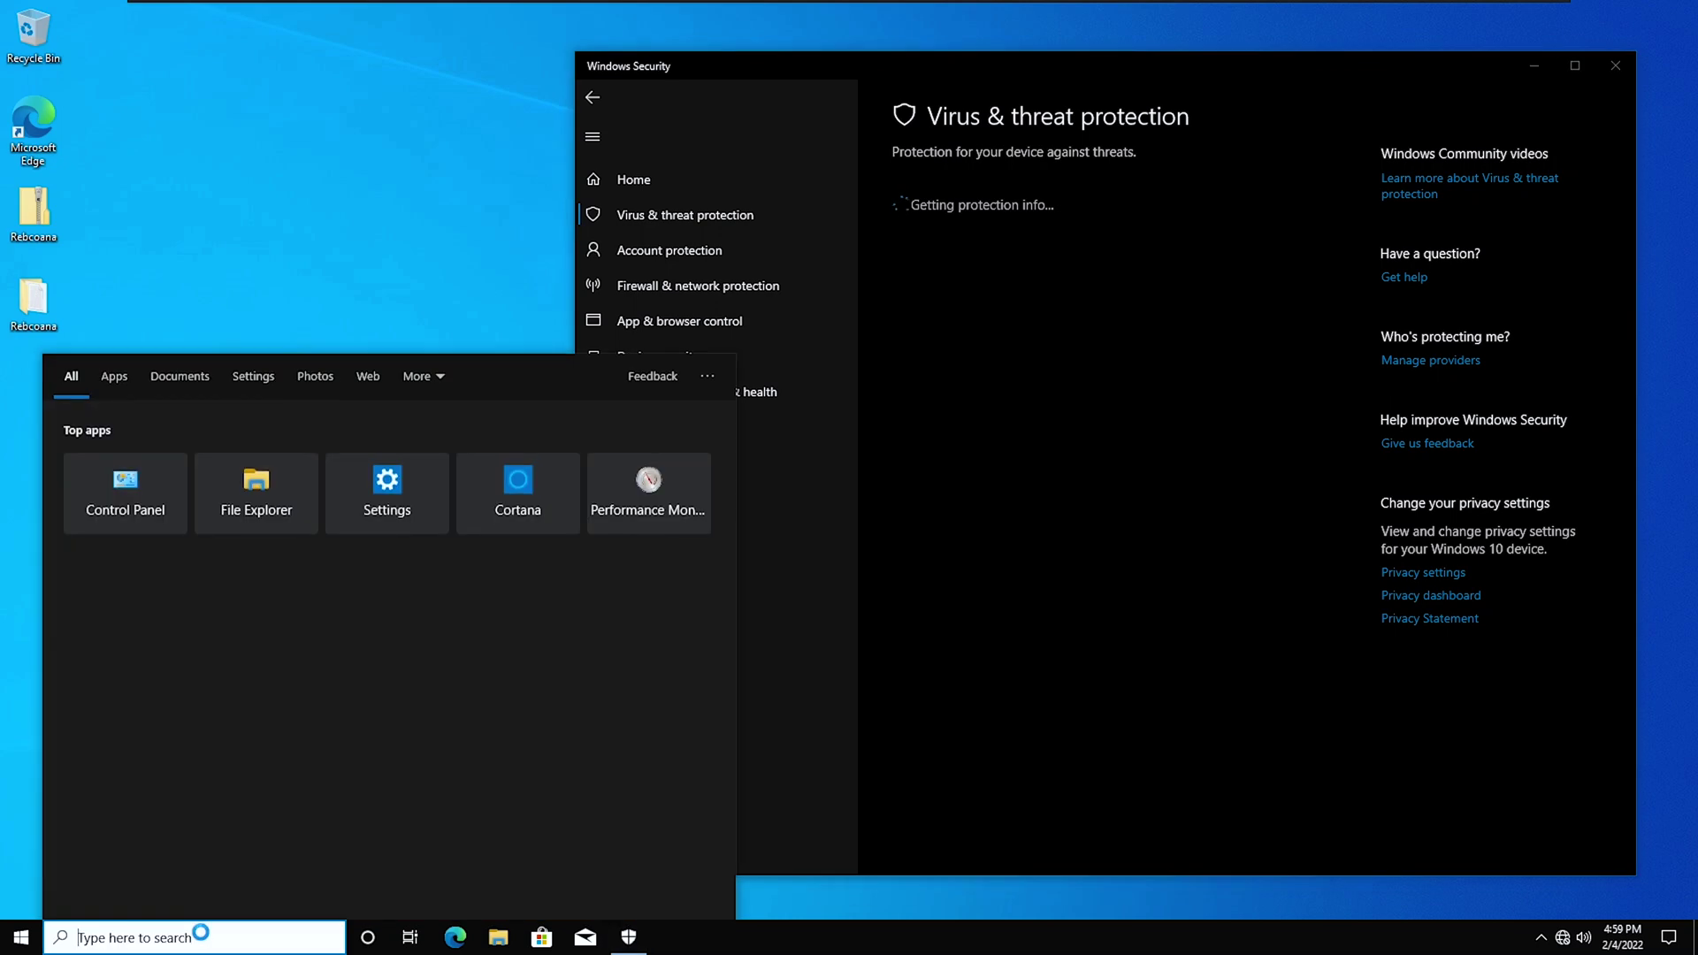
{"action": "type", "text": "regedit"}
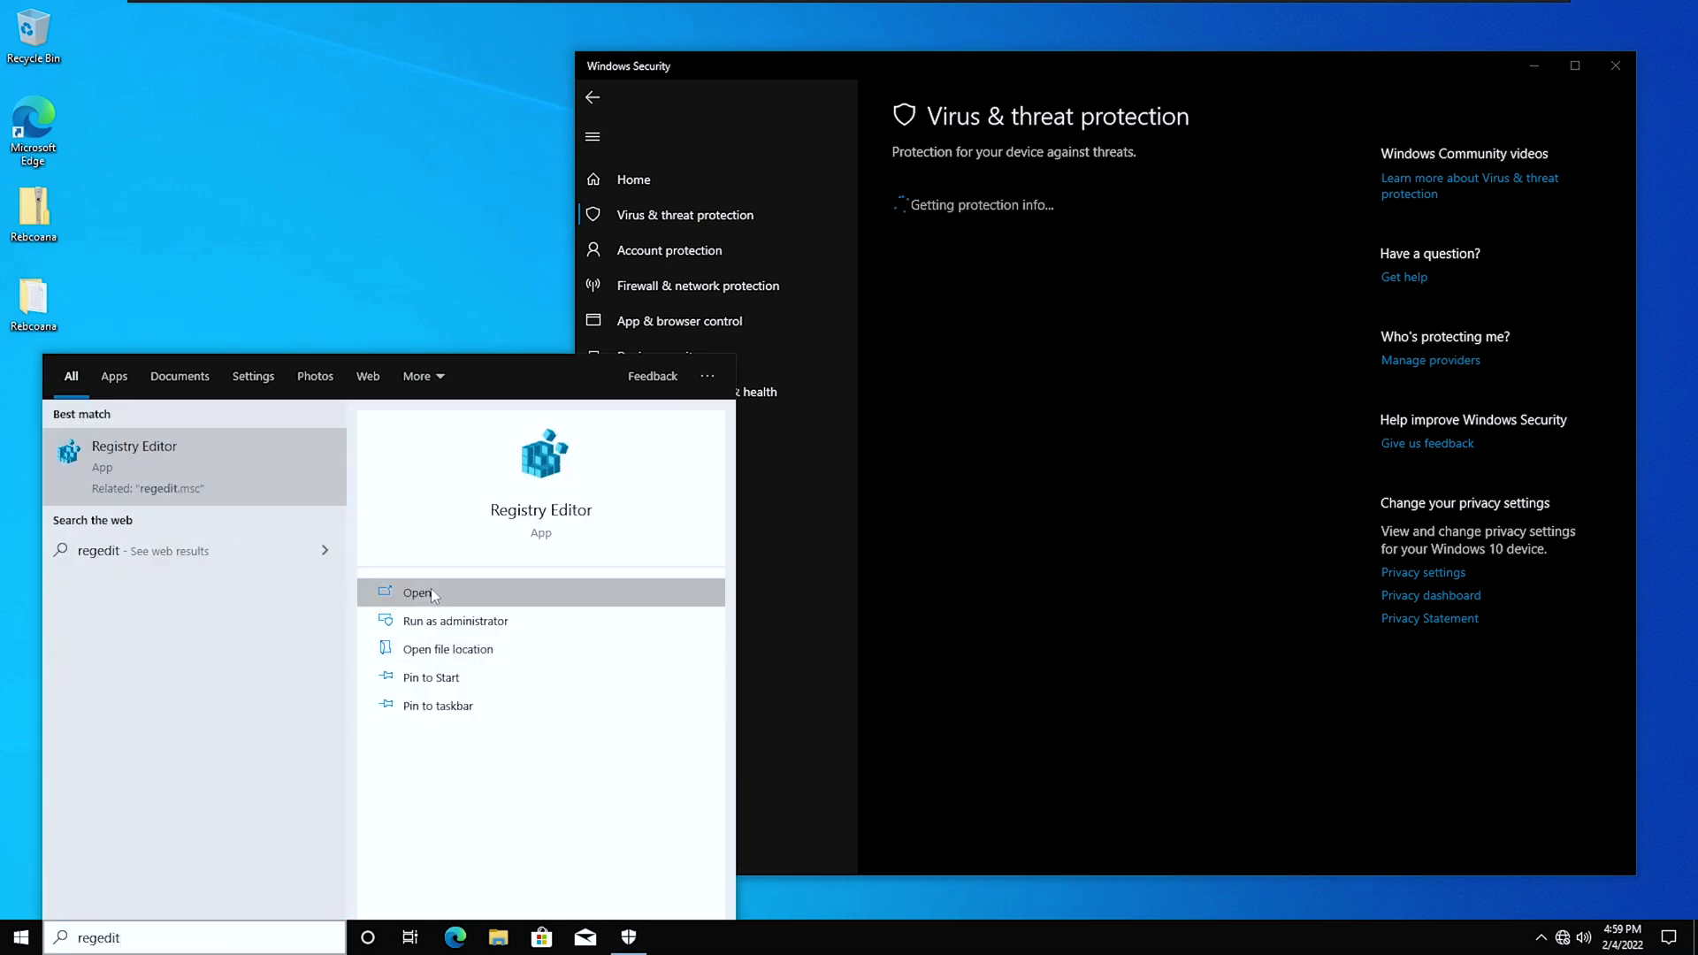
{"action": "left_click", "coordinate": [1014, 207]}
{"action": "key", "text": "super"}
{"action": "type", "text": "cmd"}
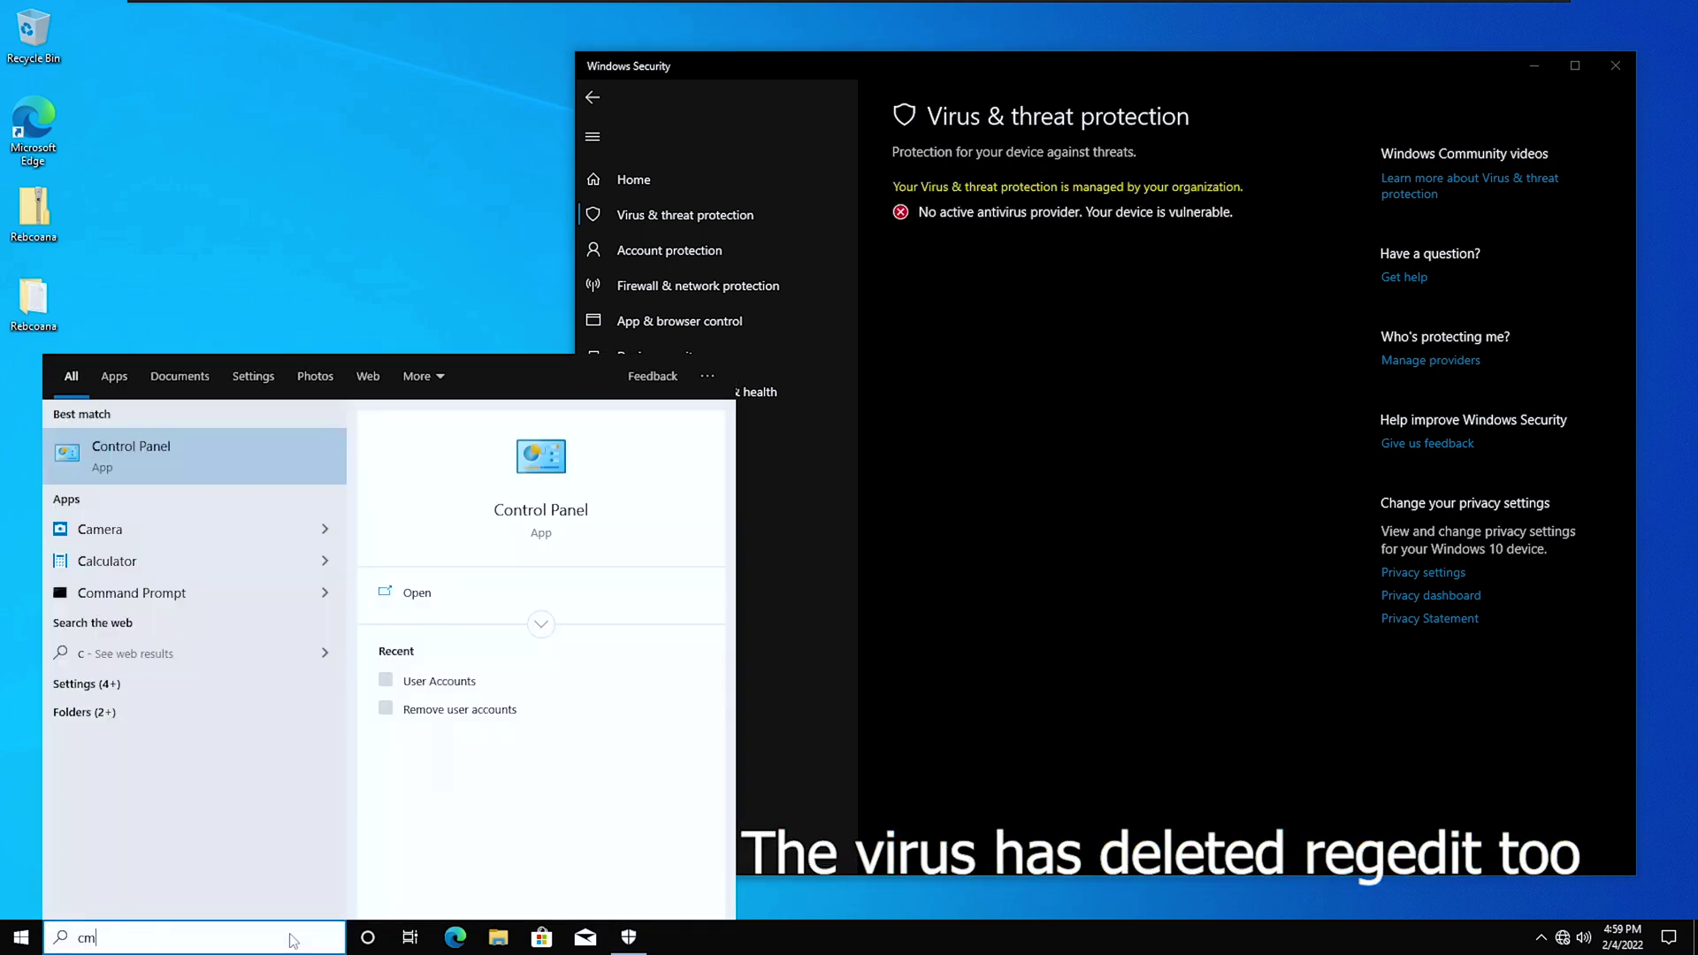
{"action": "left_click", "coordinate": [398, 622]}
{"action": "type", "text": "regedit"}
{"action": "key", "text": "Return"}
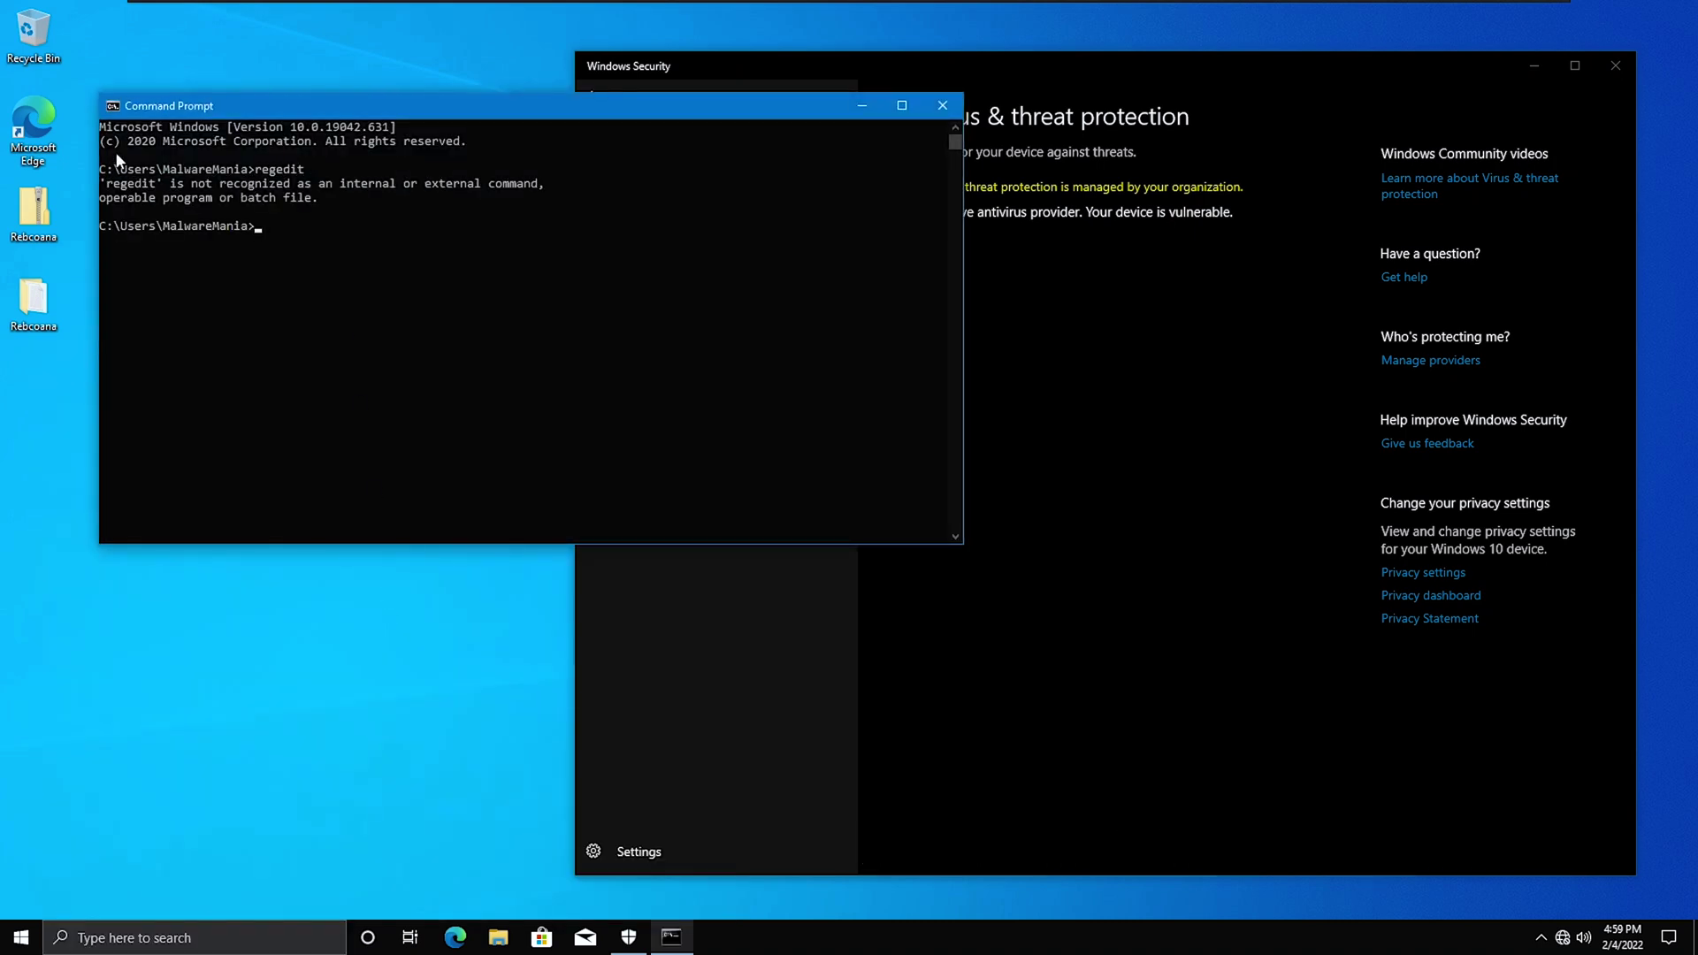
{"action": "left_click", "coordinate": [1525, 24]}
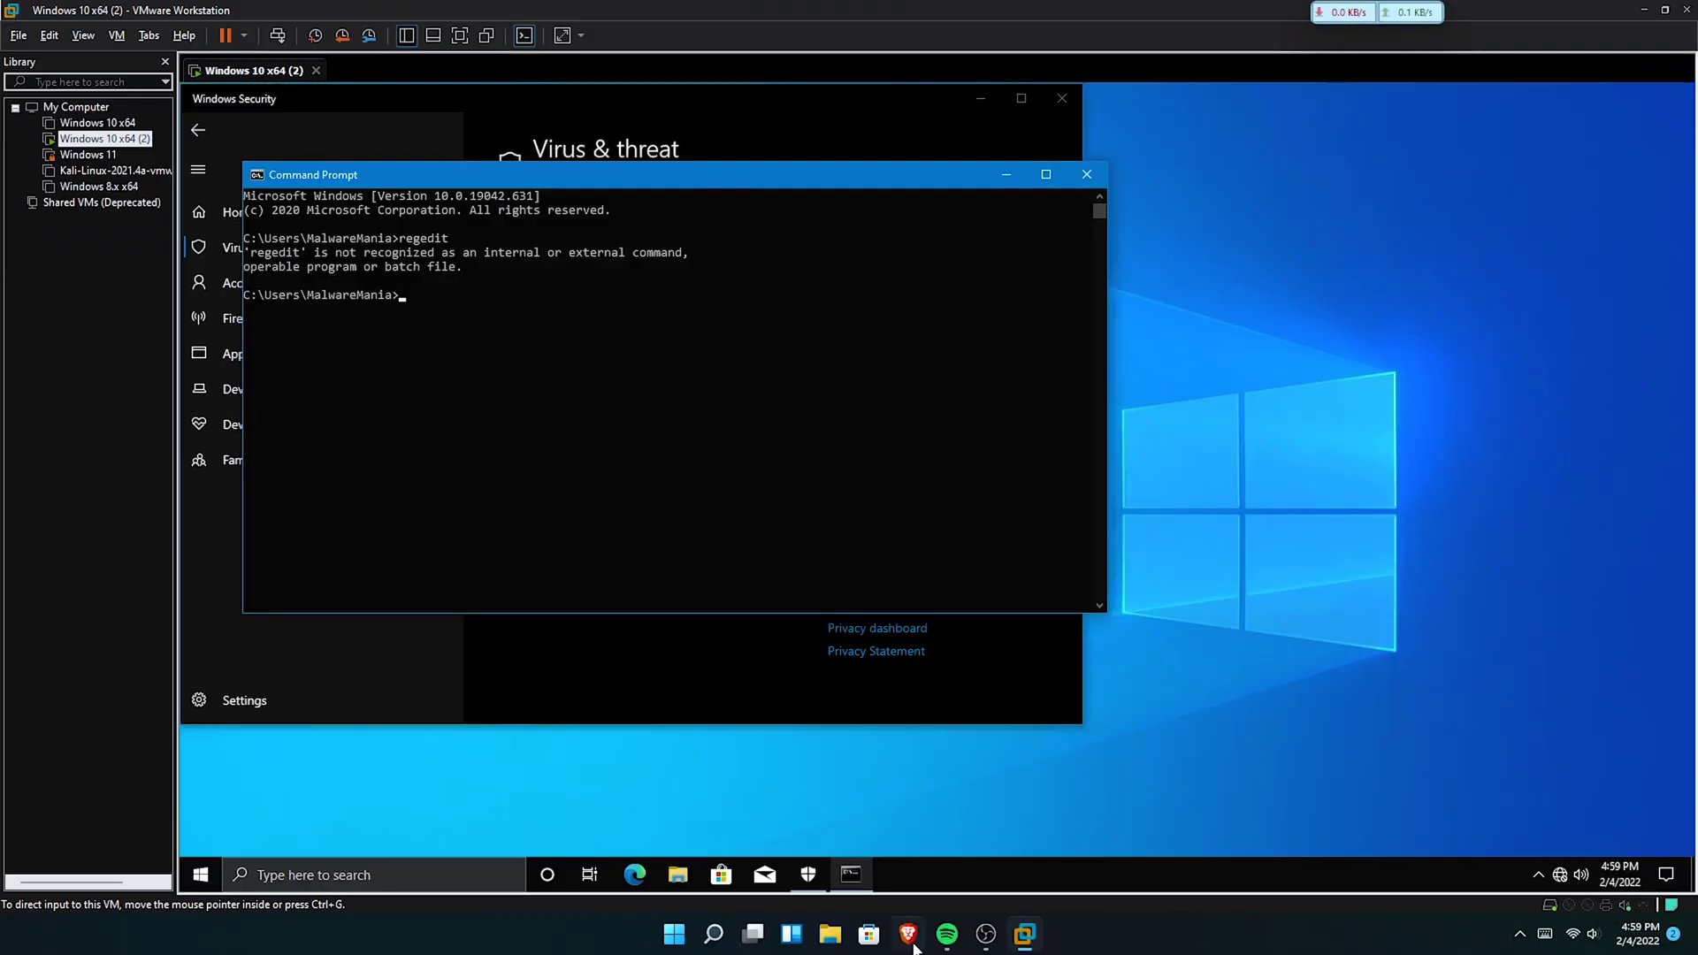
Copy regedit.exe from the host's C:\Windows folder.
{"action": "left_click", "coordinate": [832, 934]}
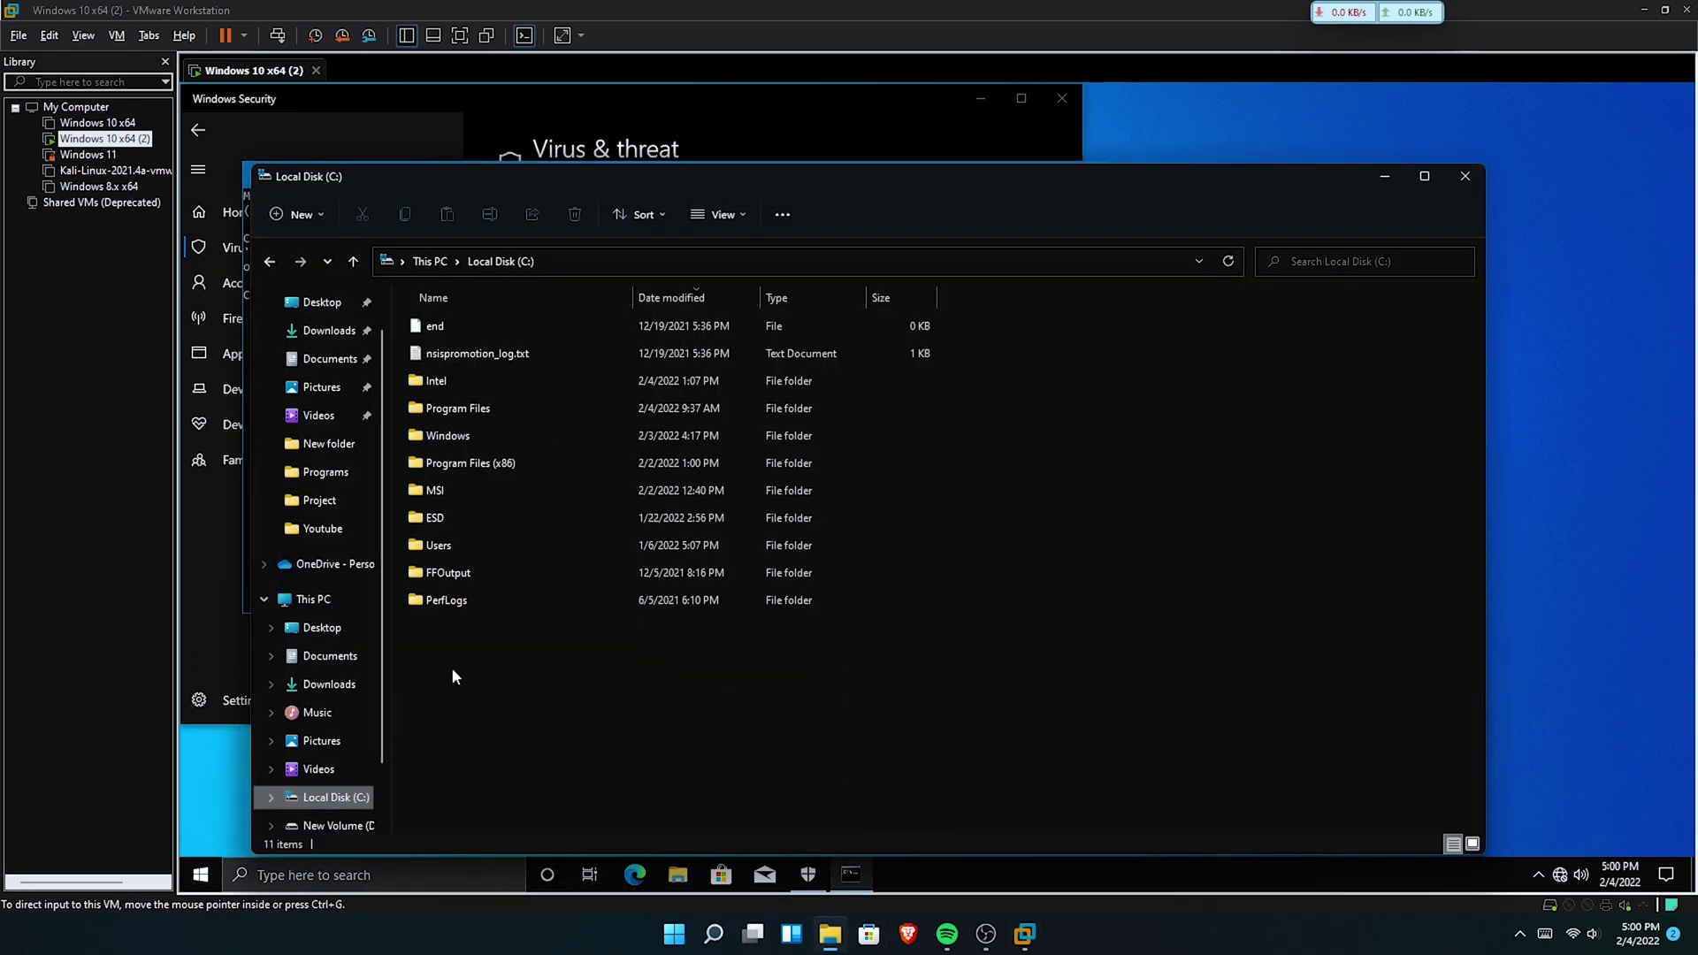
{"action": "double_click", "coordinate": [560, 435]}
{"action": "scroll", "coordinate": [574, 645], "scroll_direction": "down", "scroll_amount": 20}
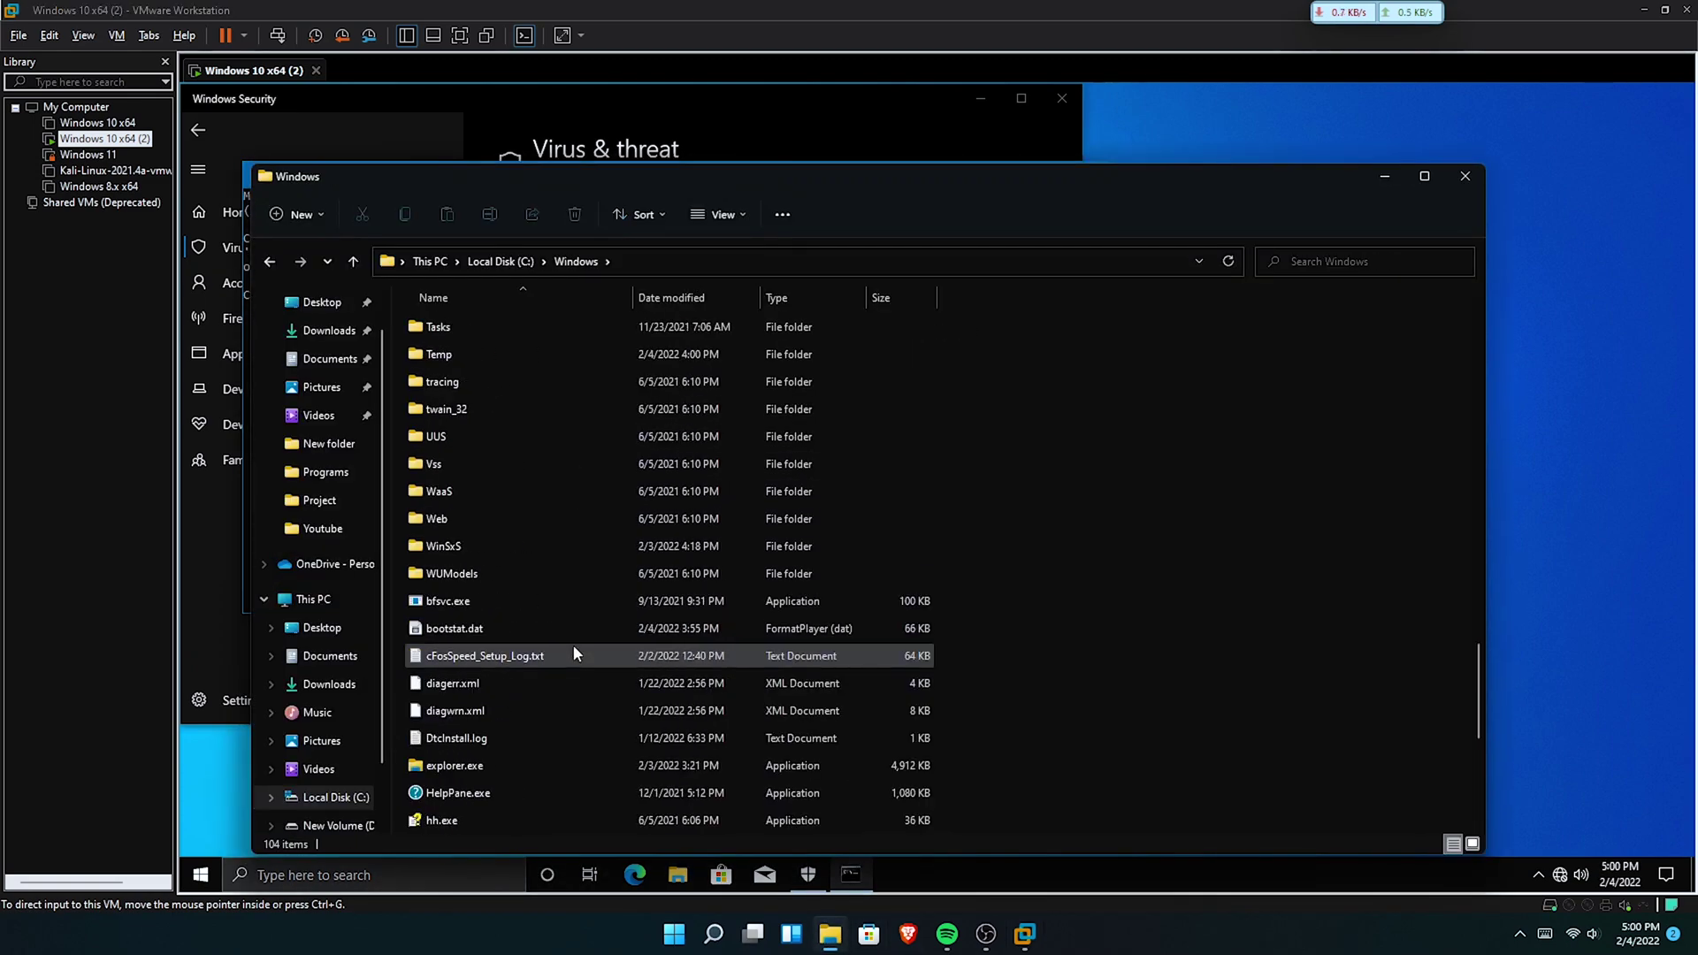
{"action": "right_click", "coordinate": [916, 628]}
{"action": "left_click", "coordinate": [920, 652]}
Paste regedit.exe onto the VM desktop and return the VM to full screen.
{"action": "left_click", "coordinate": [1530, 504]}
{"action": "left_click", "coordinate": [1314, 576]}
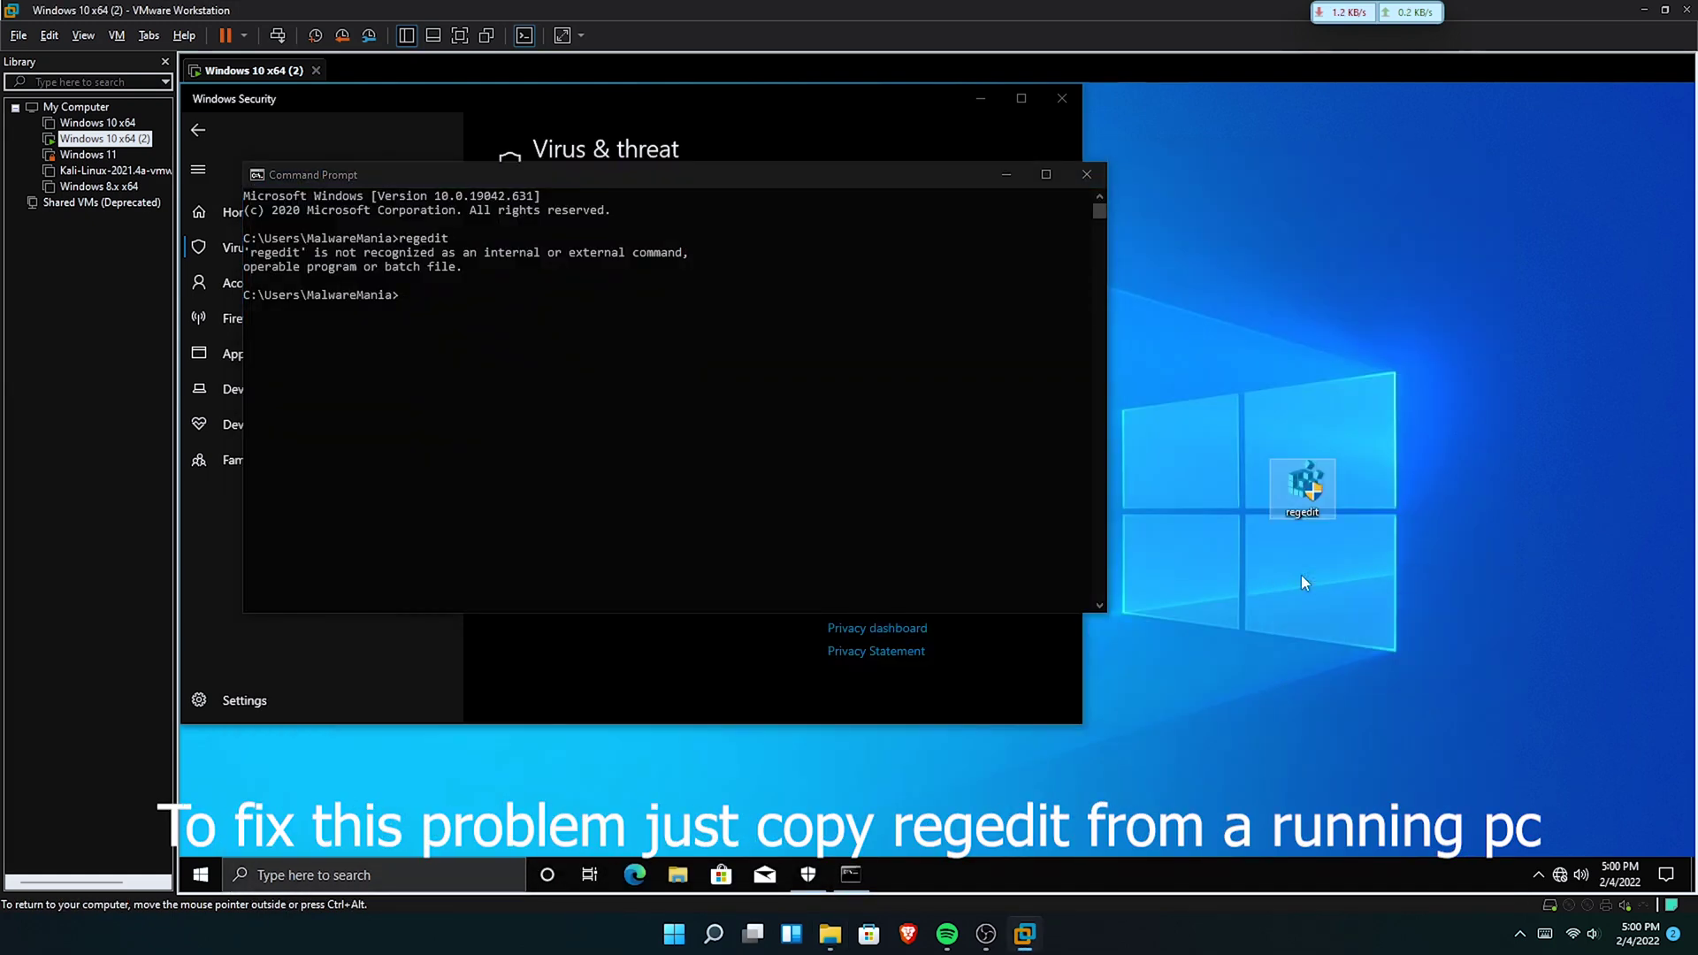
{"action": "left_click", "coordinate": [459, 35]}
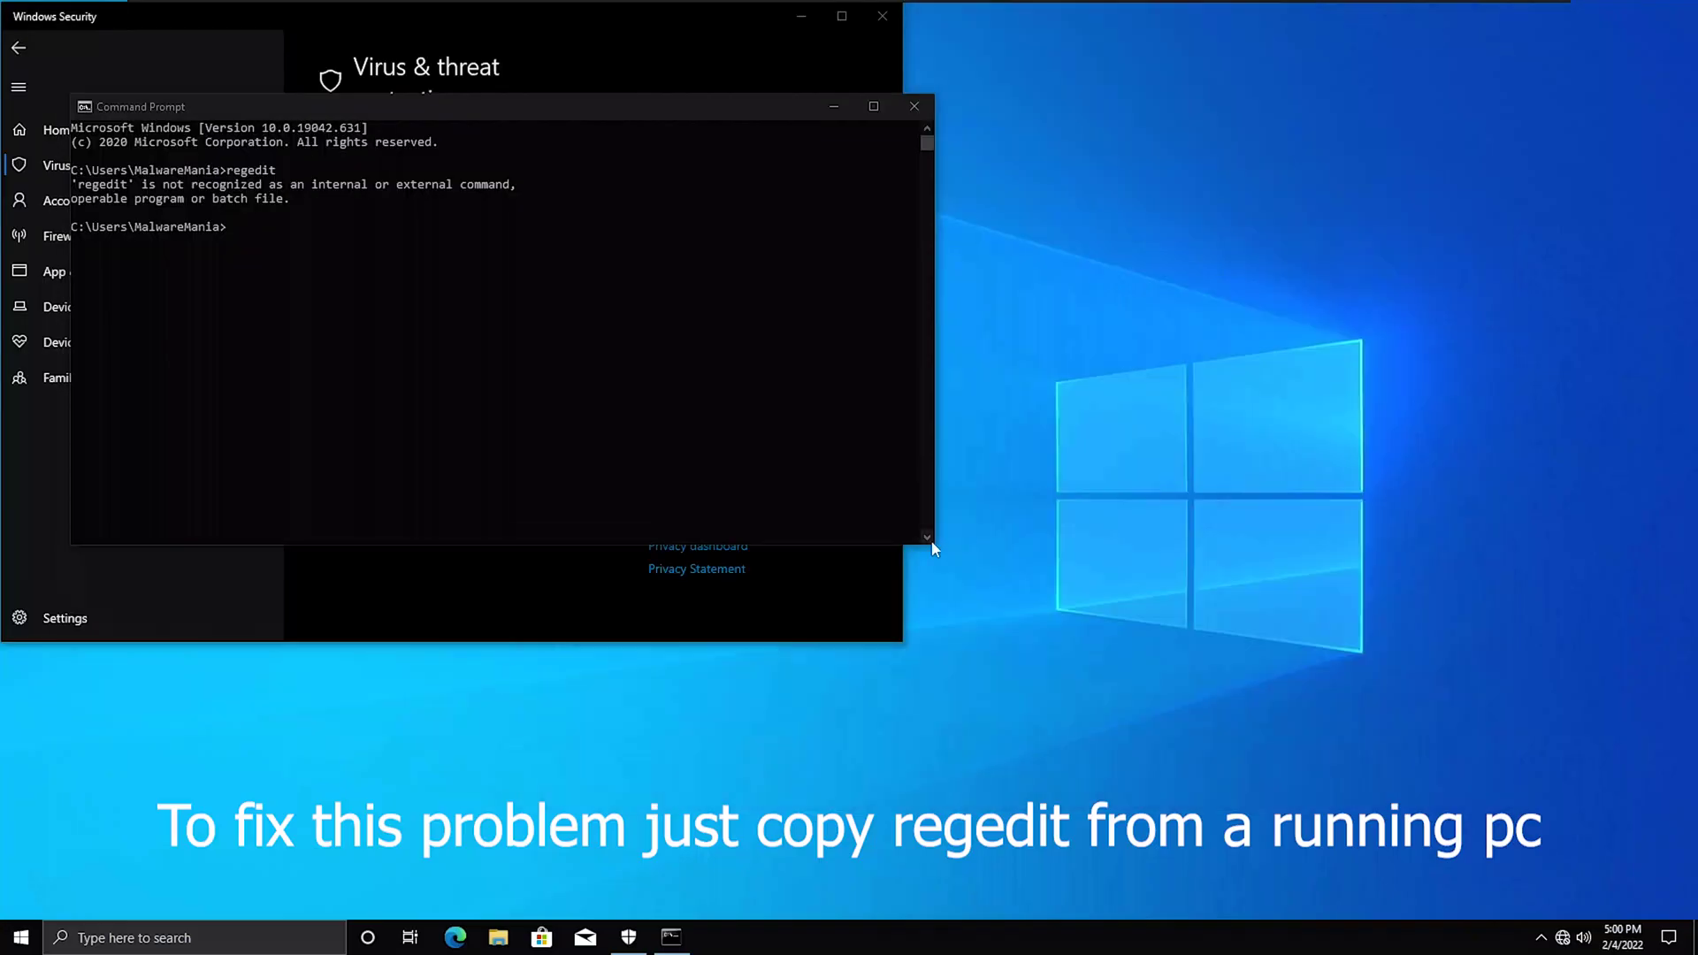
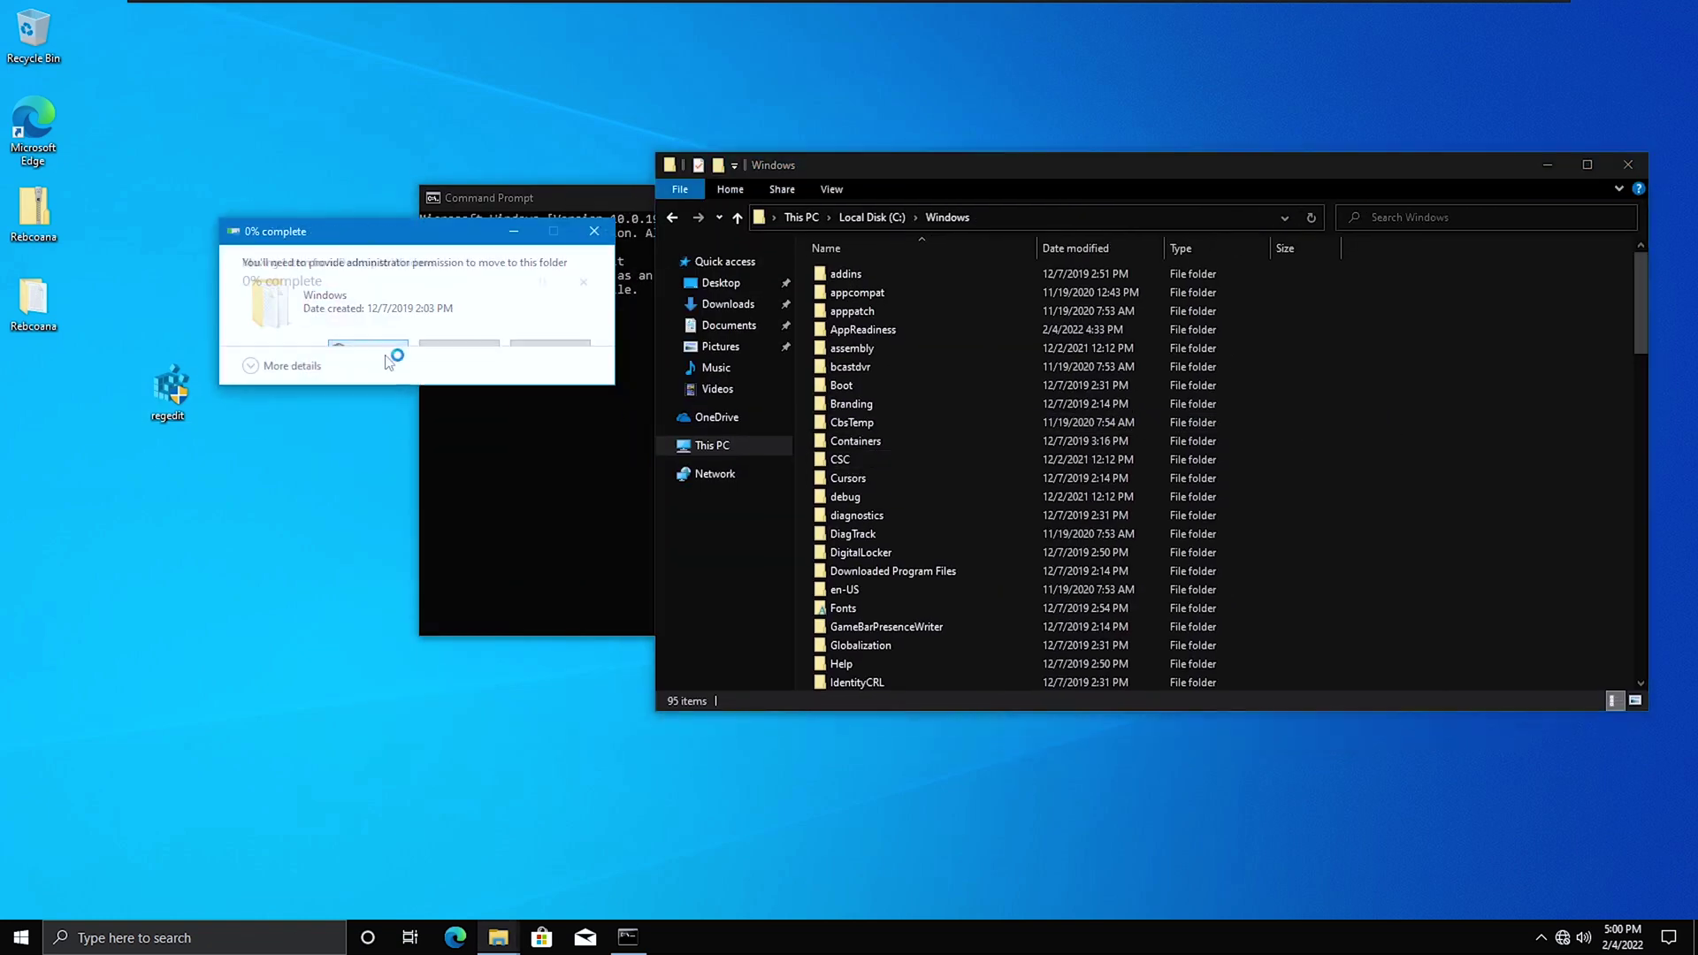
Approve the administrator prompt to move regedit into C:\Windows, then run regedit from Command Prompt.
{"action": "left_click", "coordinate": [568, 497]}
{"action": "type", "text": "regedit"}
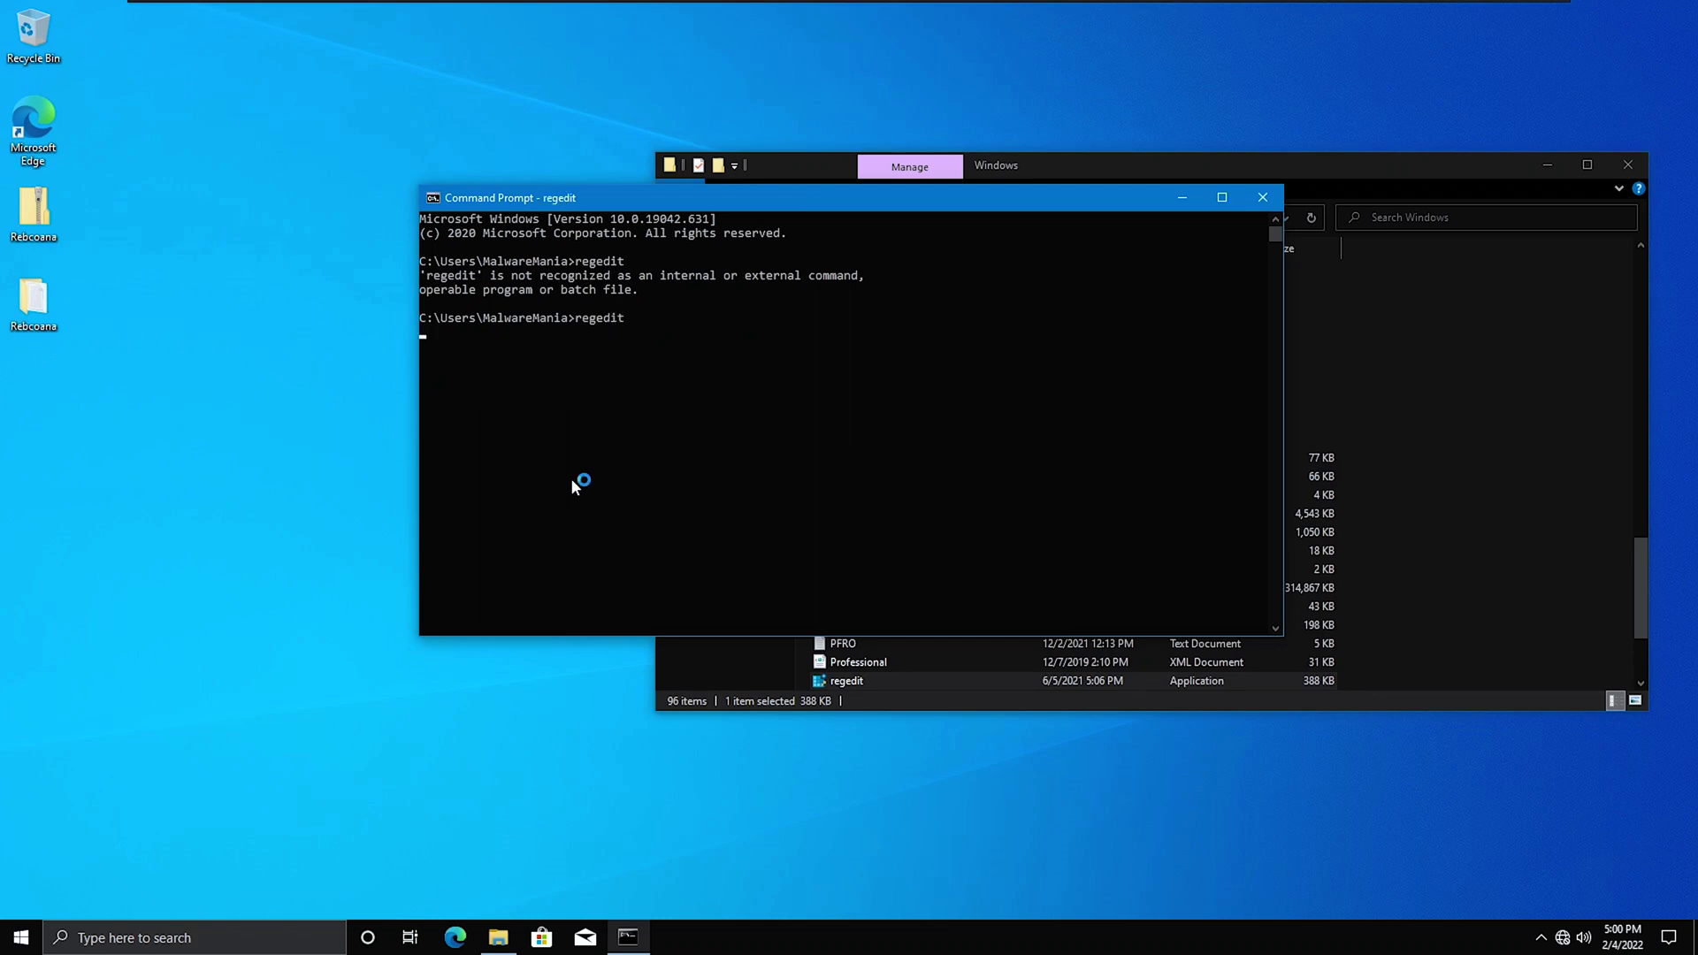
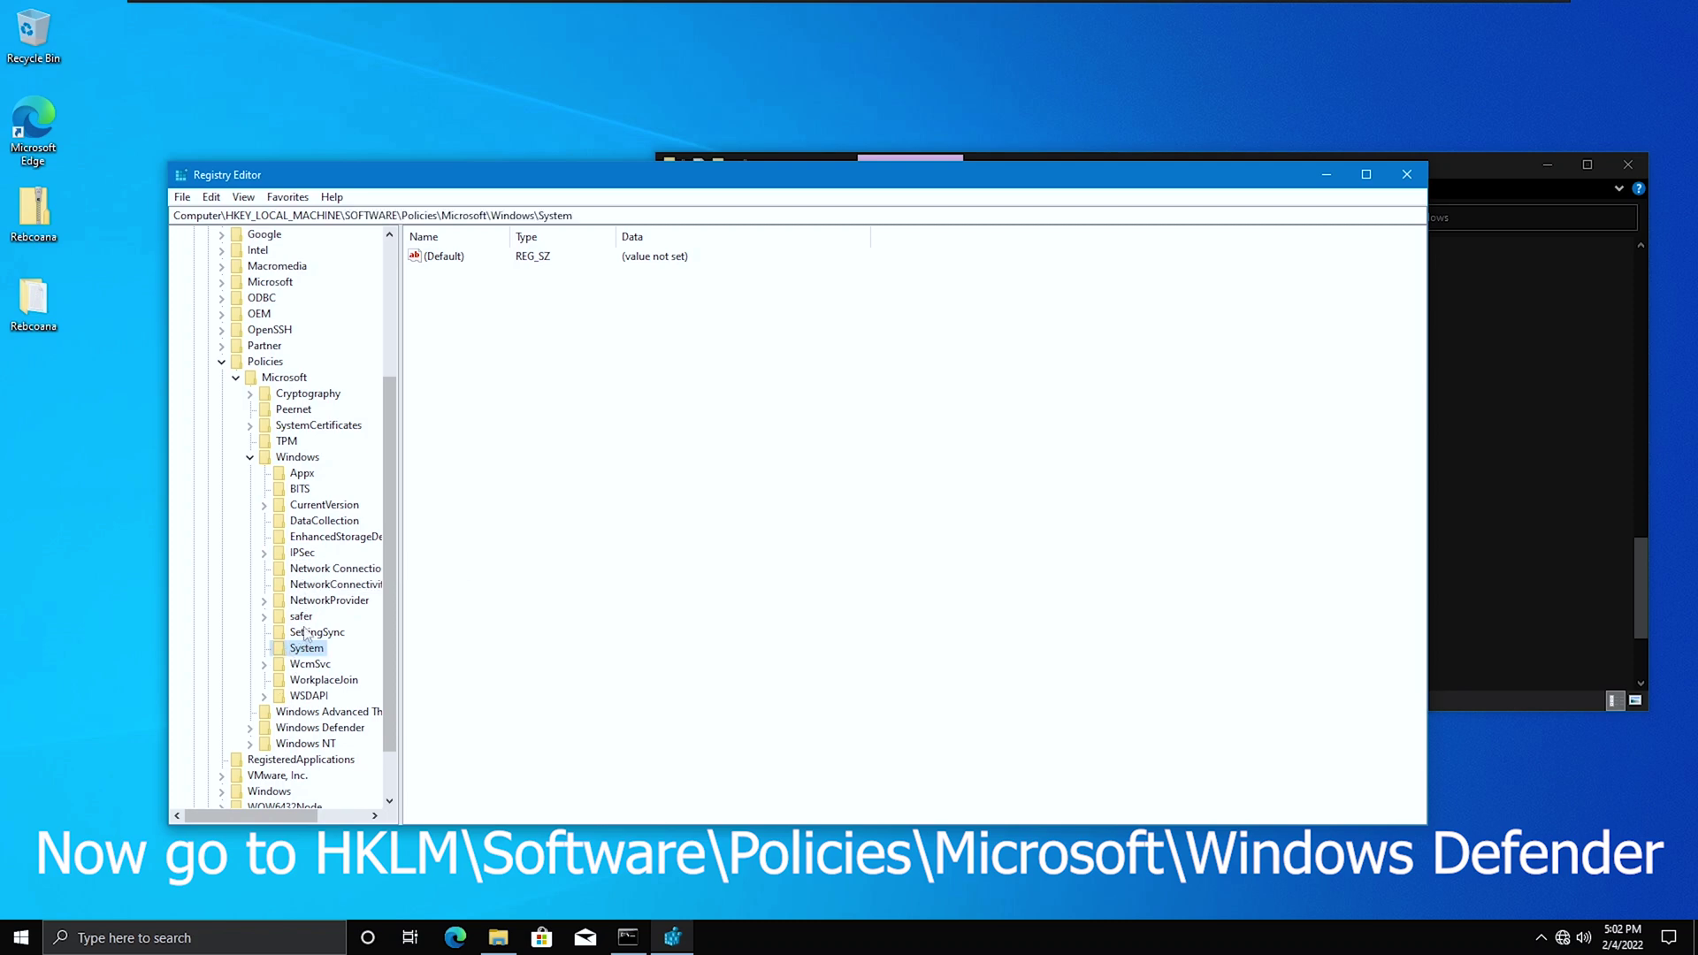
Expand Policies\Microsoft and select the Windows Defender key to show DisableAntiSpyware = 1.
{"action": "left_click", "coordinate": [249, 727]}
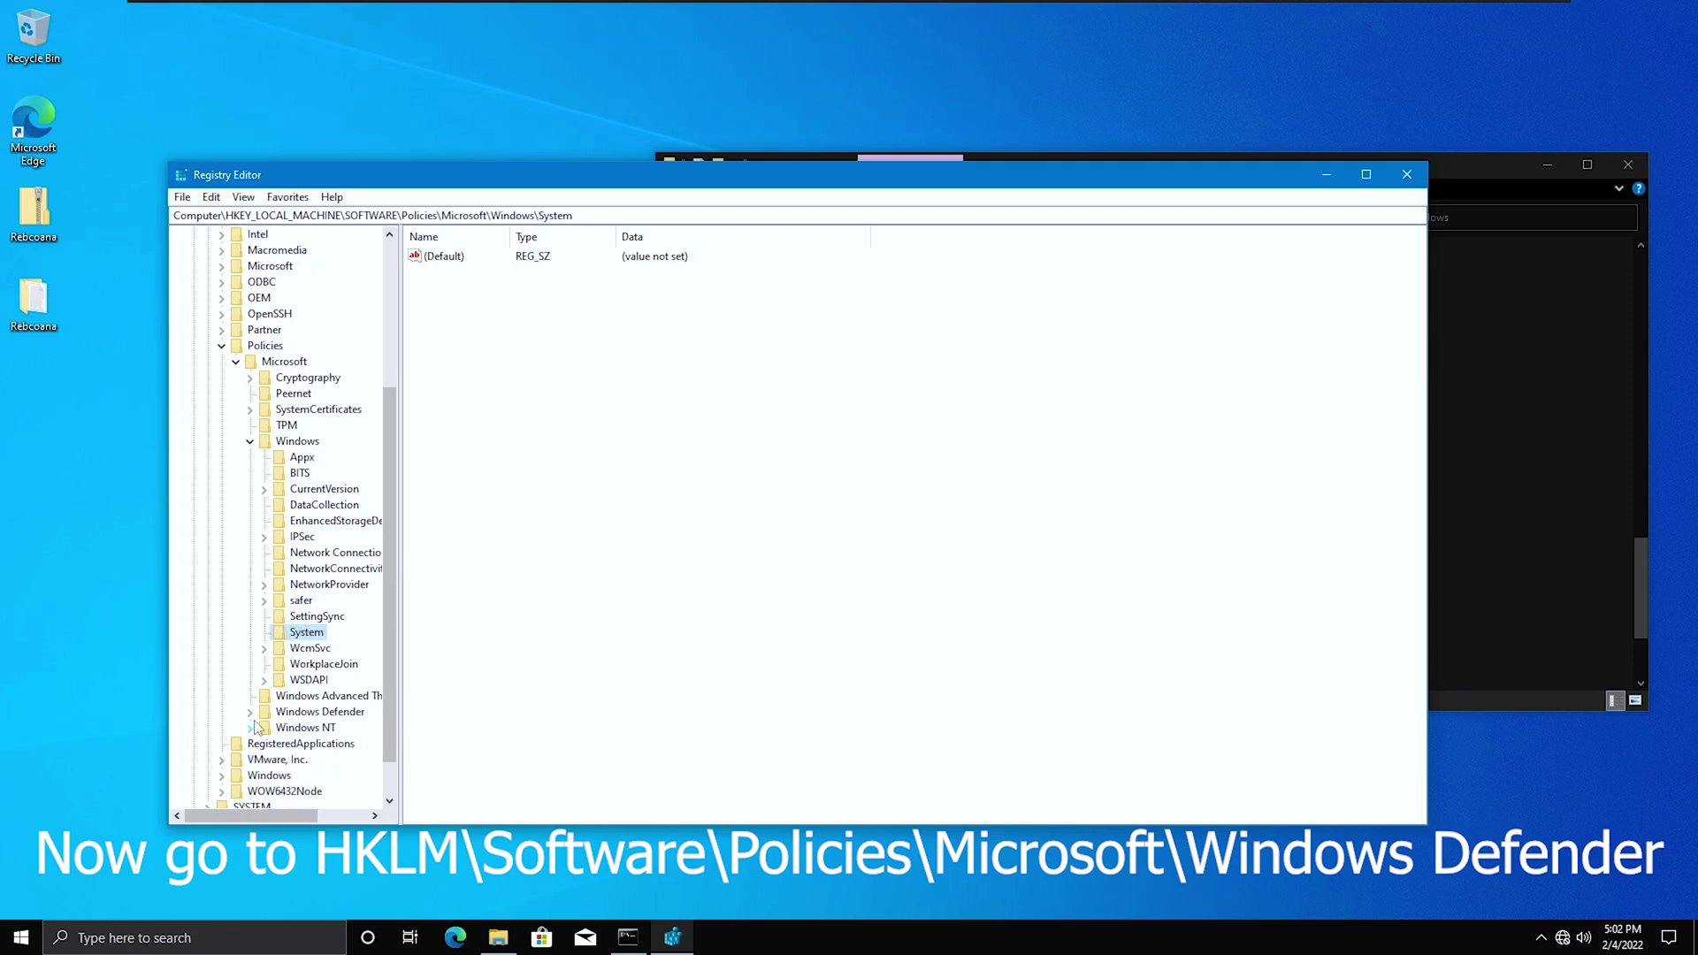
{"action": "left_click", "coordinate": [320, 744]}
{"action": "left_click", "coordinate": [327, 711]}
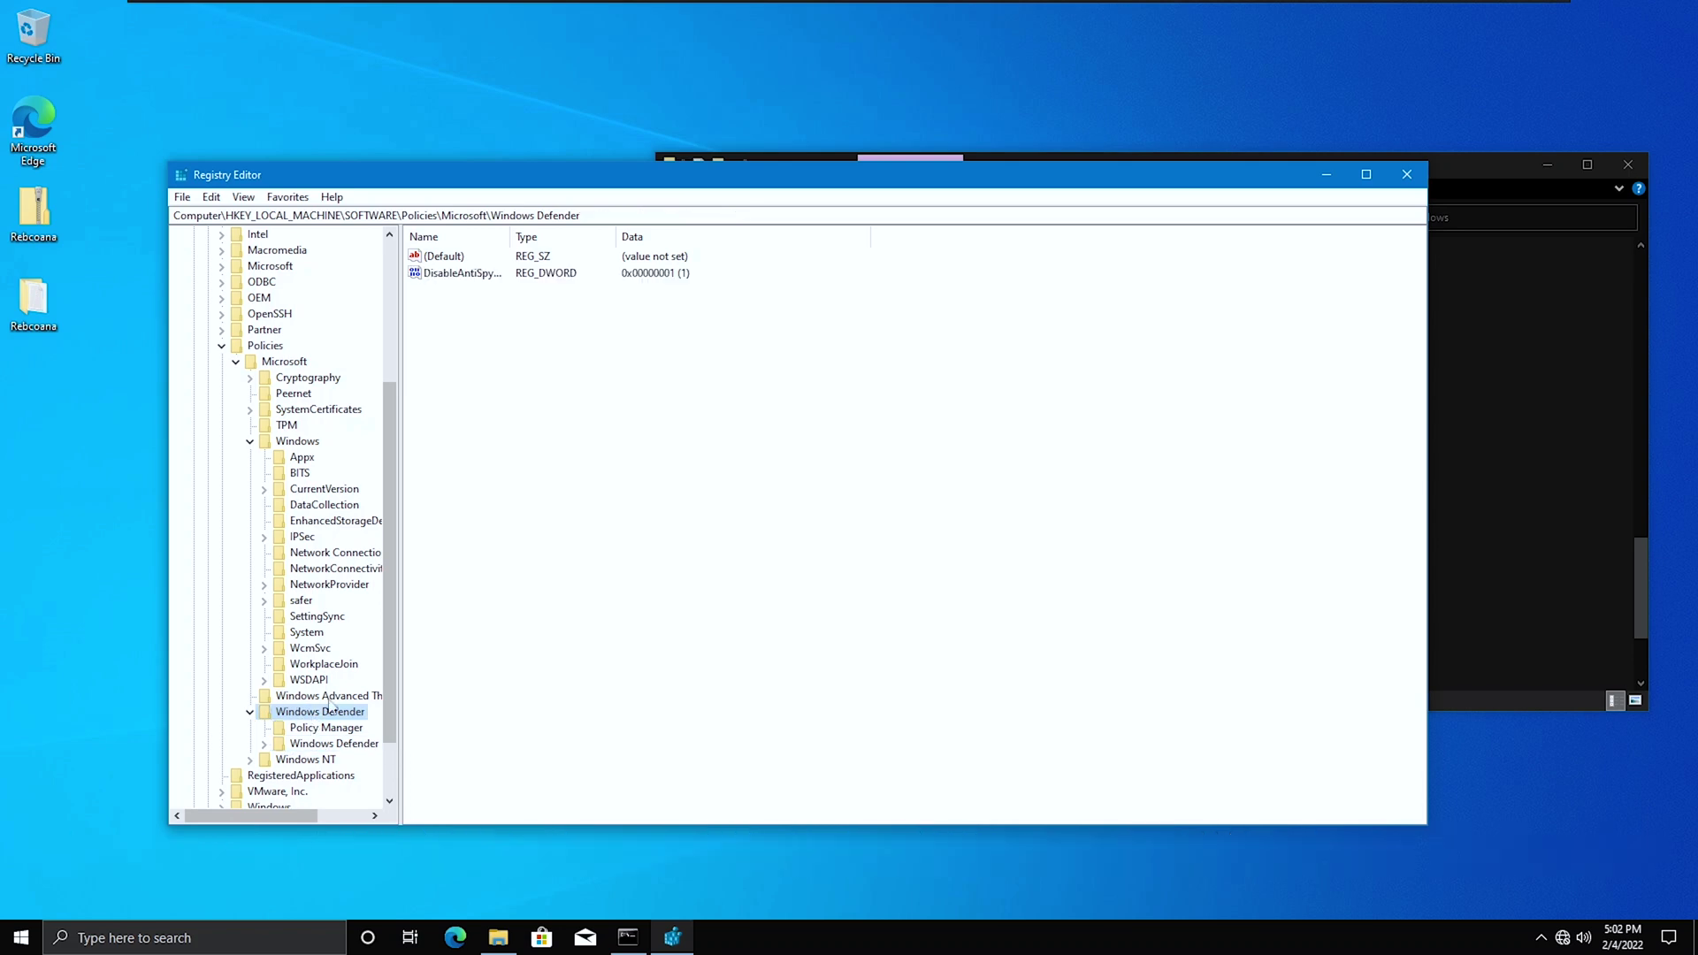
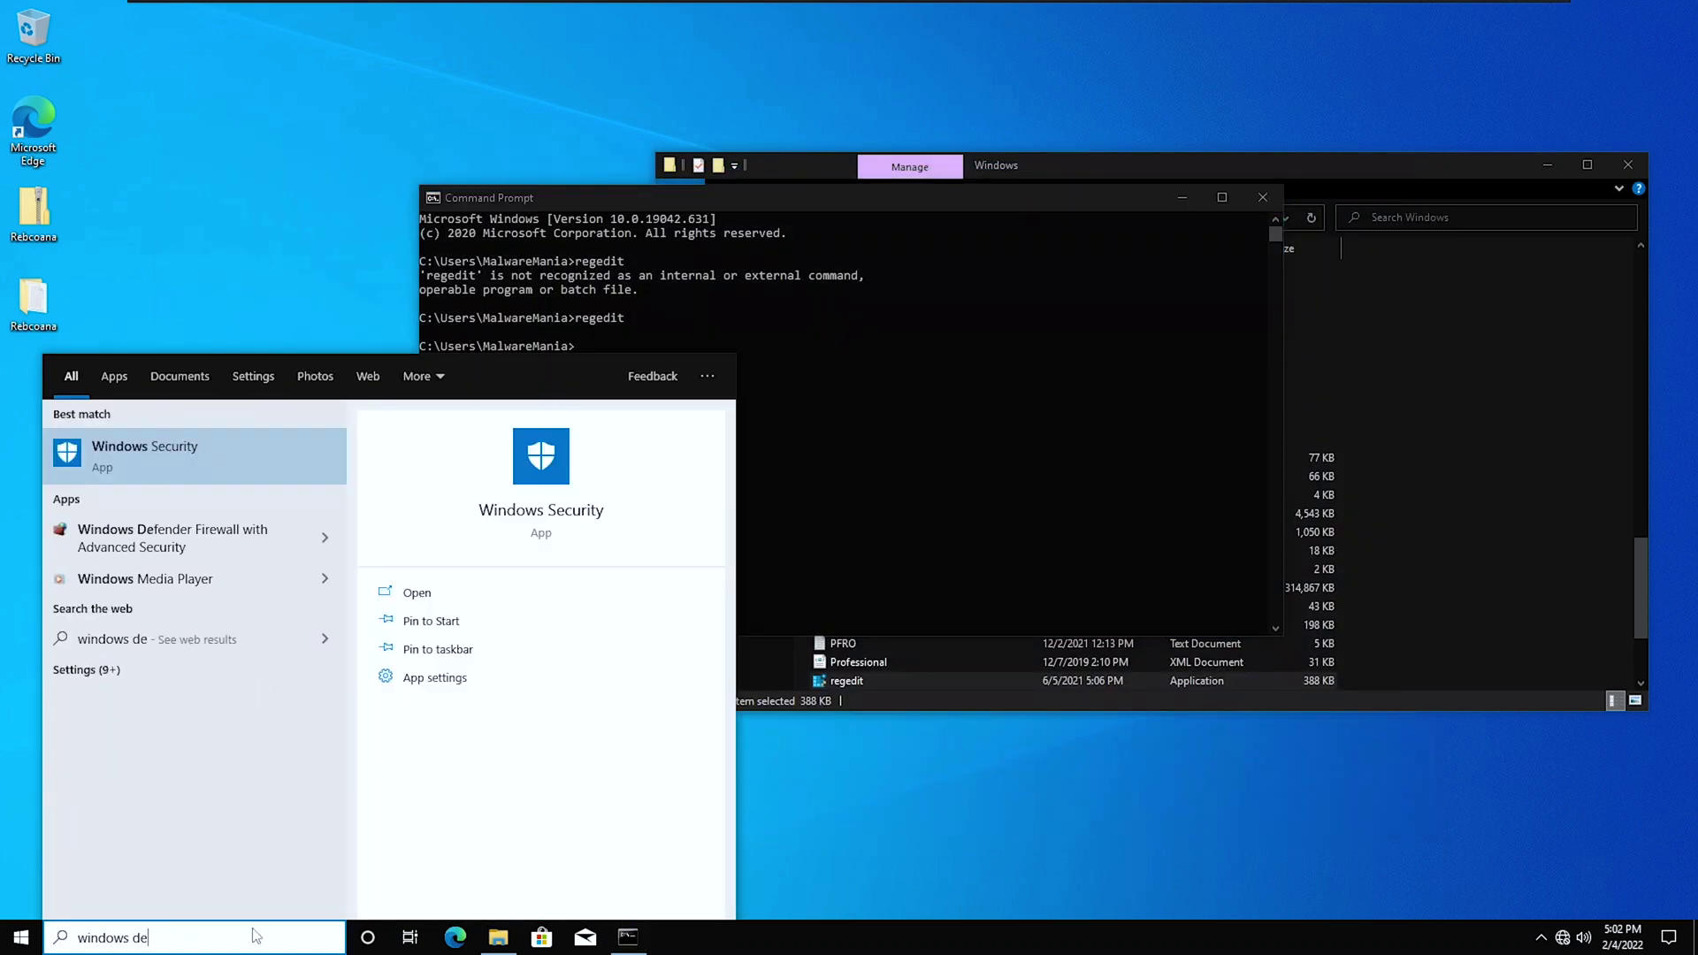
Restart the stopped threat protection service in Windows Security so Defender runs again.
{"action": "left_click", "coordinate": [409, 592]}
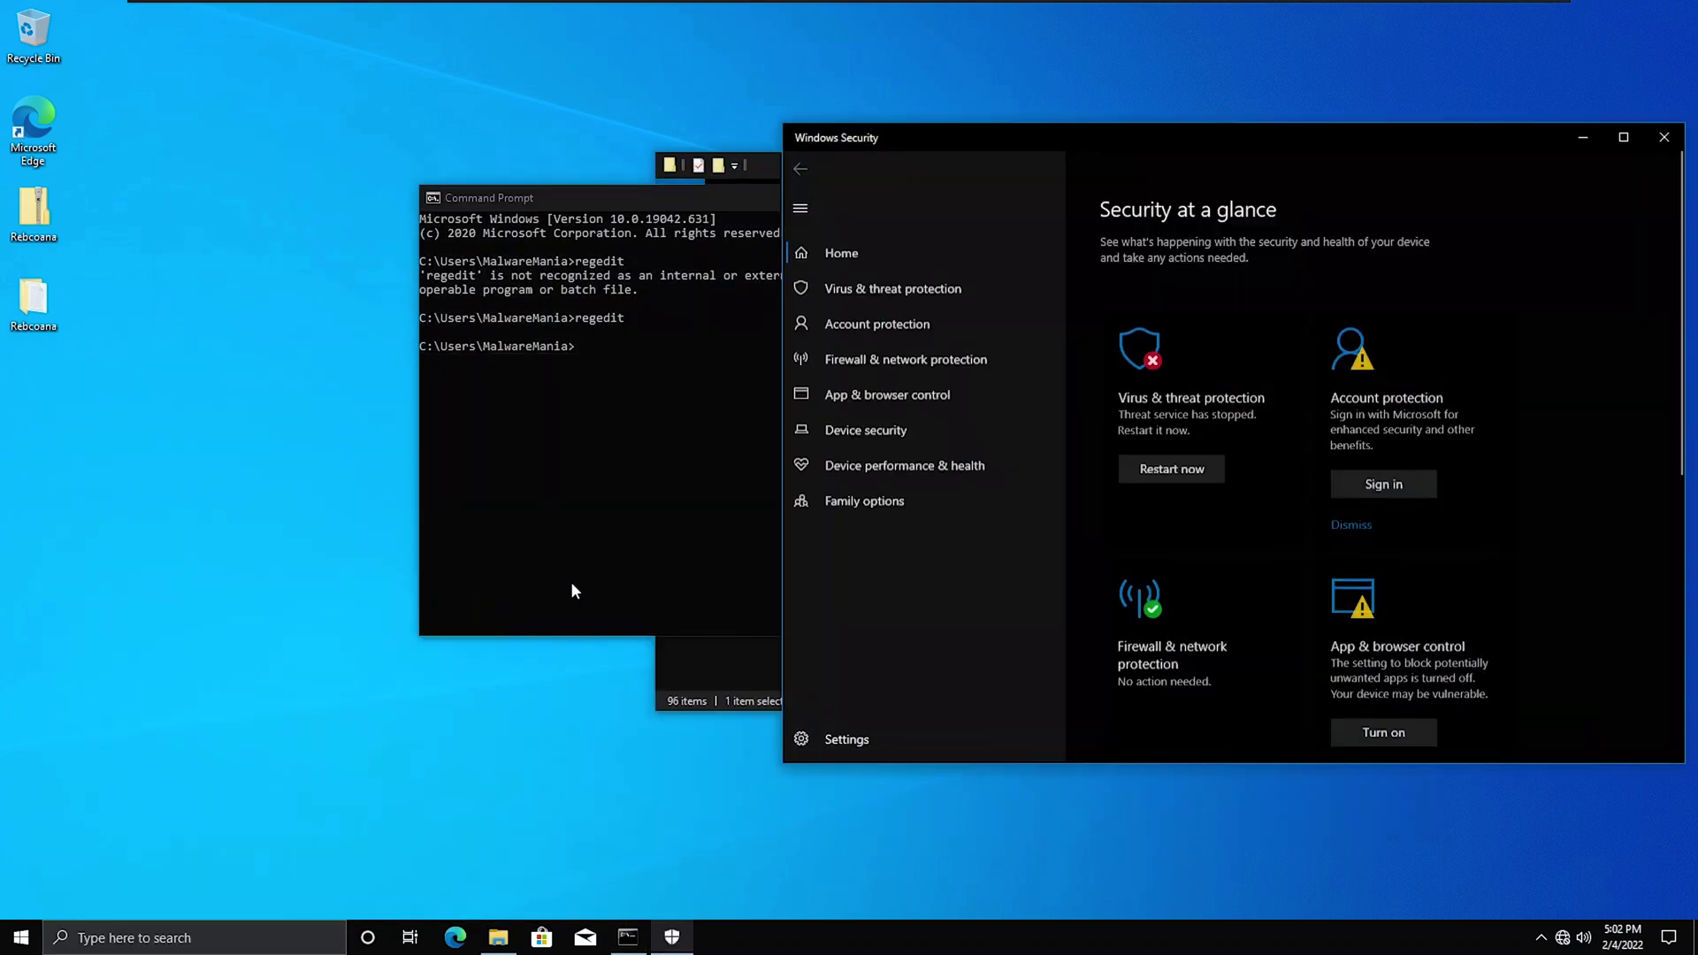
{"action": "left_click", "coordinate": [1165, 469]}
{"action": "left_click_drag", "start_coordinate": [1156, 143], "coordinate": [524, 138]}
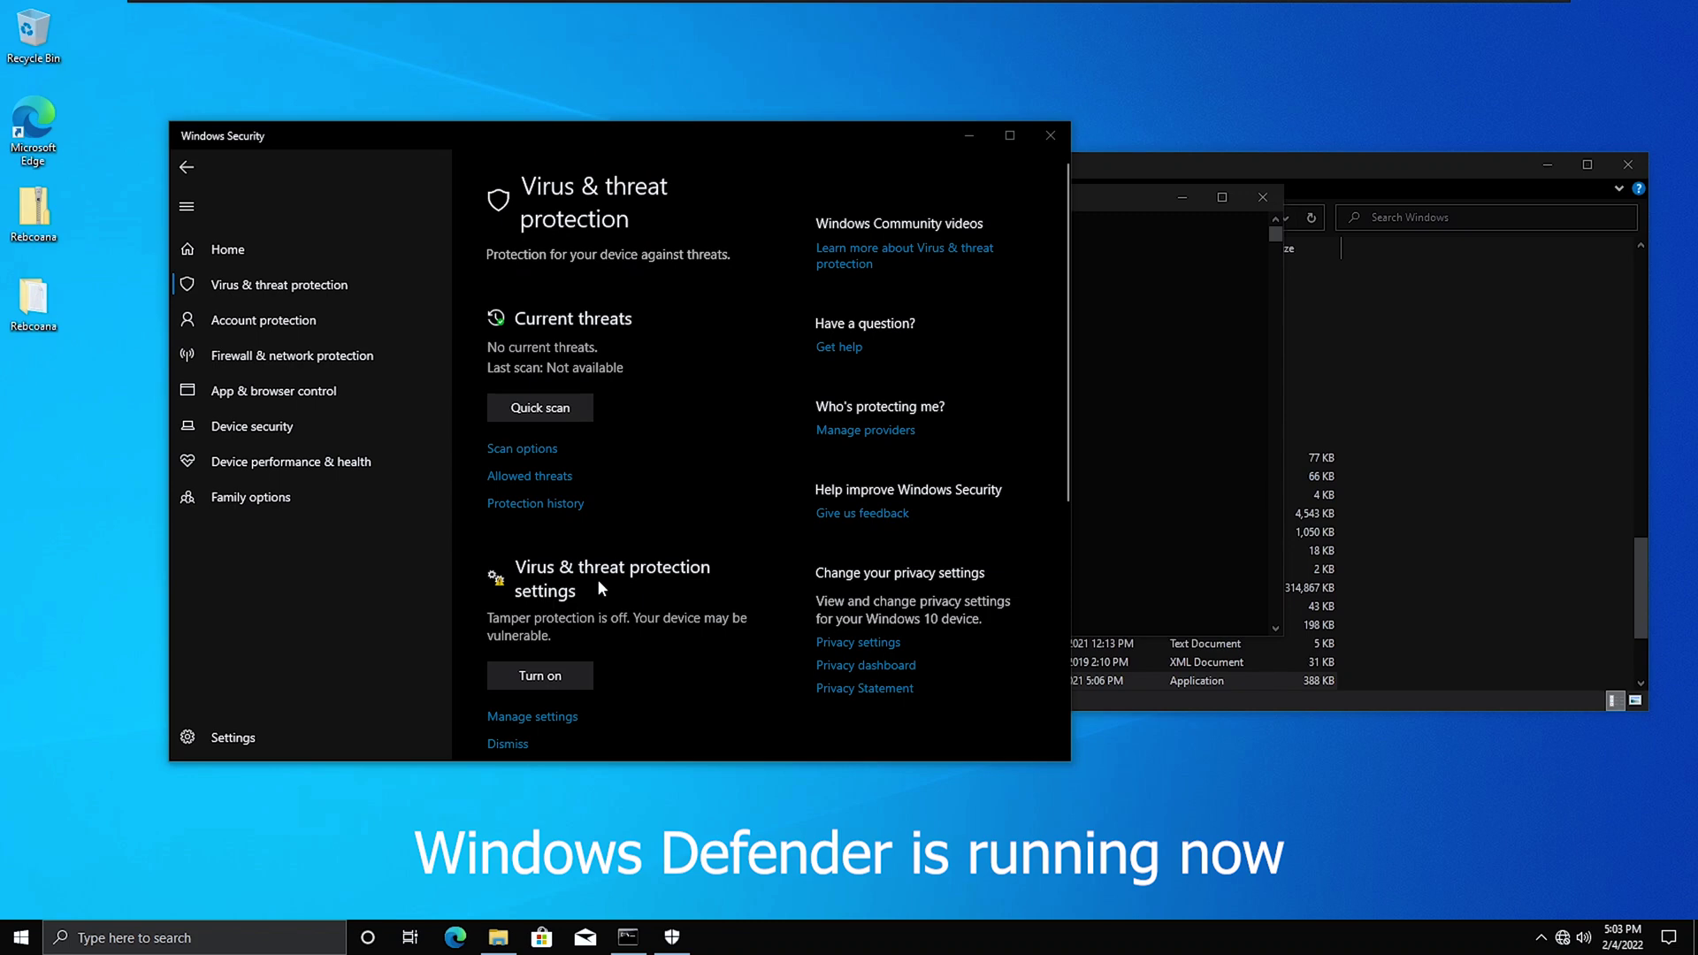
Close Windows Security, the Command Prompt and the File Explorer window.
{"action": "left_click", "coordinate": [1051, 135]}
{"action": "left_click", "coordinate": [1263, 197]}
{"action": "left_click", "coordinate": [1638, 170]}
Paste the regedit copy onto the desktop and refresh the desktop.
{"action": "right_click", "coordinate": [463, 293]}
{"action": "left_click", "coordinate": [529, 368]}
{"action": "right_click", "coordinate": [448, 471]}
{"action": "left_click", "coordinate": [566, 532]}
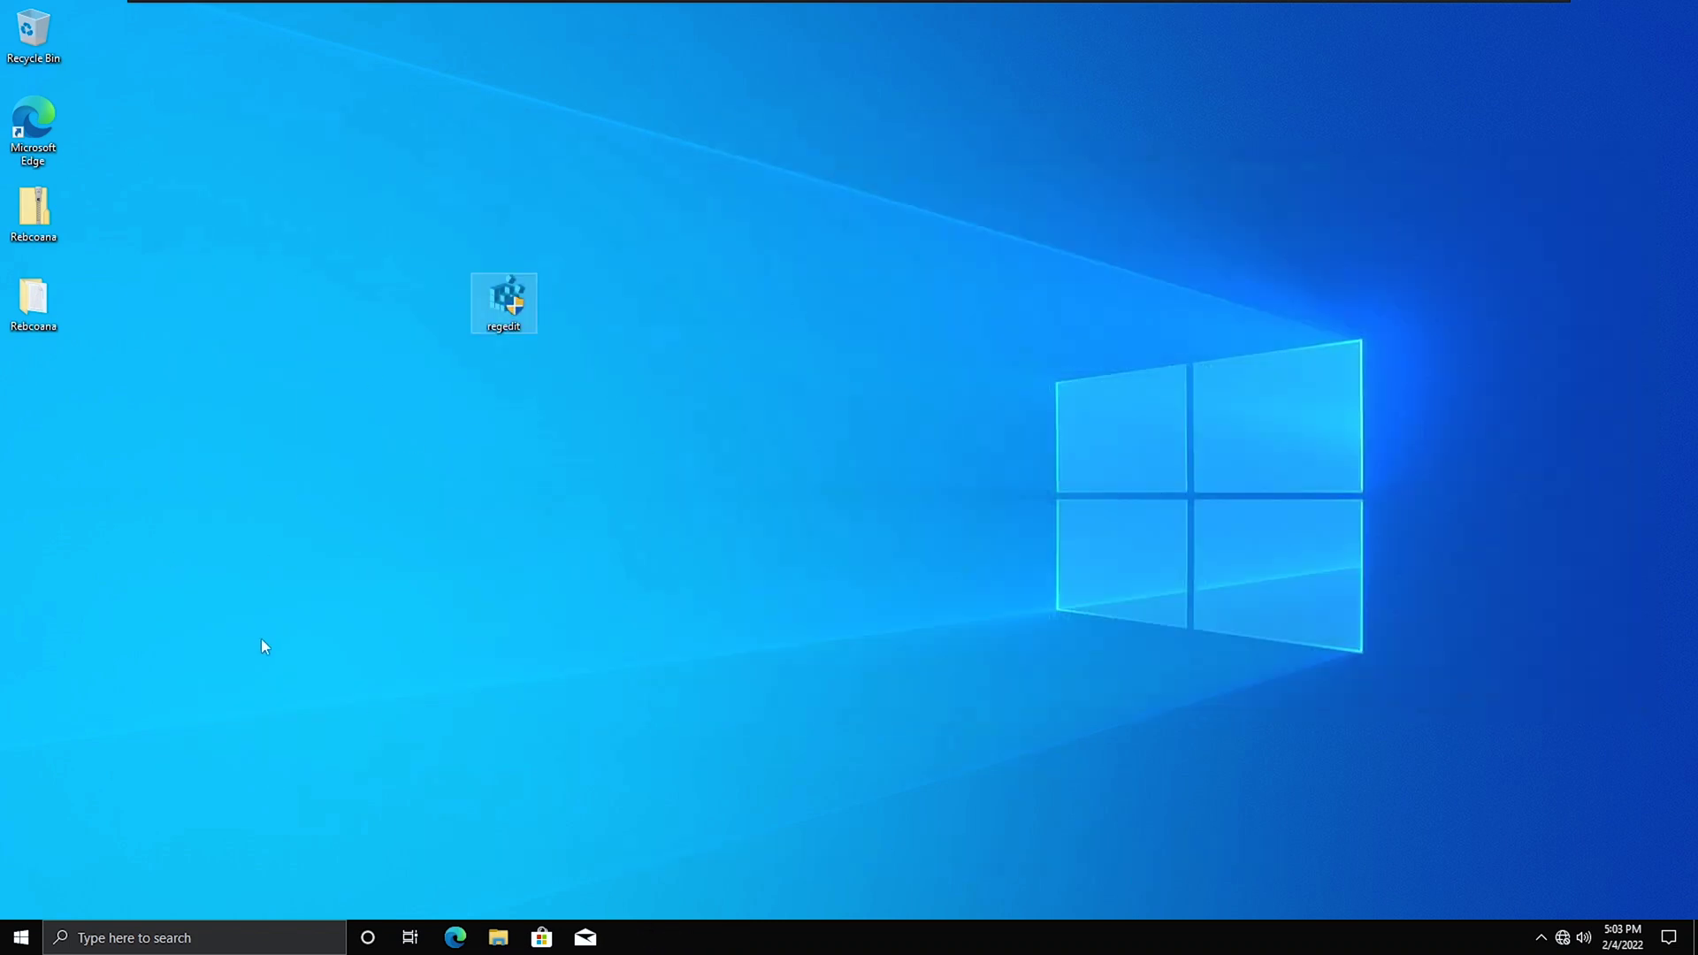
Launch Registry Editor, then confirm the Group Policy editor is blocked by a policy restriction.
{"action": "left_click", "coordinate": [194, 926]}
{"action": "type", "text": "regedi"}
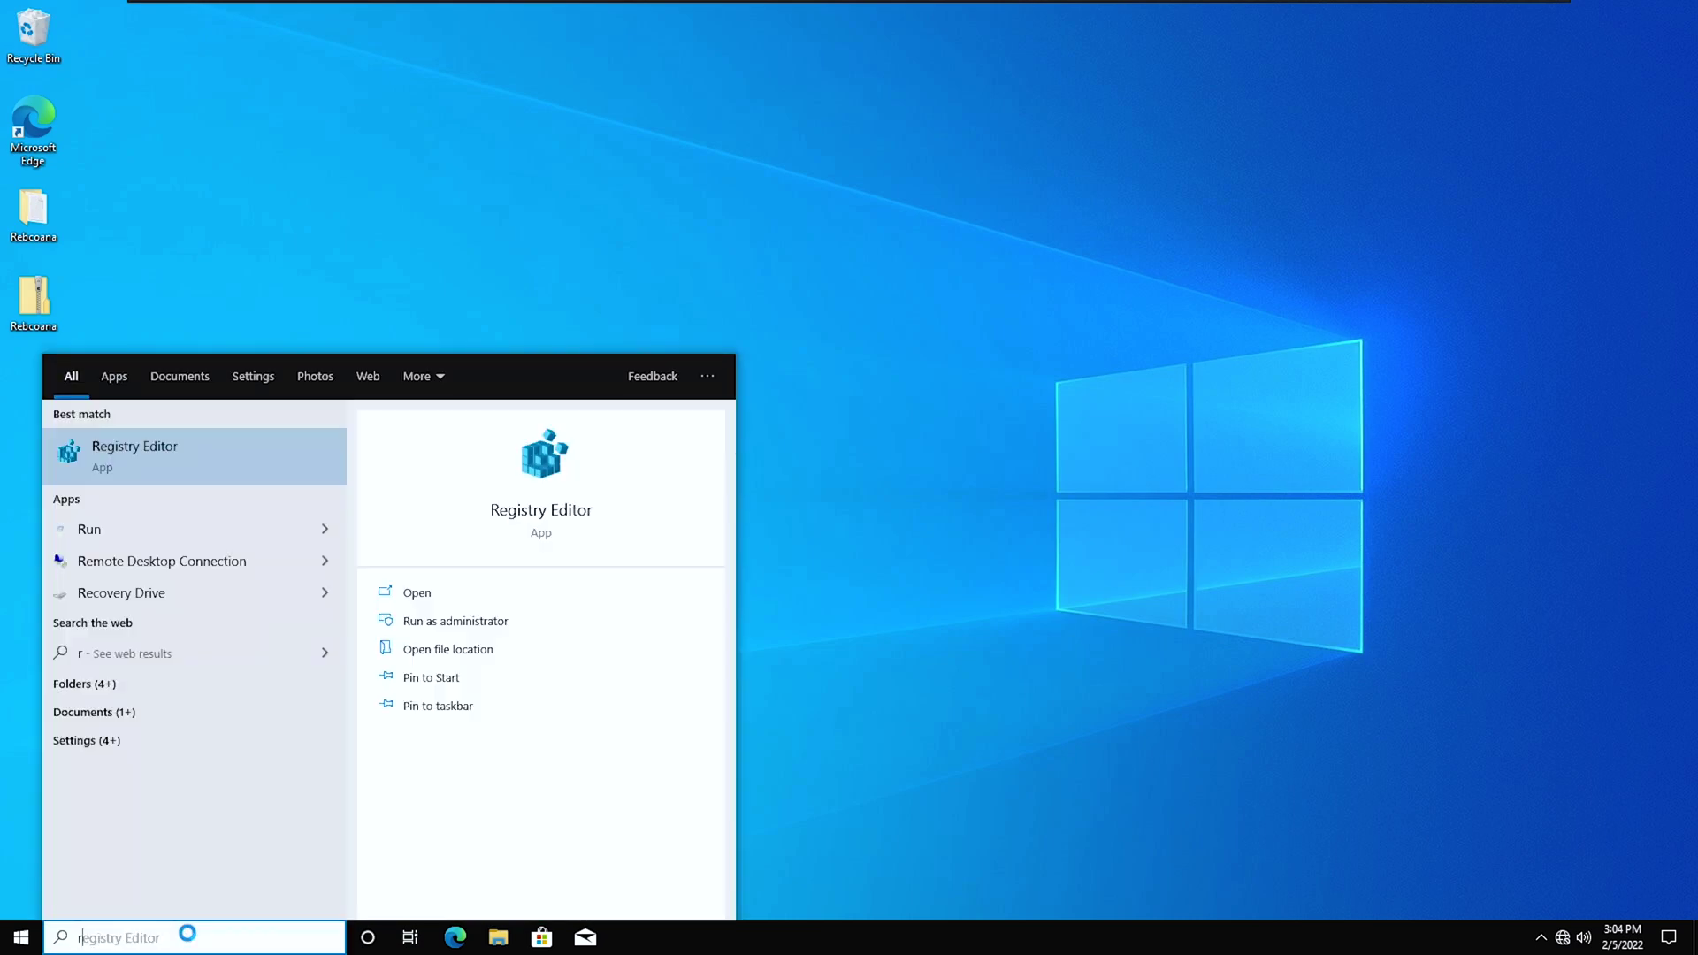
{"action": "key", "text": "Return"}
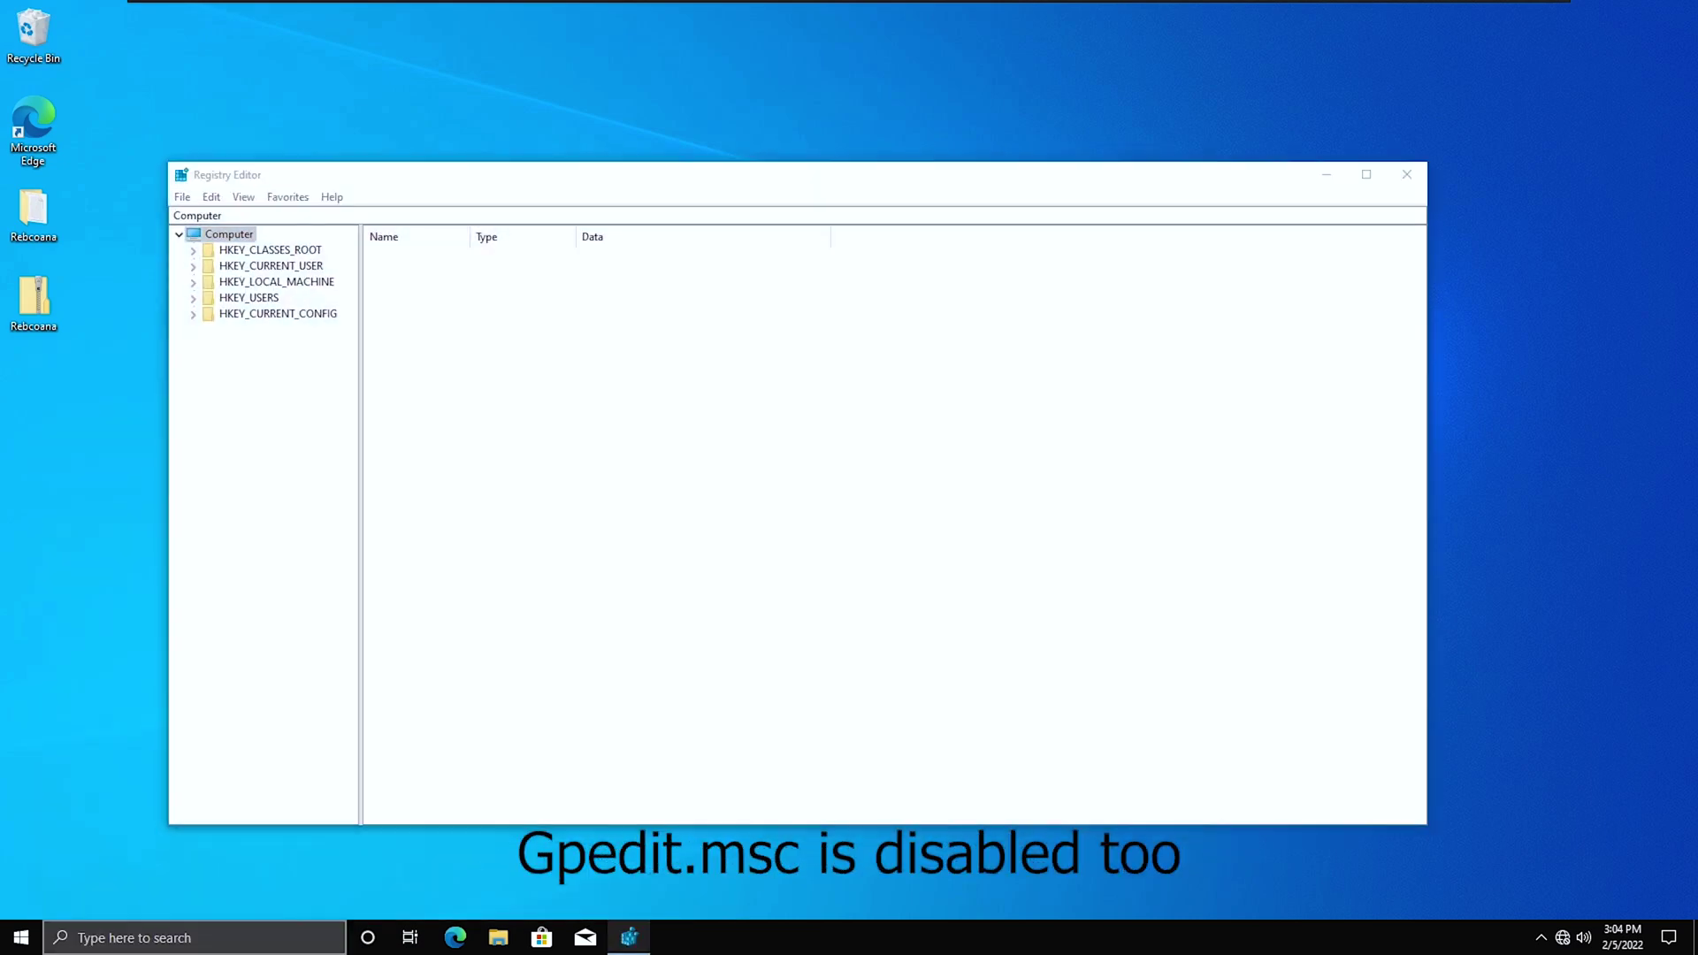
{"action": "left_click", "coordinate": [194, 938]}
{"action": "type", "text": "gpe"}
{"action": "left_click", "coordinate": [218, 458]}
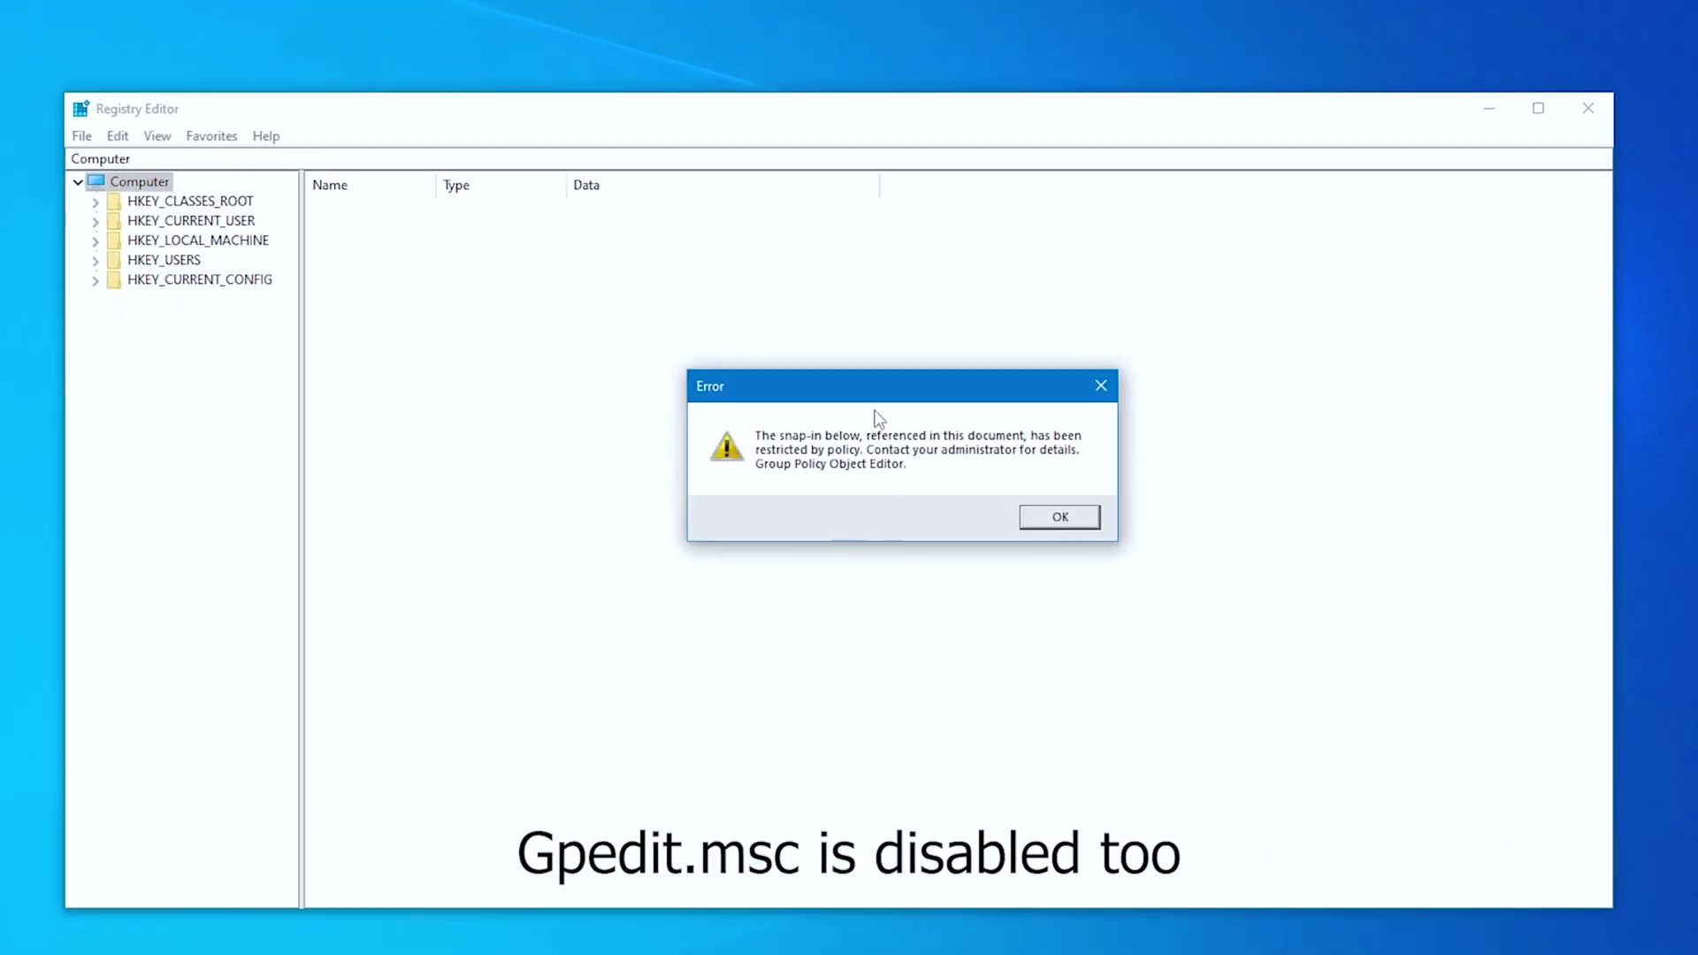
{"action": "left_click", "coordinate": [1060, 517]}
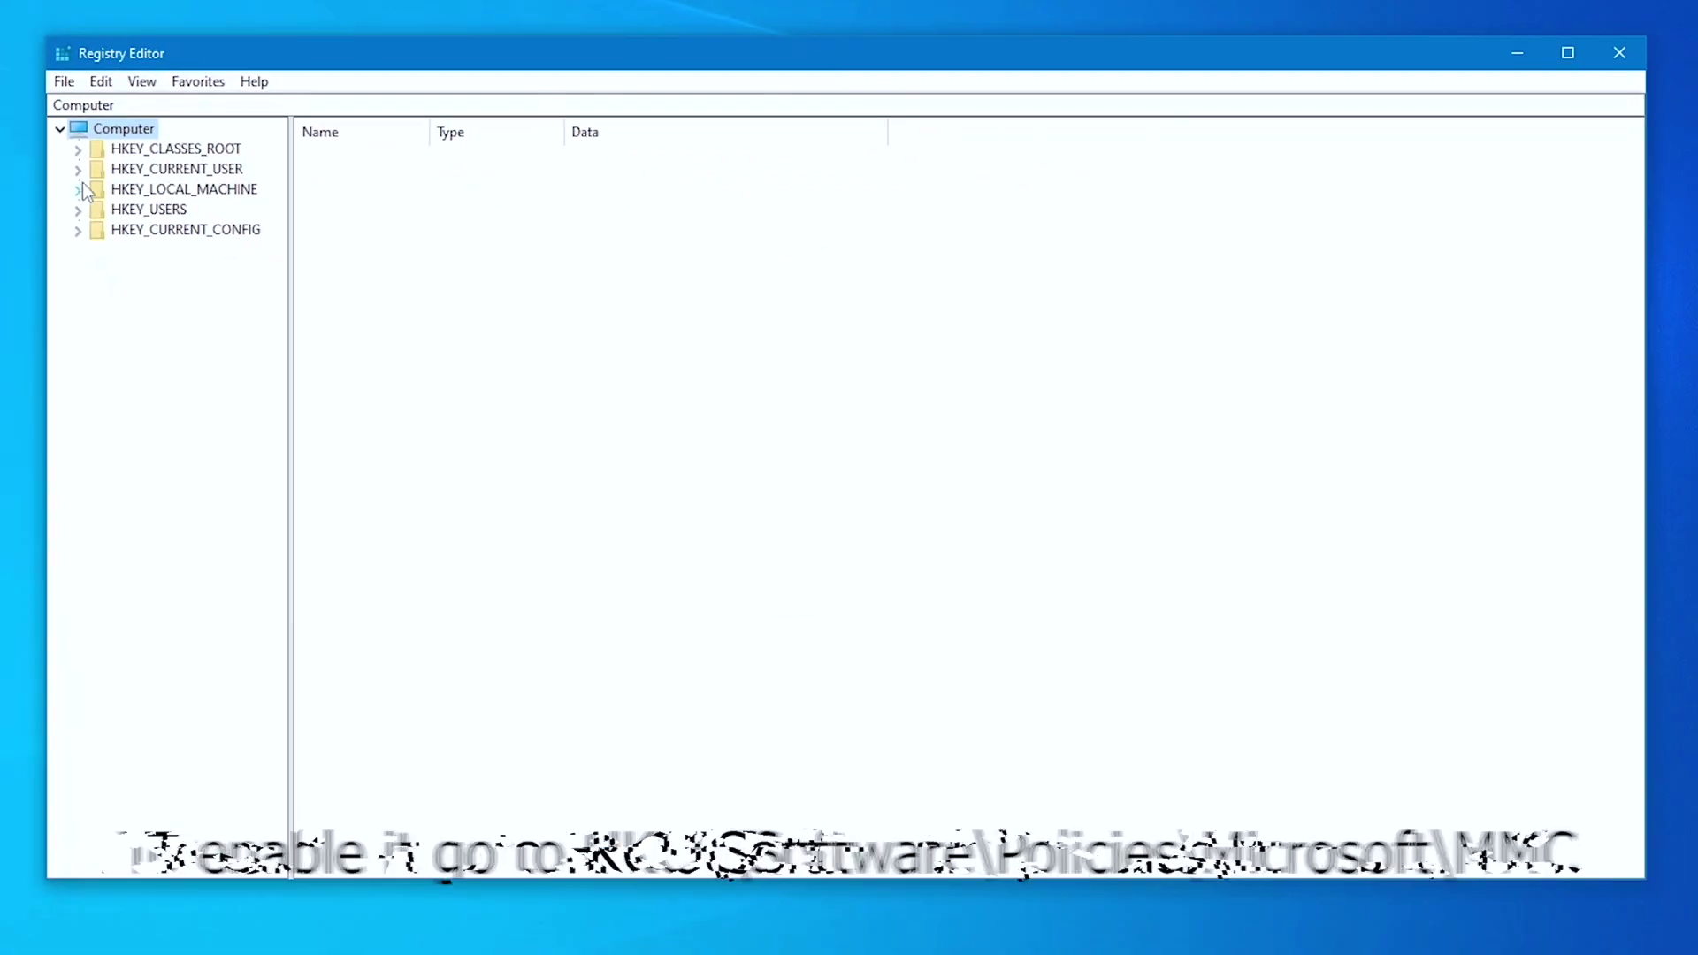
Delete the RestrictToPermit value under HKEY_CURRENT_USER\SOFTWARE\Policies\Microsoft\MMC.
{"action": "left_click", "coordinate": [123, 243]}
{"action": "left_click", "coordinate": [113, 170]}
{"action": "left_click", "coordinate": [78, 169]}
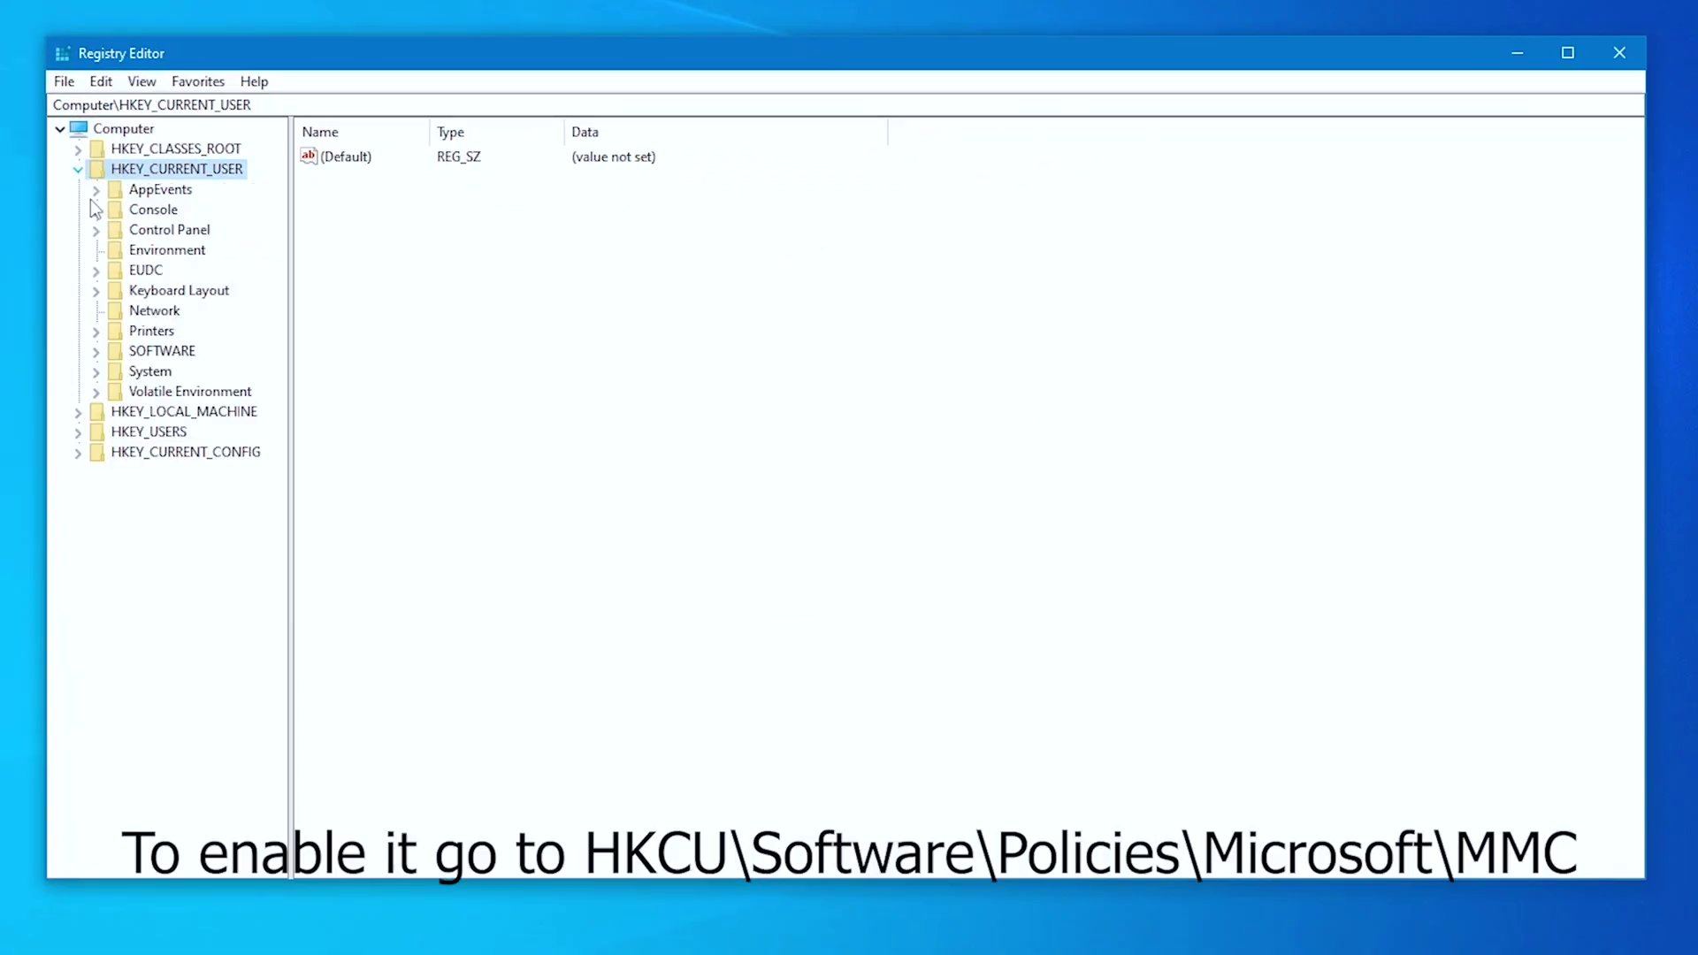
{"action": "left_click", "coordinate": [98, 352]}
{"action": "left_click", "coordinate": [115, 452]}
{"action": "left_click", "coordinate": [132, 472]}
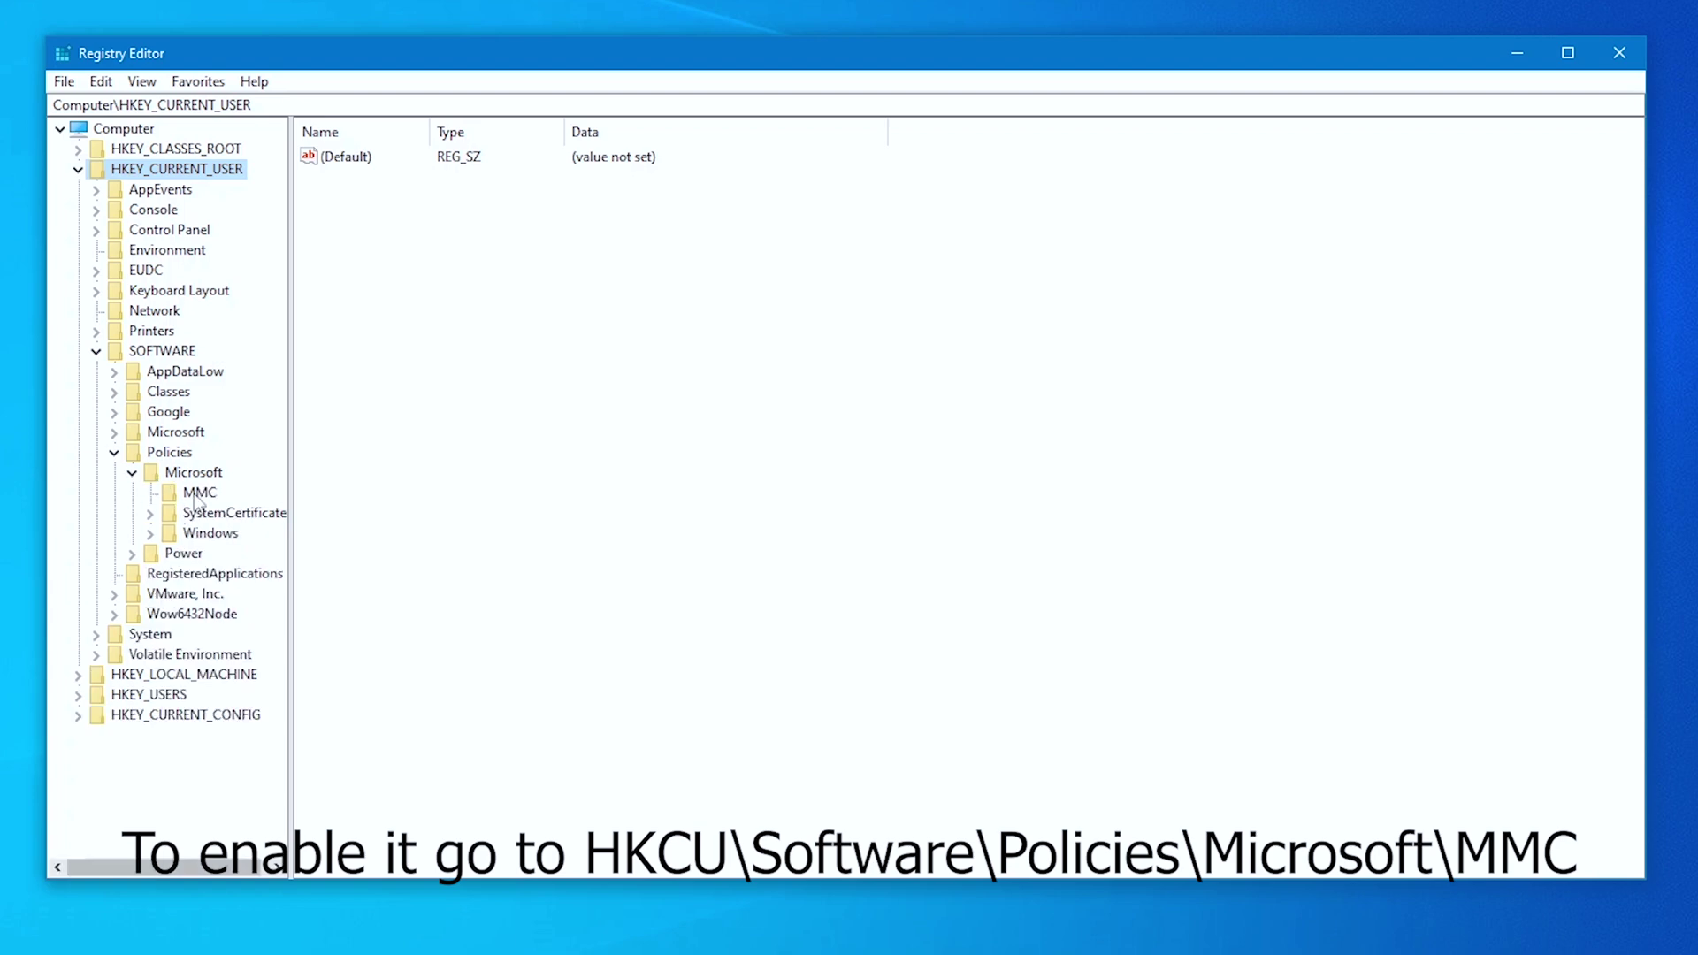
{"action": "left_click", "coordinate": [200, 494]}
{"action": "left_click", "coordinate": [372, 177]}
{"action": "key", "text": "Delete"}
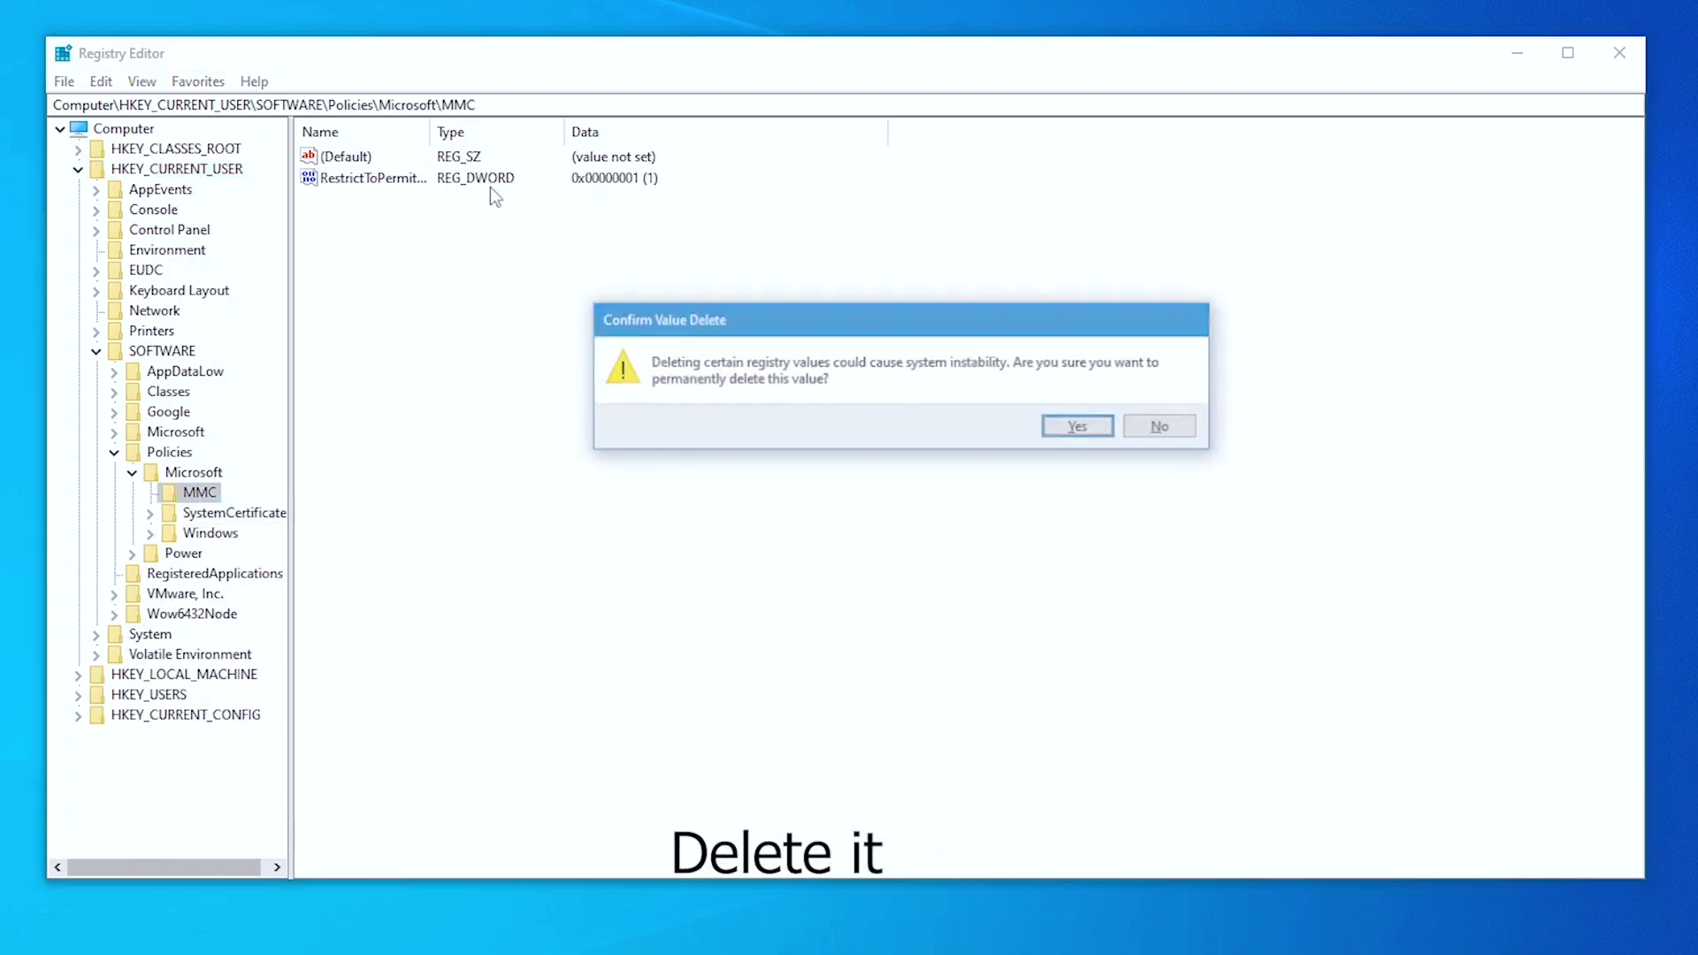
{"action": "left_click", "coordinate": [1081, 428]}
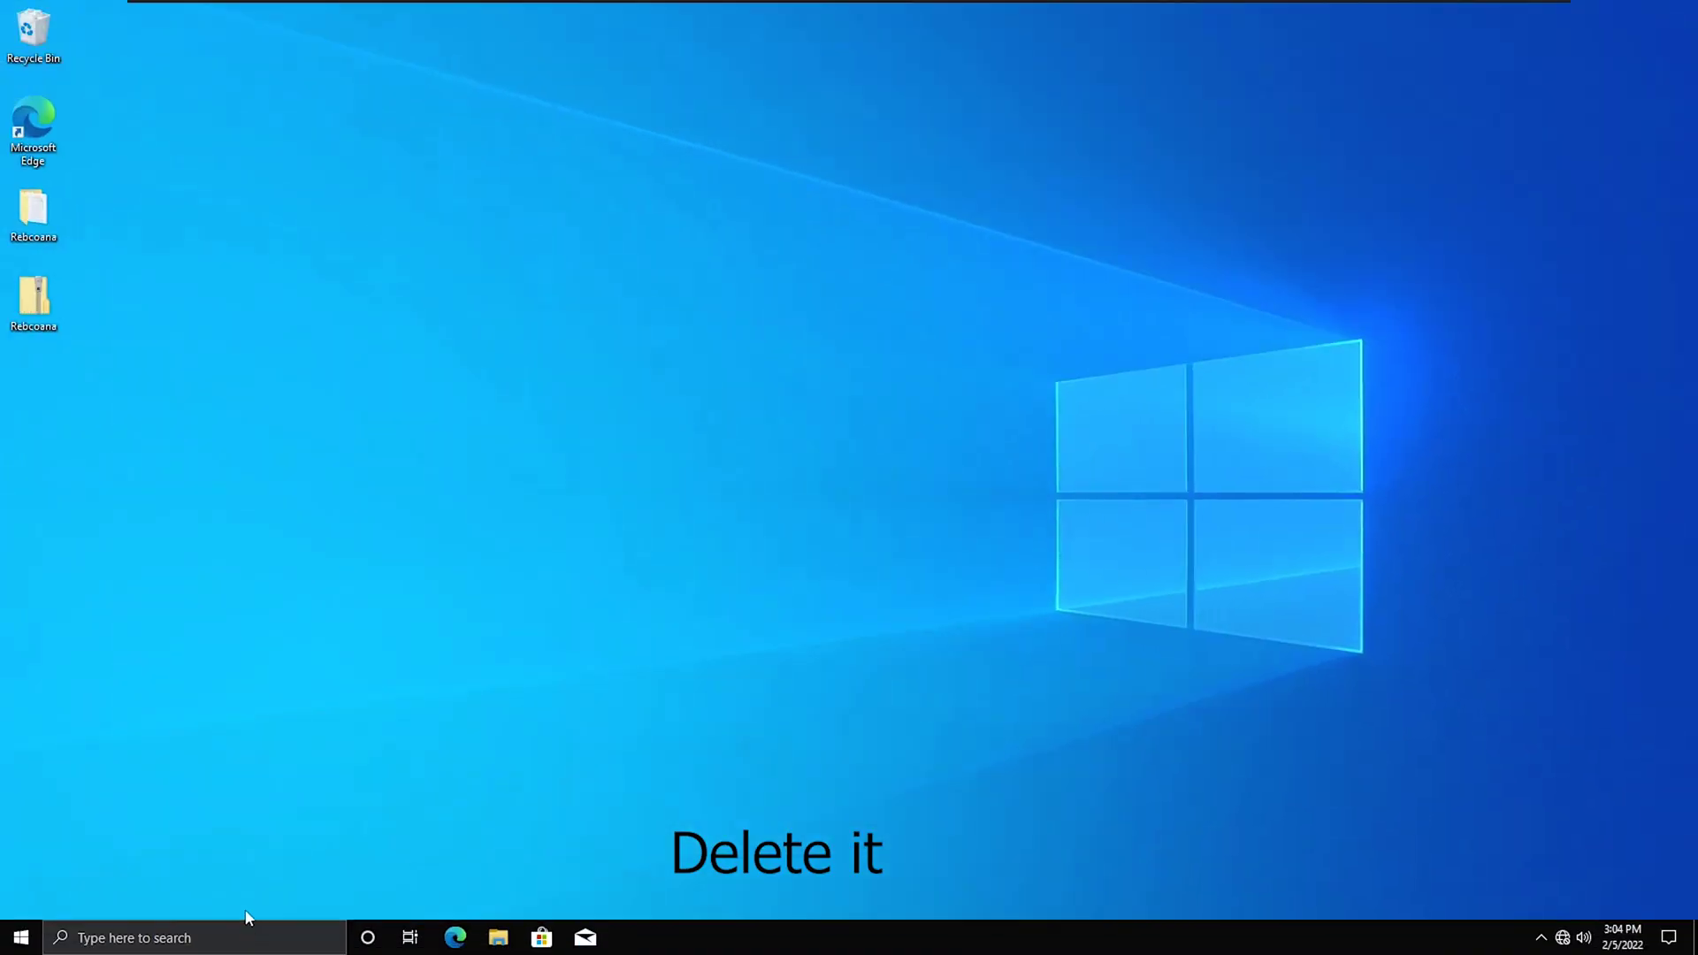
Verify the Group Policy editor now opens and shows Administrative Templates.
{"action": "left_click", "coordinate": [248, 936]}
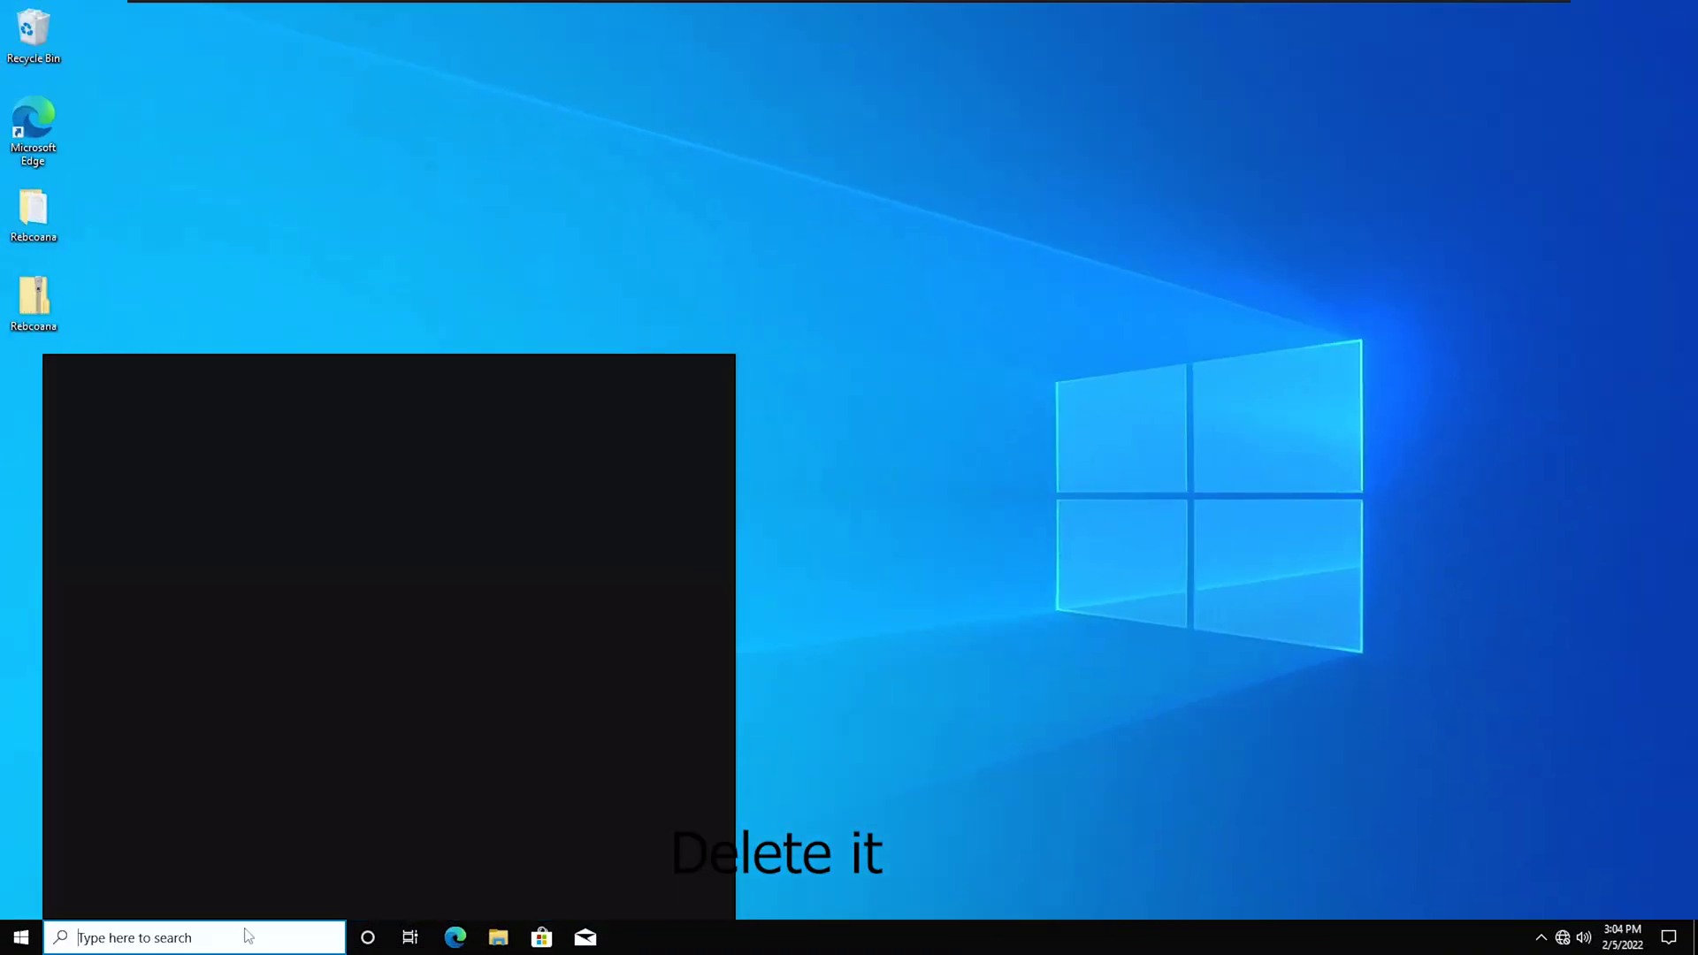
{"action": "type", "text": "gpedi"}
{"action": "left_click", "coordinate": [194, 460]}
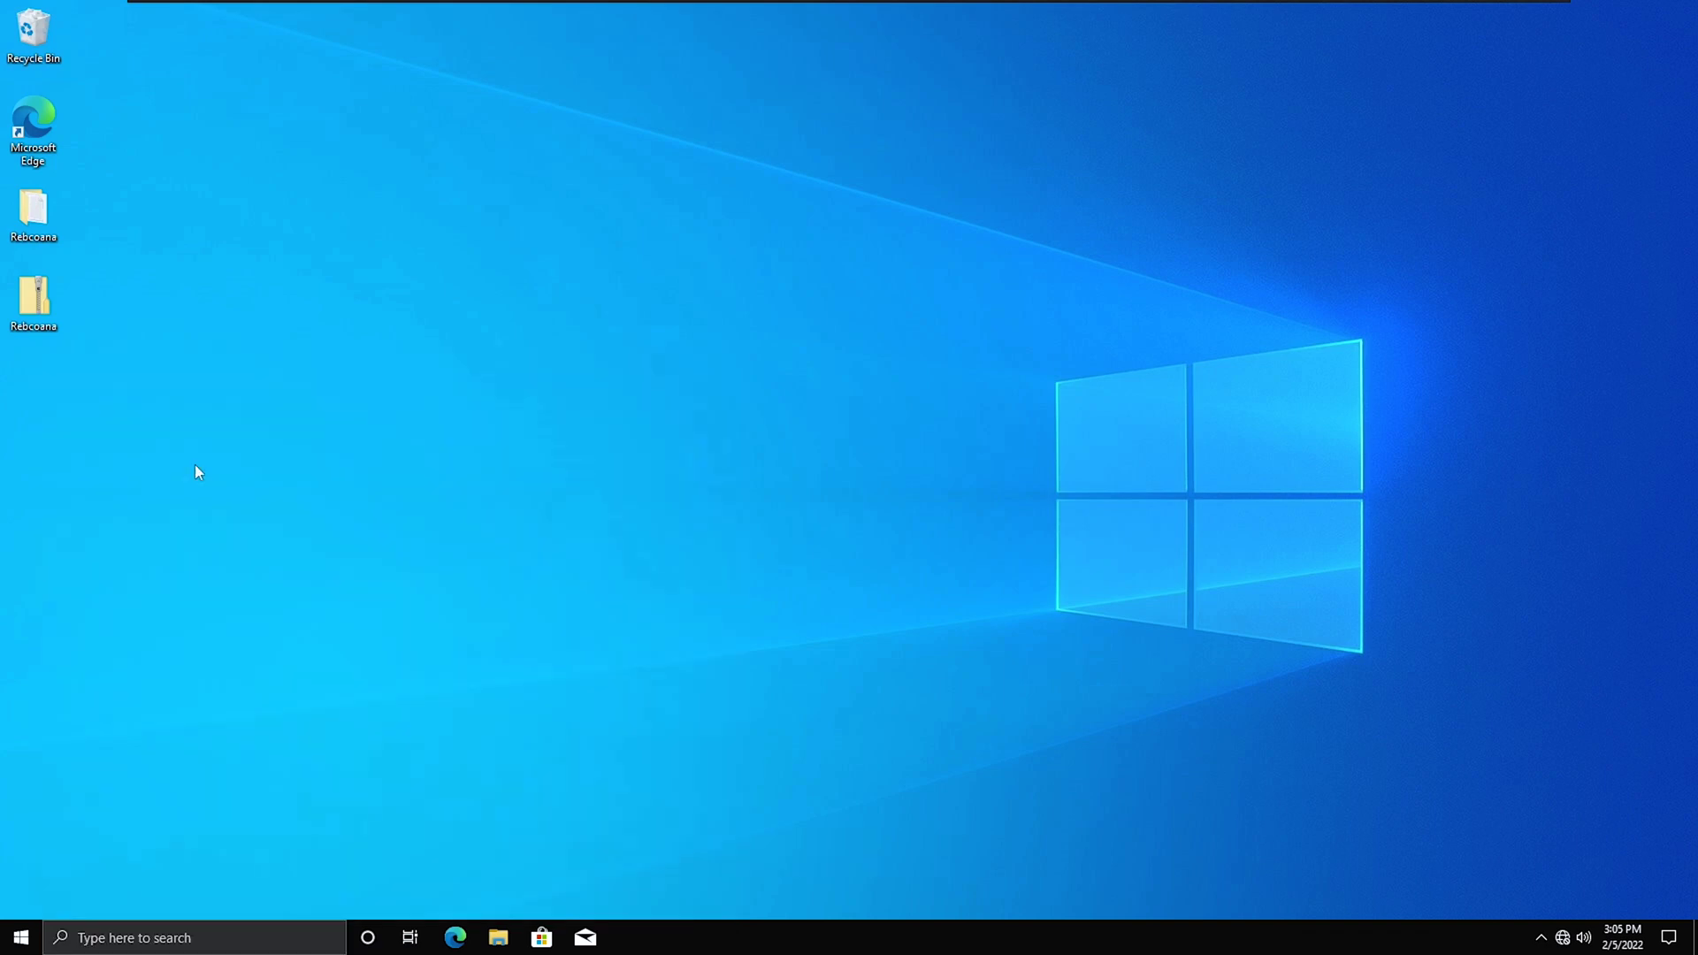
{"action": "left_click", "coordinate": [231, 282]}
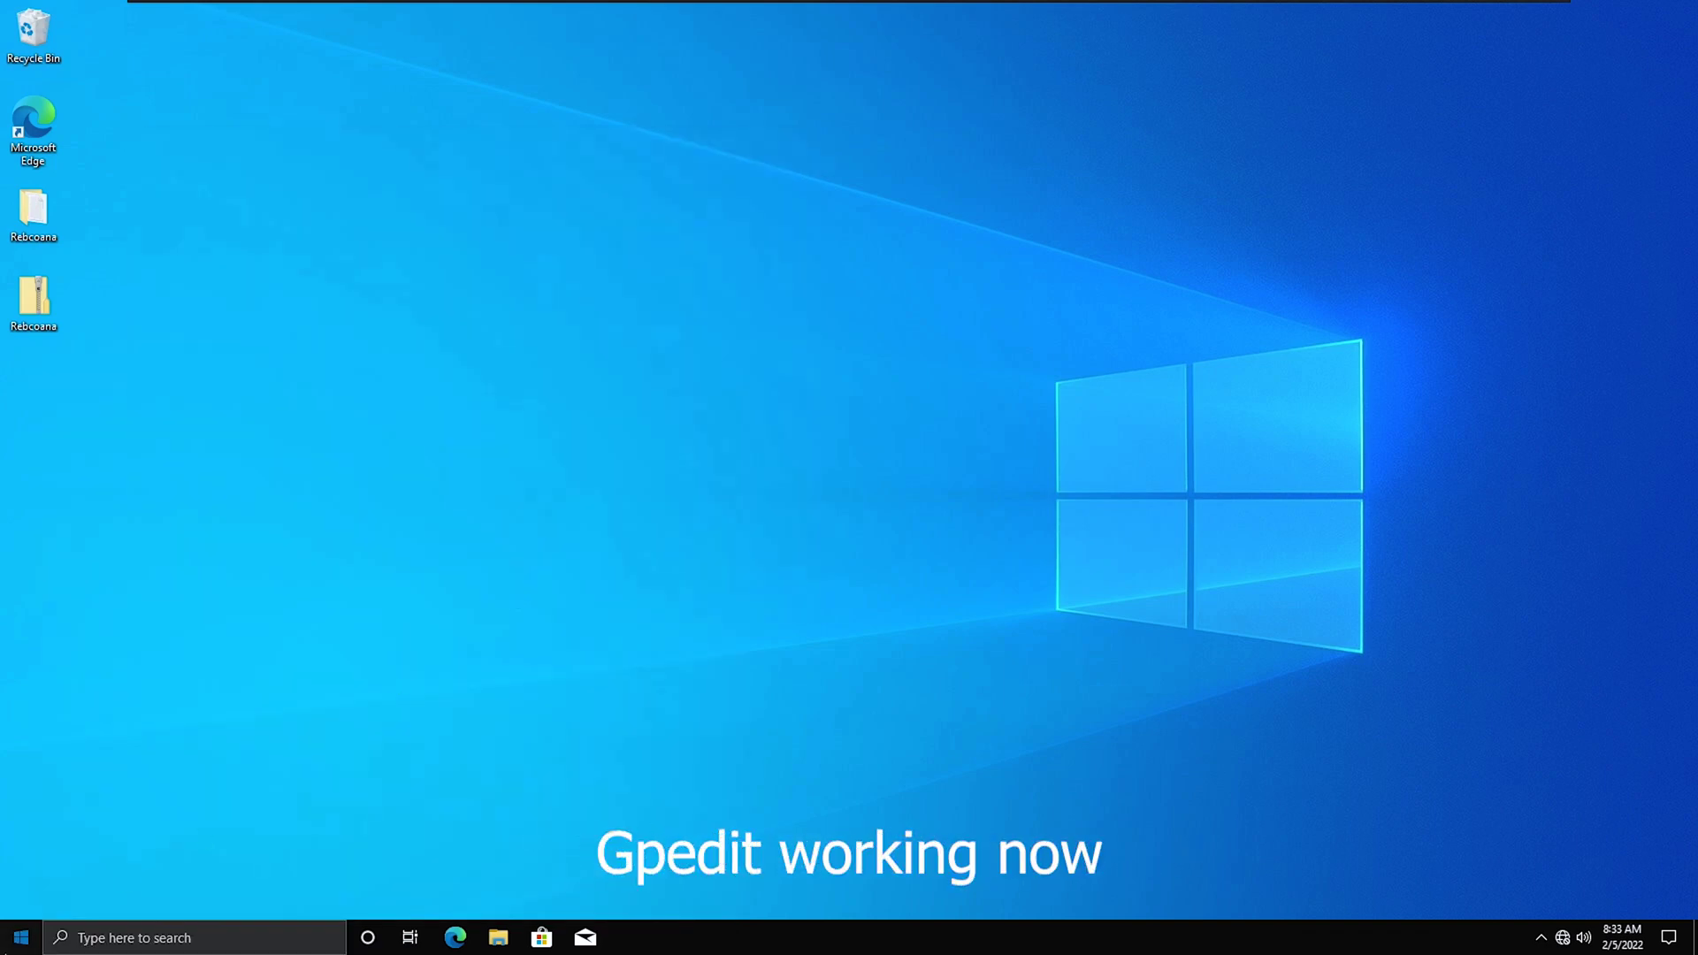
Go to the account's own page under User Accounts in Control Panel.
{"action": "left_click", "coordinate": [248, 936]}
{"action": "type", "text": "con"}
{"action": "left_click", "coordinate": [188, 451]}
{"action": "left_click", "coordinate": [924, 326]}
{"action": "left_click", "coordinate": [624, 280]}
Rename the local account and apply the new account name.
{"action": "left_click", "coordinate": [668, 343]}
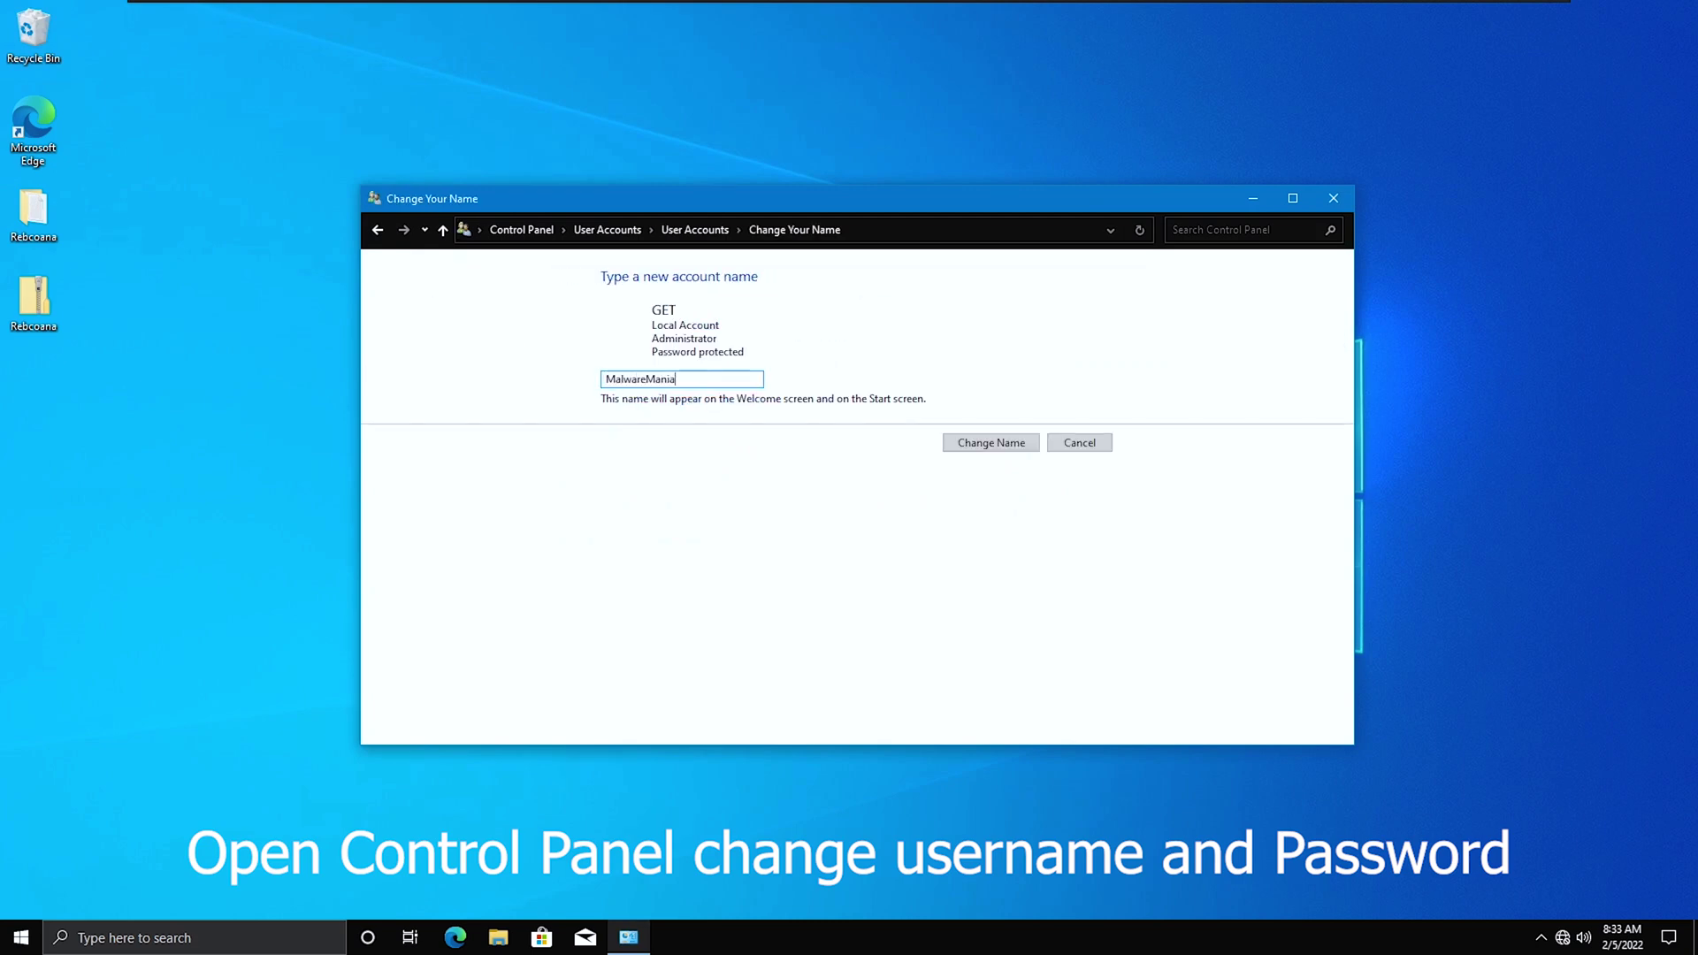
{"action": "left_click", "coordinate": [946, 444]}
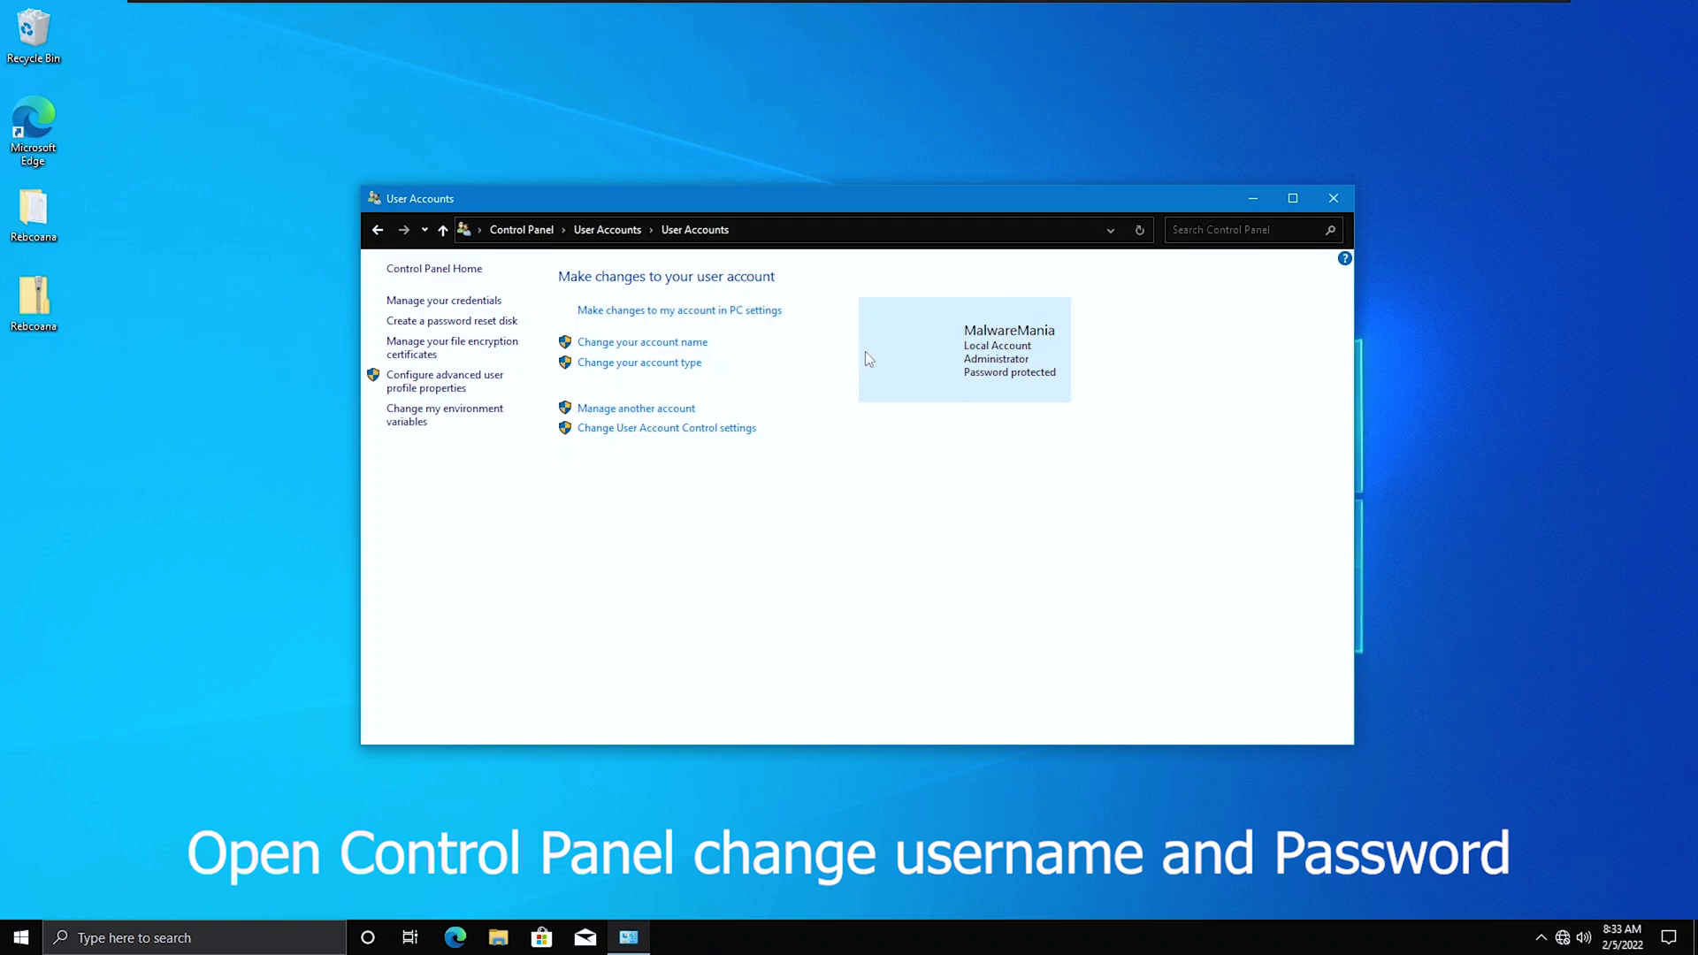
{"action": "left_click", "coordinate": [712, 310]}
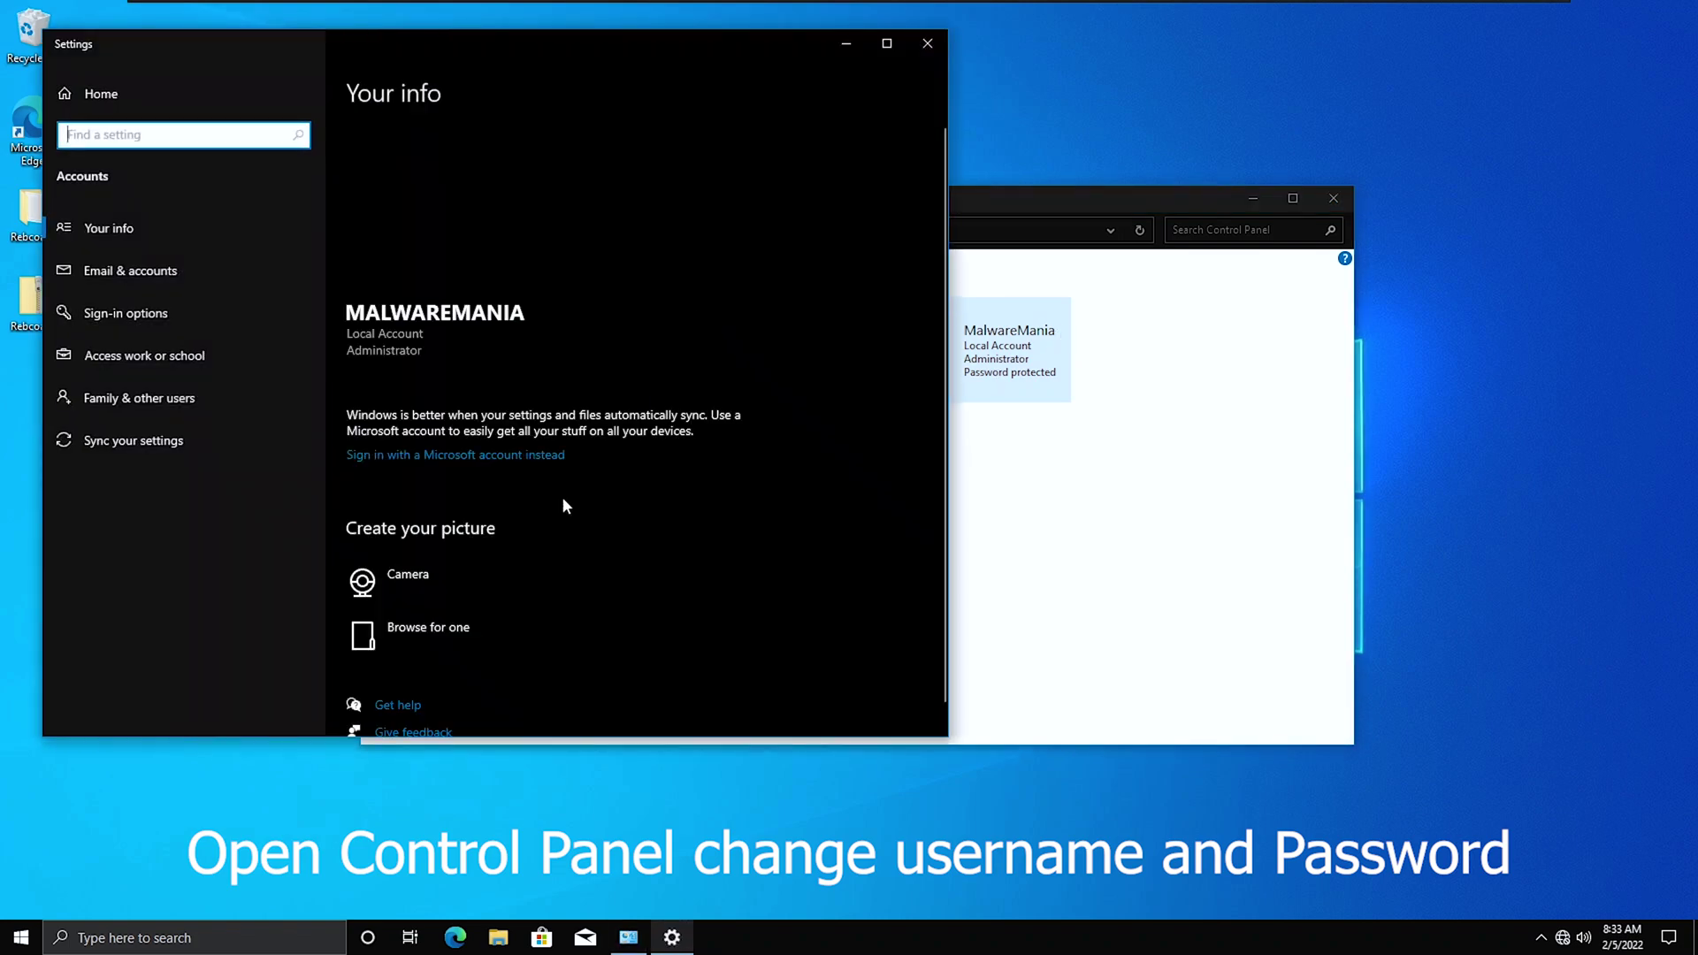
Change the account password in Sign-in options, entering the current and new passwords.
{"action": "left_click", "coordinate": [187, 315]}
{"action": "left_click", "coordinate": [409, 419]}
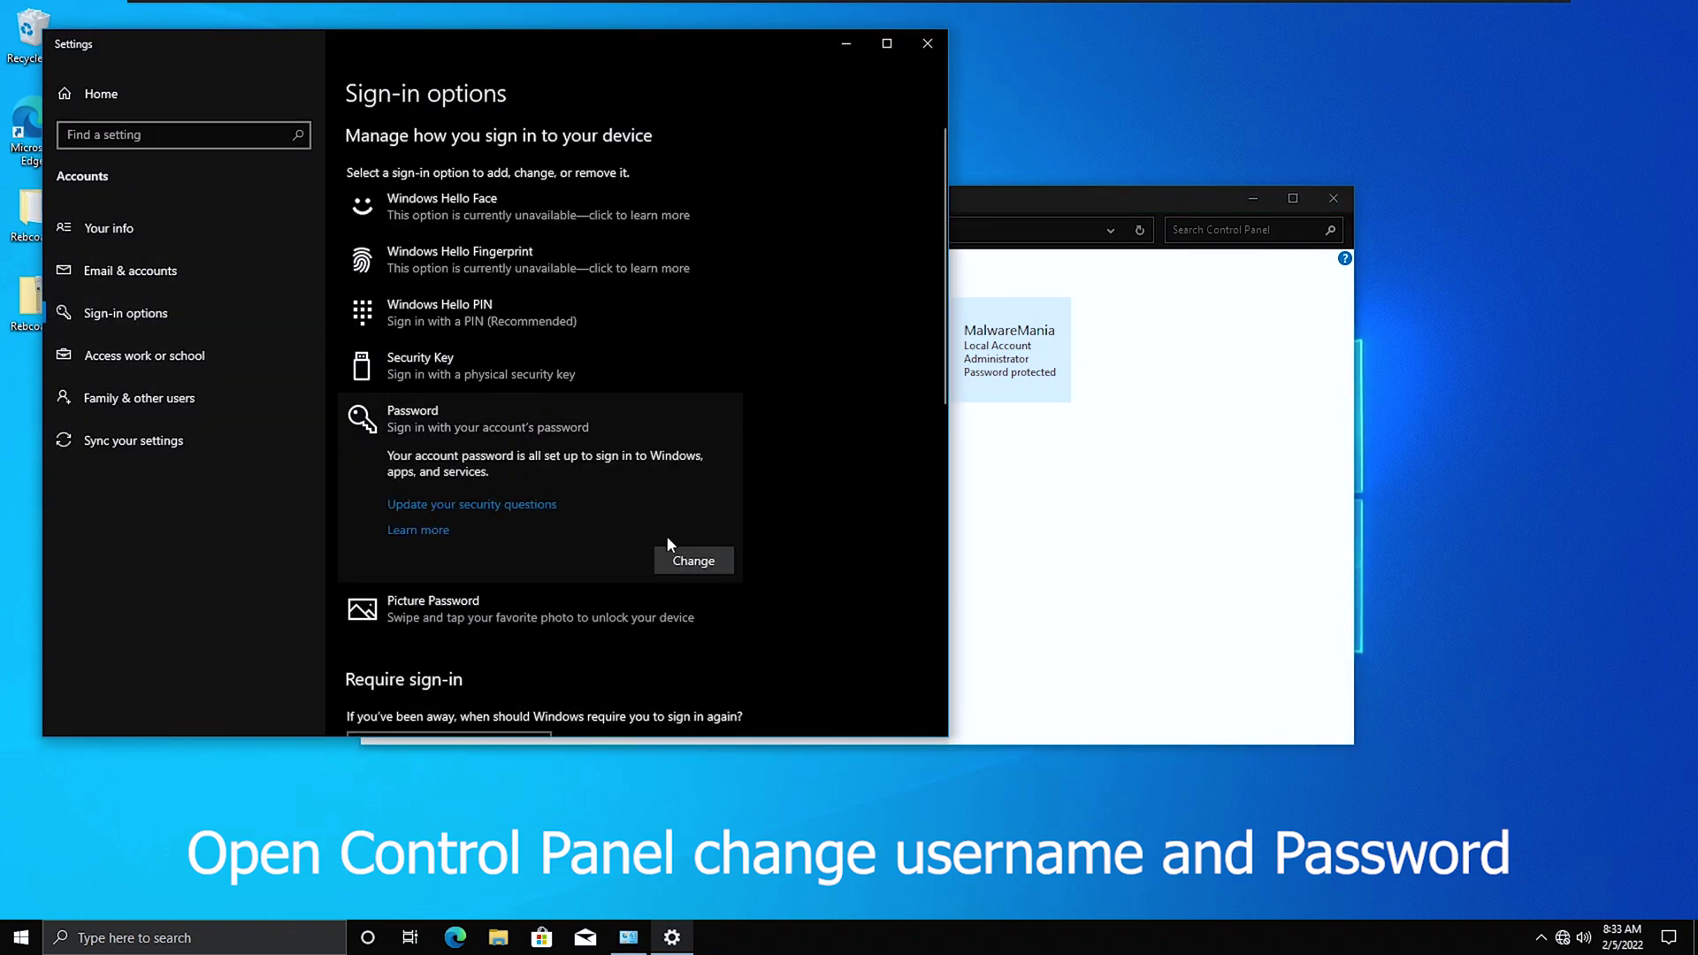
{"action": "left_click", "coordinate": [693, 561]}
{"action": "type", "text": "••••"}
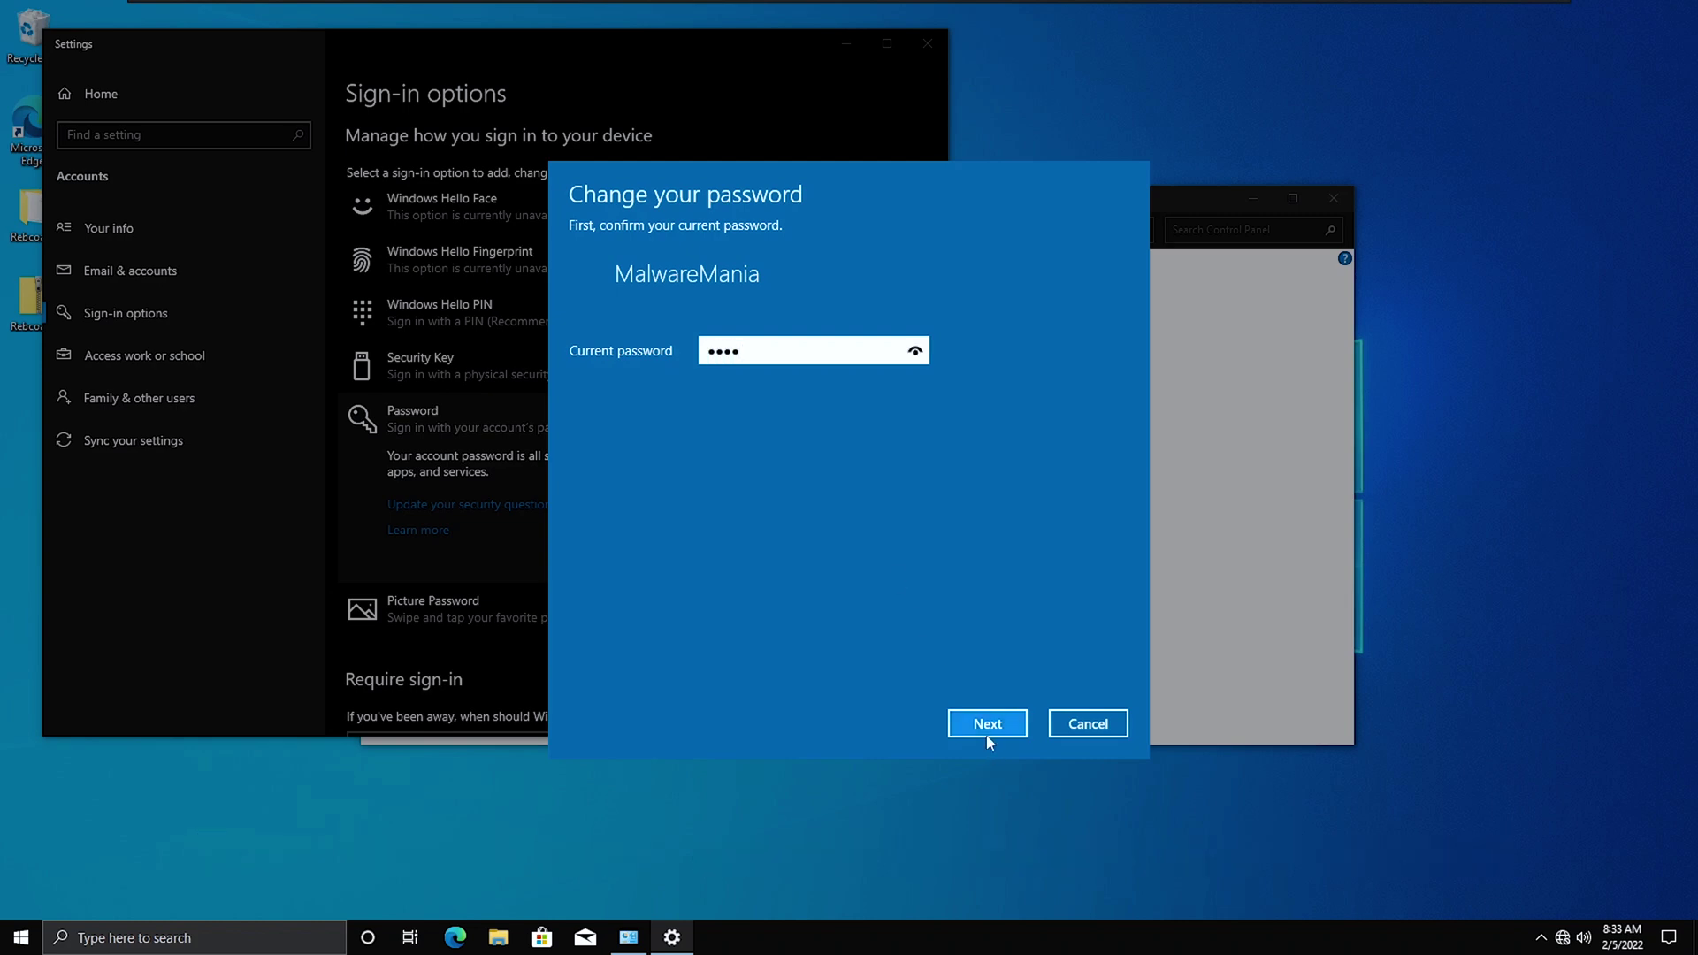
{"action": "left_click", "coordinate": [988, 737]}
{"action": "type", "text": "••••"}
{"action": "key", "text": "Tab"}
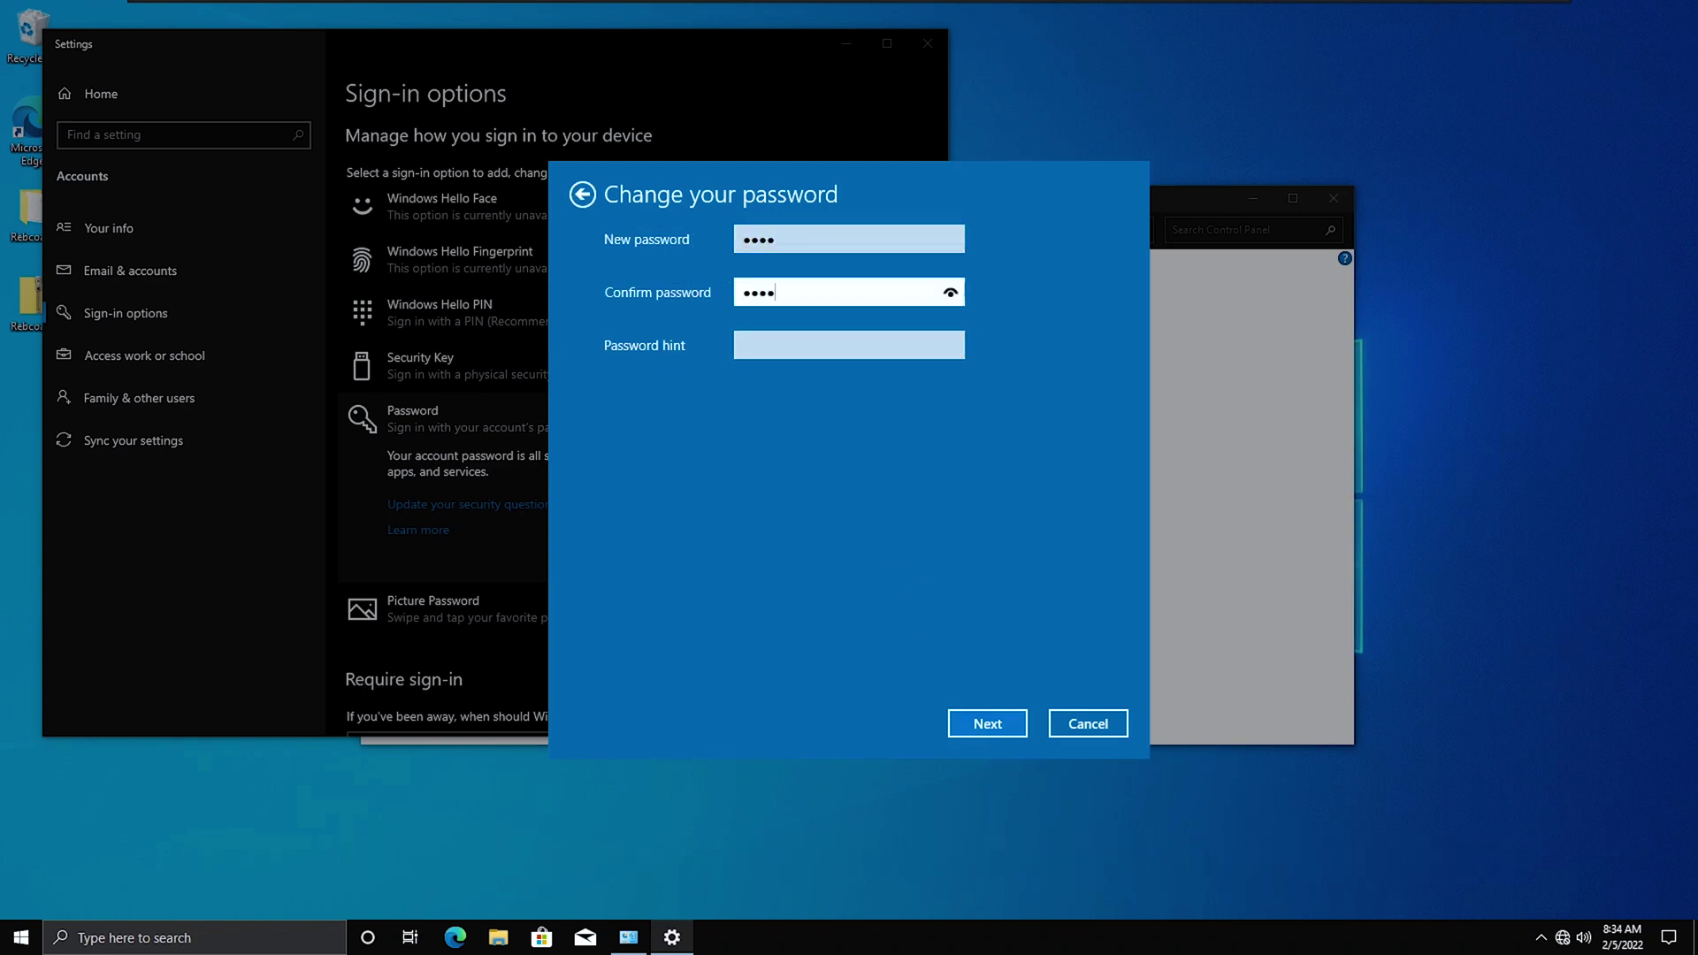
{"action": "key", "text": "Tab"}
{"action": "left_click", "coordinate": [1008, 730]}
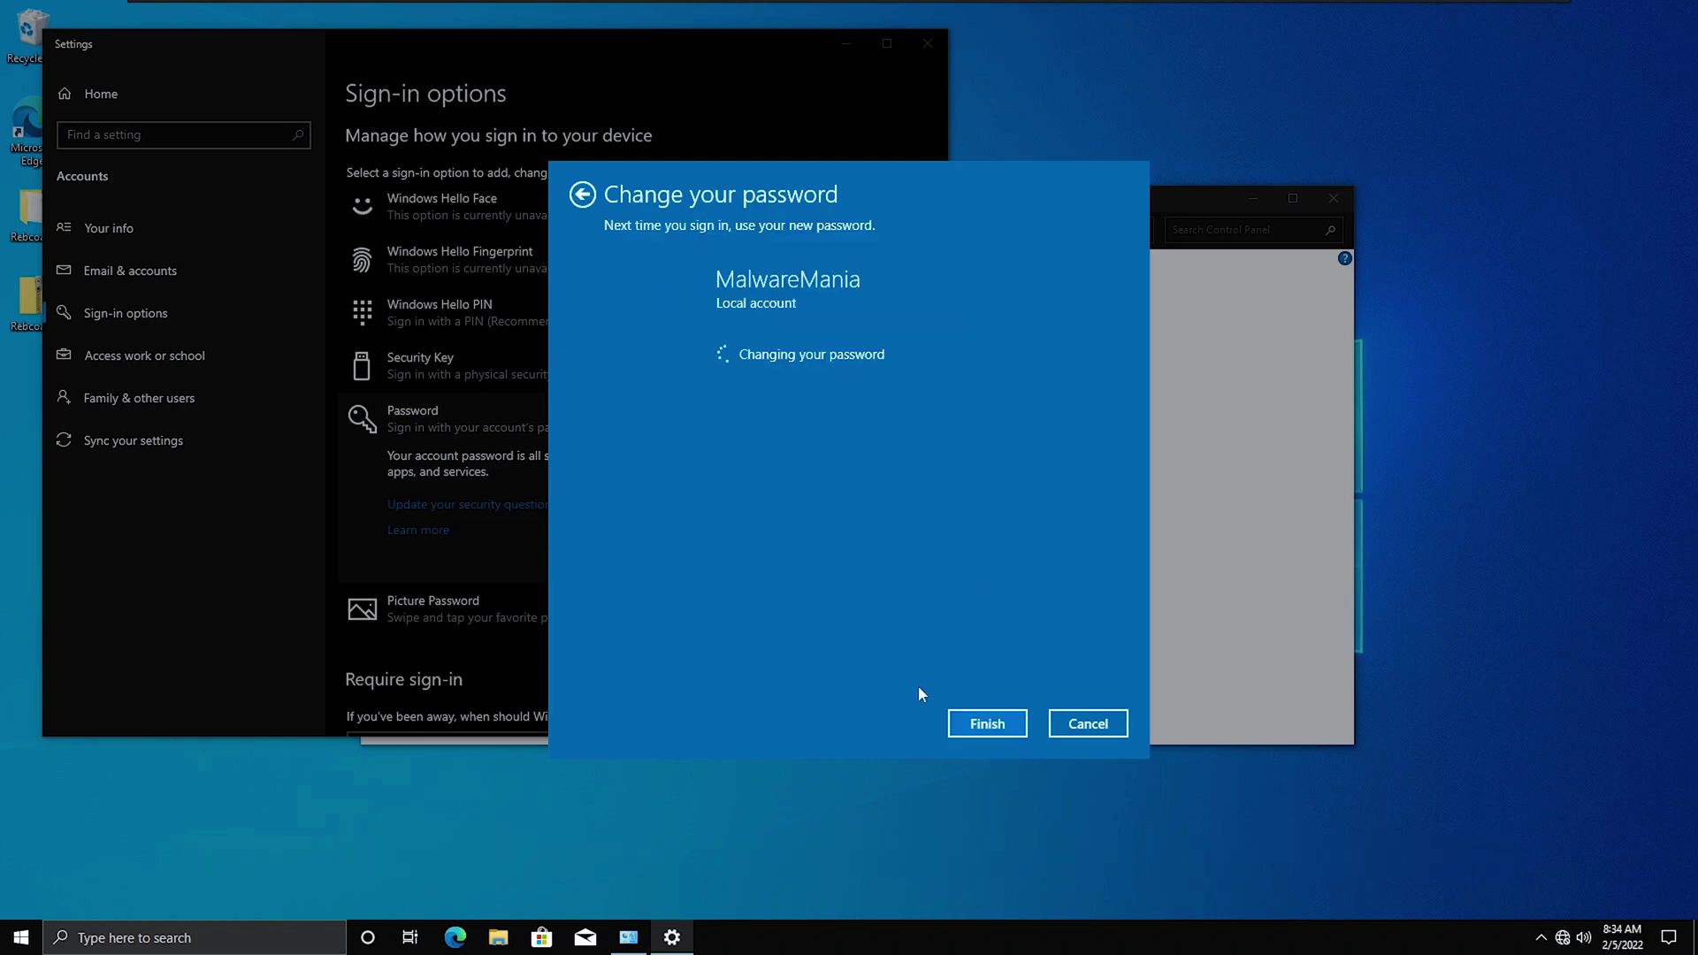